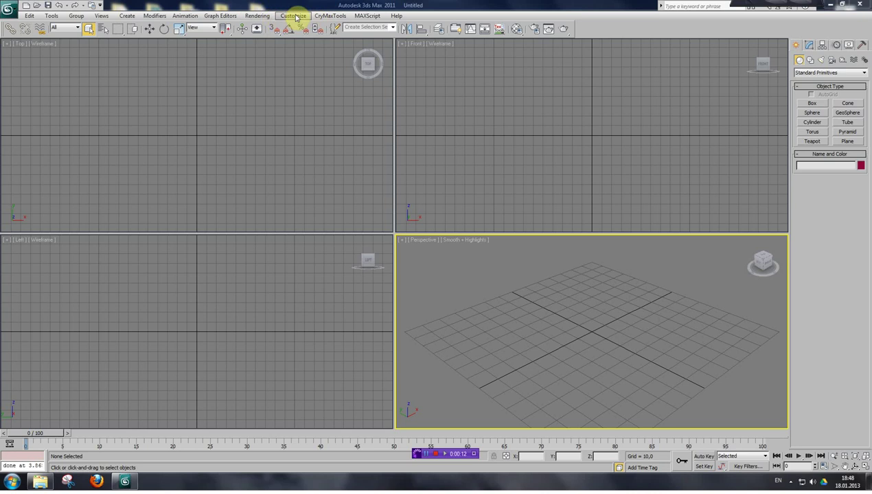
Run the MAXScript file xray_object_import_v01.mse from the Scripts folder.
click(366, 15)
click(376, 48)
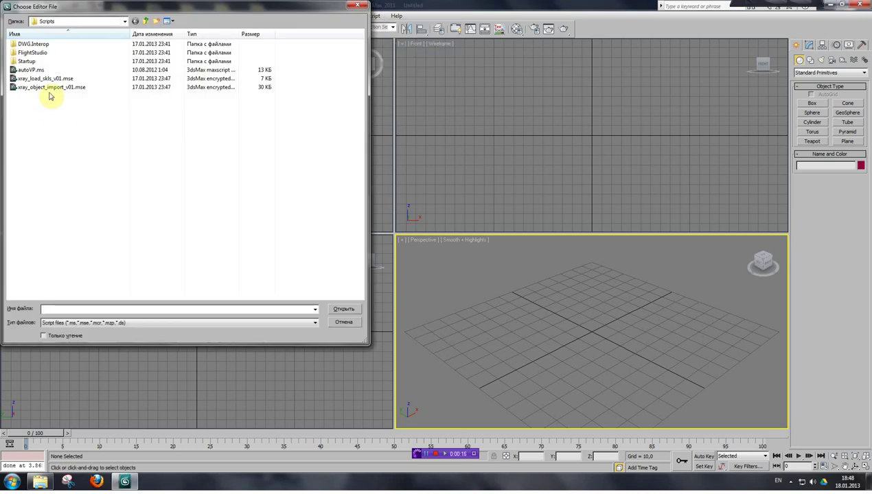
click(57, 88)
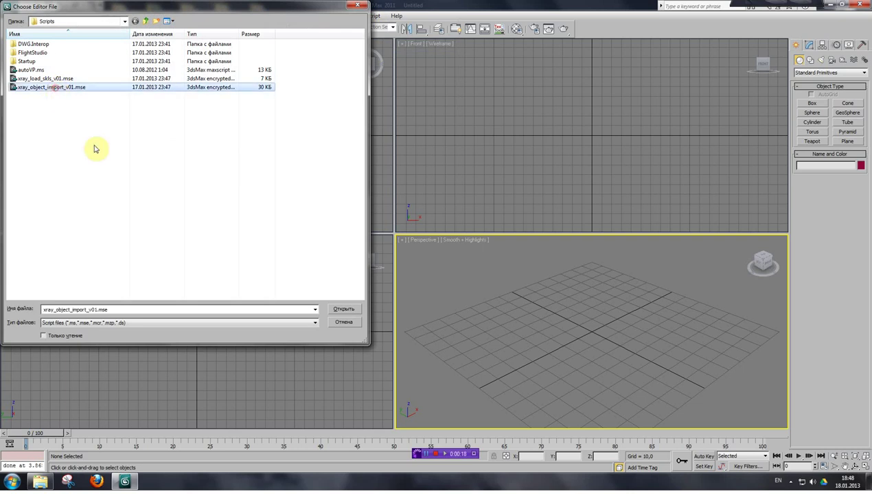
click(345, 310)
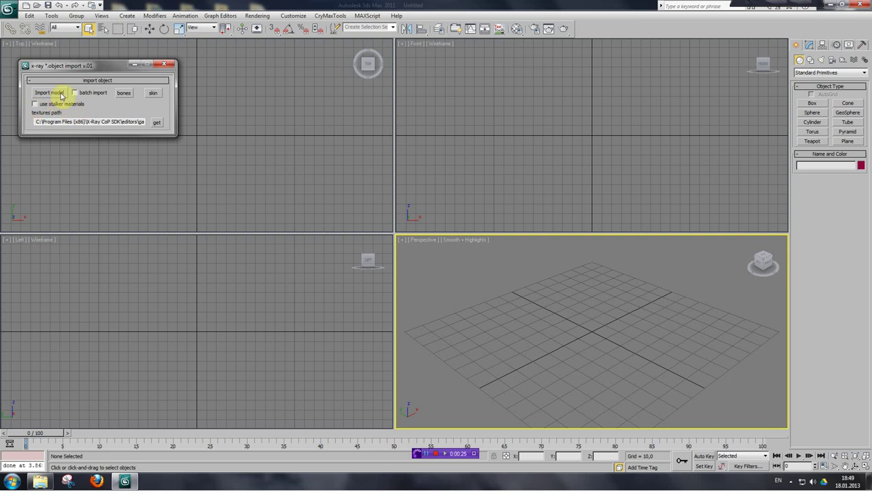
Import the model pole_terrain.object from the pole folder inside the SDK's levels objects.
click(48, 96)
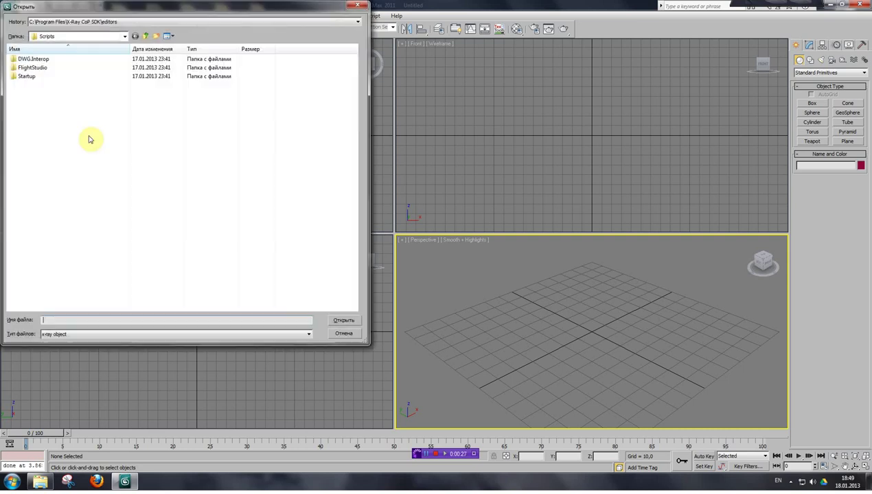
click(124, 35)
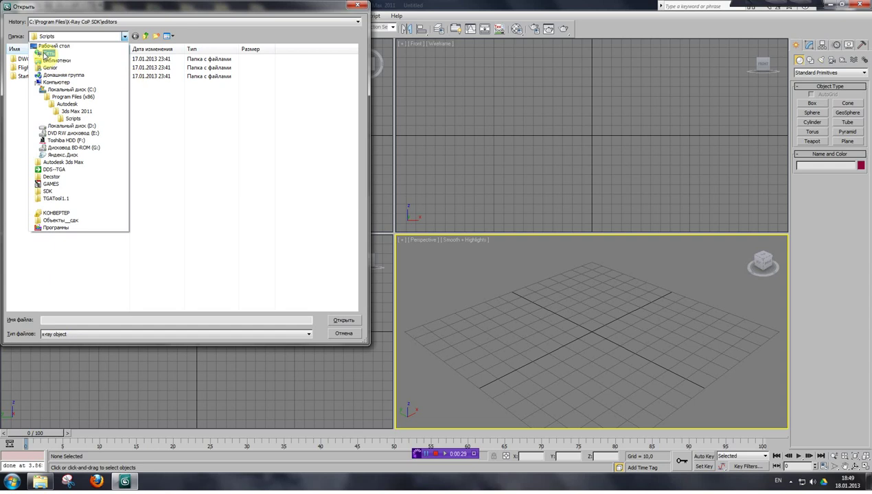
click(49, 47)
double_click(120, 177)
double_click(36, 94)
click(33, 87)
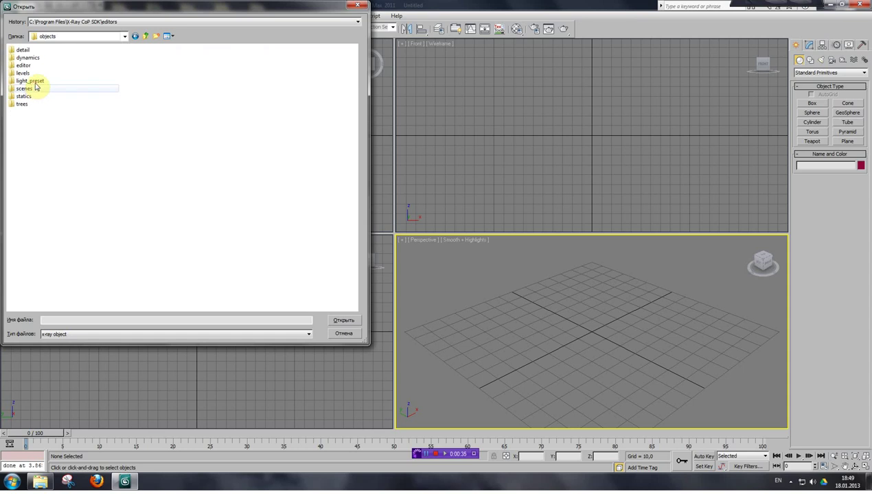
double_click(28, 76)
double_click(38, 61)
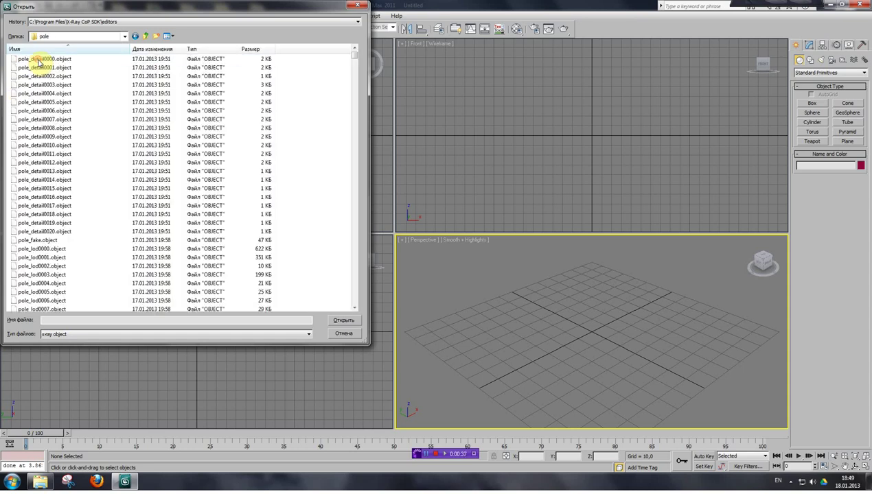
drag(354, 55, 350, 296)
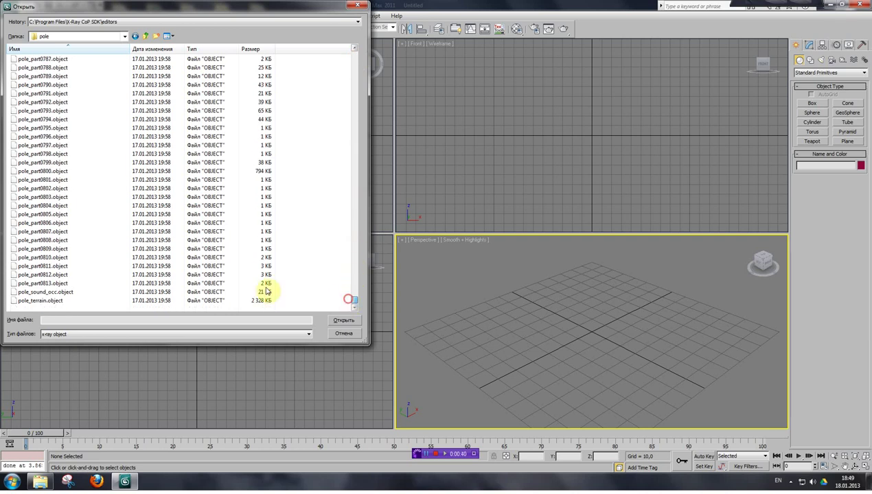
click(52, 303)
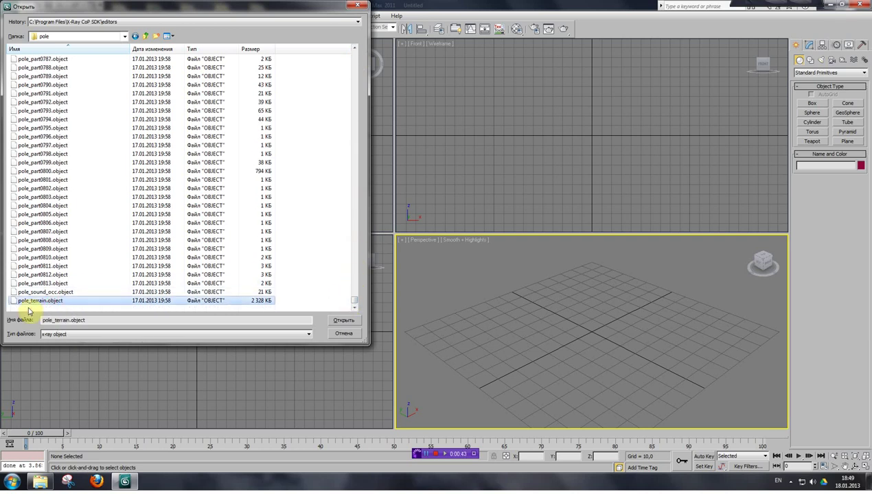
click(340, 320)
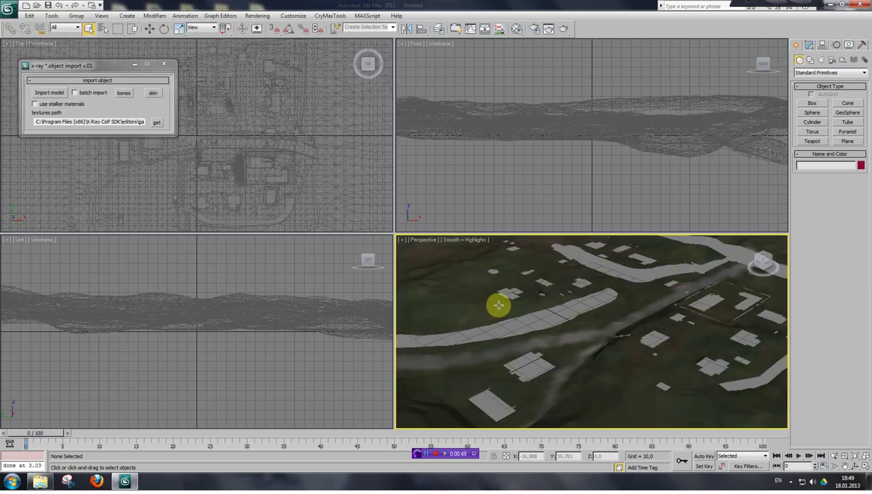
Minimize the import window and maximize the Perspective viewport to examine the imported terrain.
click(146, 63)
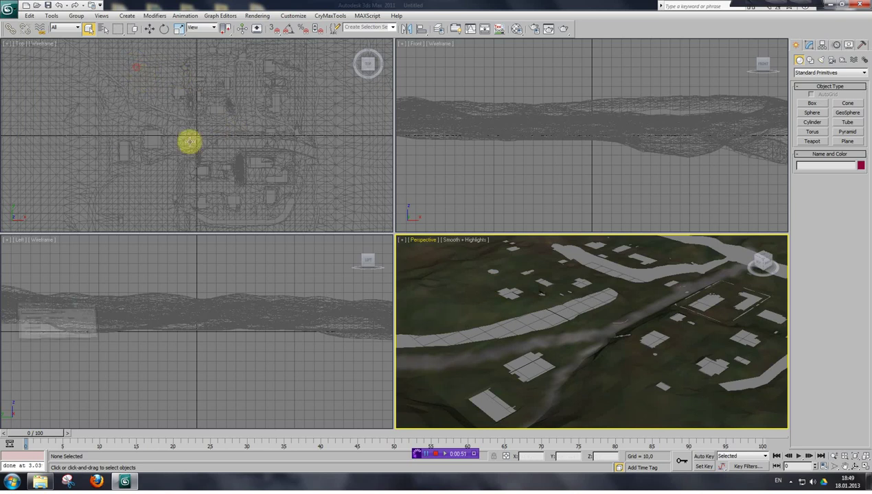
click(866, 466)
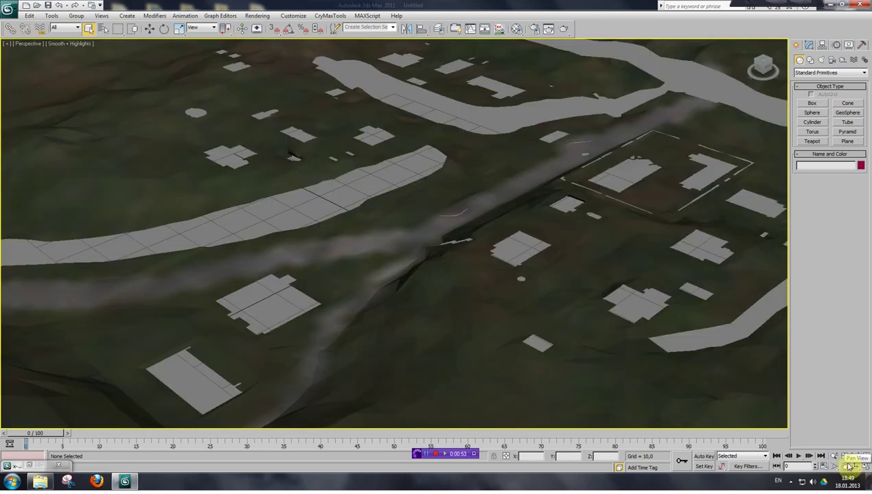
click(845, 466)
drag(488, 241, 456, 328)
scroll(456, 328, down, 8)
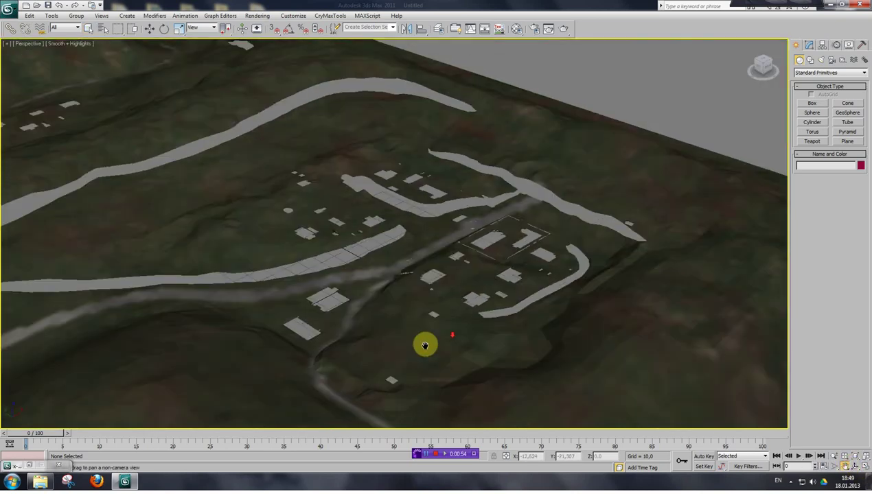
drag(351, 350, 399, 254)
scroll(398, 254, up, 10)
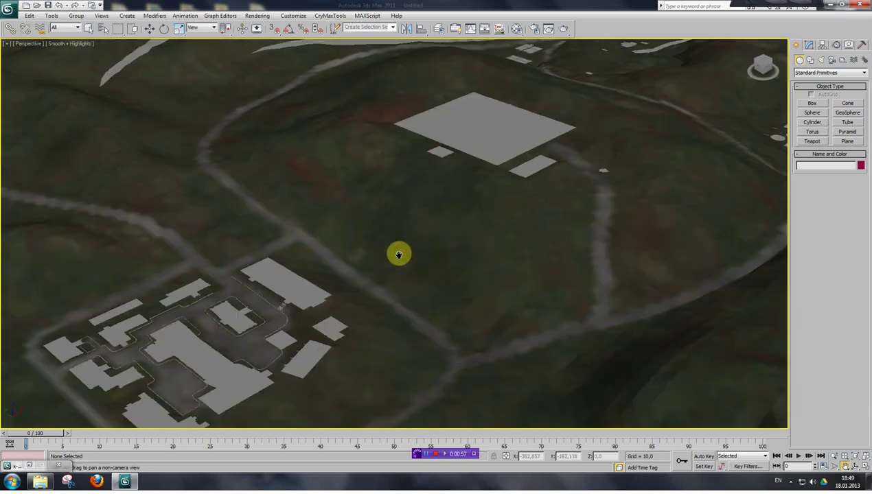
scroll(494, 216, down, 10)
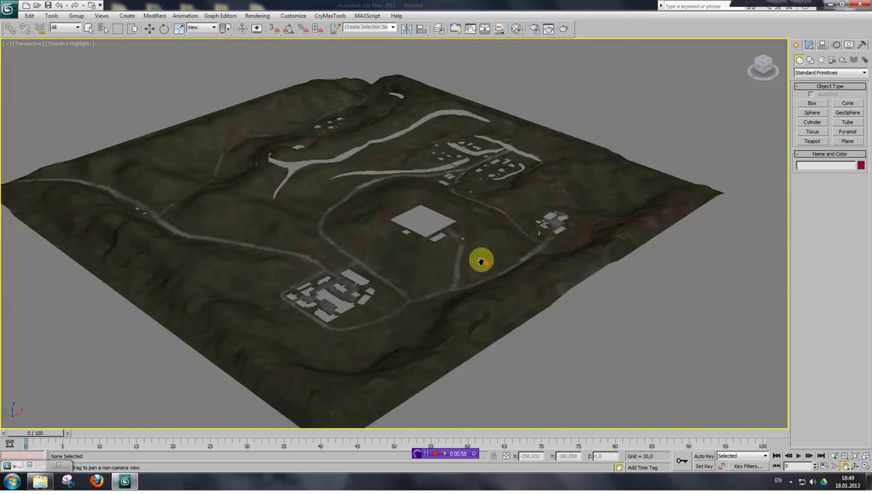
drag(287, 190, 136, 105)
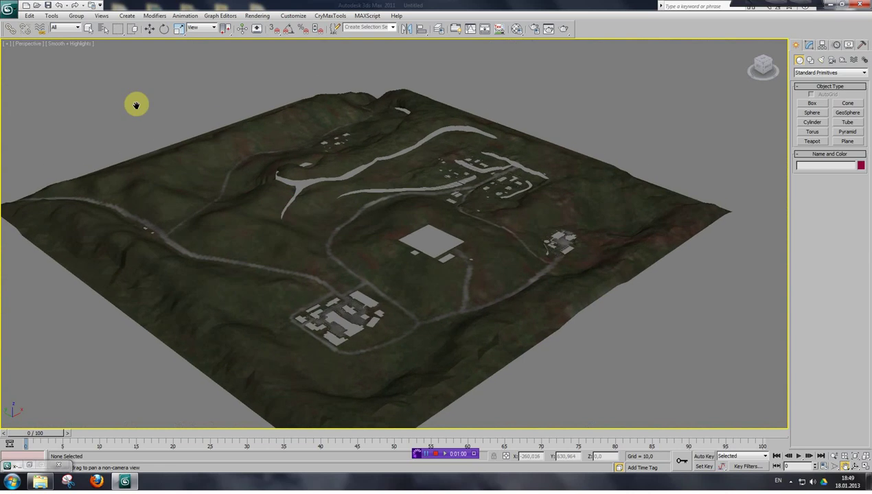
Turn on the edged-faces display and select the terrain mesh.
click(88, 28)
key(F4)
click(312, 213)
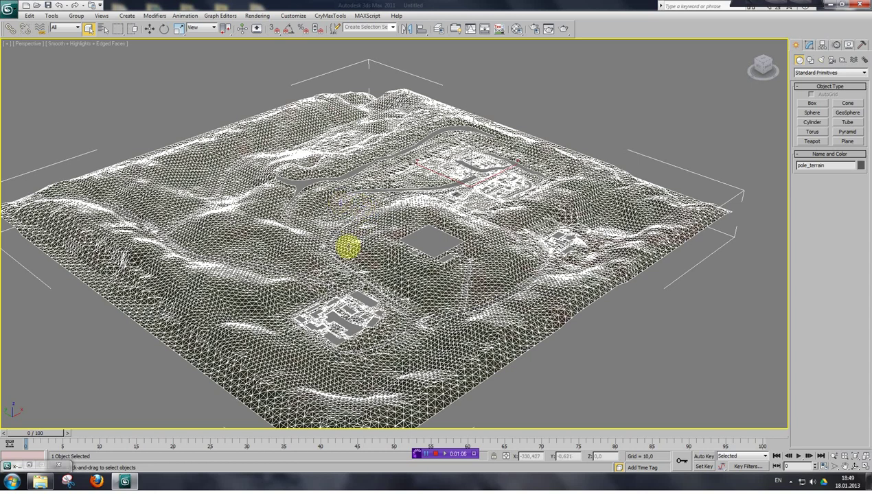
scroll(369, 207, up, 1)
scroll(370, 239, down, 1)
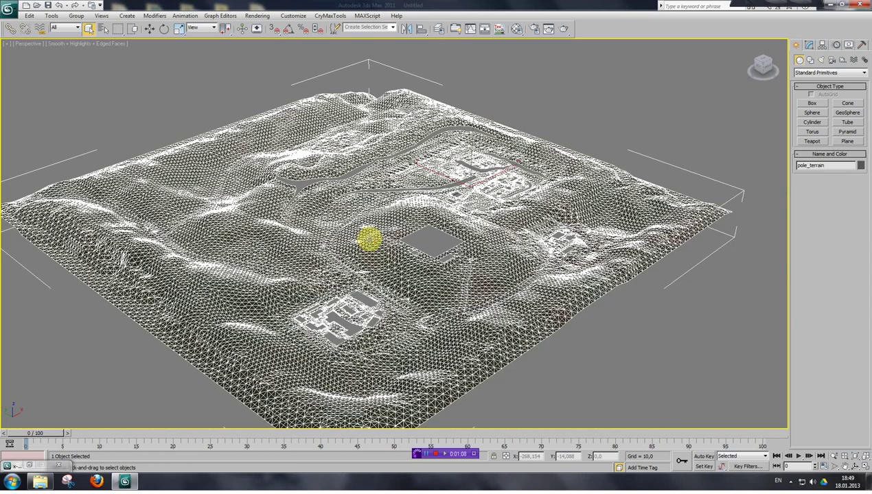
scroll(369, 239, up, 1)
scroll(370, 239, down, 1)
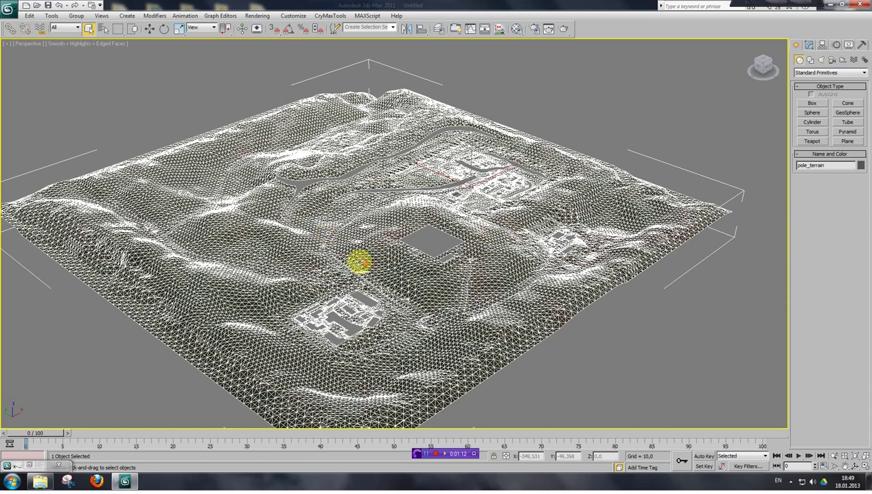
scroll(360, 259, up, 2)
Enter polygon editing on the terrain mesh with no faces selected and widen the command panel to two columns.
click(809, 44)
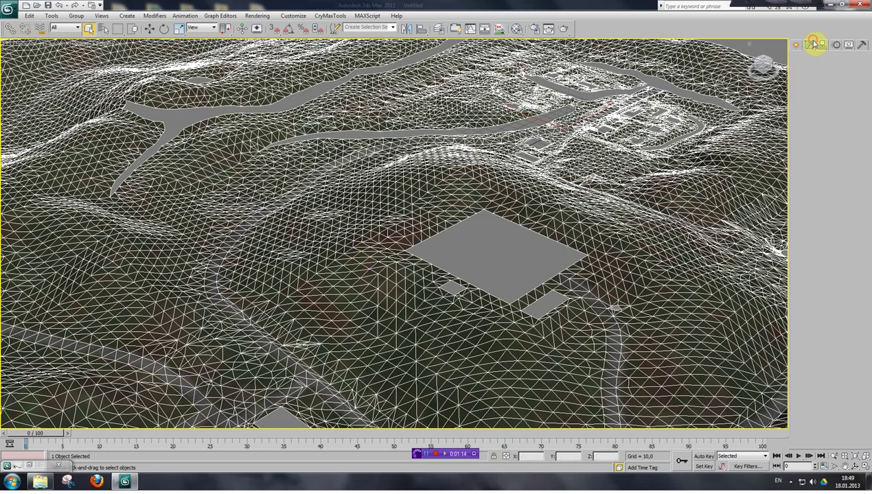
click(838, 205)
mouse_move(308, 282)
mouse_down()
mouse_move(355, 307)
mouse_move(418, 317)
mouse_up()
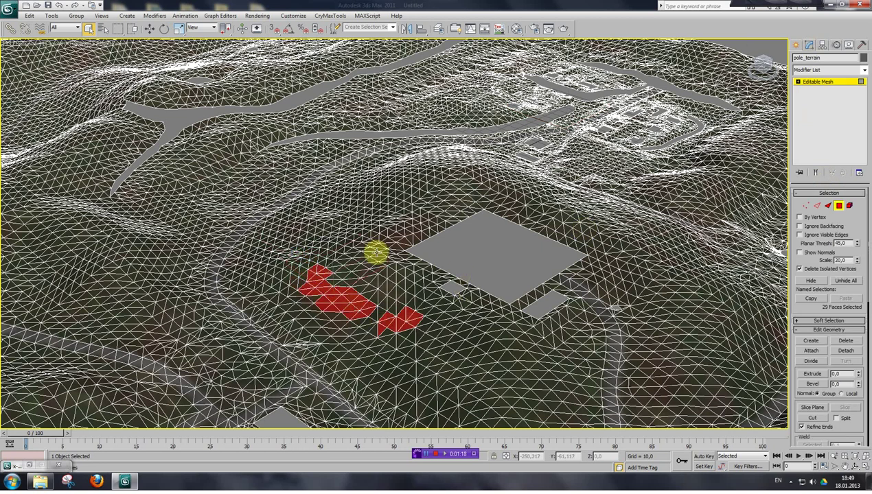
click(452, 250)
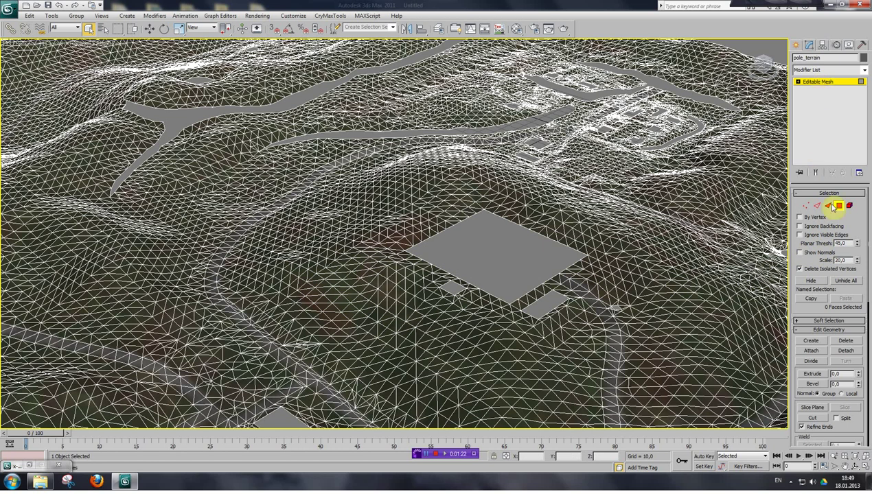
drag(788, 197, 739, 199)
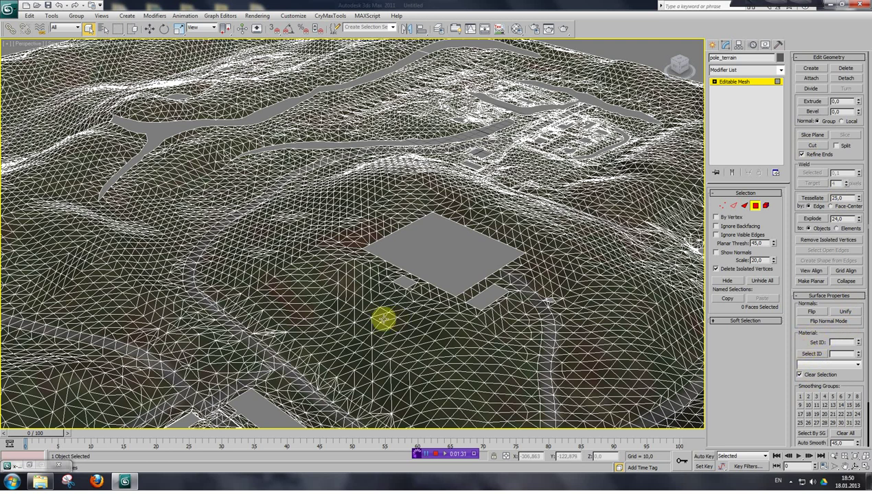
Select the terrain polygons with material ID 1 and detach them as a separate object.
click(814, 354)
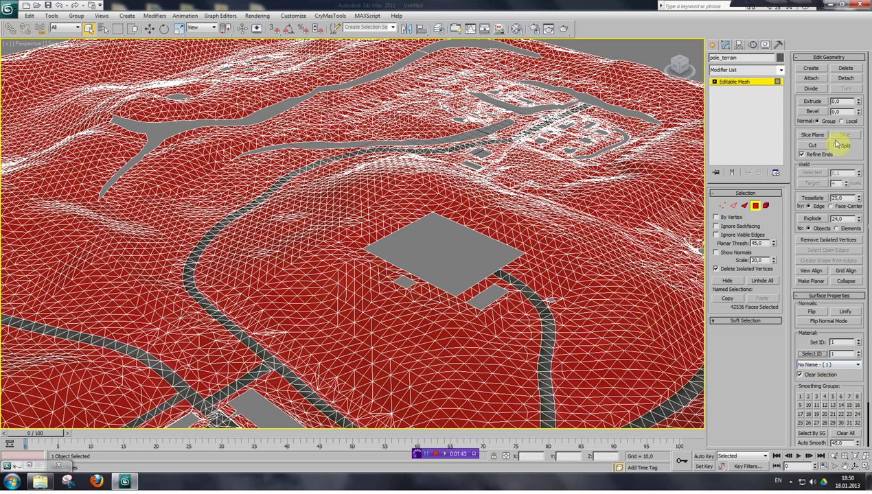
click(847, 79)
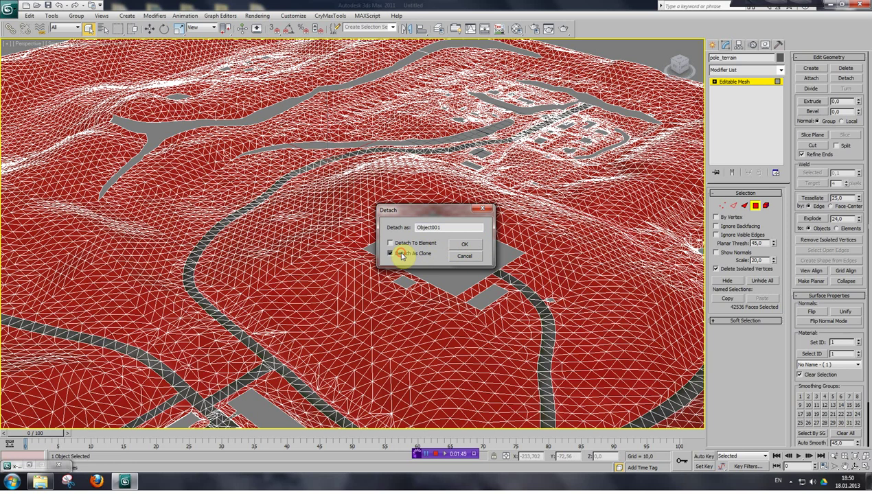
click(462, 246)
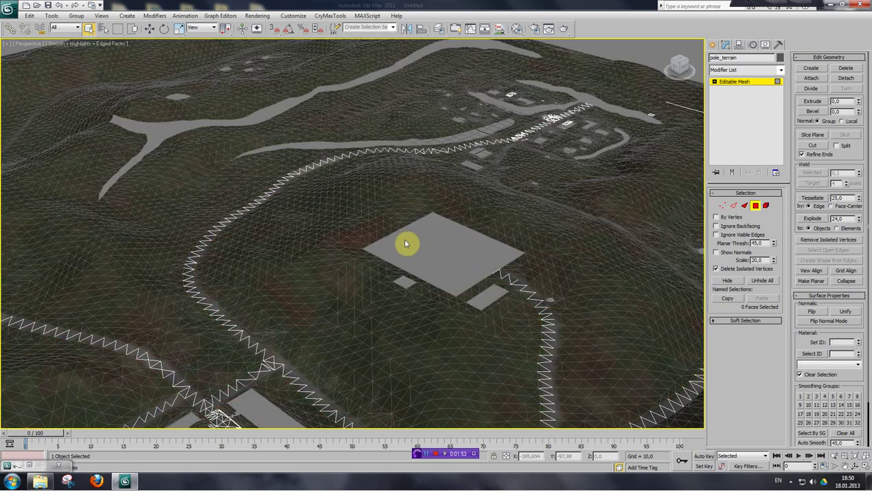
Hide all unselected objects so only the remaining road mesh is displayed.
right_click(467, 254)
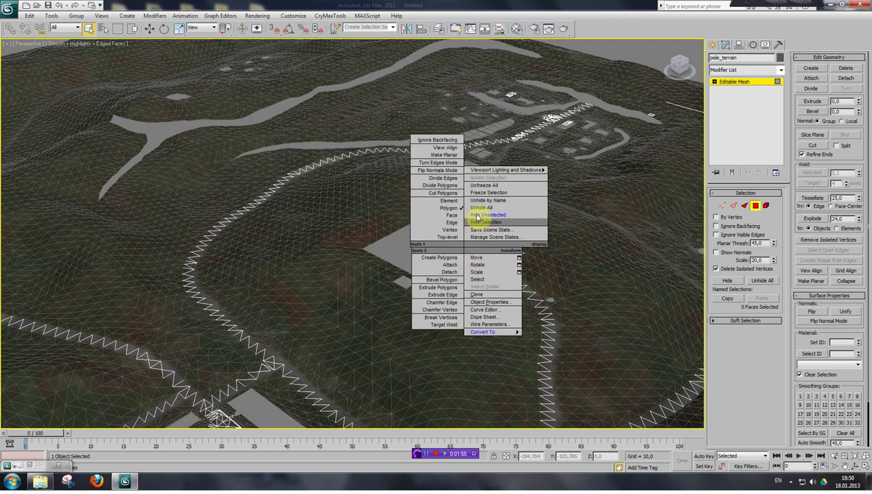
click(474, 217)
scroll(435, 257, down, 5)
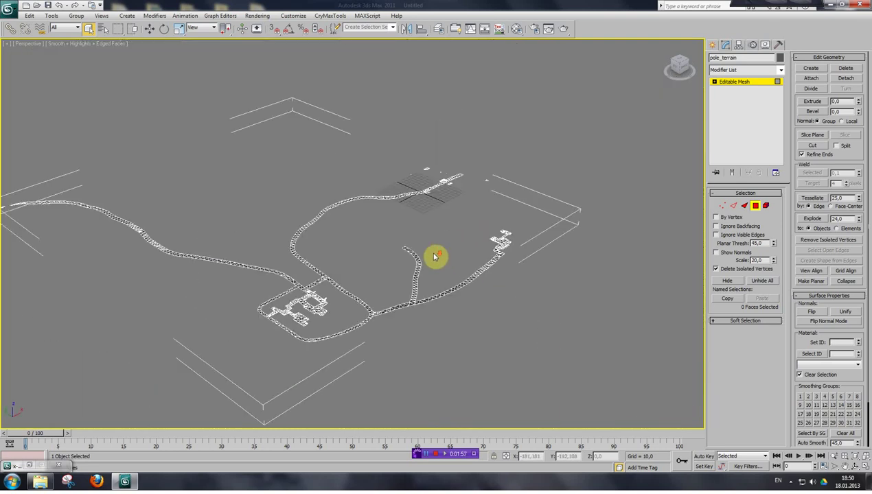
Select the road polygons with material ID 2 and detach them as a separate object.
scroll(433, 260, up, 4)
scroll(427, 274, down, 3)
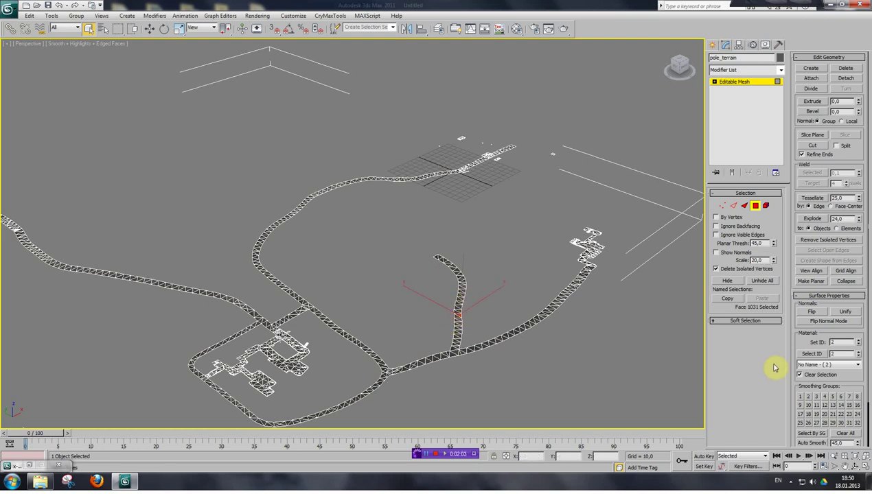
click(810, 353)
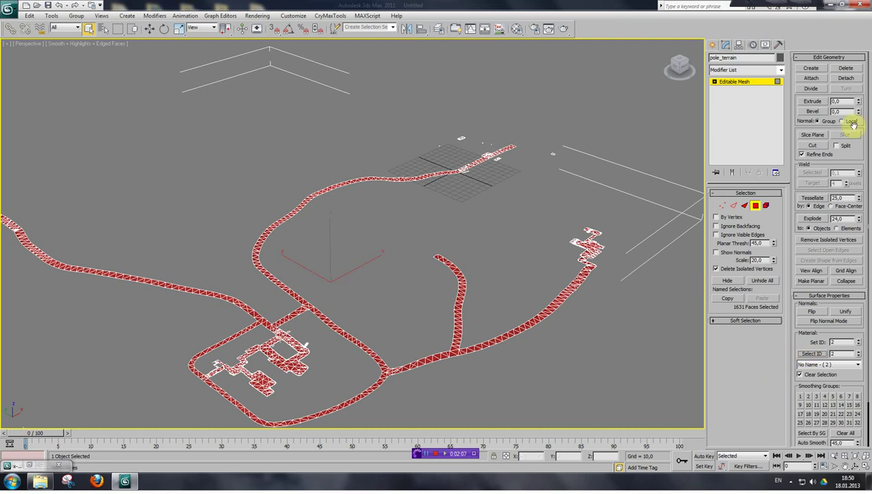
click(846, 78)
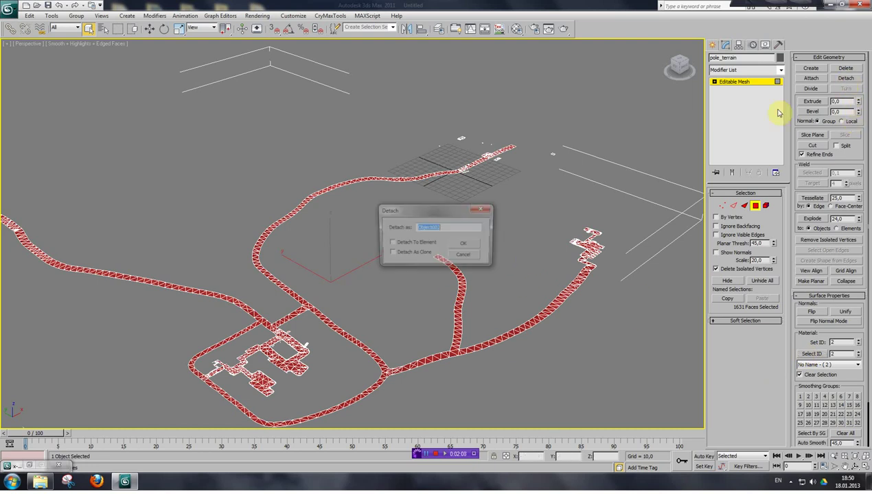
click(472, 249)
Hide the detached road object and turn off edged faces to examine the thin strips left in the terrain mesh.
right_click(470, 256)
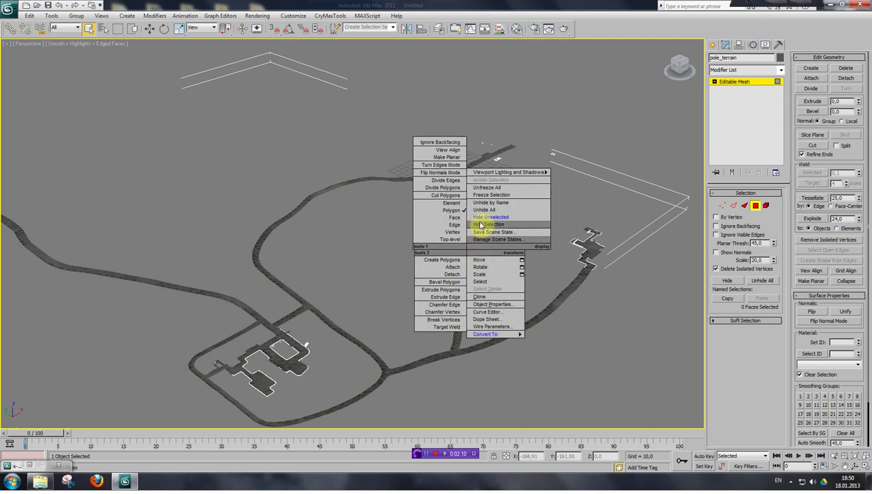
click(477, 223)
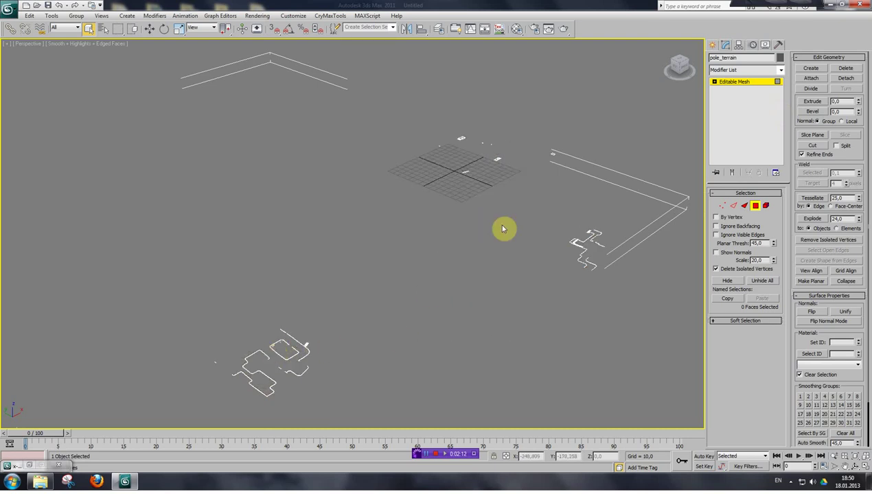
key(ctrl+p)
drag(524, 191, 375, 297)
key(F4)
scroll(374, 297, down, 10)
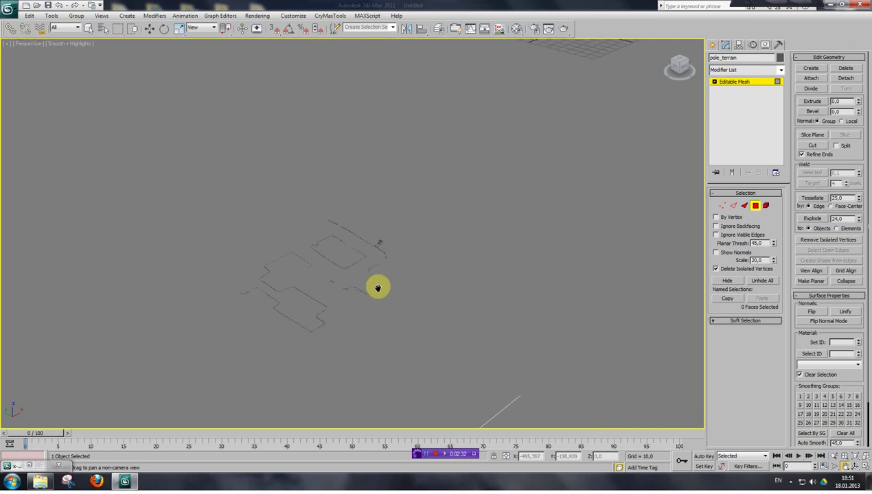
drag(679, 66, 374, 152)
drag(497, 225, 635, 309)
scroll(635, 309, down, 5)
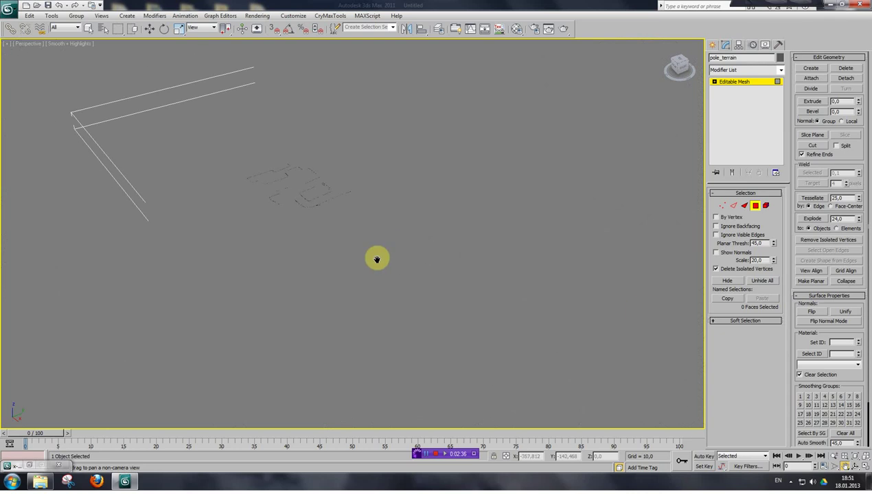
Select the concrete curb polygons of the terrain mesh by their material ID 12.
scroll(377, 265, up, 7)
drag(391, 228, 440, 278)
scroll(440, 278, up, 10)
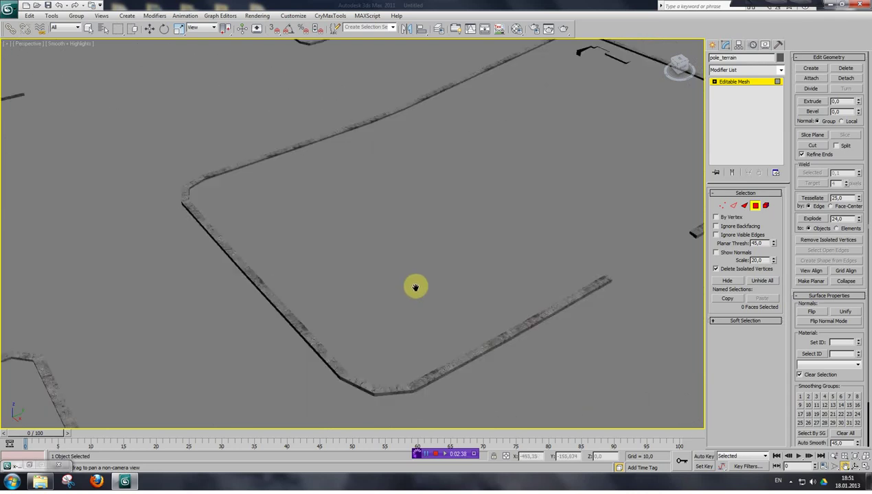
drag(417, 235, 419, 253)
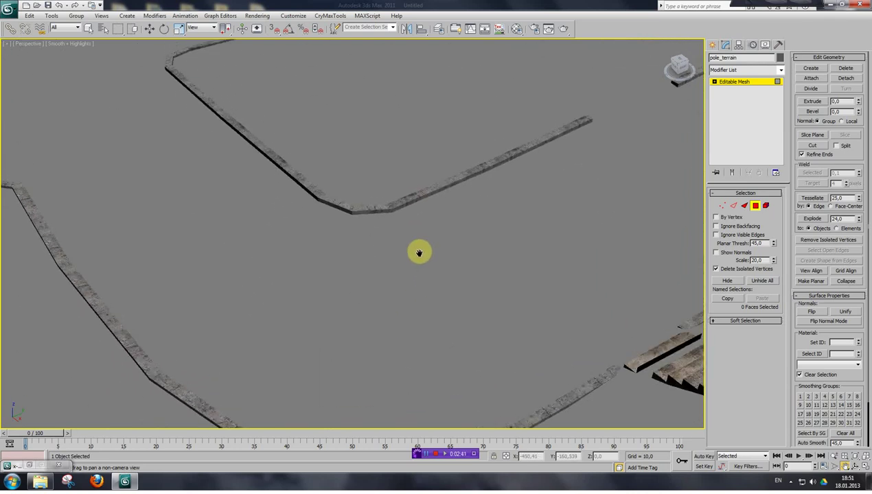
mouse_move(418, 254)
middle_down()
mouse_move(434, 240)
mouse_move(424, 220)
mouse_move(401, 301)
mouse_move(402, 288)
mouse_move(428, 277)
mouse_move(428, 256)
middle_up()
scroll(424, 220, up, 5)
drag(428, 257, 425, 254)
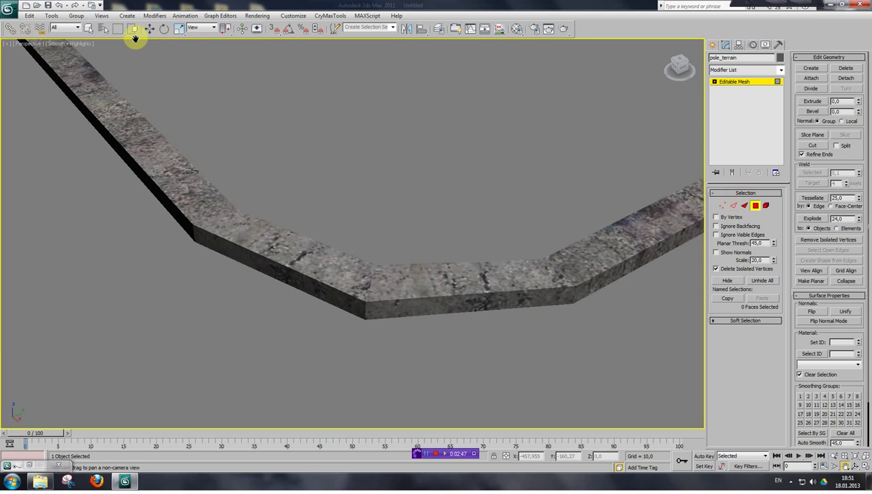
click(90, 29)
click(467, 277)
click(801, 354)
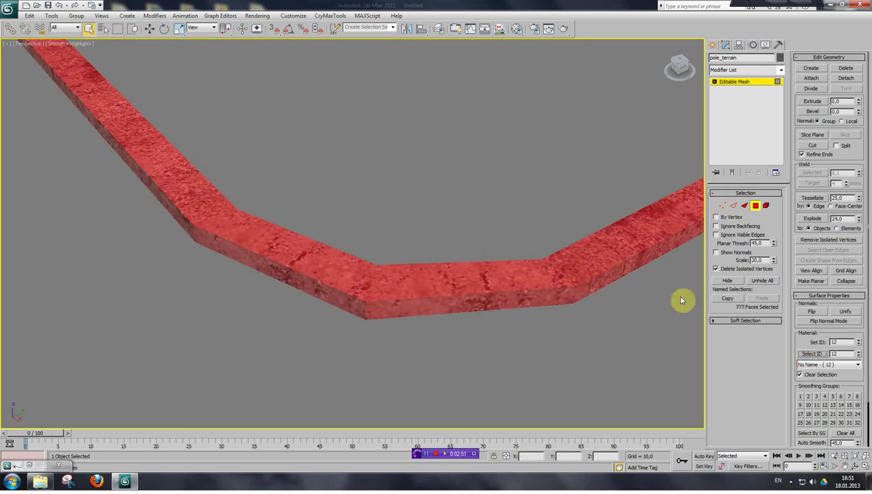
Apply an Unwrap UVW modifier to the selected curb polygons and switch its UV editor to face selection without element selection.
key(F2)
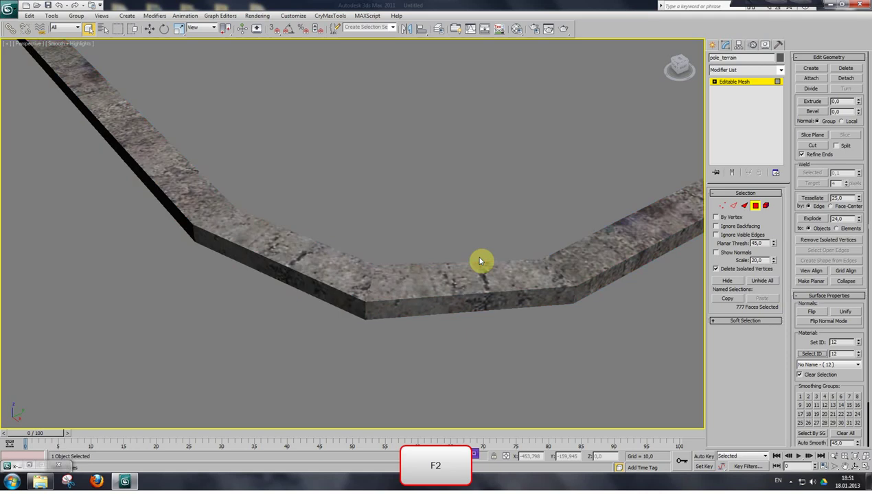
click(780, 72)
drag(780, 92, 782, 374)
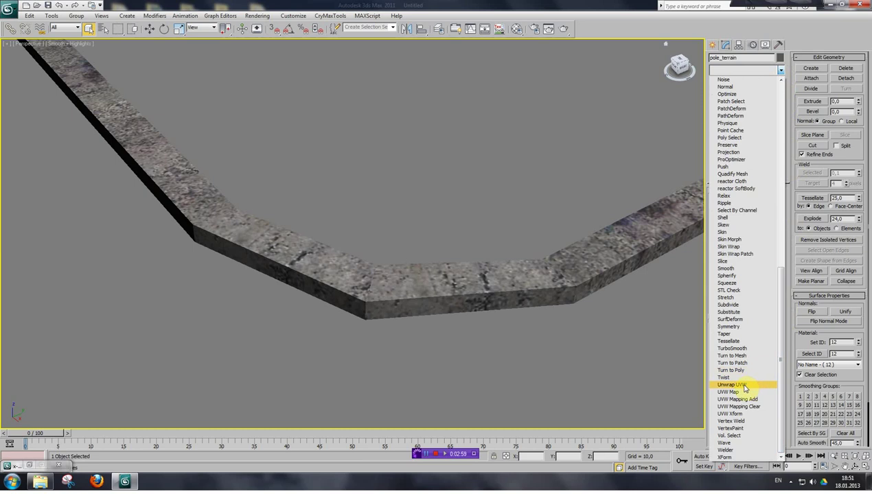
click(745, 388)
click(724, 185)
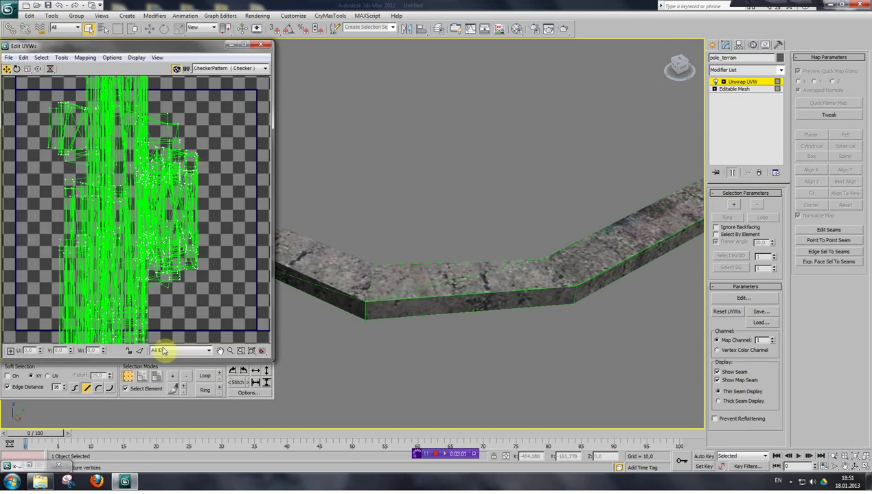
click(125, 389)
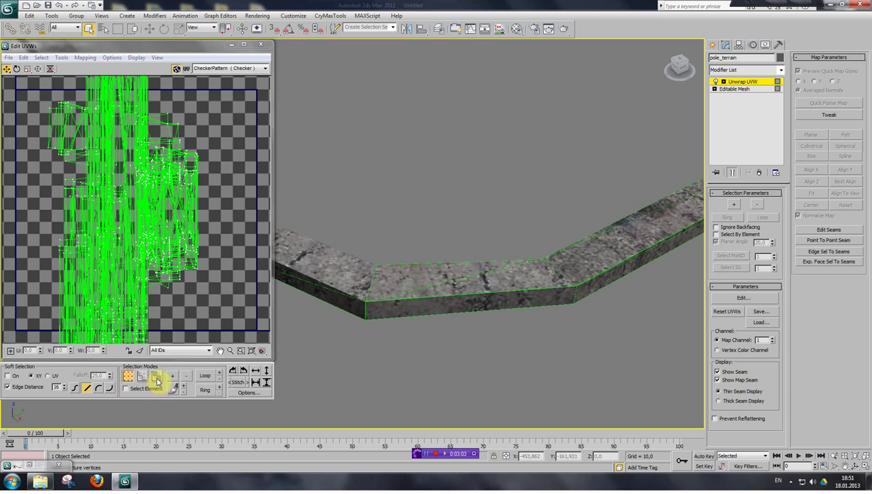
click(157, 378)
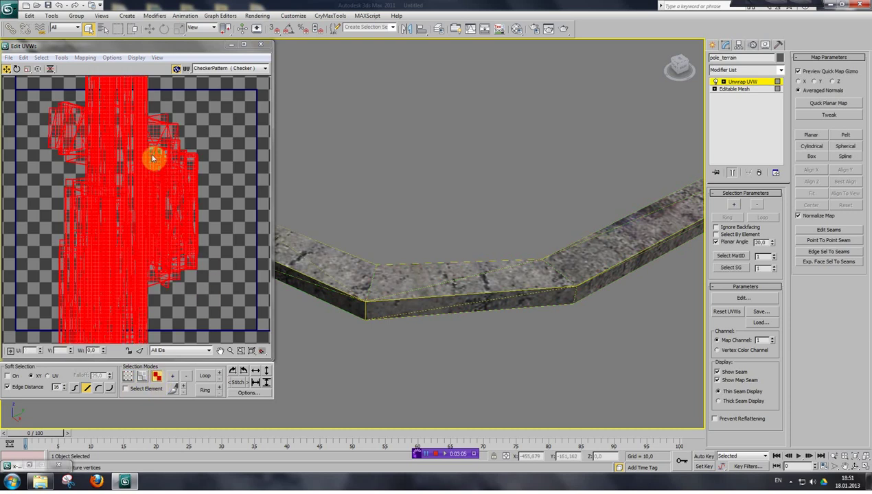
Inspect the UV layout over the ID 12 crete_walls_01_S texture, and remove the Unwrap UVW modifier.
click(204, 351)
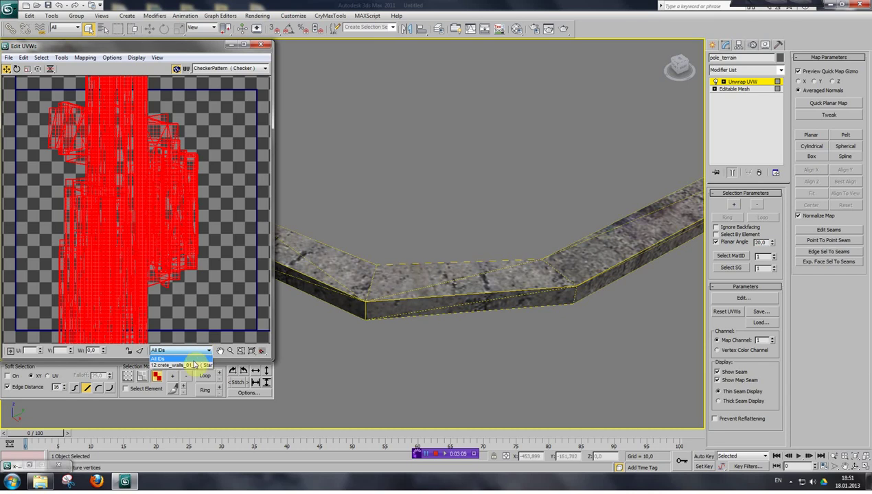
click(192, 366)
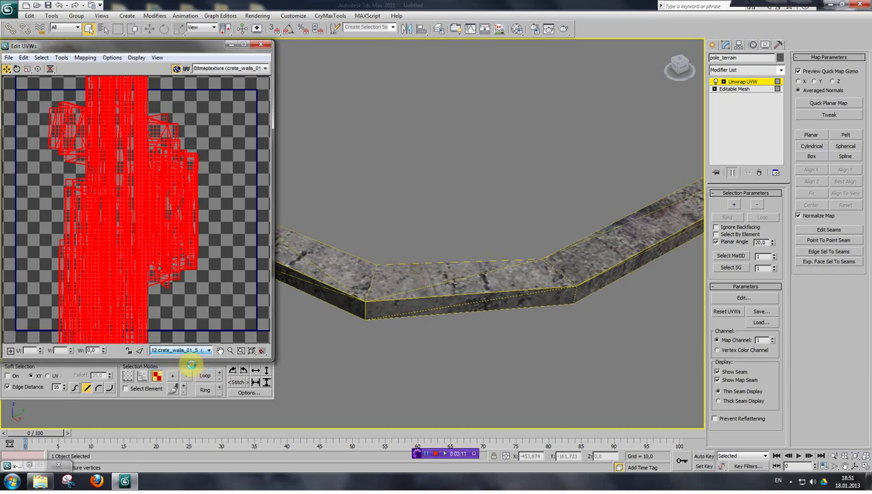
scroll(194, 251, down, 2)
scroll(193, 290, down, 4)
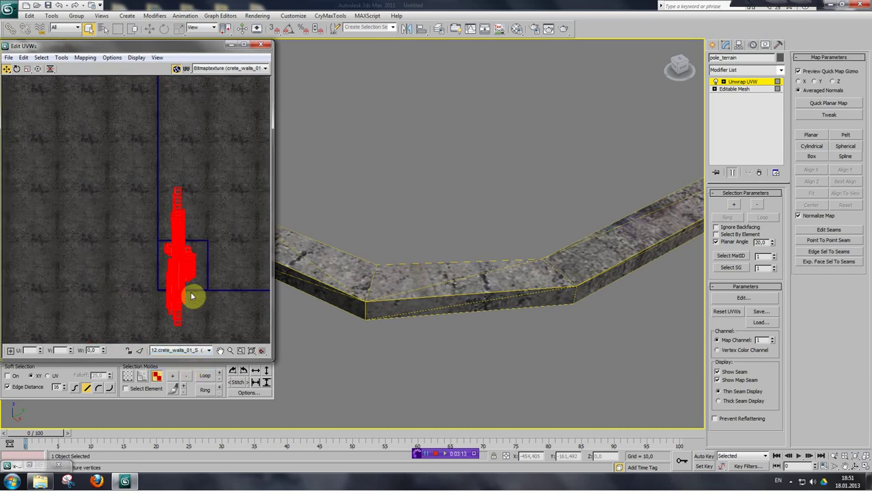
scroll(185, 258, up, 2)
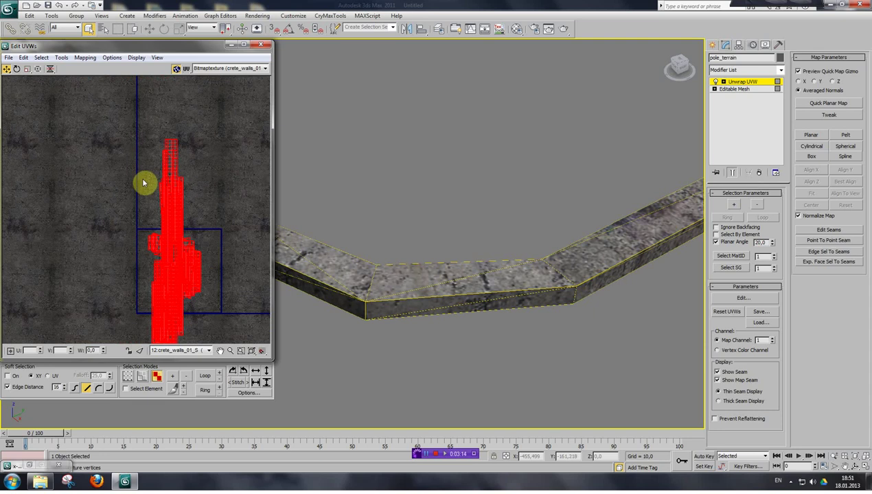
click(258, 46)
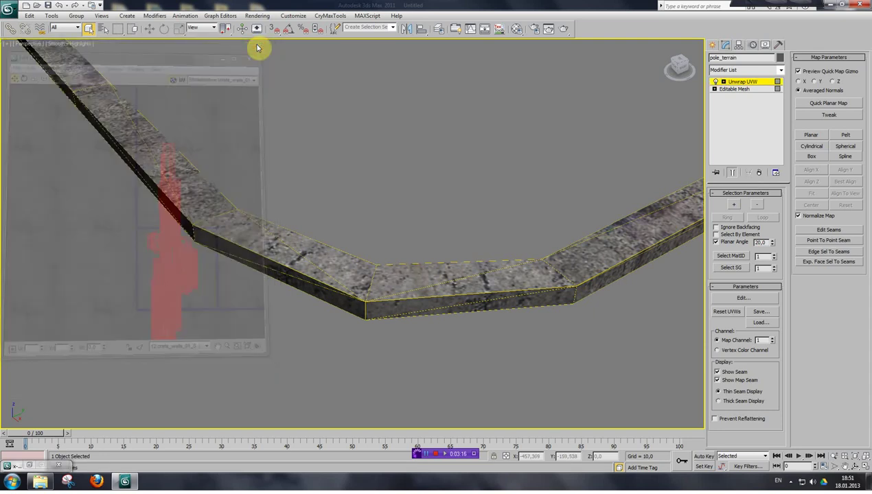
click(758, 174)
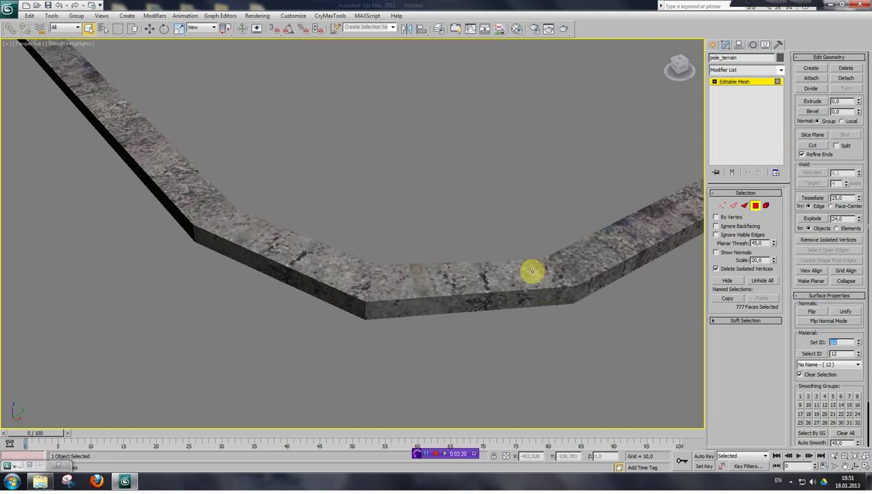
Turn selected-face shading back on and reselect all curb polygons with material ID 12.
key(F3)
key(F2)
click(490, 281)
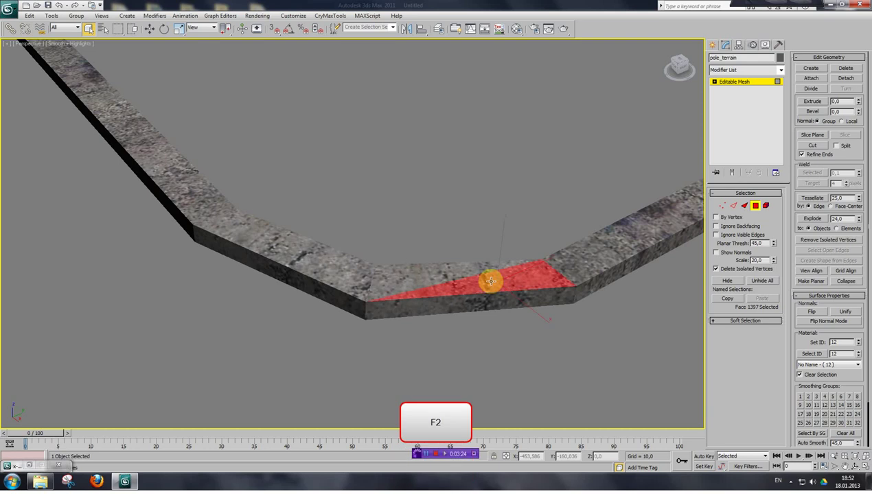
click(795, 352)
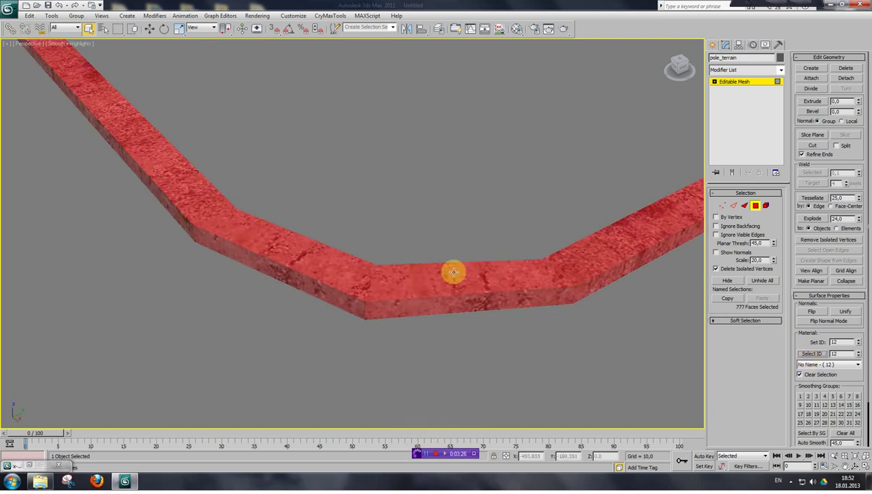
Load the scene's Multimaterial into the first sample slot of the Material Editor.
scroll(460, 270, down, 1)
key(ctrl+p)
drag(468, 215, 529, 258)
scroll(440, 225, down, 1)
scroll(429, 215, up, 1)
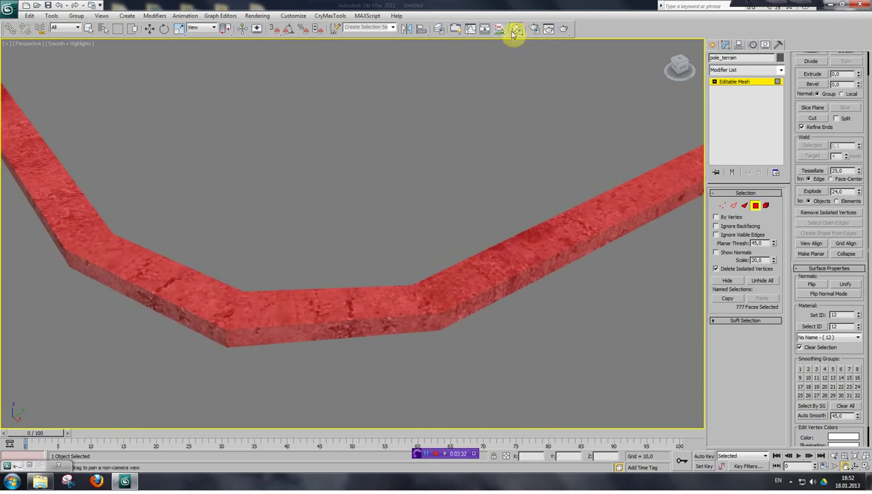
click(516, 29)
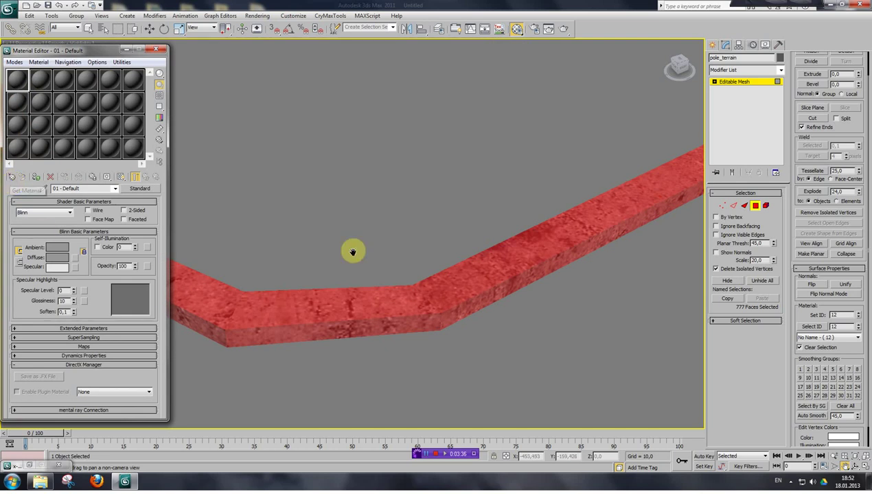
click(13, 177)
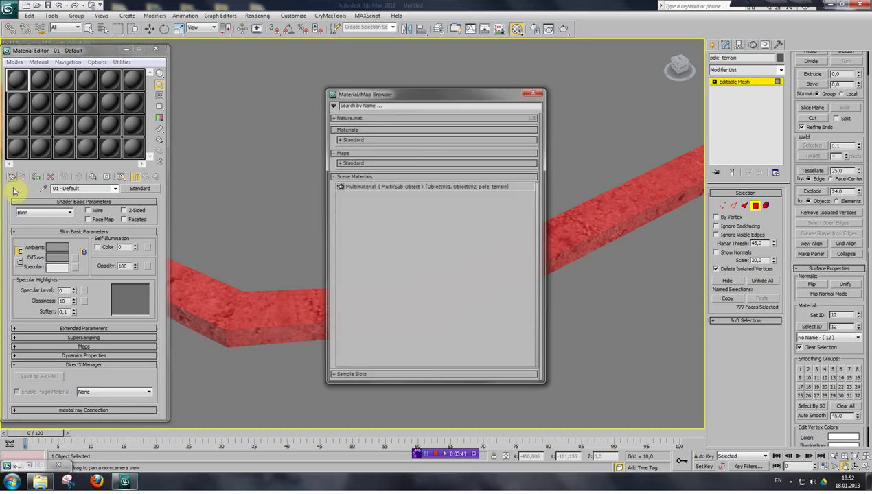
double_click(351, 186)
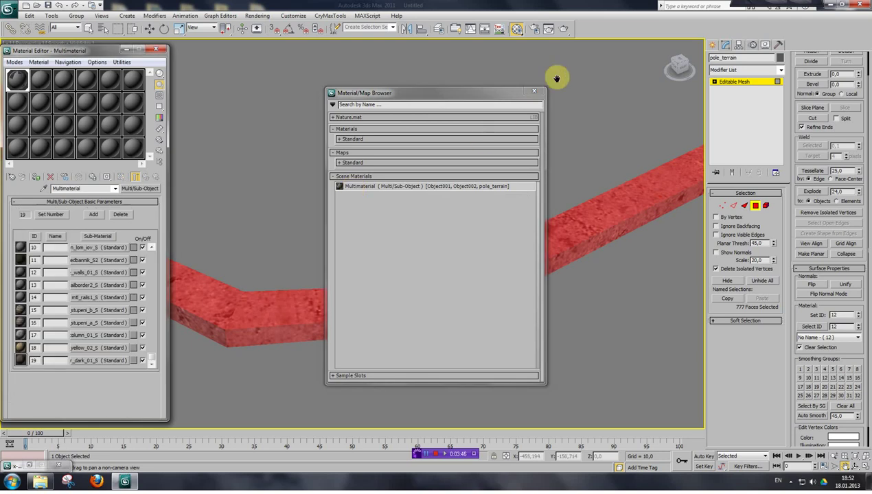
click(535, 92)
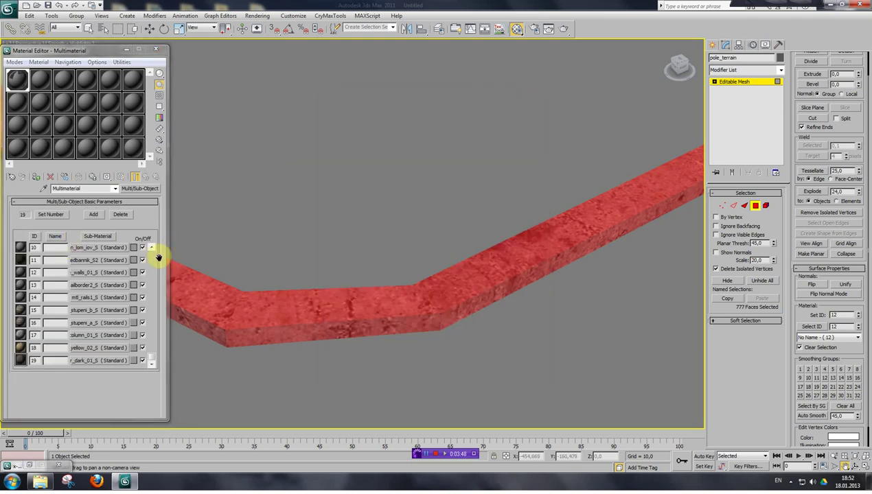
Examine the Multimaterial's sub-materials and their diffuse textures as large icons in the Material/Map Navigator.
drag(152, 360, 152, 252)
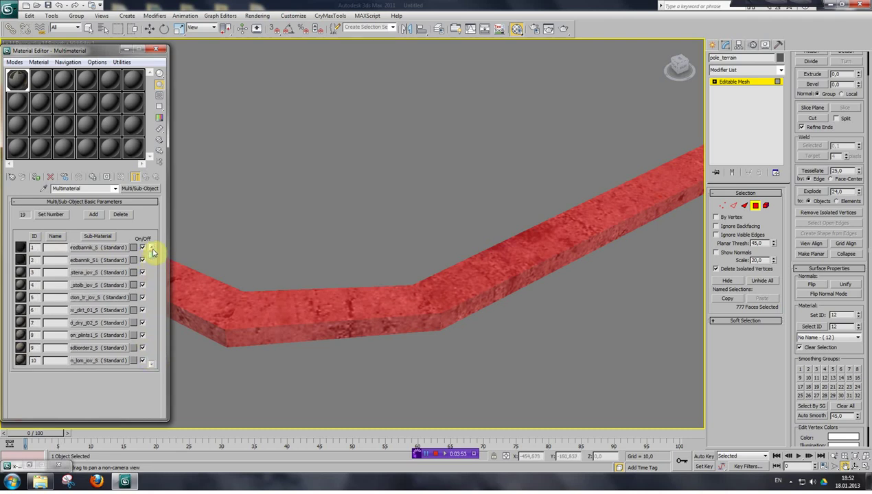
click(160, 163)
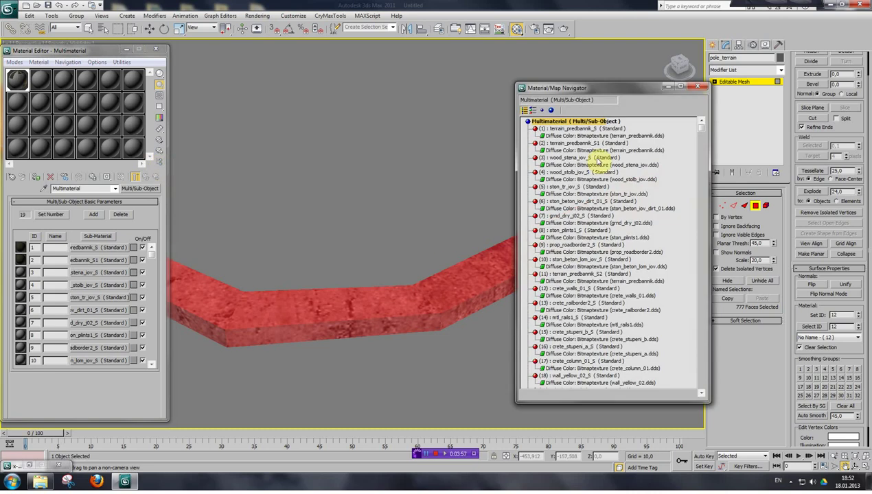
click(552, 111)
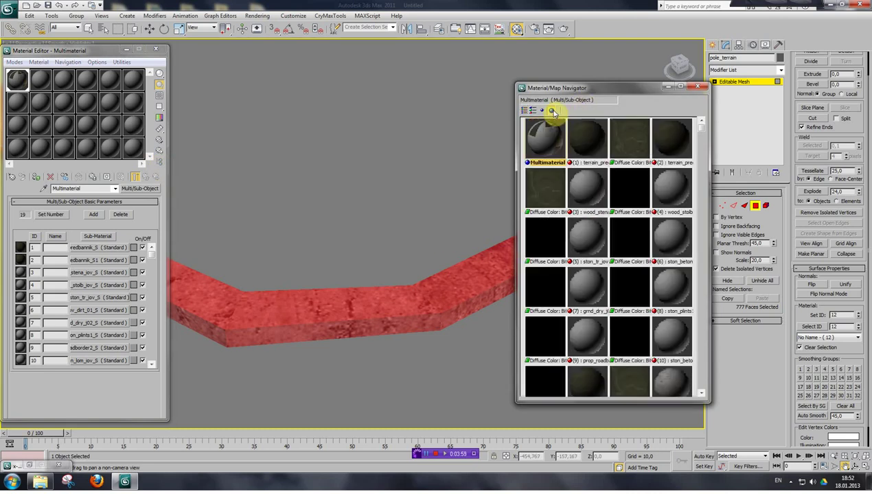
drag(620, 95, 611, 71)
scroll(599, 254, down, 2)
scroll(659, 321, down, 2)
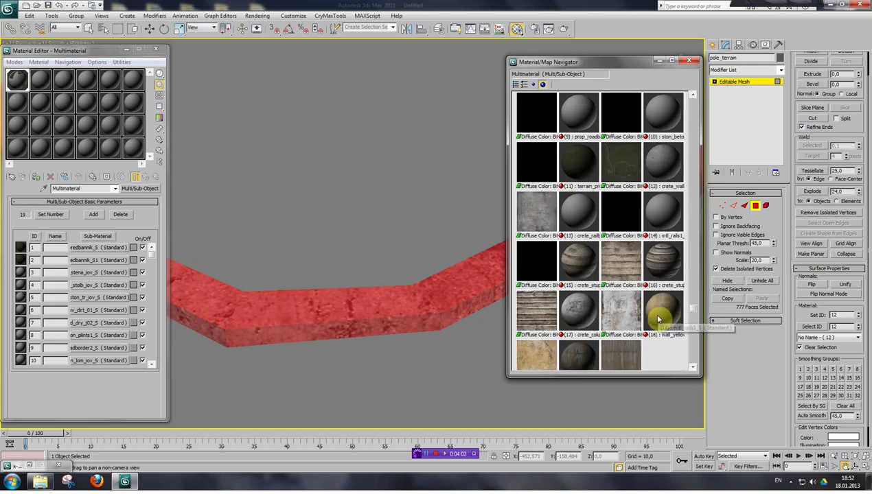
scroll(582, 210, up, 4)
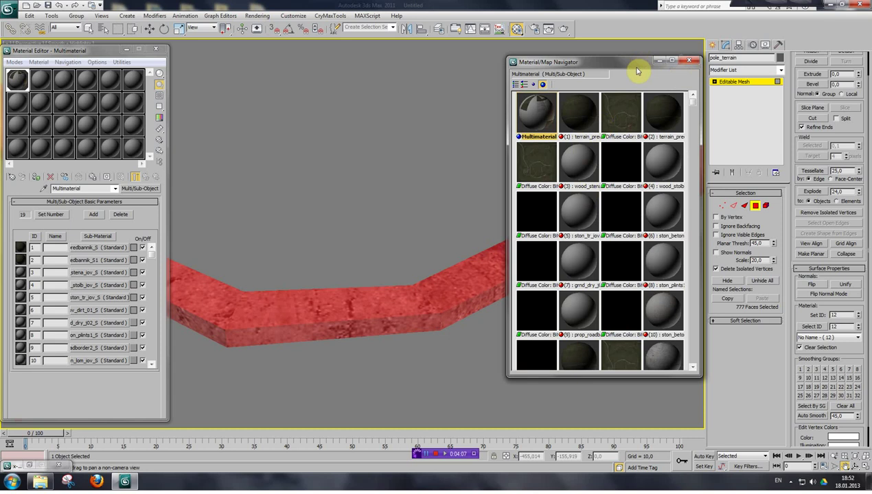
drag(634, 64, 634, 109)
scroll(611, 179, down, 3)
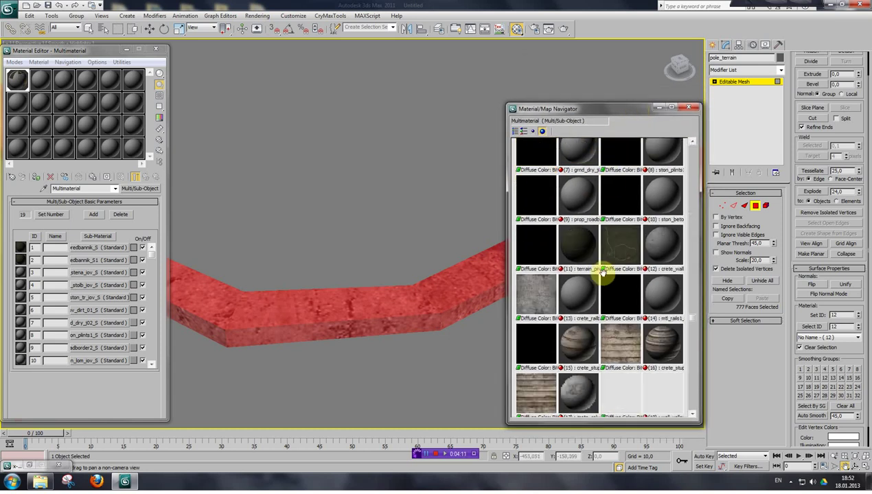
scroll(607, 270, down, 2)
scroll(605, 232, up, 2)
scroll(605, 230, up, 2)
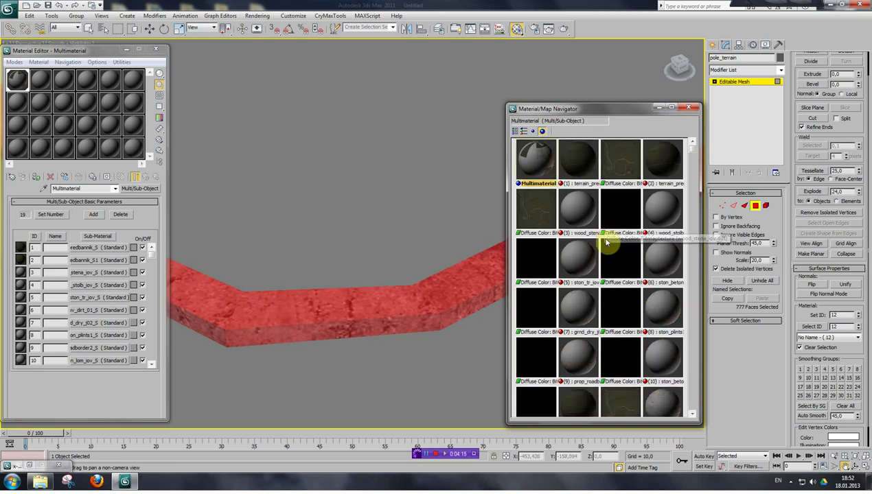
scroll(628, 209, up, 3)
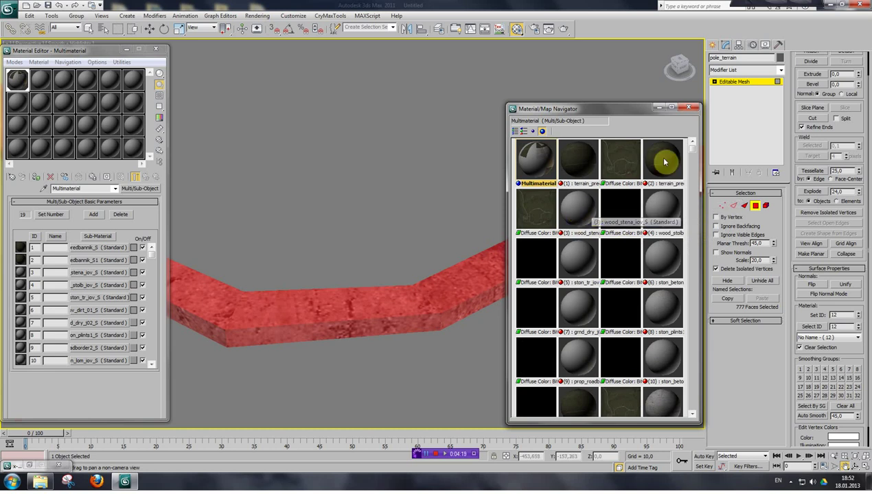
Show the navigator's sub-materials as a list and check the name assigned to the selected polygons' material ID.
click(516, 131)
drag(594, 105, 607, 73)
drag(352, 276, 469, 302)
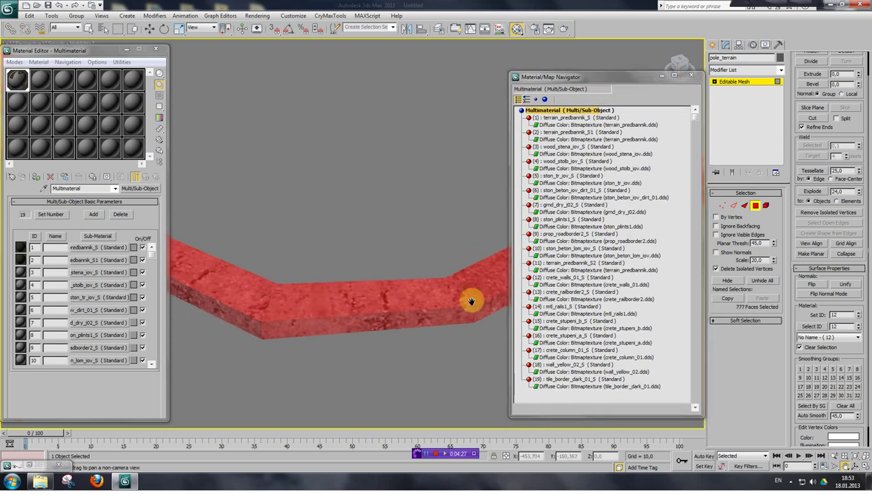
click(836, 339)
click(836, 339)
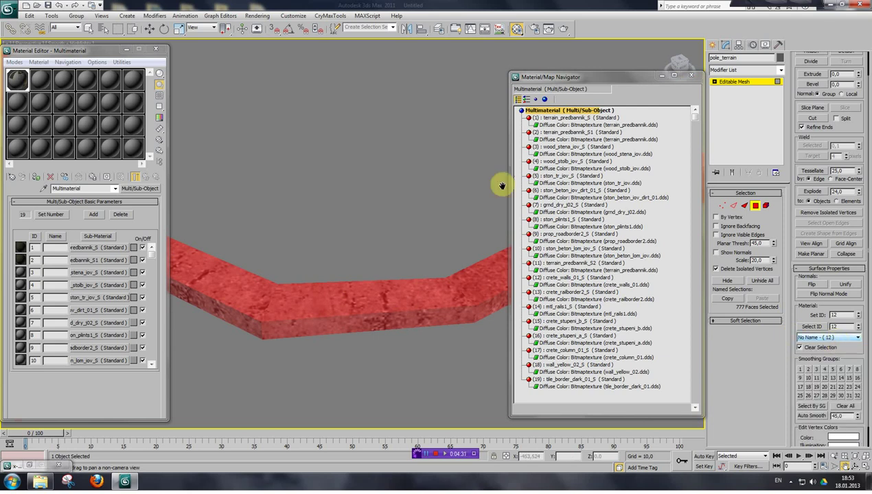
View the image of the diffuse bitmap crete_walls_01.dds used by sub-material 12, crete_walls_01_S.
click(550, 278)
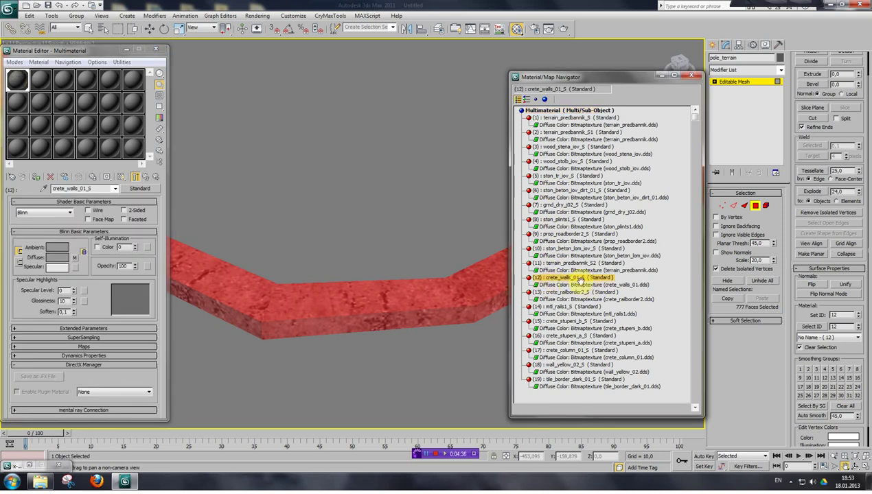
click(601, 285)
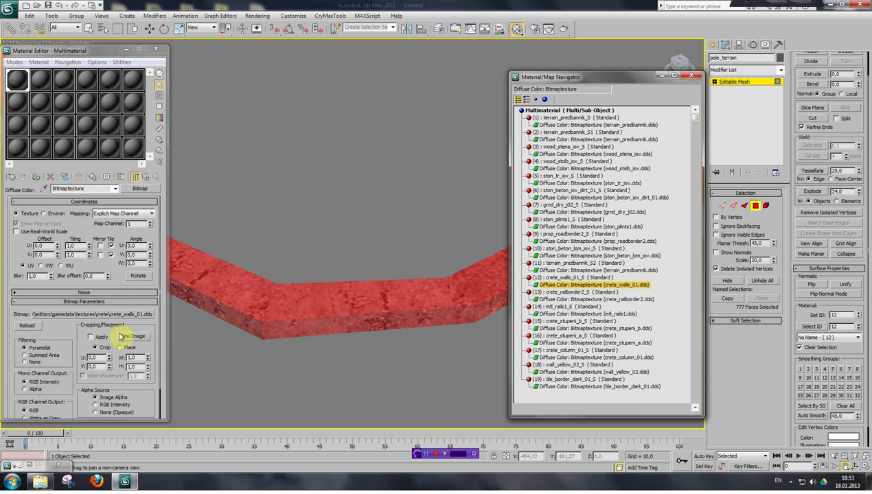
click(141, 340)
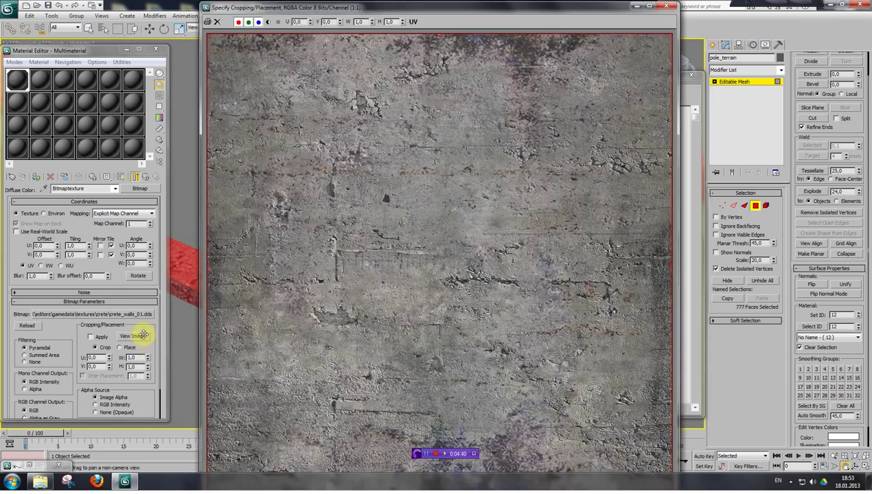
Close the image view and replace sub-material 12's diffuse bitmap with crete_border_02.dds, copying the file name without its extension.
click(662, 13)
click(94, 315)
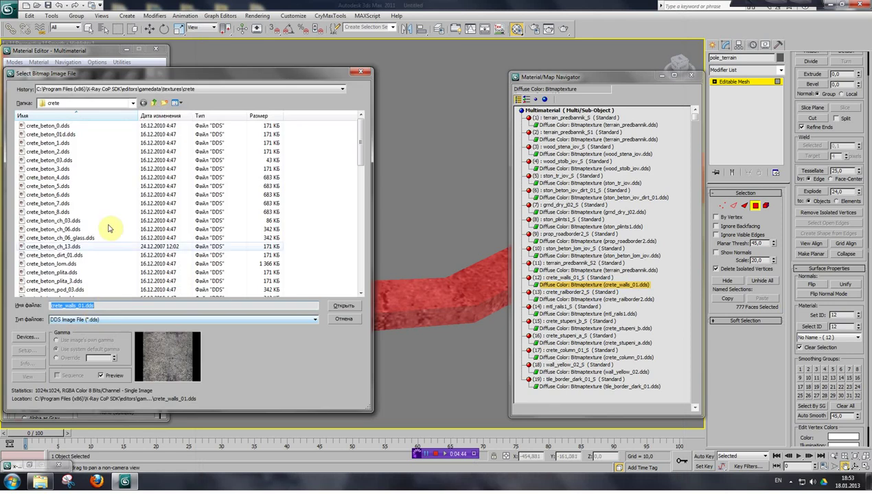
scroll(94, 226, down, 3)
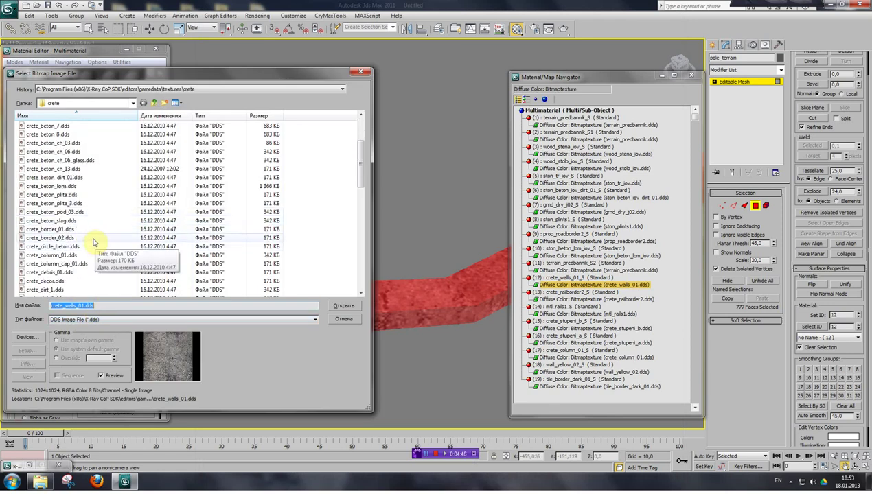
click(72, 238)
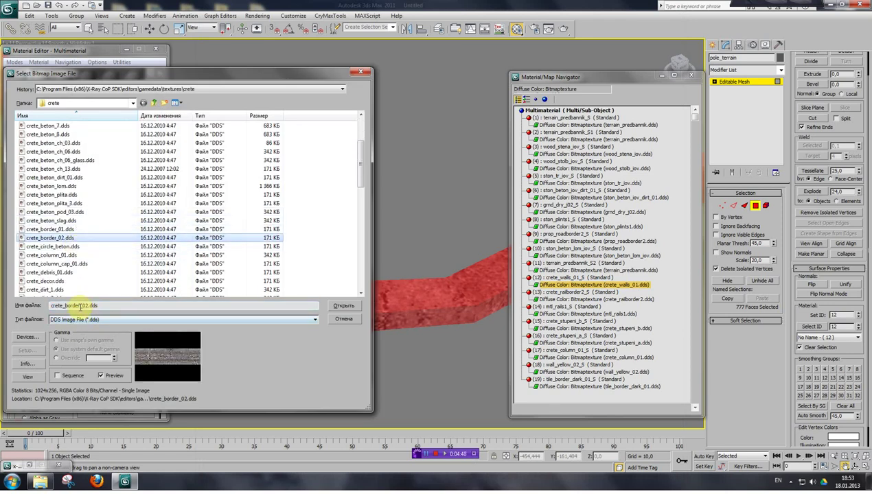
drag(88, 306, 46, 310)
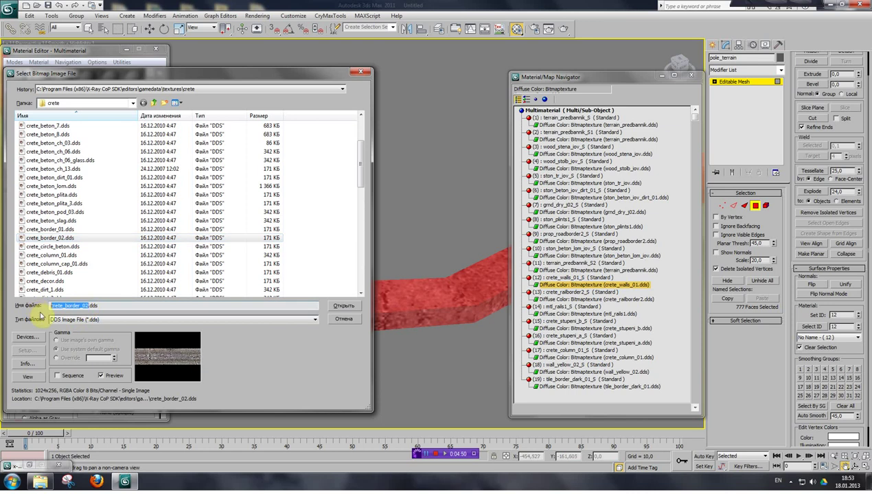
key(ctrl+c)
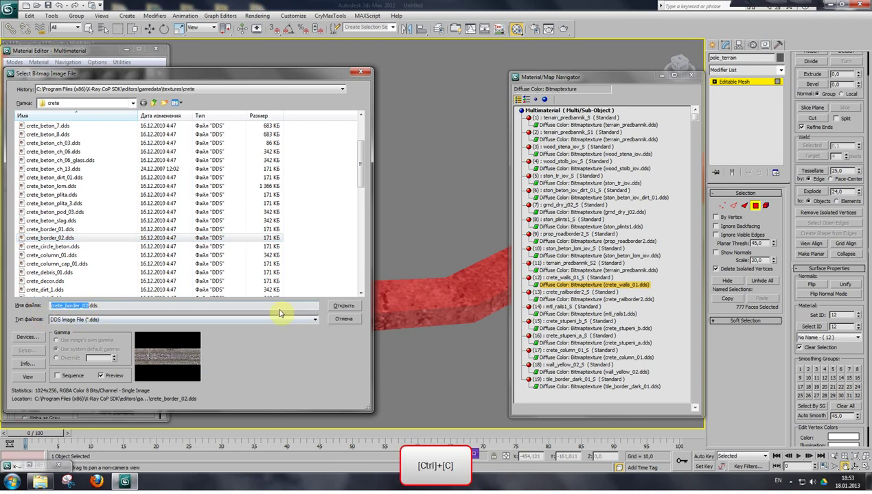
click(350, 308)
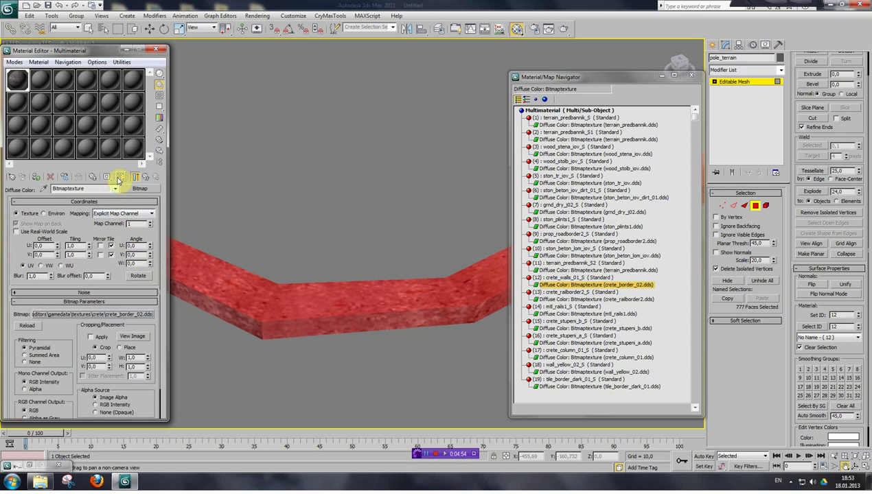
Show the replaced bitmap in the viewport and rename sub-material 12 as crete_border_02.
click(35, 181)
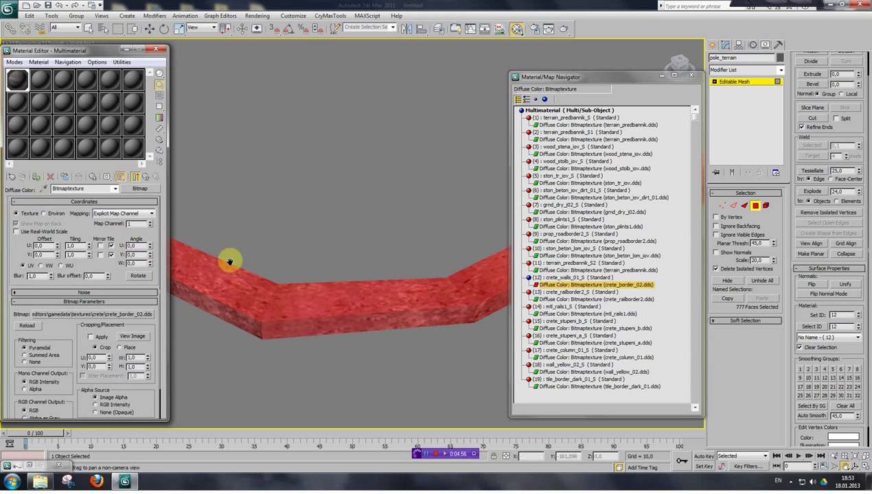
middle_drag(85, 210, 155, 290)
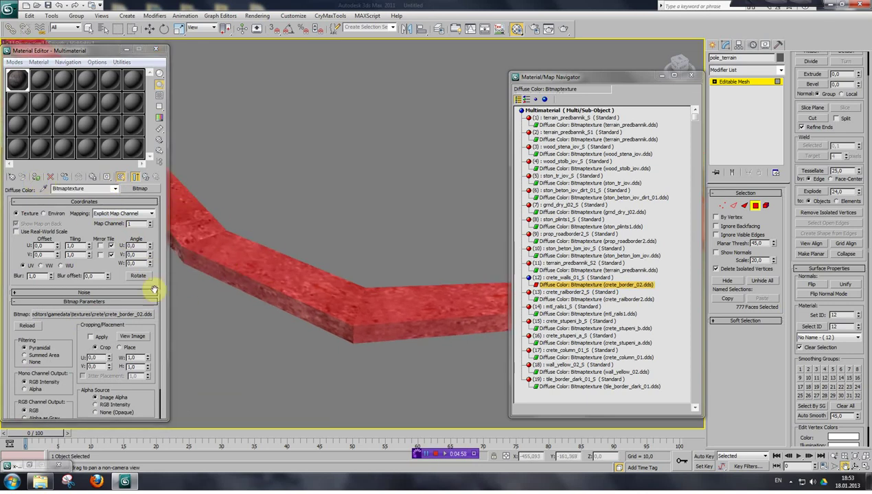
click(143, 179)
double_click(72, 188)
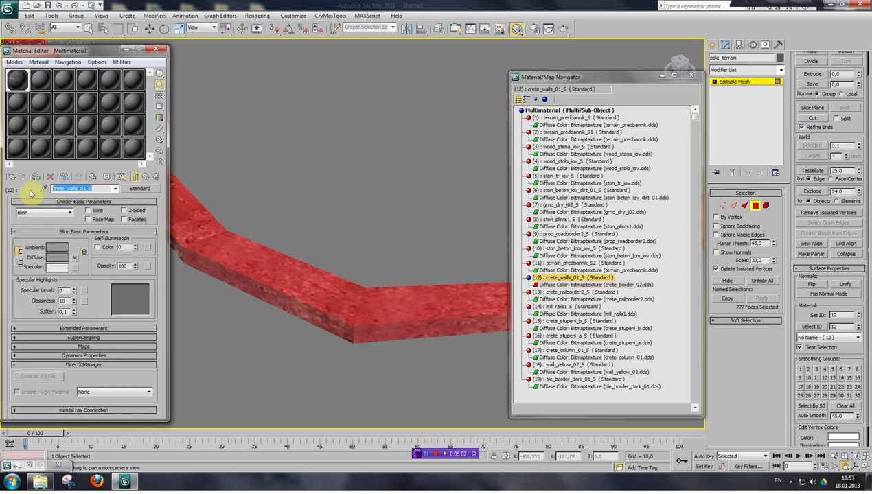
key(ctrl+v)
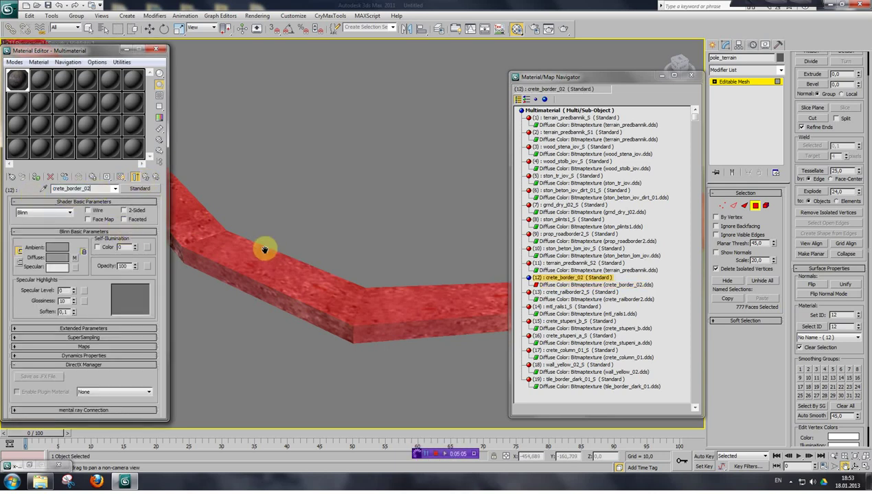
drag(240, 240, 237, 230)
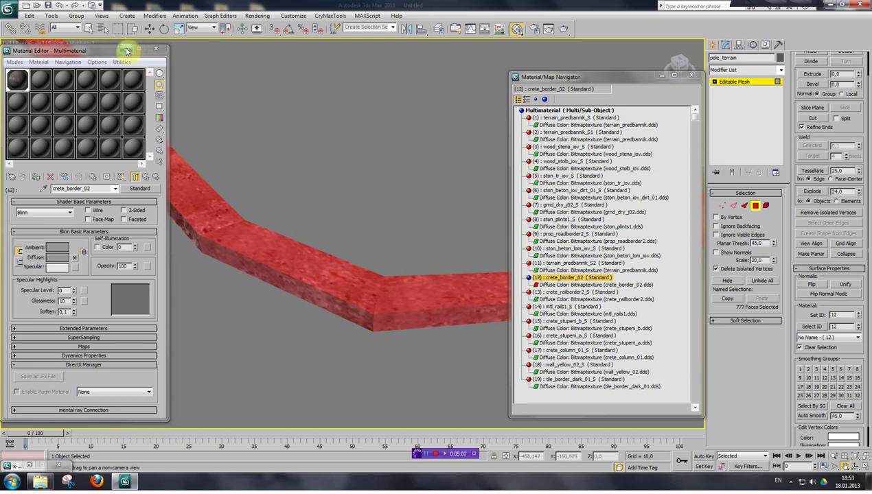
Close the Material/Map Navigator and the Material Editor, and turn off the red shading of the selected faces.
click(691, 76)
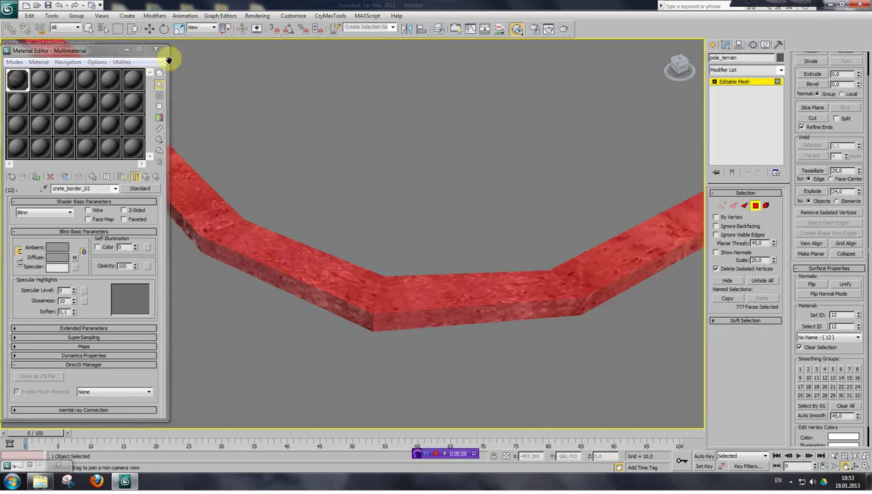
click(159, 51)
drag(436, 235, 405, 243)
scroll(403, 247, down, 5)
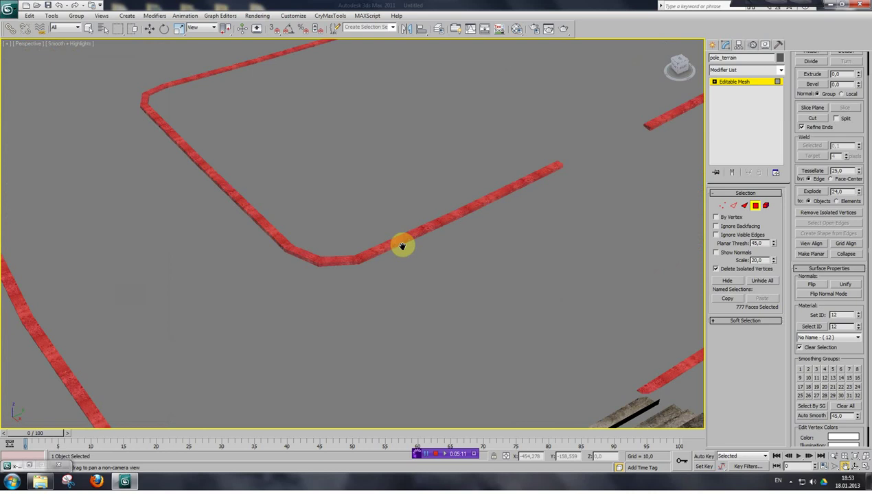
scroll(389, 247, up, 5)
key(F2)
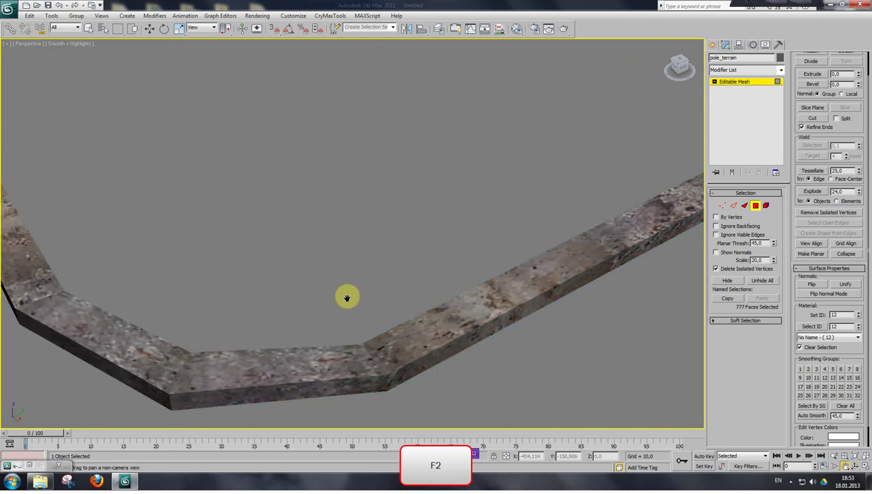
Apply an Unwrap UVW modifier to the selected border polygons of pole_terrain and open its UV editor.
scroll(363, 296, down, 5)
middle_drag(338, 320, 323, 266)
middle_drag(319, 303, 296, 298)
middle_drag(342, 318, 431, 278)
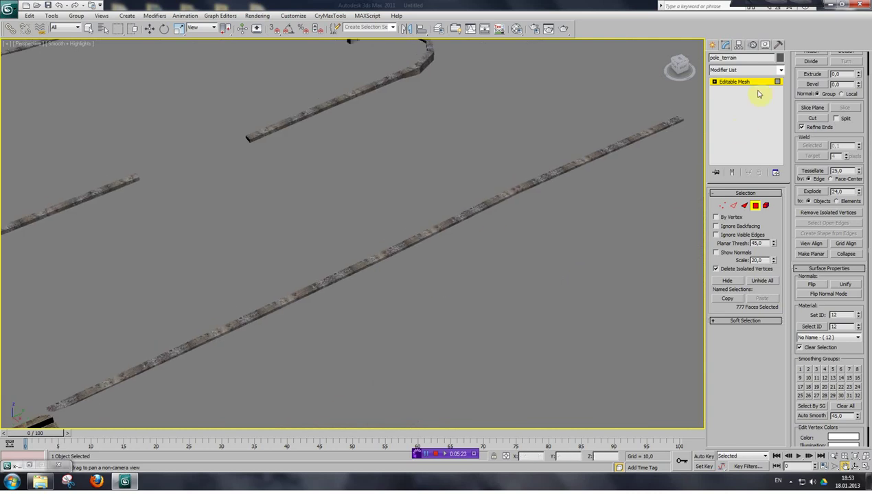
click(781, 71)
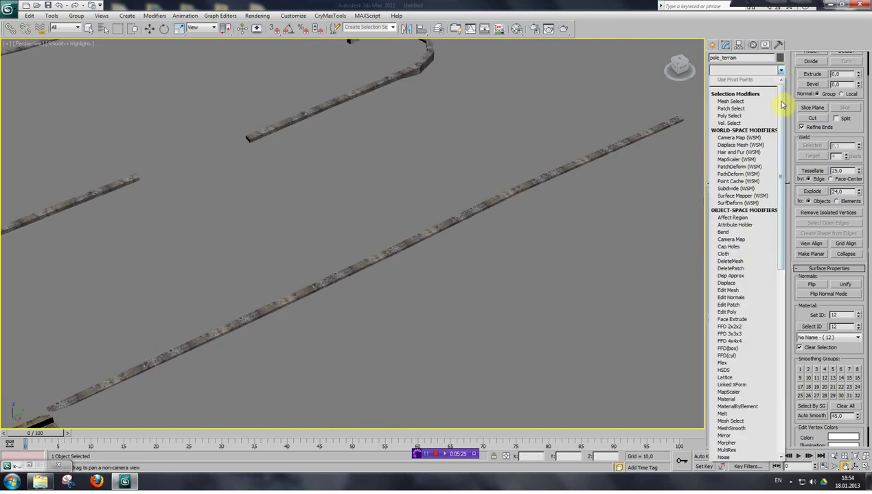
drag(781, 104, 765, 319)
click(732, 385)
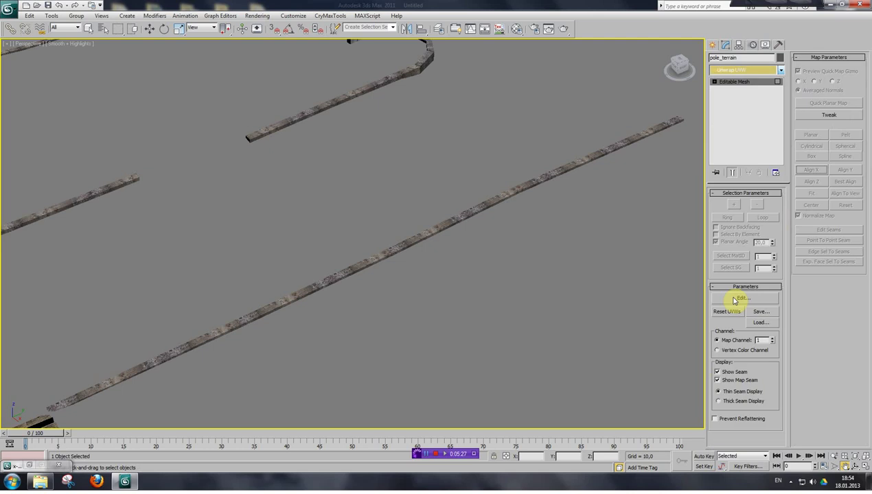
click(734, 298)
scroll(157, 209, down, 3)
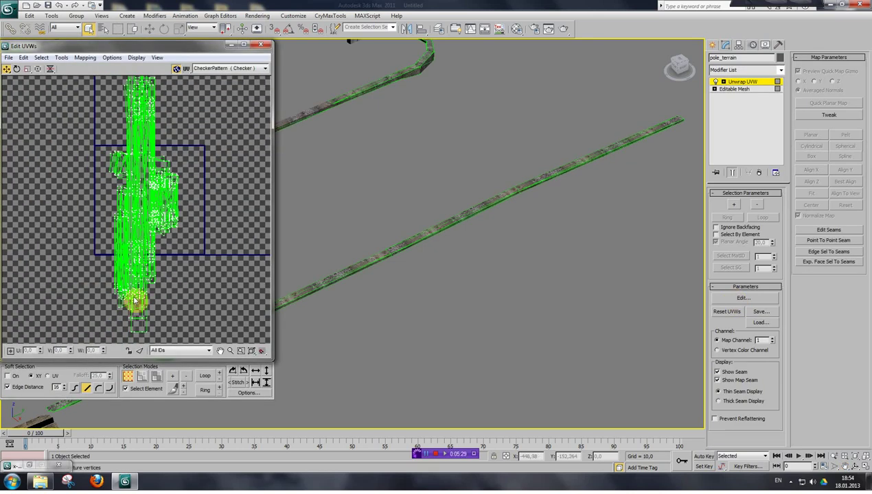
Set the UV editor to face selection with Select Element off, and hide the seams and map seams in the viewport.
click(126, 390)
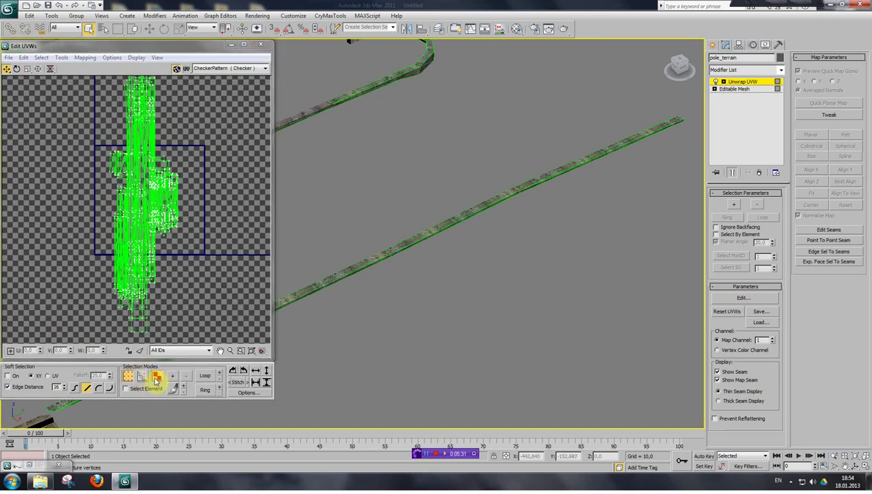
click(156, 377)
key(ctrl+a)
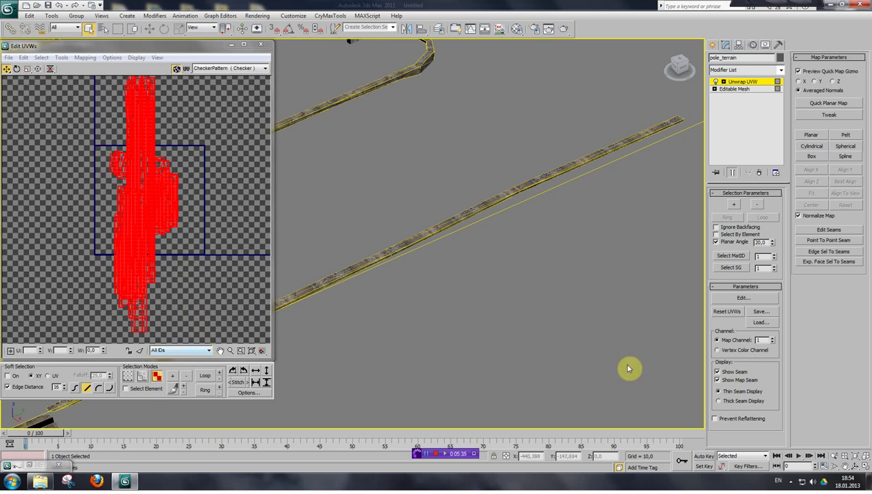
click(233, 291)
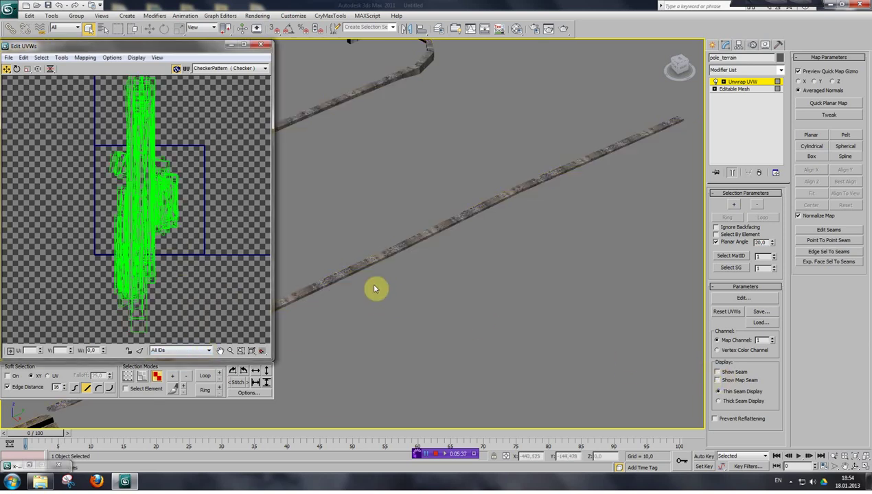
Filter the UV editor to material ID 12, crete_border_02, so its texture serves as the background.
click(187, 351)
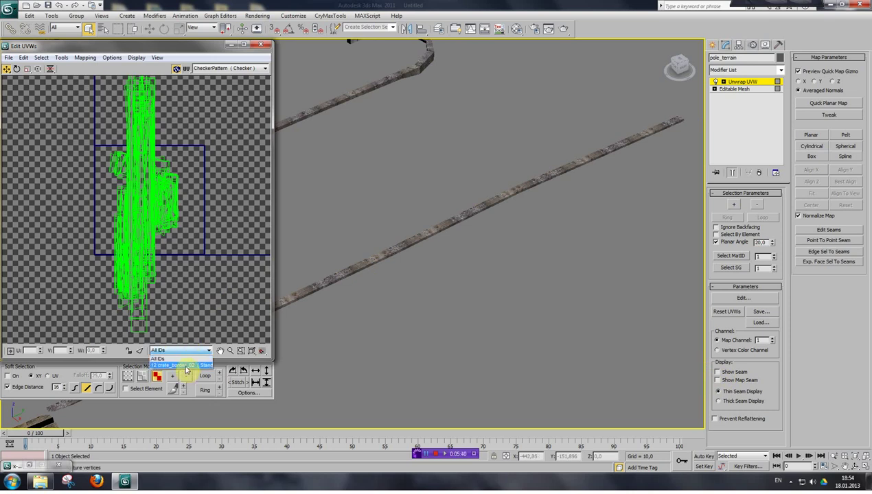
click(186, 369)
scroll(138, 192, down, 2)
scroll(138, 192, up, 1)
scroll(150, 150, down, 1)
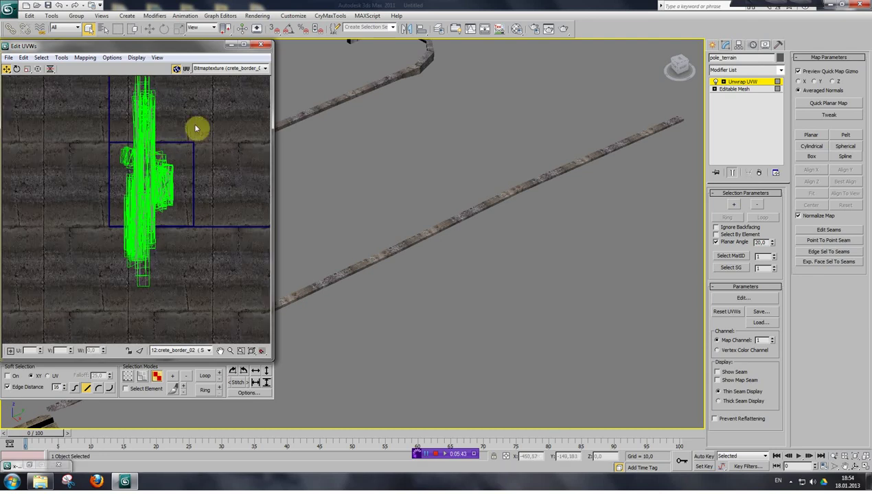
click(157, 58)
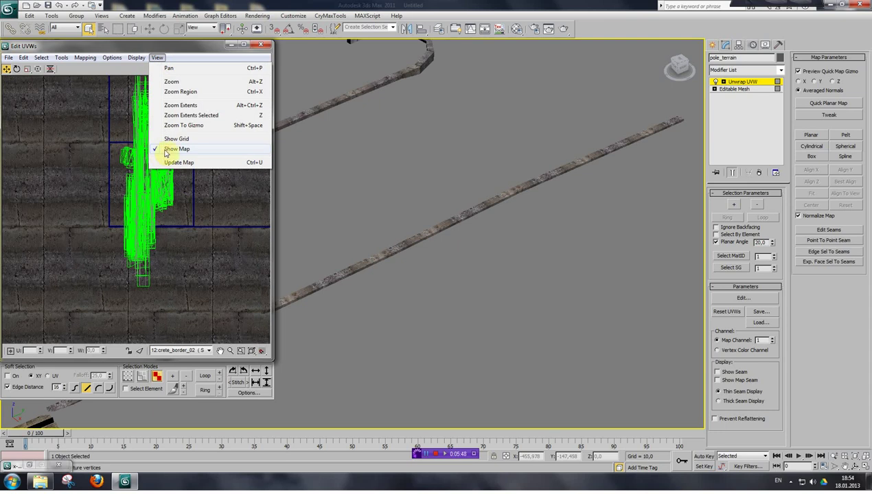
click(175, 54)
Select all UV faces, rotate them 90 degrees clockwise and deselect them.
scroll(171, 154, down, 1)
key(ctrl+a)
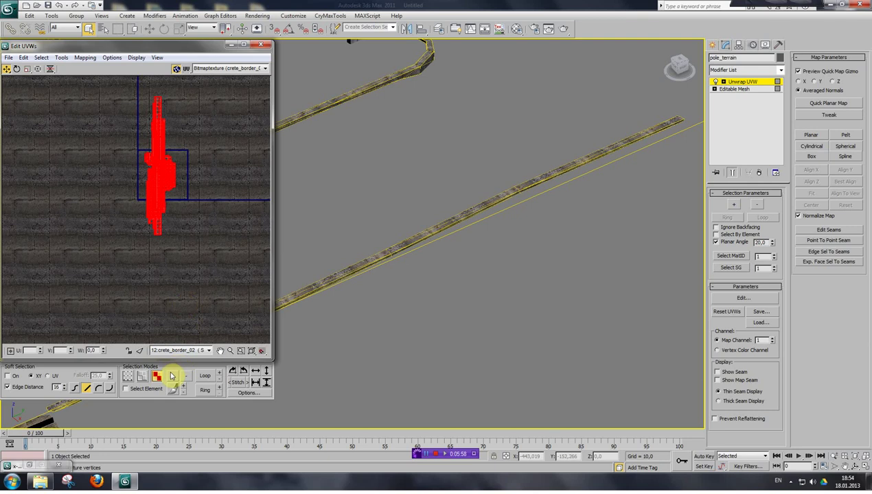
click(233, 371)
click(163, 219)
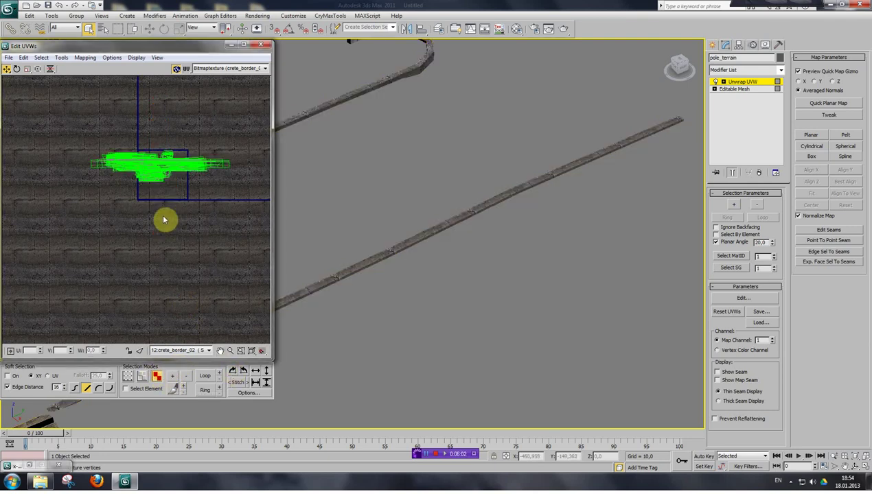
Examine how the rotated texture lies along the border strips in the viewport, both close up and from above.
key(ctrl+p)
drag(355, 255, 527, 316)
click(832, 458)
key(ctrl+p)
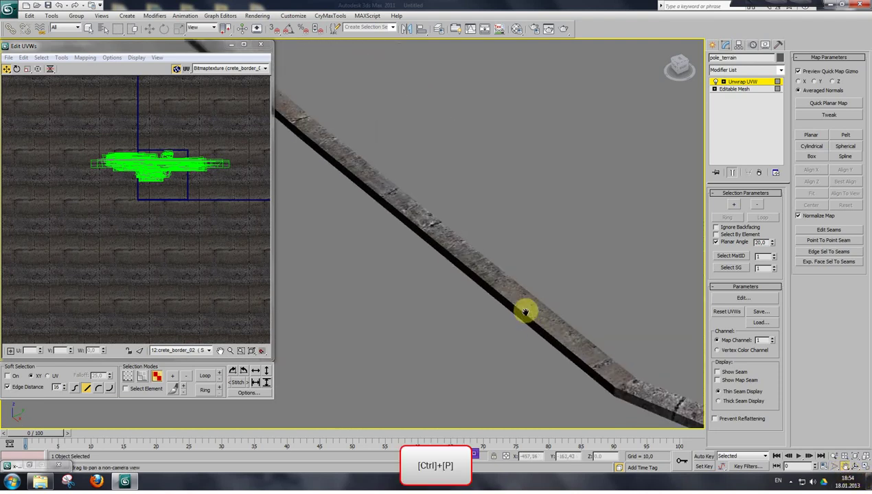
drag(454, 241, 494, 290)
scroll(494, 297, down, 4)
drag(493, 327, 495, 275)
scroll(495, 295, down, 3)
scroll(660, 103, down, 4)
scroll(528, 124, down, 5)
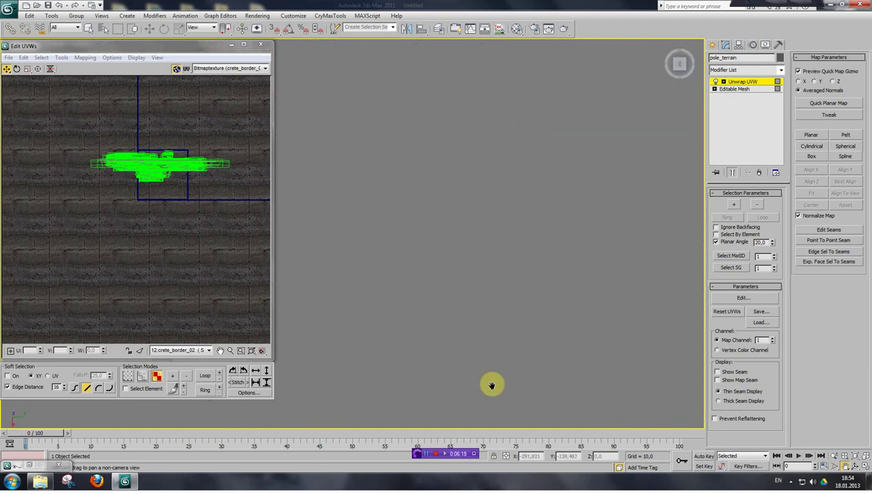
scroll(426, 230, up, 8)
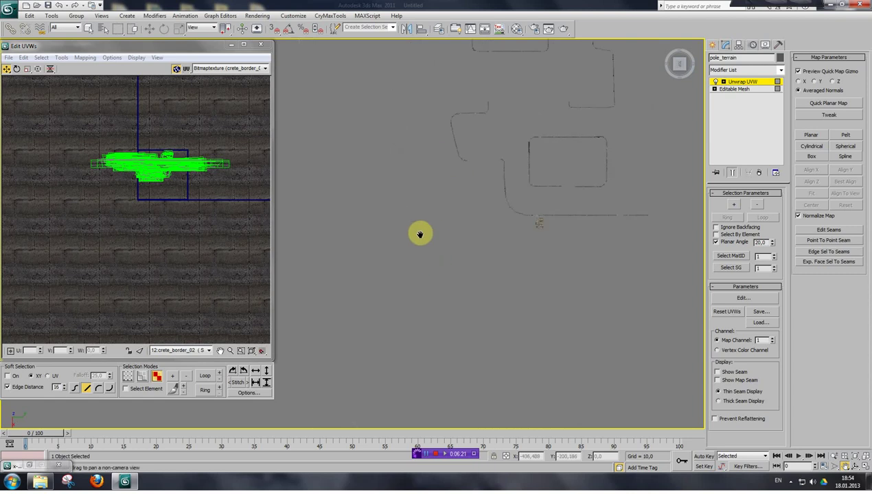
scroll(440, 271, up, 5)
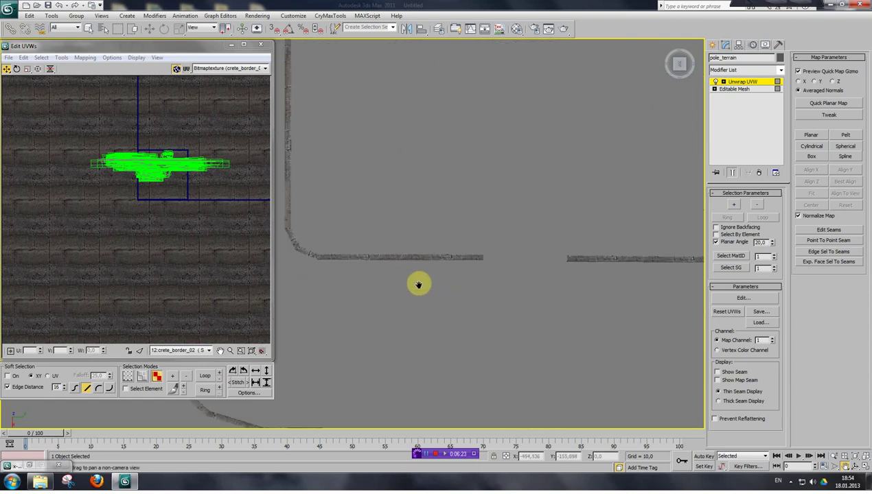
middle_drag(412, 275, 469, 240)
Select all UV faces and enlarge them to about 3.5 times their size.
mouse_move(224, 124)
mouse_down()
mouse_move(96, 214)
mouse_move(65, 209)
mouse_move(81, 198)
mouse_up()
drag(27, 71, 28, 93)
drag(152, 171, 137, 155)
click(39, 69)
drag(27, 73, 30, 83)
mouse_move(152, 156)
mouse_down()
mouse_move(180, 99)
mouse_move(142, 170)
mouse_move(155, 156)
mouse_up()
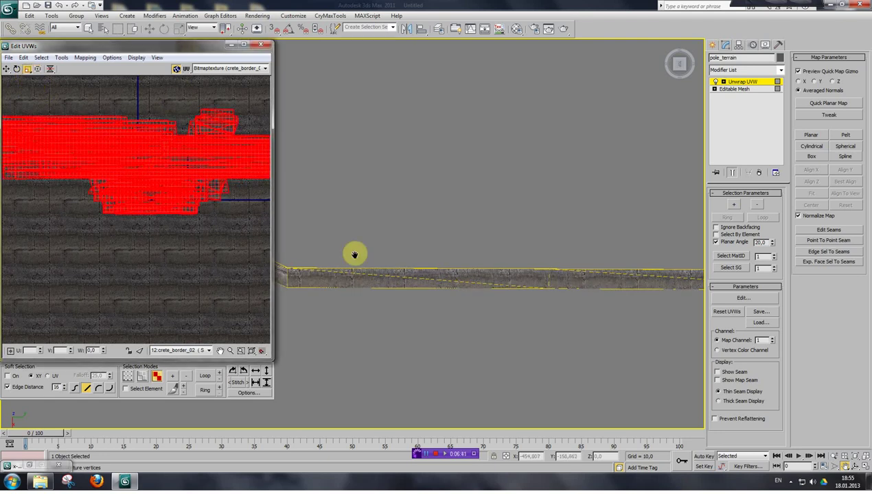
Examine the proportions of the enlarged texture mapping close up along a border strip.
middle_drag(370, 258, 384, 260)
scroll(394, 272, up, 1)
scroll(394, 272, down, 1)
middle_drag(592, 272, 447, 290)
click(834, 467)
drag(478, 335, 473, 292)
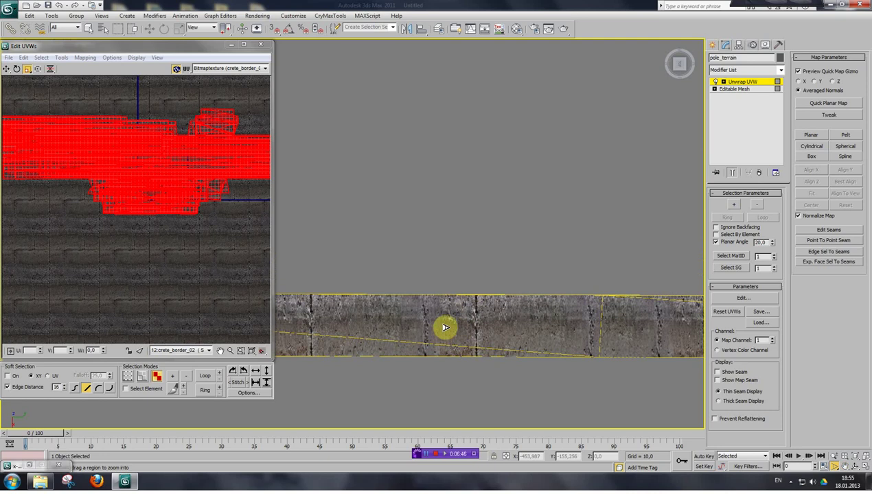
key(ctrl+p)
mouse_move(451, 321)
mouse_down()
mouse_move(479, 303)
mouse_move(450, 320)
mouse_up()
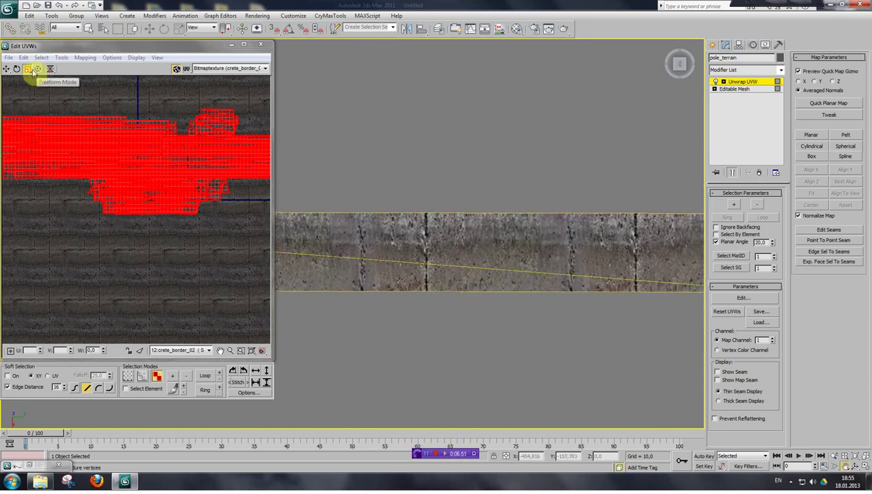
Scale the selected UV faces horizontally to about half their width.
click(27, 70)
click(28, 87)
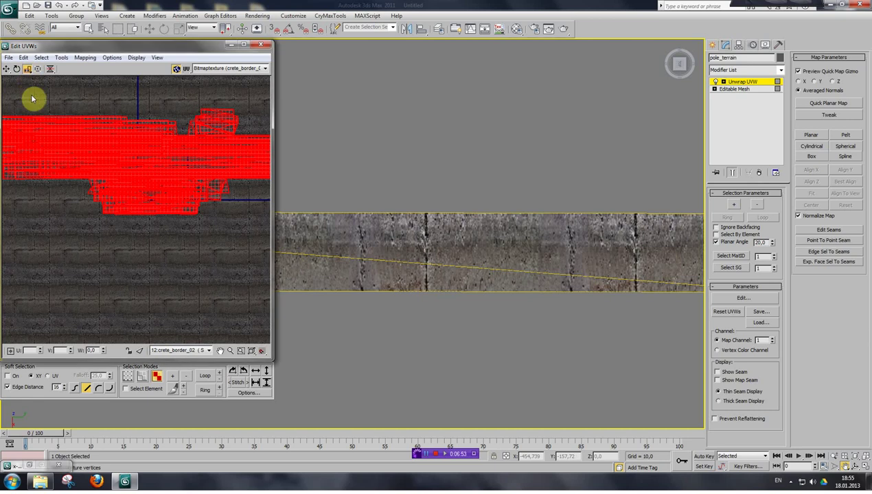
drag(93, 165, 137, 175)
scroll(490, 231, down, 5)
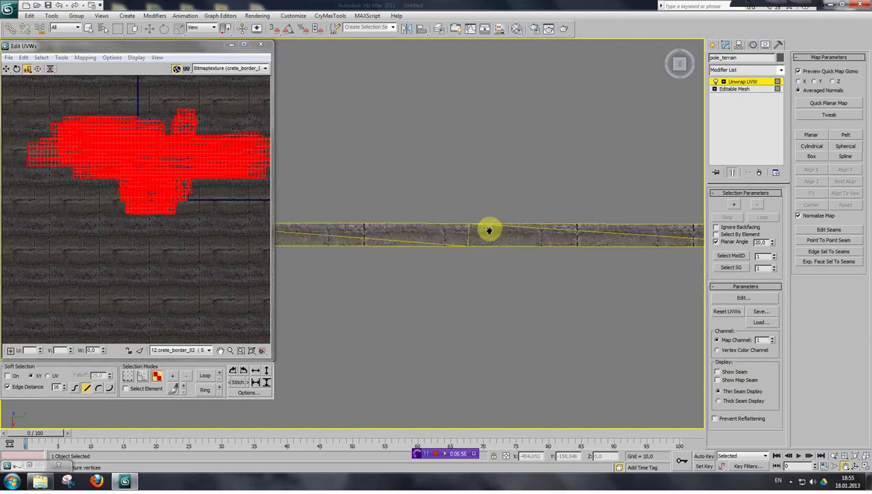
Examine how the border texture lines up across the bends of the curved strip, close up.
middle_drag(532, 225, 551, 232)
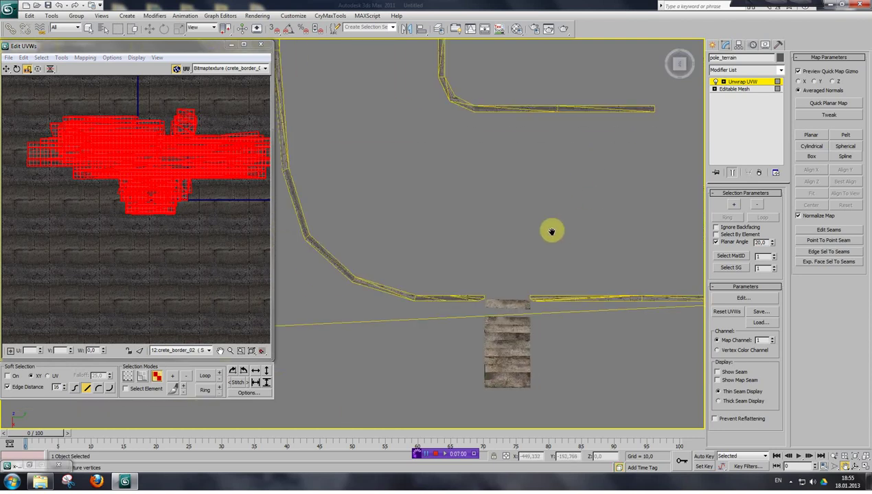
scroll(453, 284, up, 5)
middle_drag(389, 328, 487, 301)
mouse_move(423, 253)
middle_down()
mouse_move(444, 322)
mouse_move(422, 269)
mouse_move(442, 242)
mouse_move(452, 272)
mouse_move(433, 257)
middle_up()
scroll(418, 274, up, 3)
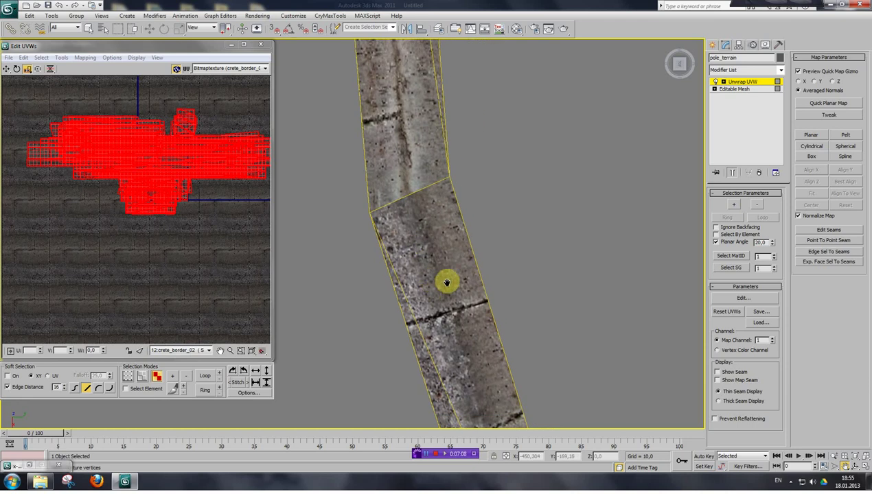
middle_drag(421, 223, 424, 291)
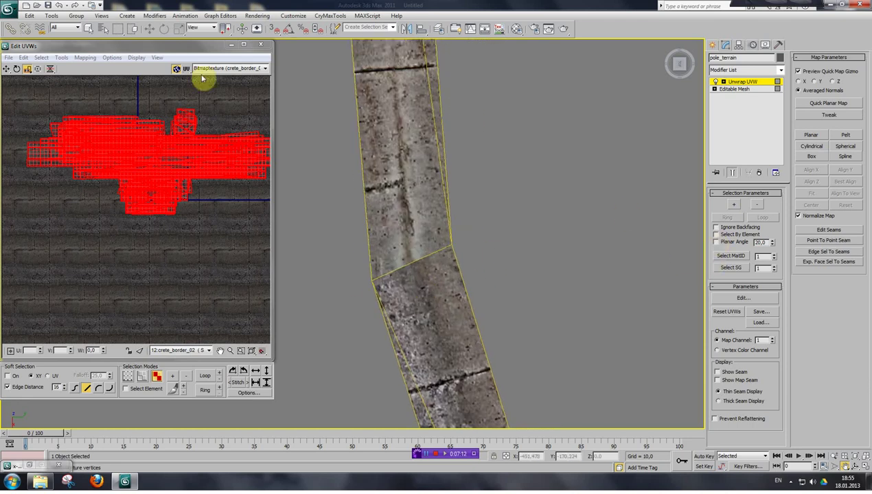
Select the faces of the border segment just above the bend and shift their UVs slightly downward over the texture.
drag(190, 52, 192, 60)
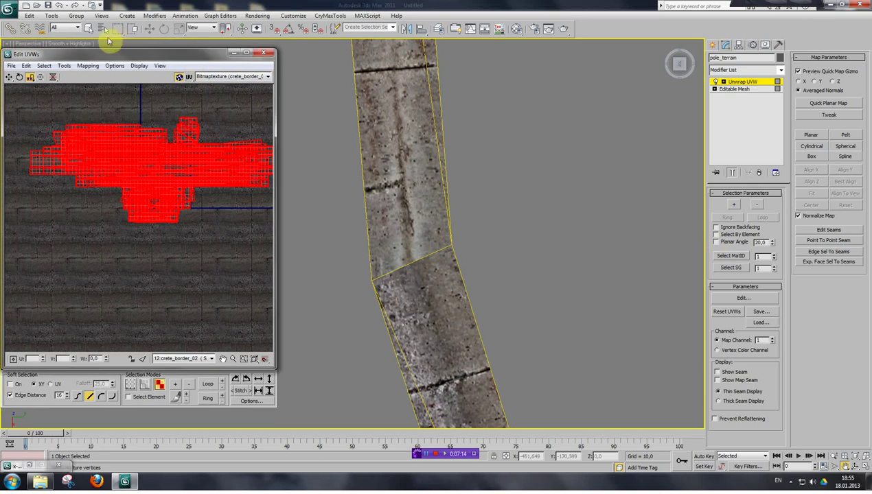
click(87, 28)
drag(479, 140, 343, 171)
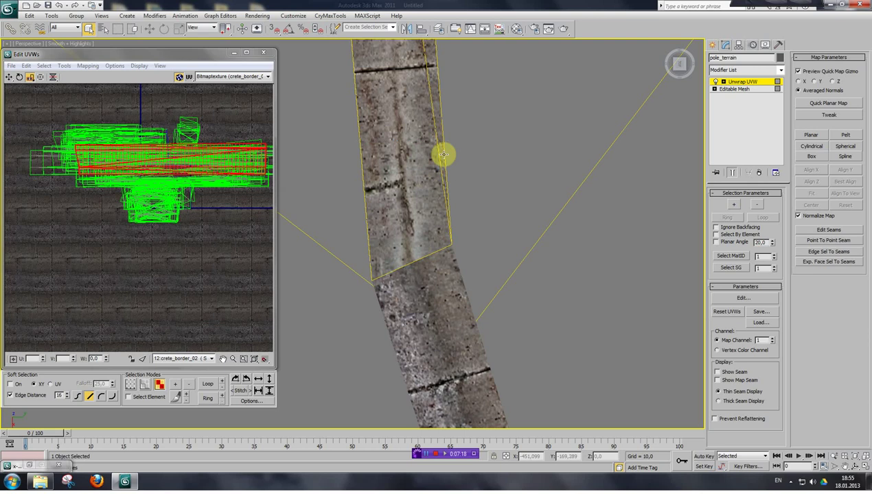
scroll(457, 157, down, 2)
scroll(399, 145, up, 2)
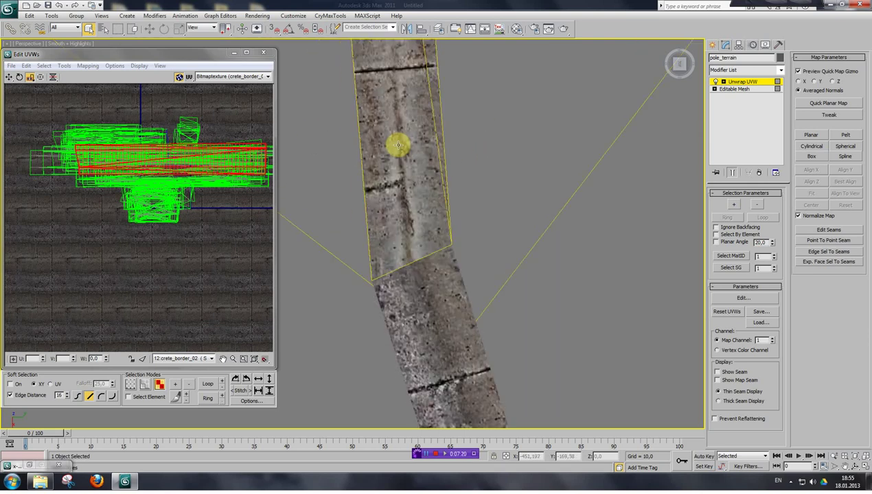
key(F2)
key(F2)
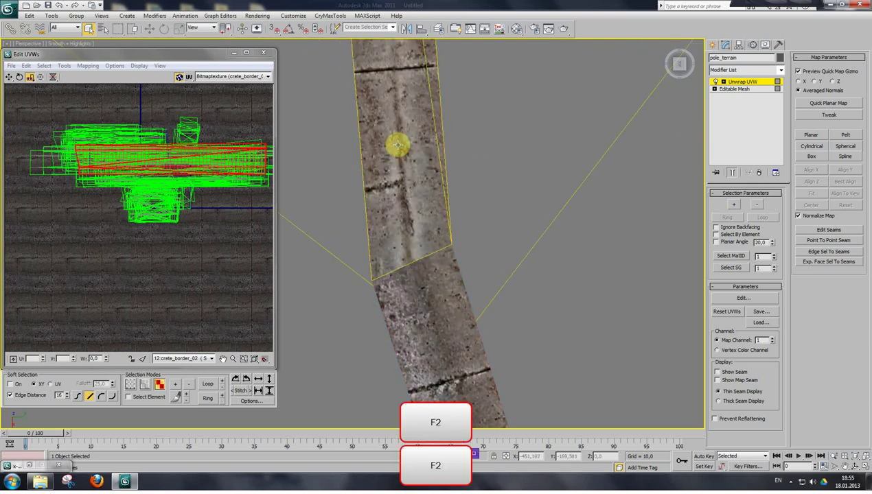
key(F2)
drag(462, 131, 344, 189)
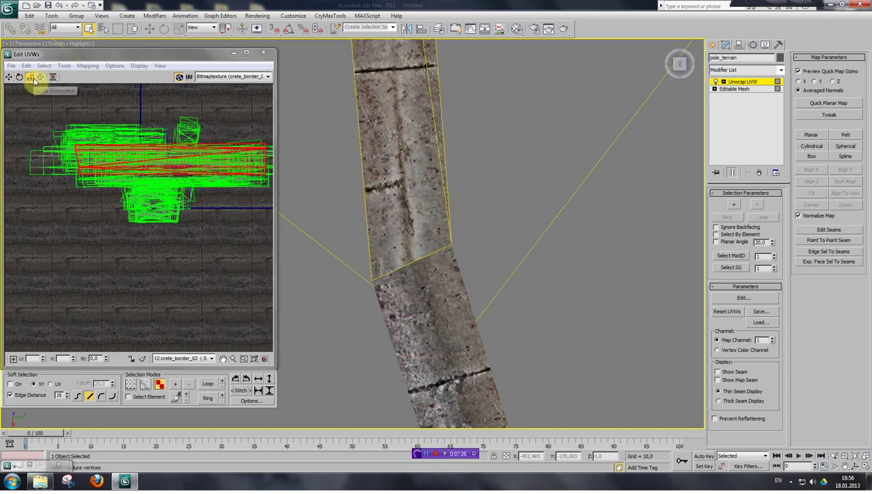
click(42, 79)
click(135, 160)
drag(122, 159, 121, 171)
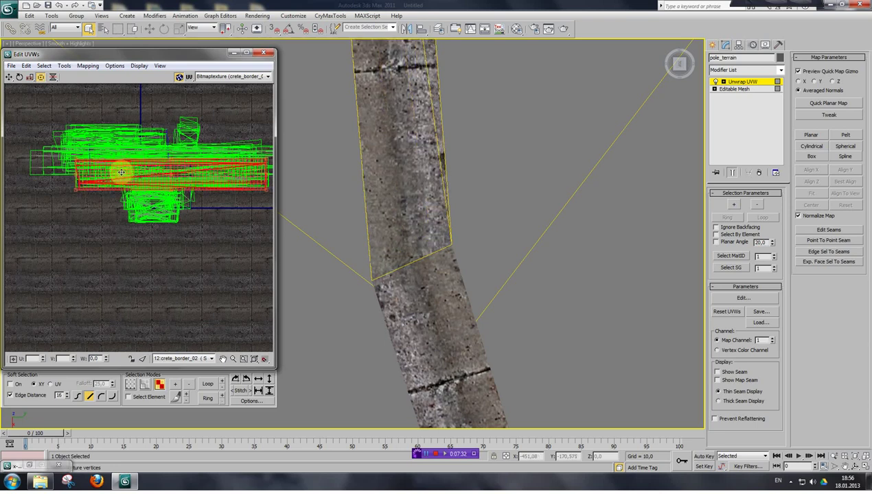
Mirror the selected segment's UV faces, nudge them to match the texture of the adjoining segment, and deselect them.
click(52, 79)
click(173, 178)
drag(161, 183, 158, 177)
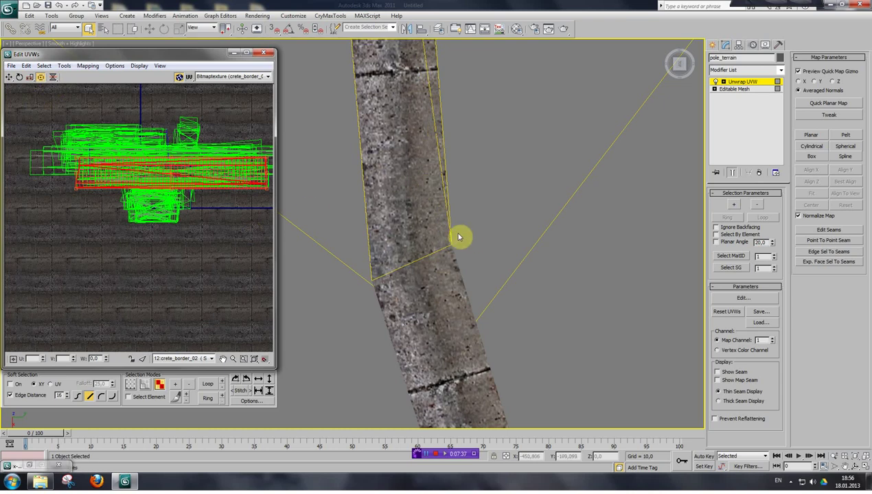
click(366, 325)
scroll(374, 291, down, 5)
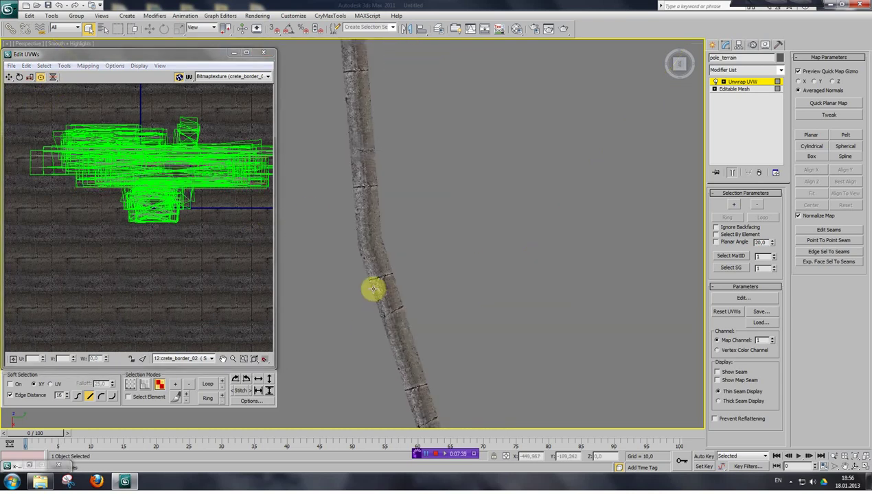
Check the texture transitions from segment to segment along the curved border strip.
key(ctrl+p)
scroll(382, 250, up, 3)
drag(423, 238, 427, 252)
scroll(425, 252, down, 3)
drag(374, 295, 386, 177)
drag(429, 212, 360, 156)
drag(491, 268, 427, 207)
scroll(451, 227, up, 4)
drag(553, 258, 475, 225)
Select the curve's last segment before the straight strip, shift its UV faces over the texture and mirror them.
click(89, 29)
drag(567, 352, 566, 348)
scroll(469, 249, down, 5)
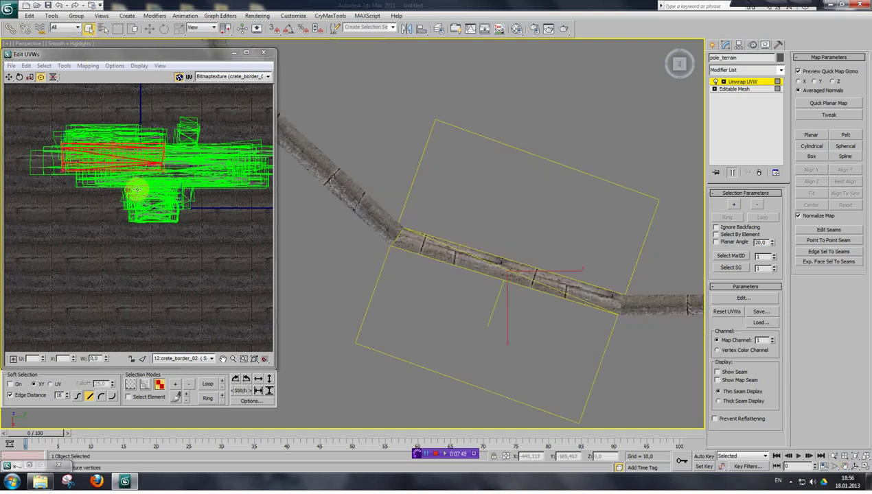
drag(131, 160, 115, 172)
click(52, 79)
click(517, 259)
Close the UV editor and convert pole_terrain to an Editable Poly.
scroll(474, 280, up, 4)
key(ctrl+p)
middle_drag(567, 261, 457, 269)
scroll(436, 233, down, 4)
click(264, 54)
right_click(353, 180)
mouse_move(385, 265)
click(443, 273)
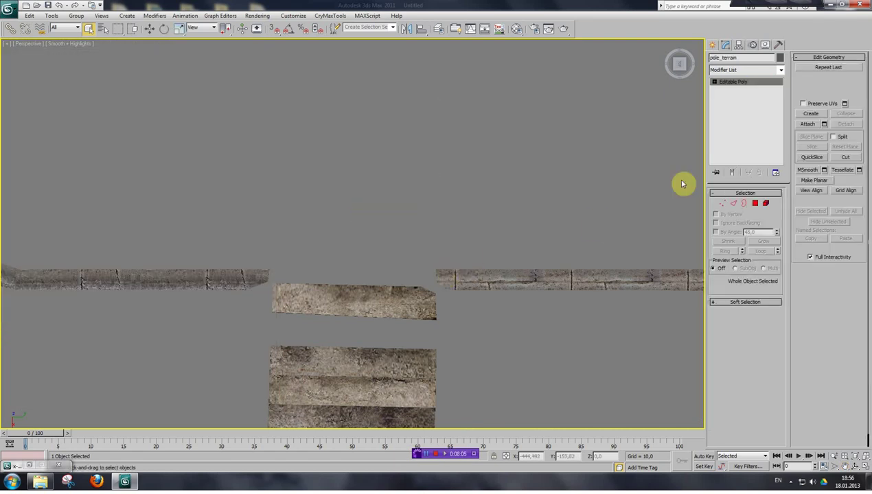
Survey the terrain in a tilted perspective, from the border strips across to the large flat ground surfaces.
drag(677, 67, 722, 102)
key(ctrl+p)
drag(514, 185, 399, 253)
scroll(404, 265, down, 5)
scroll(343, 265, down, 2)
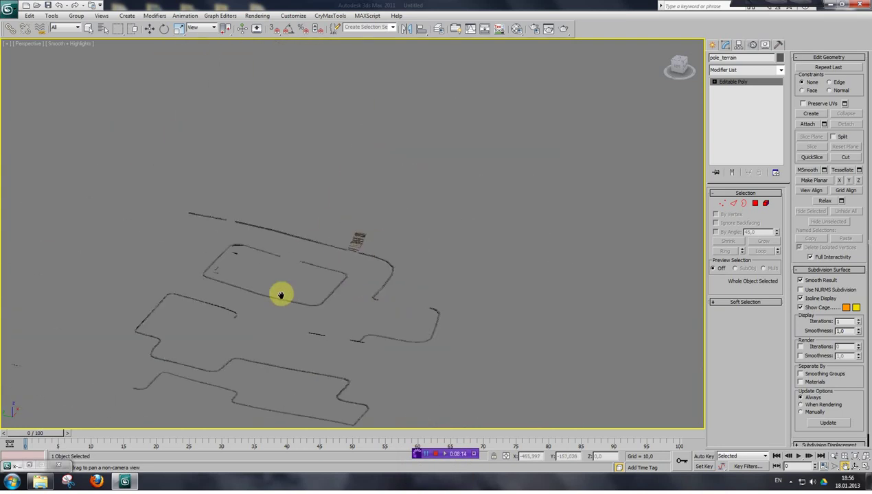
drag(259, 317, 512, 280)
scroll(512, 280, up, 2)
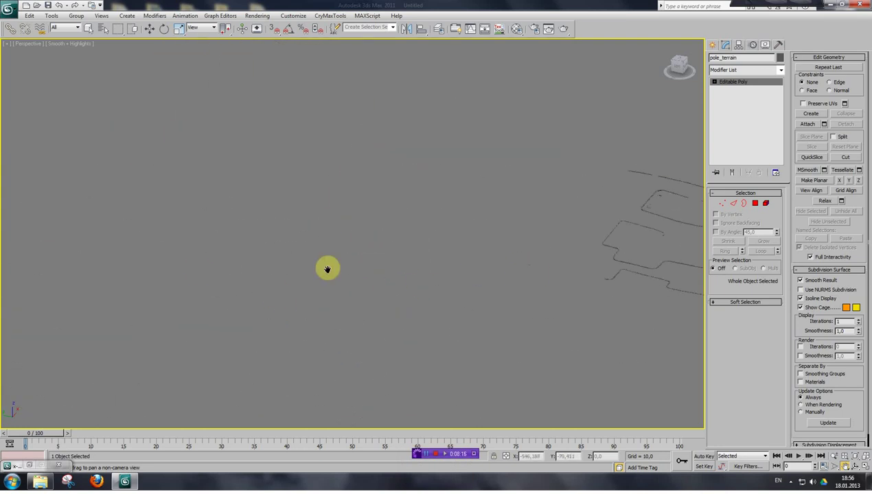
scroll(230, 275, down, 4)
drag(204, 241, 472, 295)
drag(361, 263, 350, 252)
middle_drag(350, 252, 111, 339)
scroll(323, 256, down, 2)
middle_drag(401, 191, 103, 237)
middle_drag(431, 214, 277, 218)
drag(282, 213, 421, 298)
drag(311, 265, 150, 65)
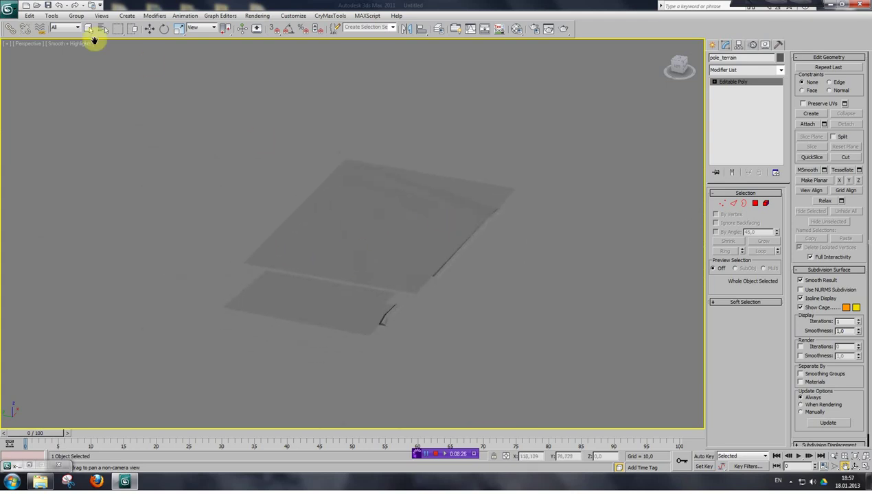
Select all polygons with material ID 7 on the flat ground surfaces and check their extent with shaded selection.
right_click(121, 83)
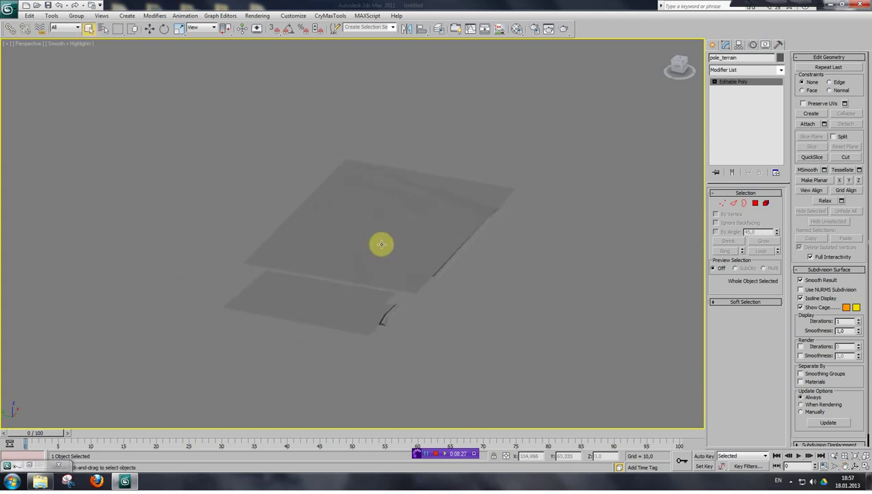
click(756, 204)
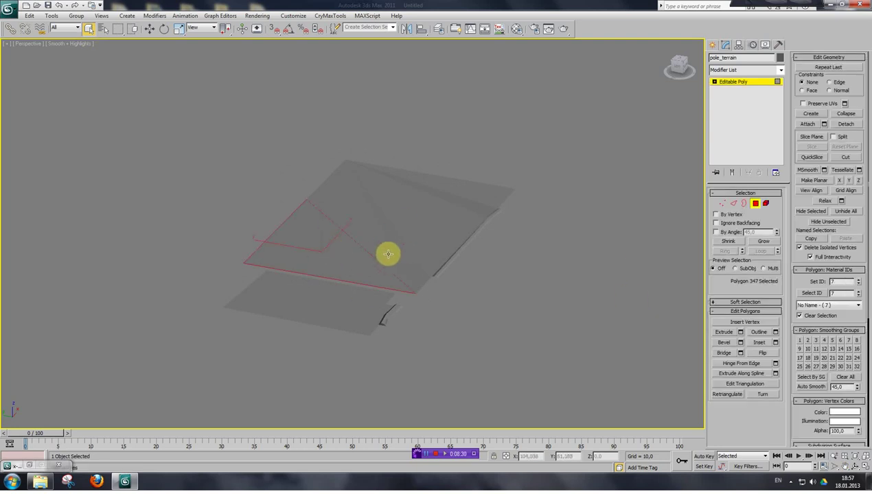
key(F2)
key(F2)
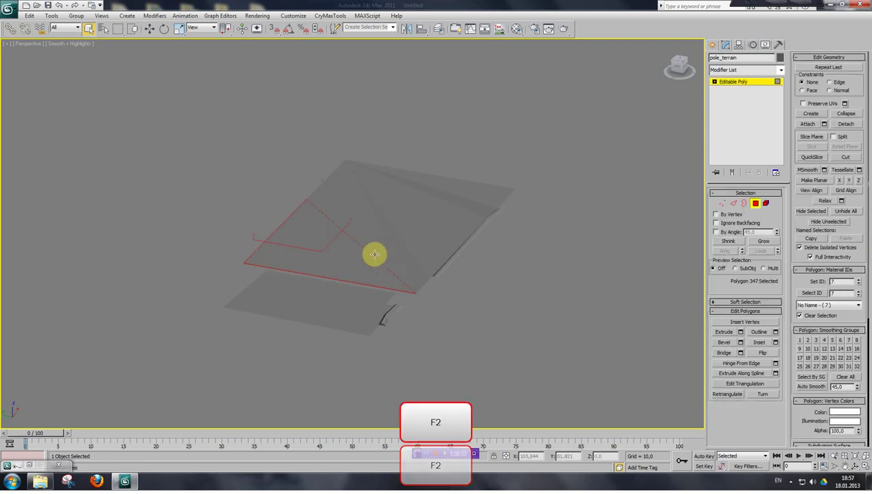
click(812, 294)
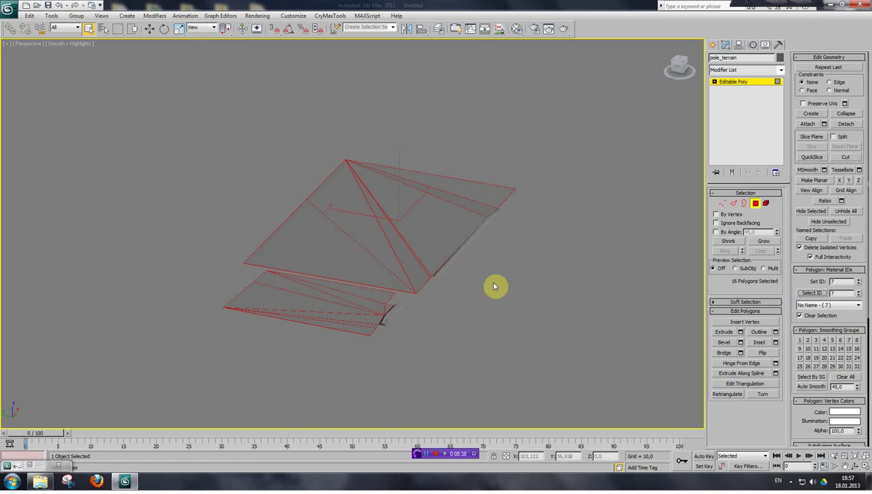
key(F2)
key(ctrl+p)
drag(484, 262, 399, 243)
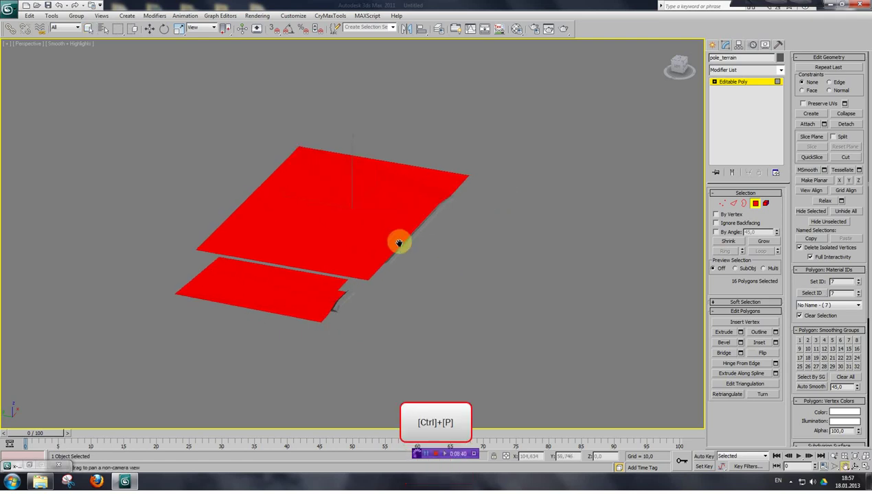
scroll(417, 269, down, 10)
scroll(405, 265, up, 10)
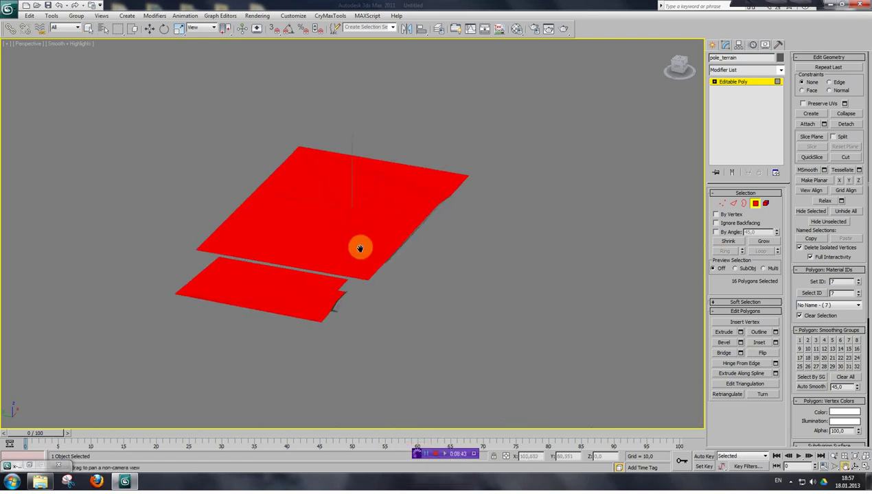
key(F2)
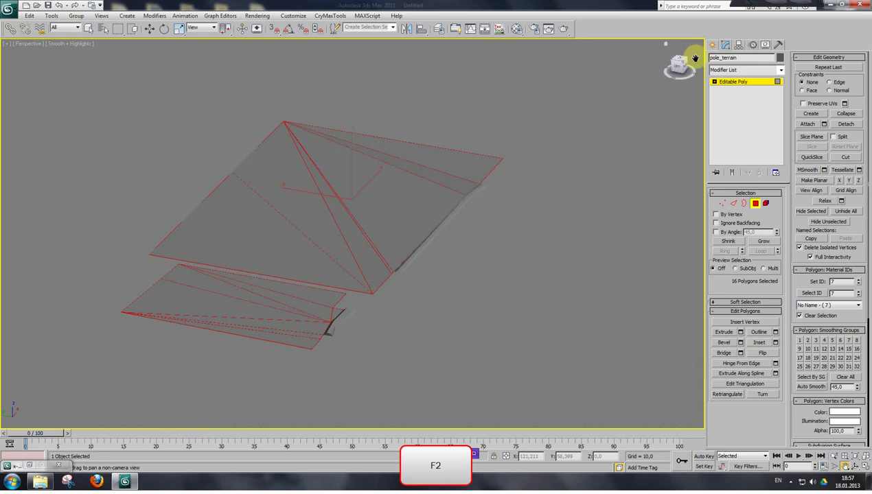
Open the diffuse bitmap of sub-material 7, grnd_dry_j02_S, in the Multimaterial.
click(516, 30)
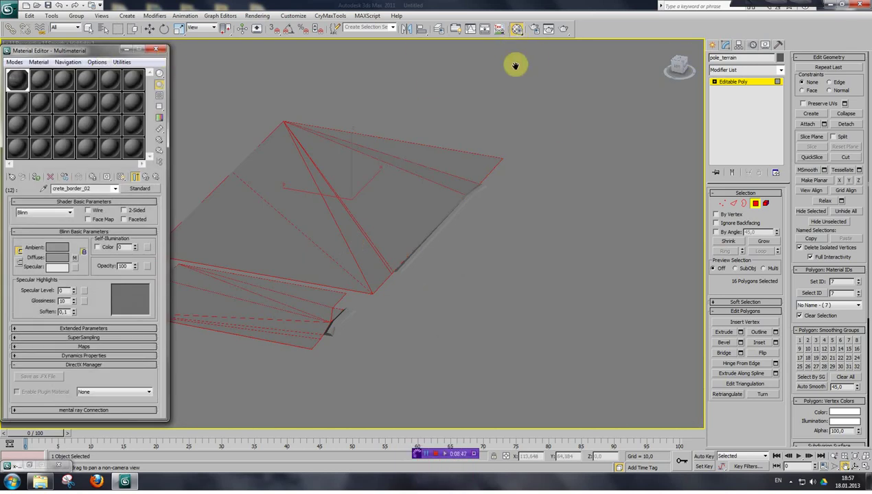
click(148, 179)
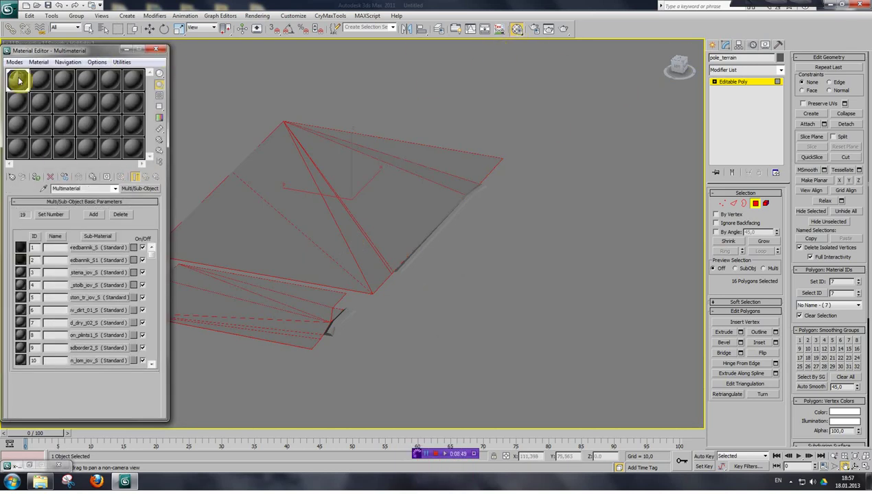
click(159, 162)
scroll(570, 234, down, 1)
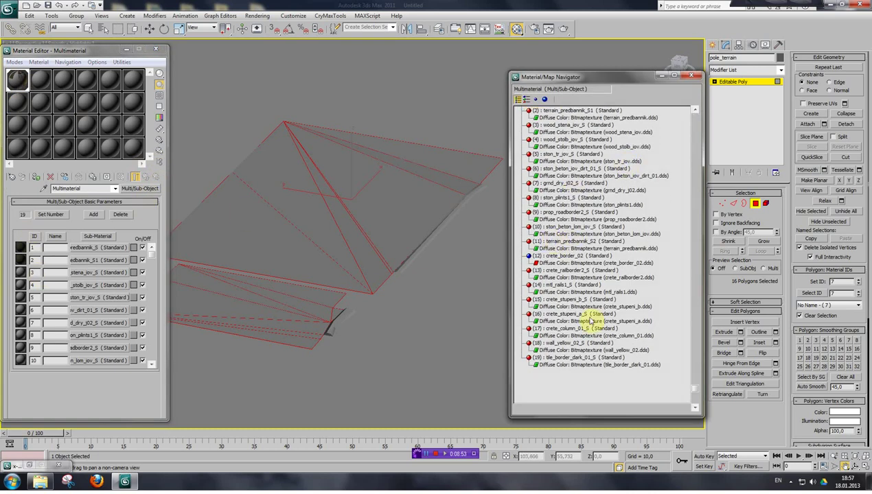
scroll(545, 205, up, 1)
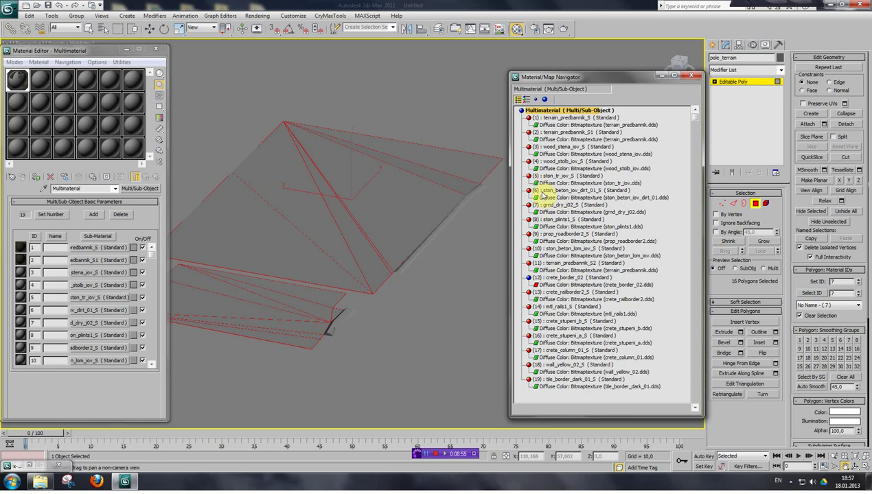
click(549, 204)
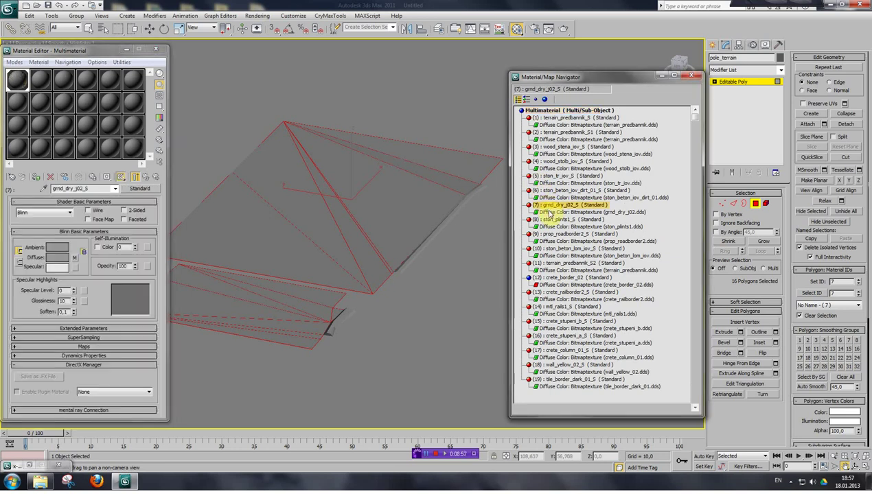
click(549, 212)
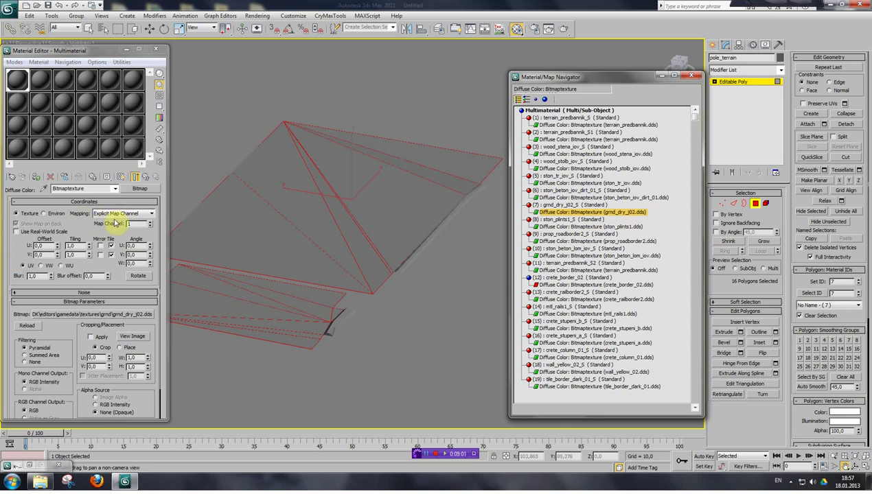
Start replacing the bitmap file and preview the ground textures in the grnd folder through to grnd_shlak_02.dds.
click(124, 314)
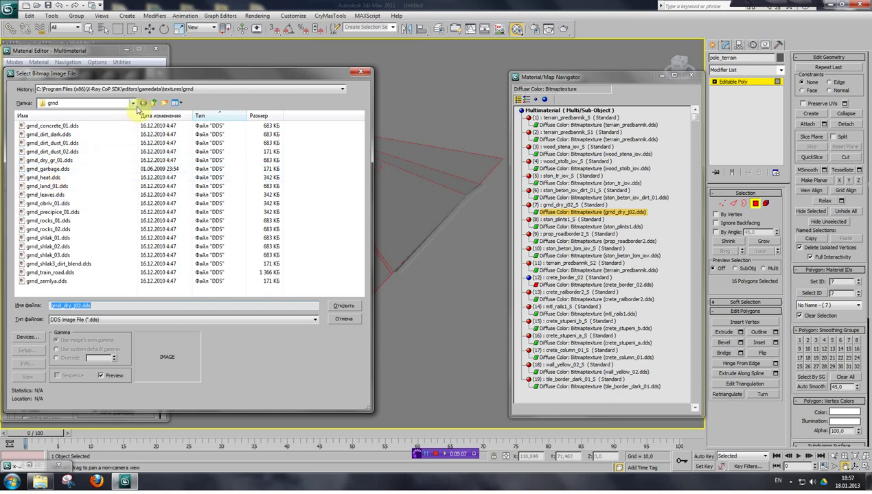
click(46, 162)
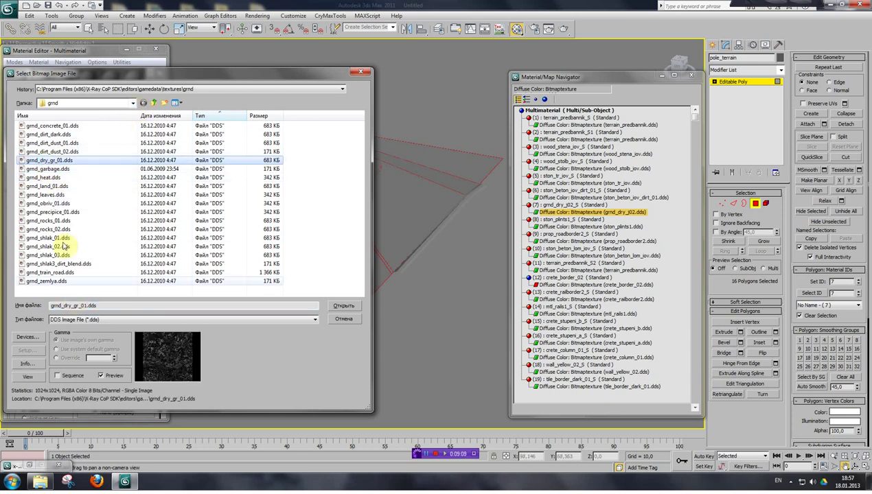
click(48, 169)
click(83, 305)
click(62, 195)
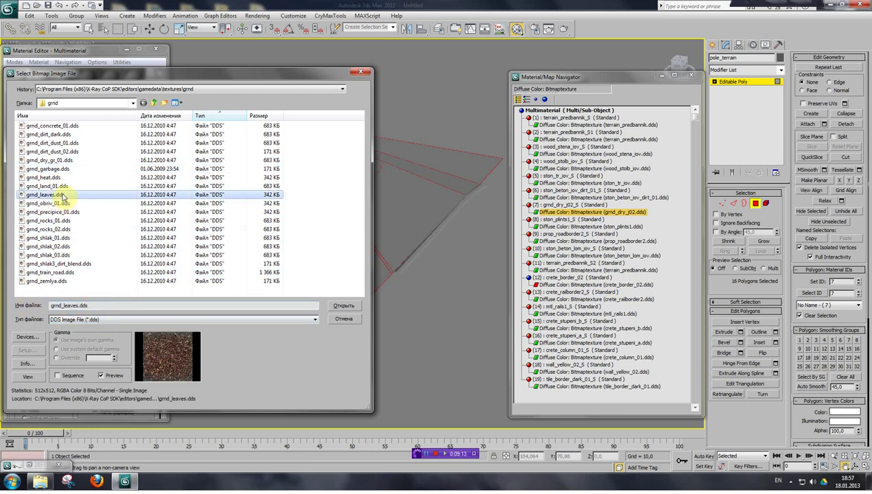
key(Down)
key(Down)
key(Down)
key(Down)
key(Down)
key(Down)
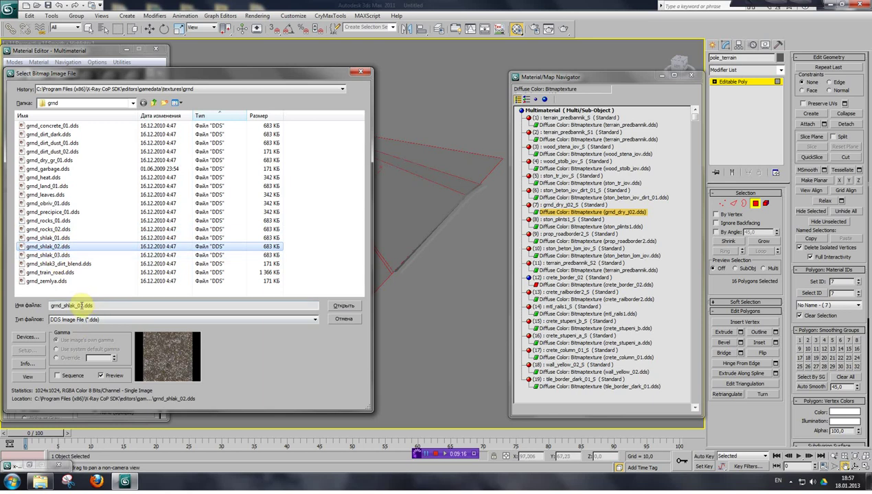
Copy the texture name grnd_shlak_02 and load grnd_shlak_02.dds as the diffuse bitmap.
drag(82, 305, 52, 308)
key(ctrl+c)
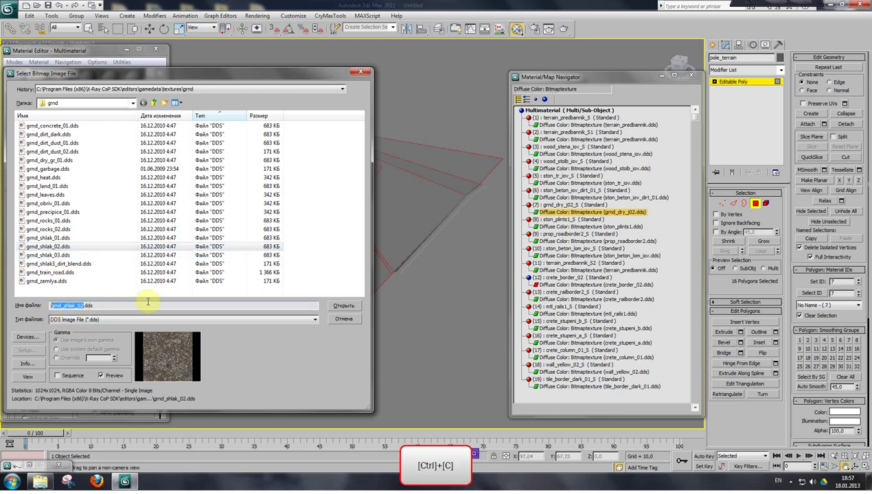
click(346, 307)
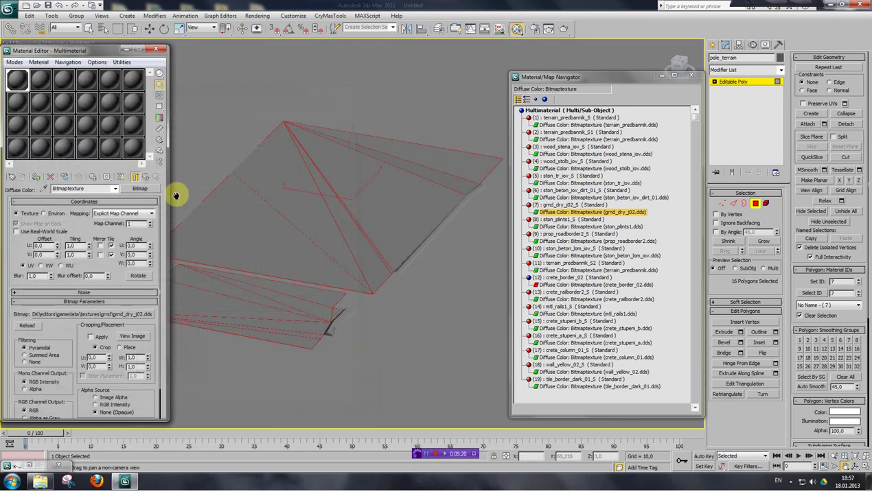
Show the grnd_shlak_02 map in the viewport and rename sub-material 7 to grnd_shlak_02.
click(120, 177)
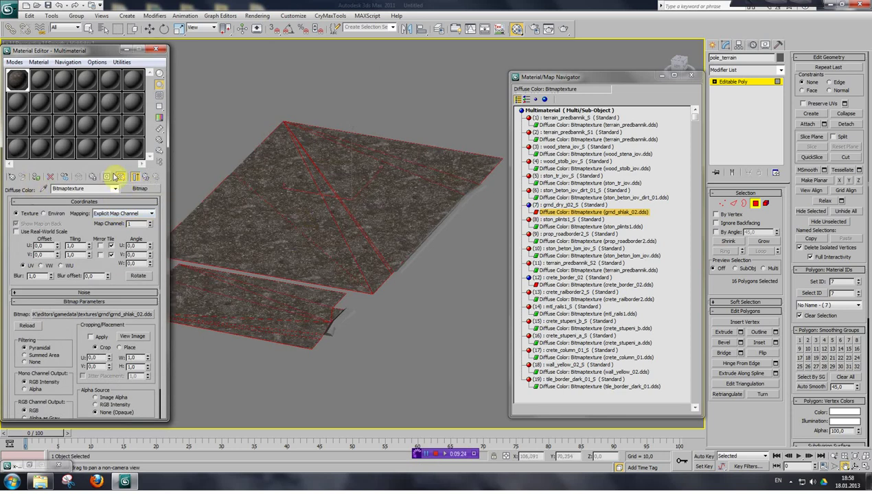
click(150, 178)
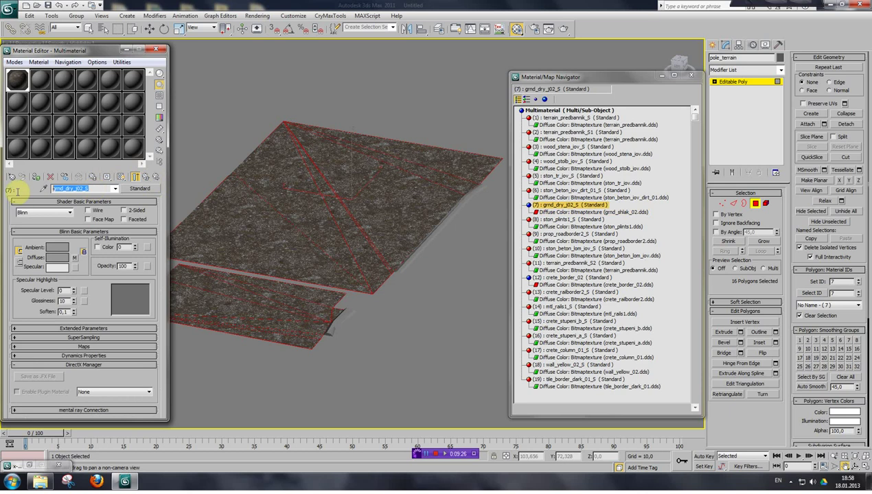
key(ctrl+v)
click(155, 50)
Examine how the grnd_shlak_02 texture lies on the flat ground surfaces.
drag(347, 247, 290, 273)
scroll(289, 276, up, 1)
scroll(293, 273, down, 6)
scroll(308, 276, up, 5)
scroll(309, 254, up, 1)
scroll(308, 254, down, 1)
click(781, 72)
click(782, 72)
scroll(208, 231, down, 8)
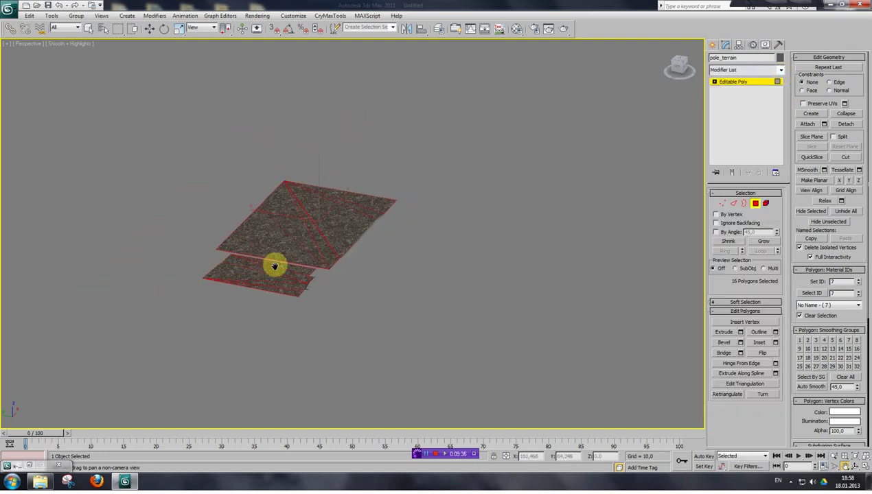
Look over the remaining pieces of pole_terrain and locate the staircase.
drag(532, 243, 442, 172)
drag(477, 252, 421, 207)
middle_drag(411, 209, 383, 170)
middle_drag(412, 298, 421, 283)
scroll(357, 223, up, 6)
scroll(398, 261, up, 2)
scroll(388, 249, down, 4)
scroll(646, 94, down, 8)
scroll(292, 198, up, 4)
middle_drag(291, 199, 532, 243)
scroll(492, 209, down, 3)
drag(676, 70, 646, 112)
middle_drag(198, 316, 568, 231)
middle_drag(309, 260, 551, 263)
scroll(550, 263, up, 5)
middle_drag(659, 252, 406, 247)
scroll(406, 248, up, 5)
middle_drag(575, 270, 343, 277)
middle_drag(401, 241, 376, 264)
Check the extent of material ID 6 with shaded selection, and select all material ID 5 polygons on the stair steps.
click(89, 29)
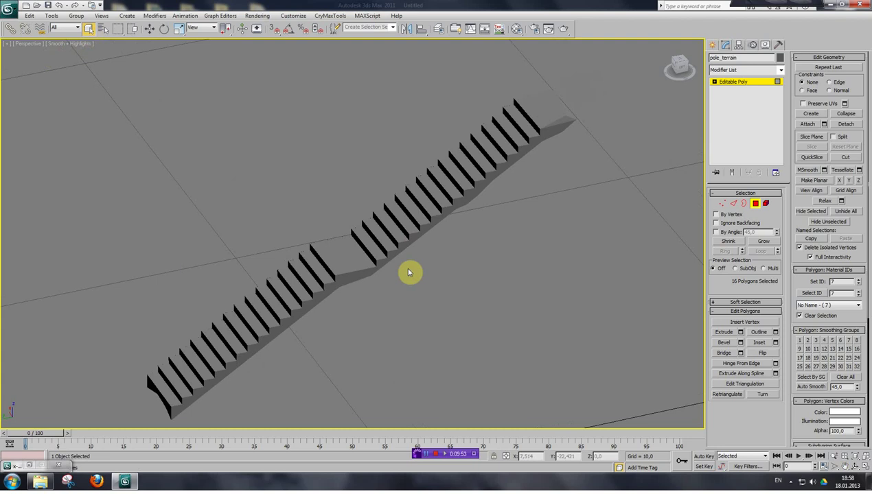
click(812, 293)
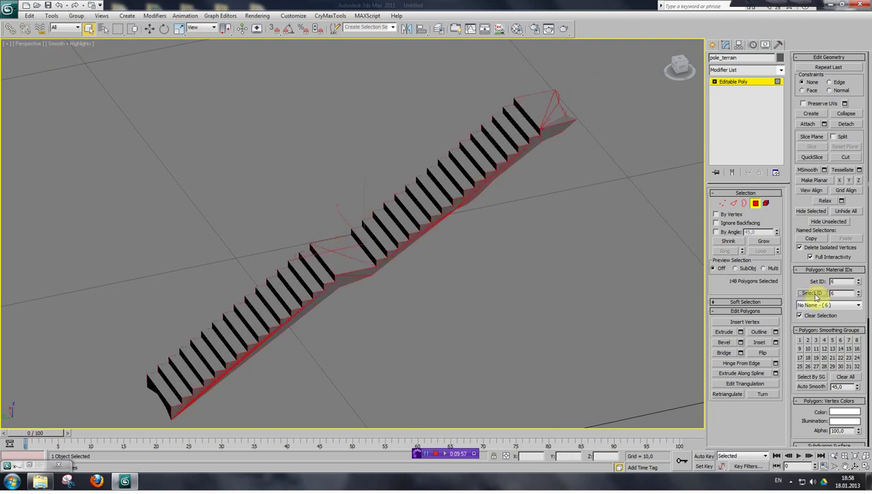
key(F2)
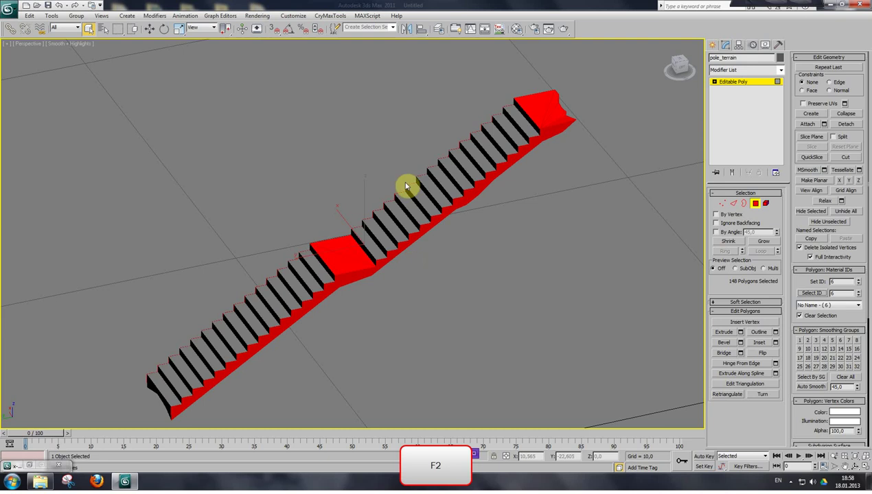
click(484, 151)
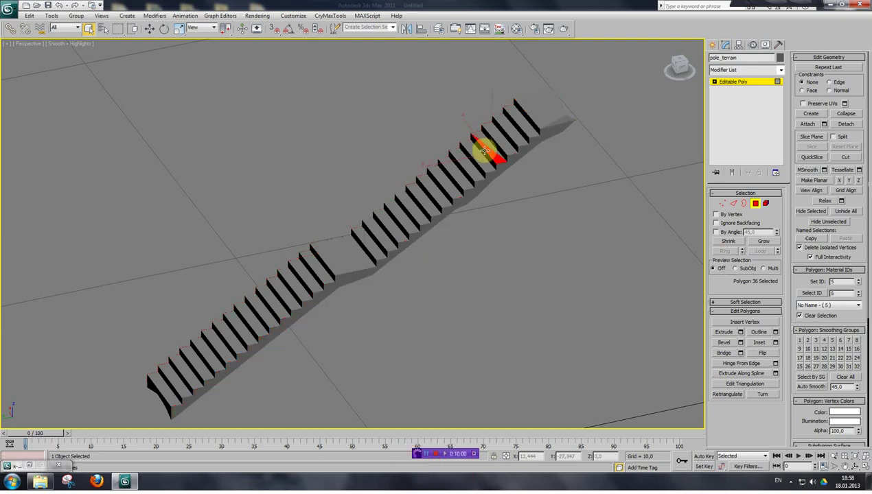
click(812, 293)
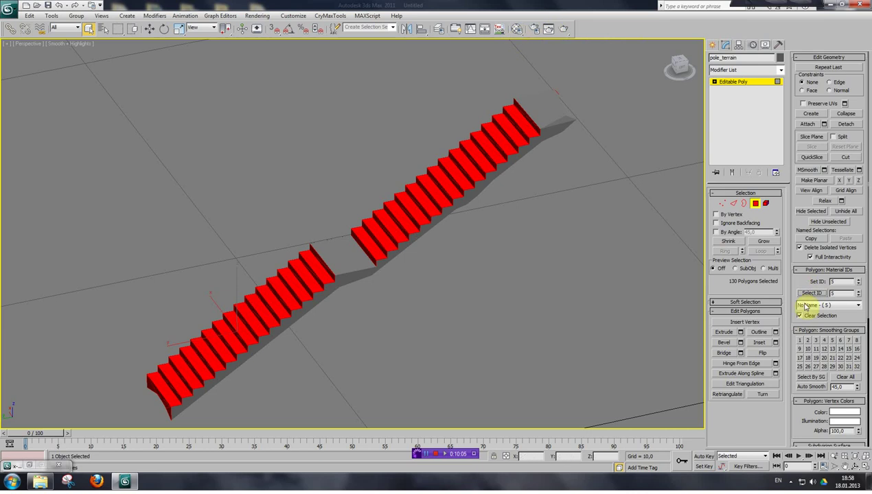
Open the diffuse bitmap of sub-material 5, ston_tr_iov_S, in the Multimaterial.
click(519, 33)
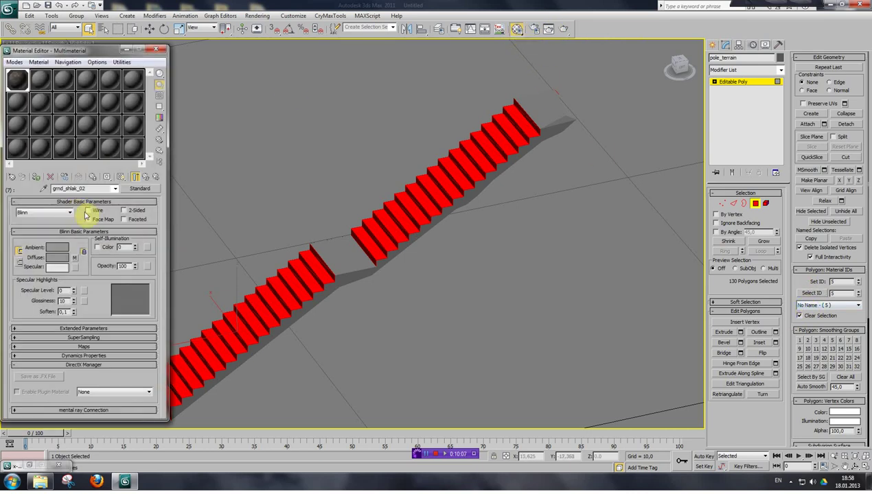
click(150, 179)
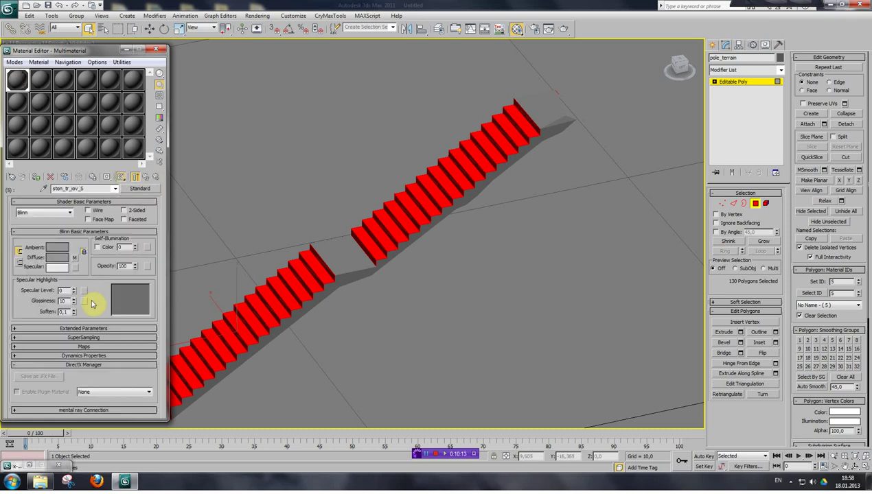
drag(75, 258, 76, 262)
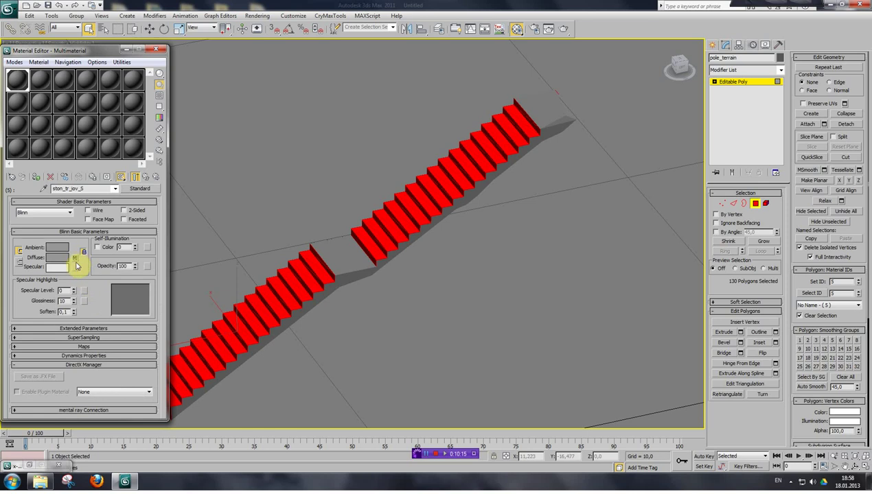
click(75, 259)
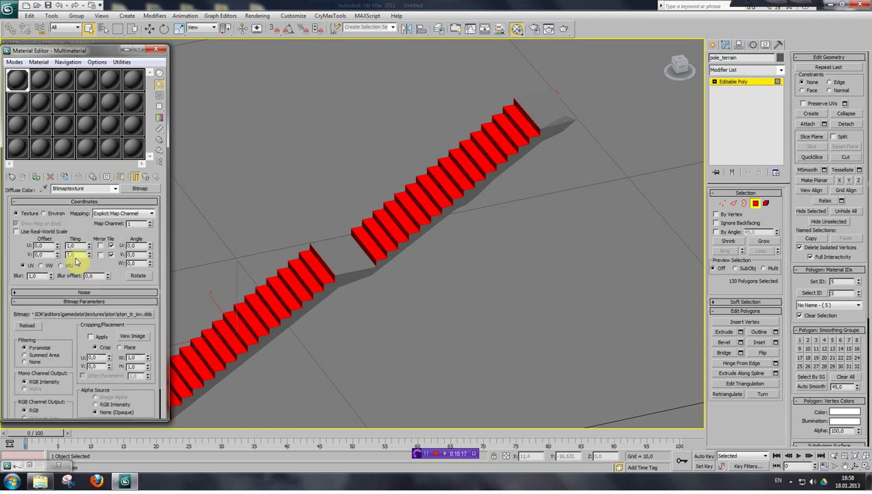
Replace the stair bitmap with crete_beton_7.dds from the crete textures folder, copying the texture name.
click(124, 315)
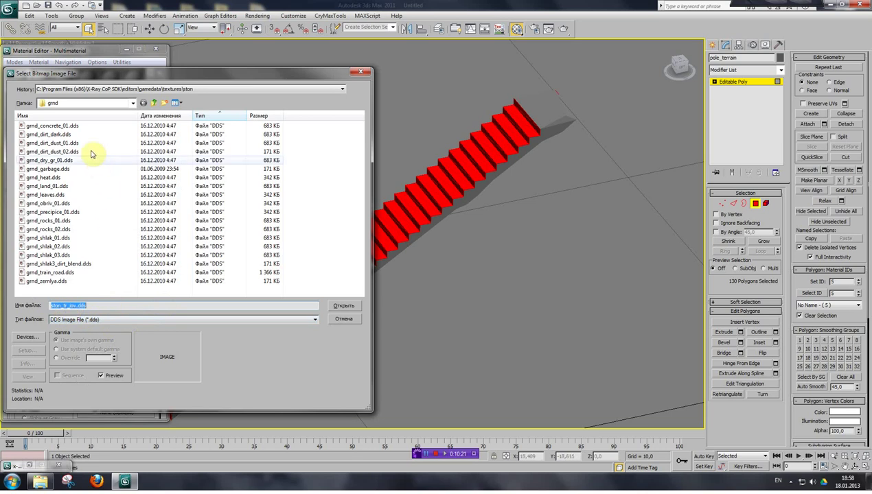
click(135, 105)
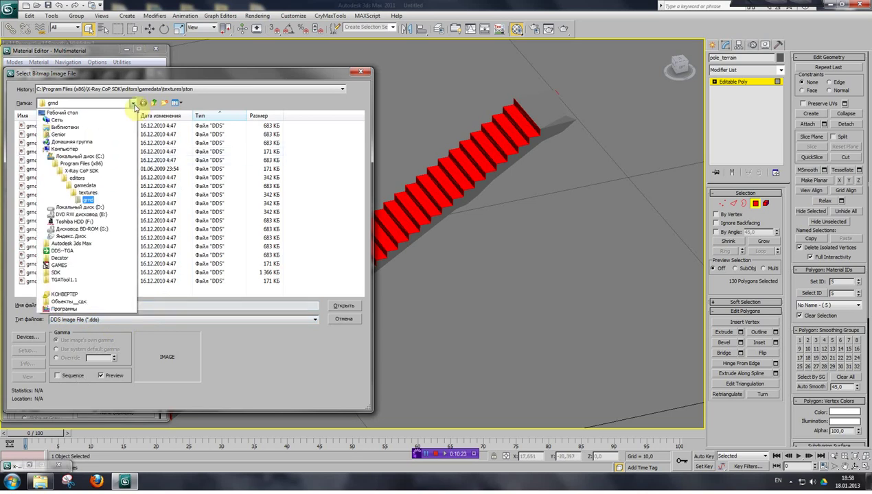
click(136, 107)
click(154, 104)
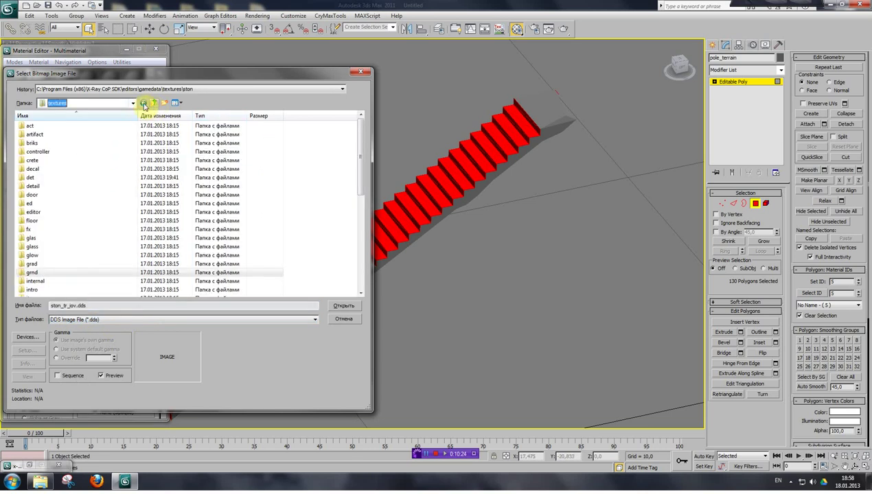
double_click(34, 160)
click(57, 203)
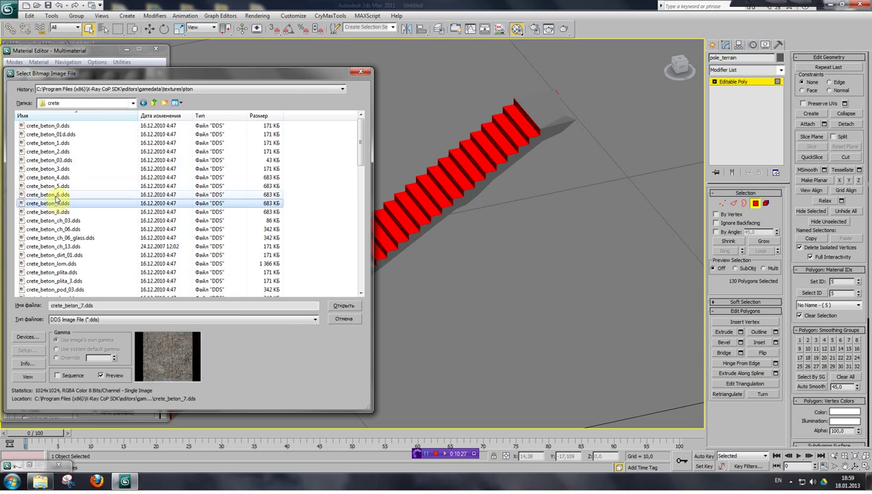
drag(90, 305, 17, 308)
key(ctrl+c)
click(347, 320)
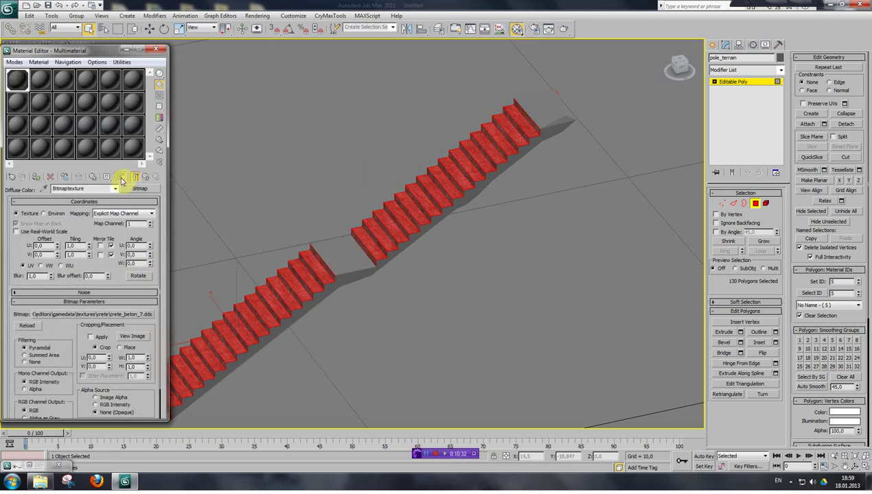
Rename sub-material 5 to crete_beton_7, close the Material Editor and turn off shaded selection.
click(151, 180)
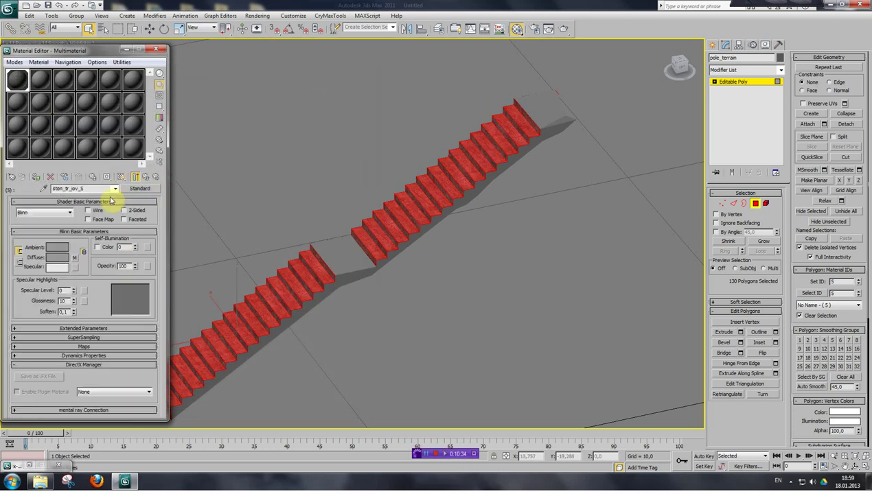
key(ctrl+v)
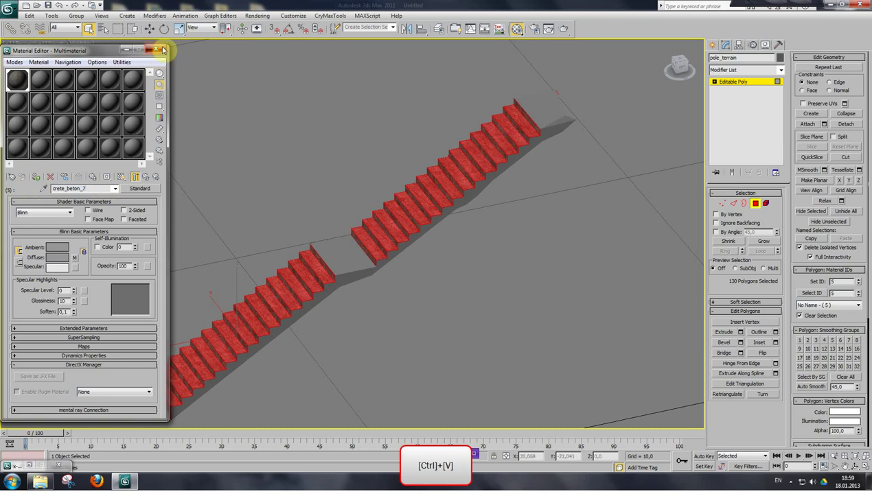
click(162, 49)
key(F2)
Examine how the crete_beton_7 texture lies on the steps along the staircase.
key(ctrl+p)
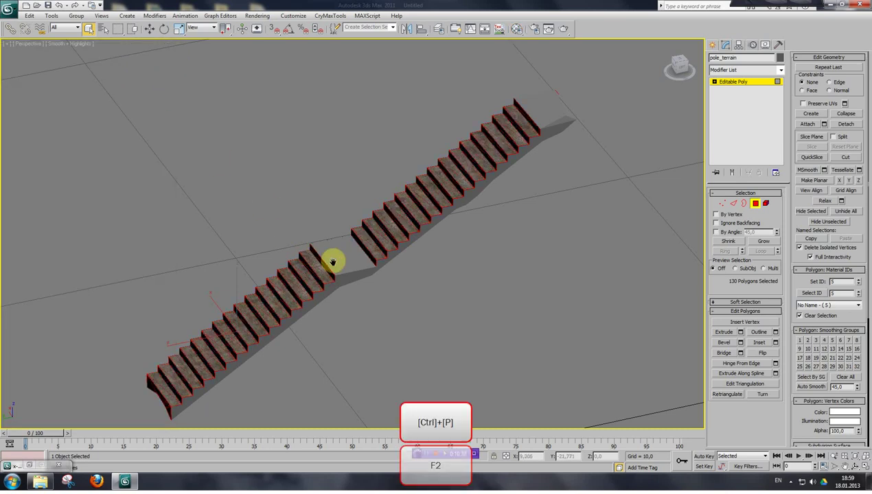
scroll(331, 262, up, 8)
drag(369, 333, 508, 205)
drag(315, 381, 469, 236)
drag(252, 358, 426, 283)
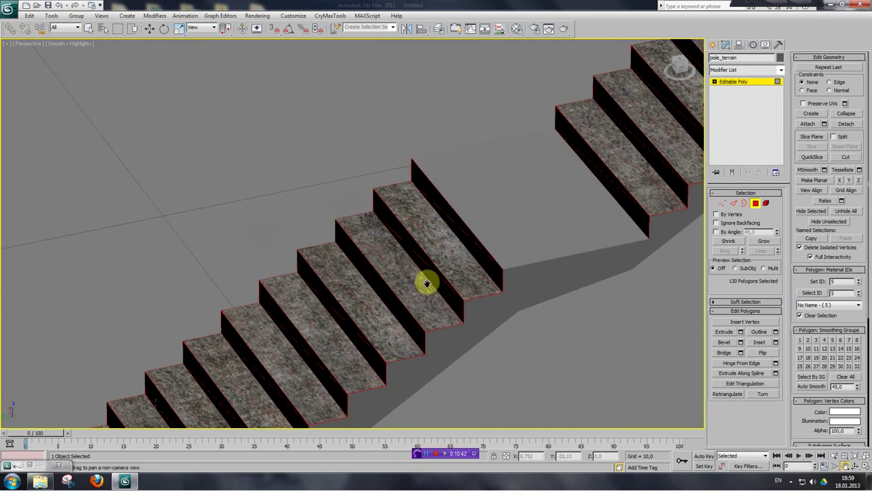
scroll(364, 254, down, 4)
scroll(364, 252, up, 5)
scroll(374, 238, down, 3)
drag(409, 221, 364, 265)
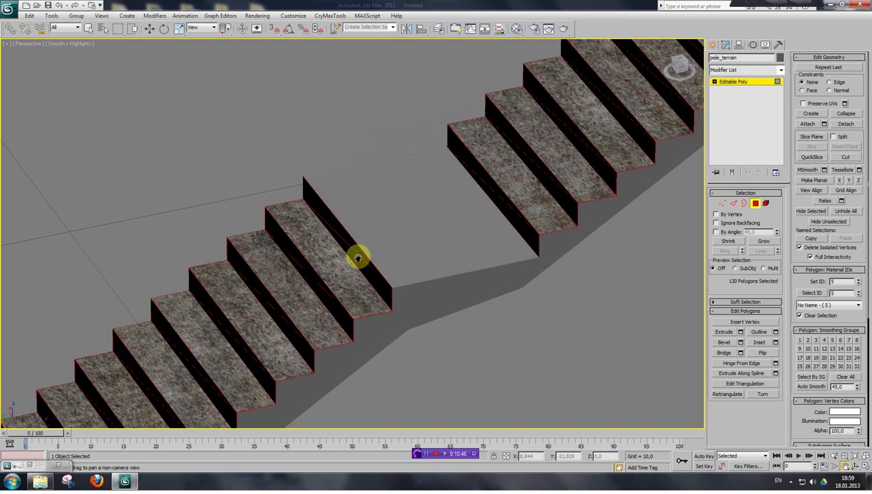
scroll(357, 257, down, 4)
scroll(330, 276, up, 2)
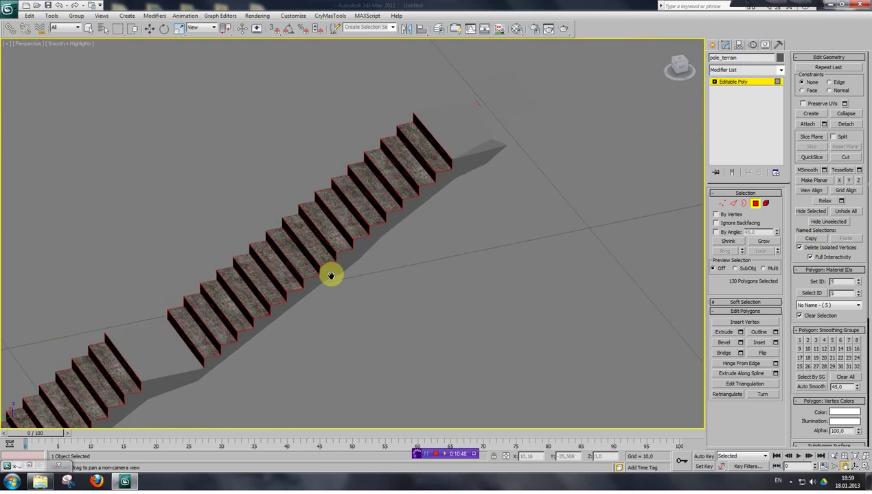
Unhide all objects in the scene to bring back the whole terrain.
scroll(336, 270, down, 10)
scroll(379, 248, up, 3)
scroll(383, 263, down, 3)
scroll(372, 263, down, 3)
middle_drag(406, 251, 280, 255)
scroll(331, 250, down, 3)
scroll(398, 247, up, 3)
scroll(441, 232, down, 2)
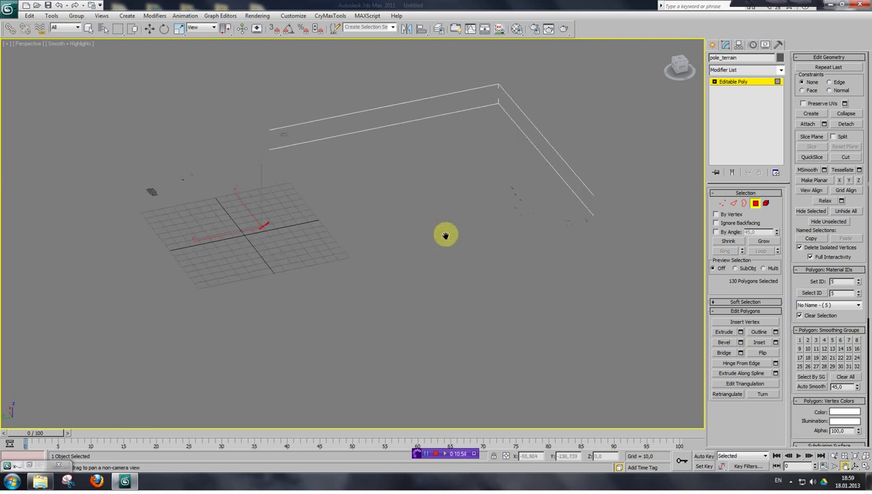
scroll(412, 241, down, 2)
right_click(412, 218)
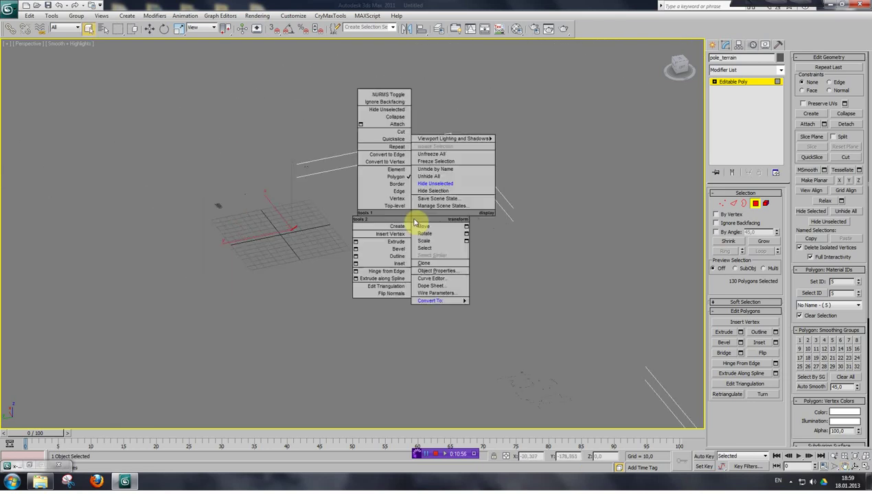
click(422, 177)
scroll(357, 222, down, 2)
scroll(360, 247, up, 4)
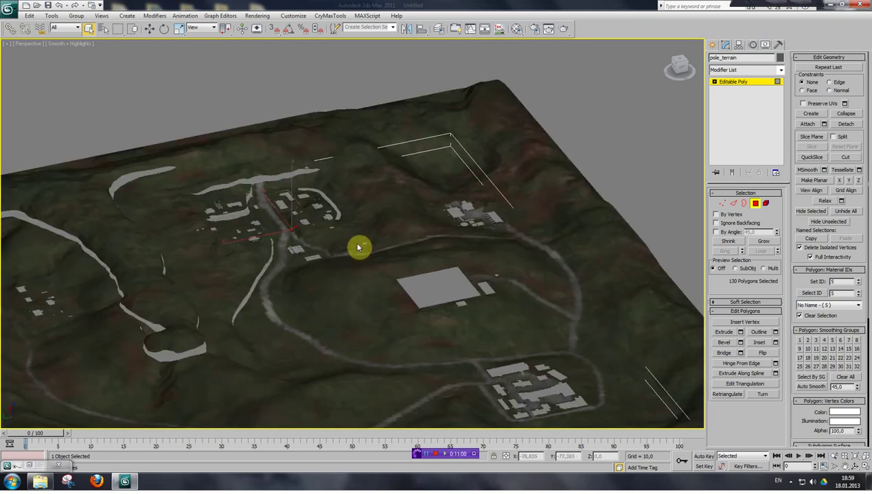
Display edged faces over the shaded terrain.
key(ctrl+p)
drag(370, 296, 366, 272)
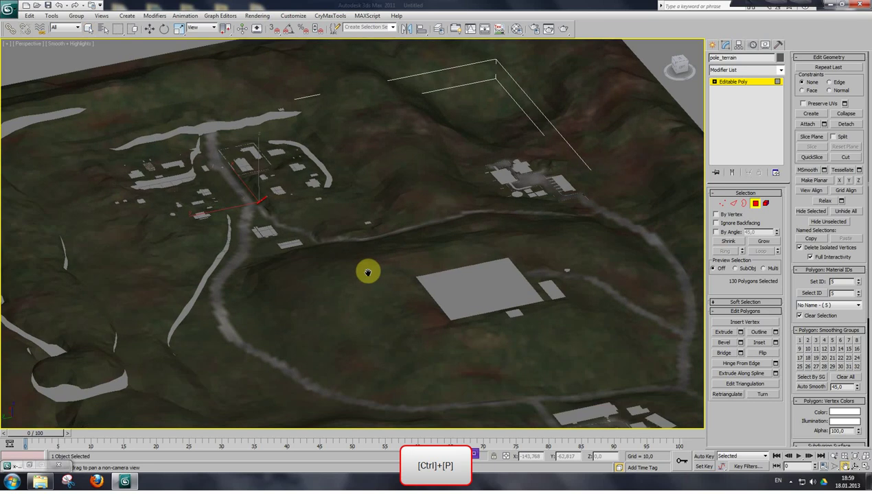
click(89, 28)
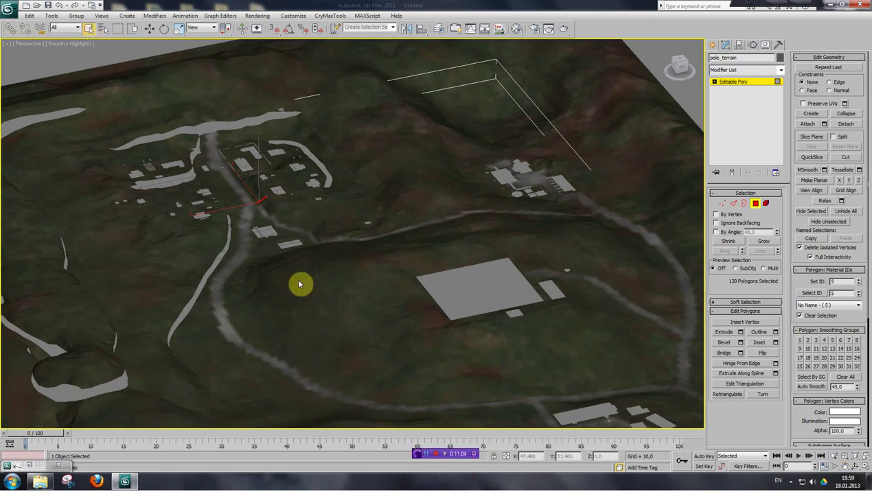
key(F4)
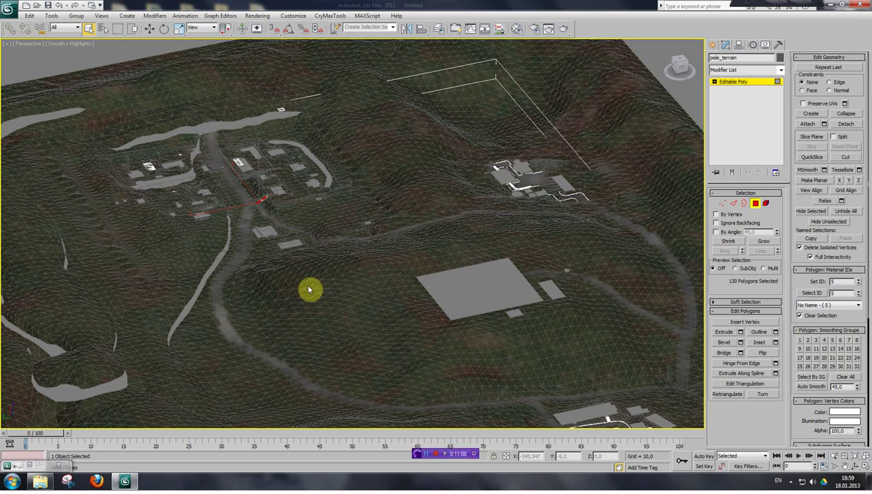
Leave polygon editing and delete the pole_terrain object from the scene.
click(712, 45)
ctrl+click(396, 278)
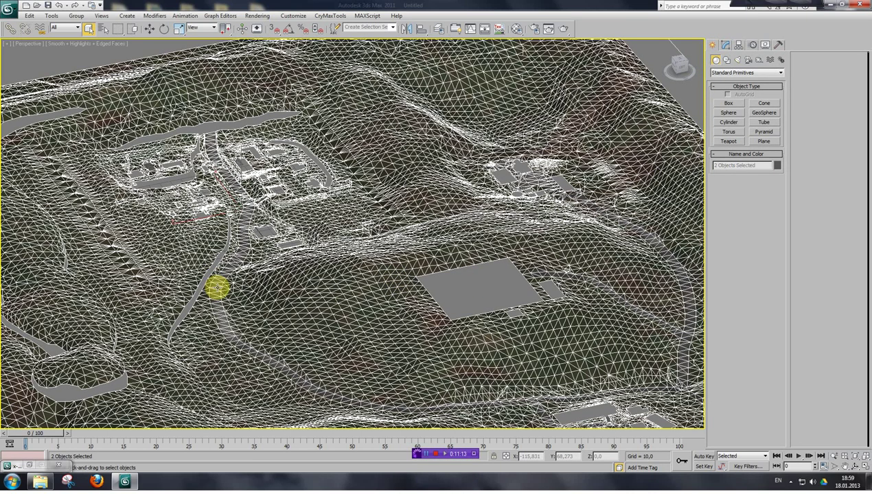
key(ctrl+i)
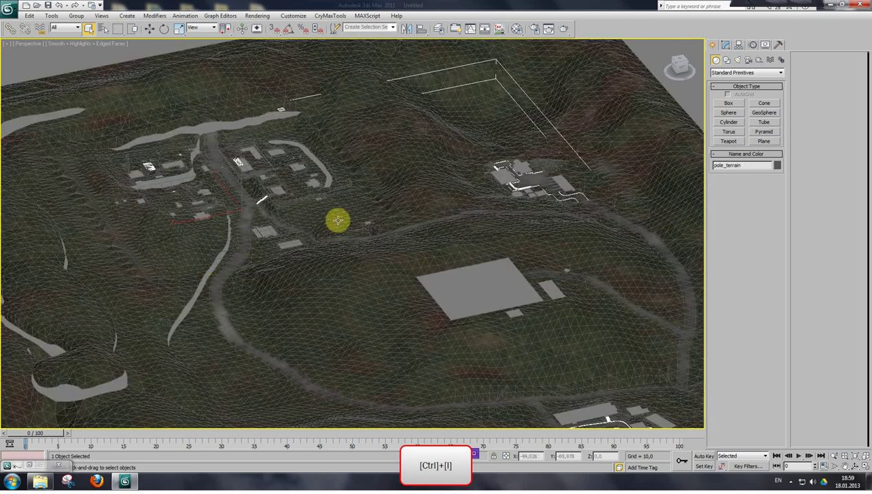
key(Delete)
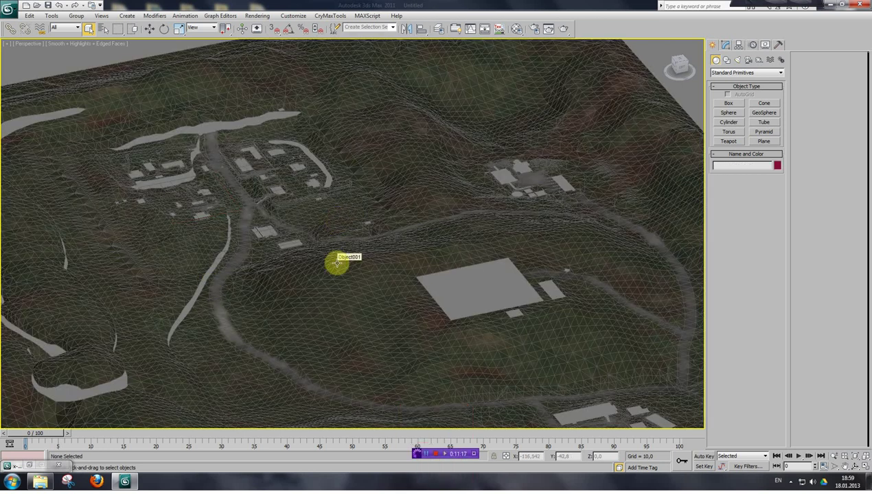
Examine the remaining terrain with its roads and building footprints from different angles.
key(ctrl+p)
drag(335, 297, 280, 267)
scroll(279, 267, down, 3)
scroll(285, 275, up, 5)
drag(362, 249, 320, 283)
scroll(278, 301, down, 5)
scroll(267, 268, up, 2)
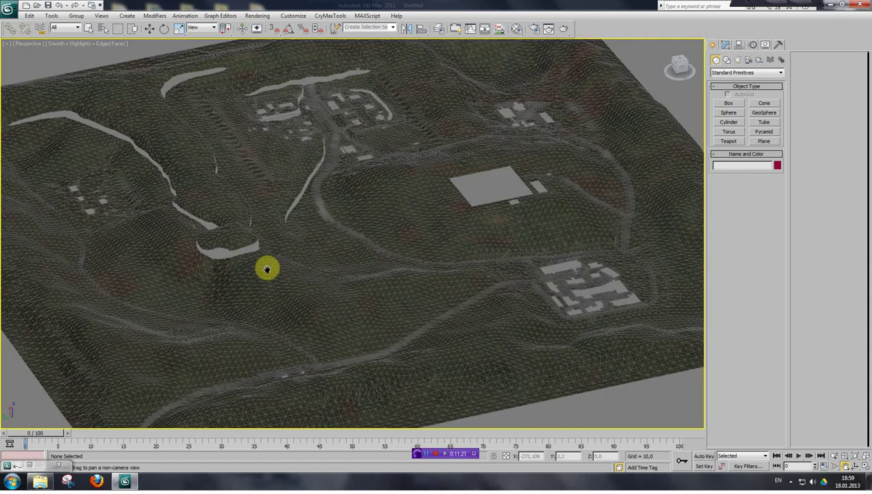
scroll(267, 268, up, 3)
drag(675, 66, 644, 103)
drag(607, 182, 599, 181)
Select the main terrain mesh Object001 and check its wireframe around the roads and the flat rectangular area.
click(90, 30)
click(368, 277)
scroll(398, 288, up, 4)
scroll(402, 291, down, 5)
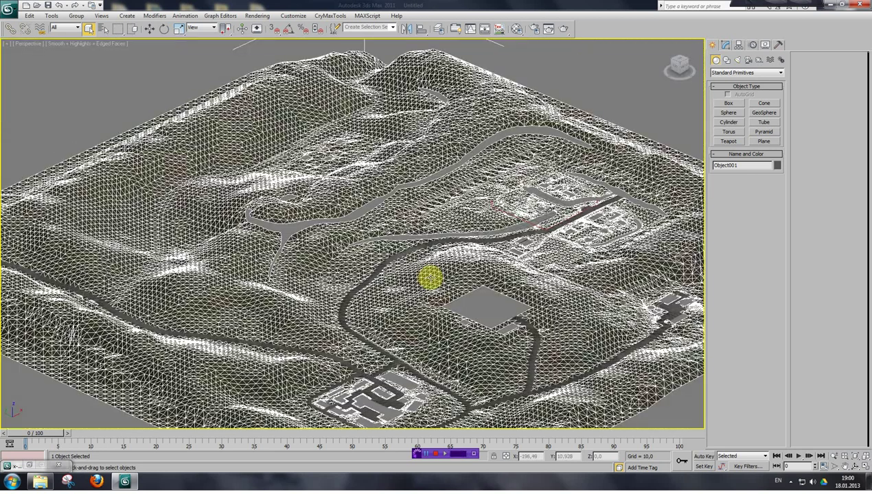
click(356, 294)
scroll(400, 328, up, 5)
click(388, 303)
scroll(376, 294, down, 5)
click(475, 308)
Examine the Object001 mesh up close where the narrow path meets the main road.
key(ctrl+p)
drag(292, 304, 490, 284)
scroll(410, 278, up, 6)
drag(391, 284, 367, 174)
key(q)
click(252, 243)
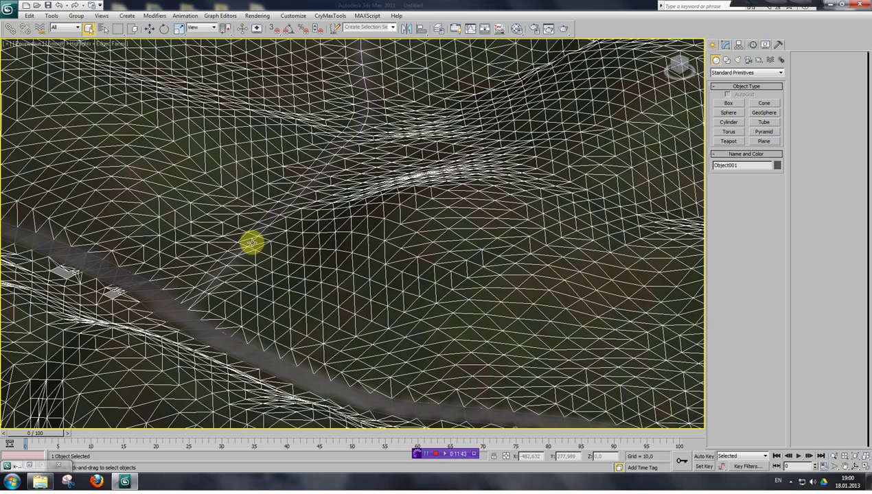
Inspect the main road's mesh where the narrow path joins it, and reselect the terrain mesh Object001.
click(186, 317)
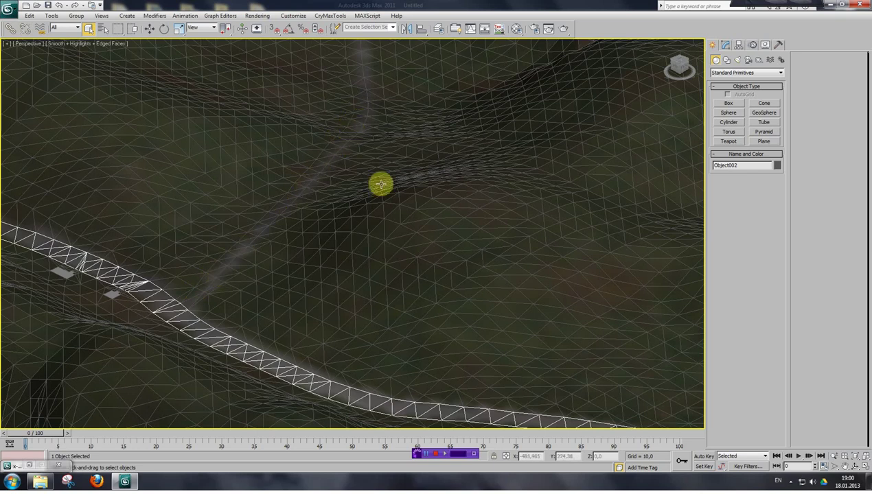
drag(679, 68, 698, 67)
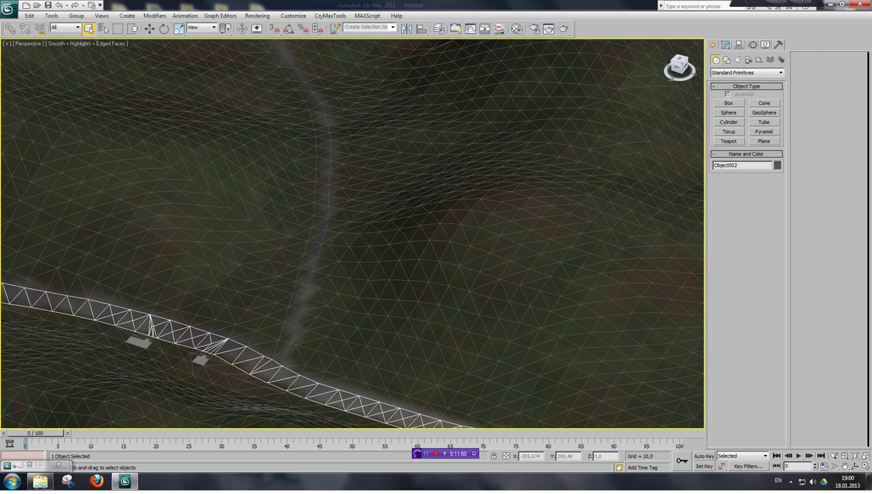
click(419, 234)
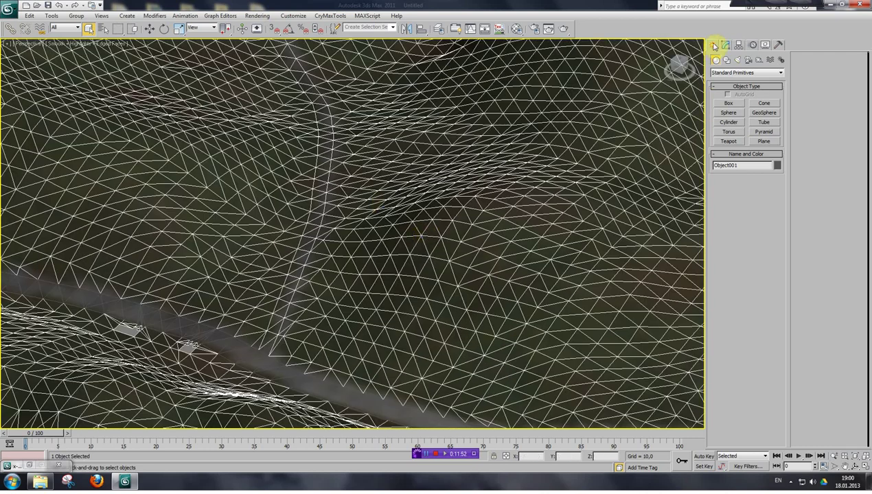
Convert the terrain mesh Object001 to an Editable Poly.
click(723, 46)
click(756, 206)
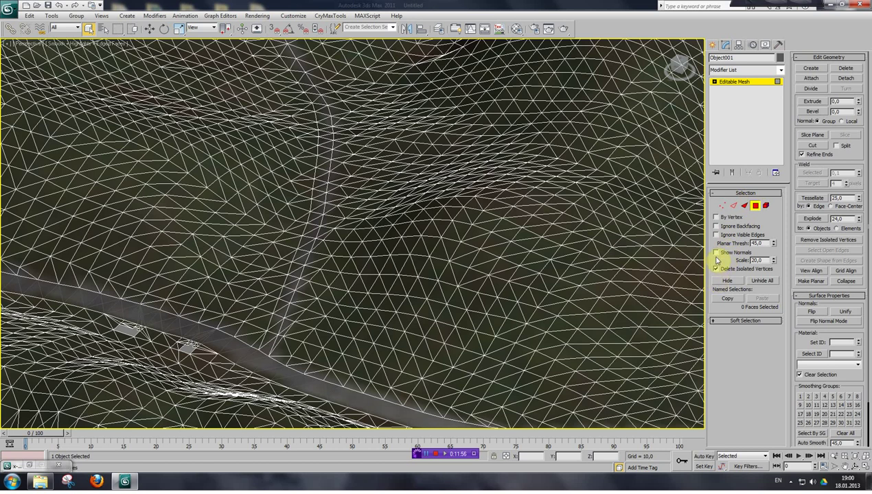
right_click(425, 259)
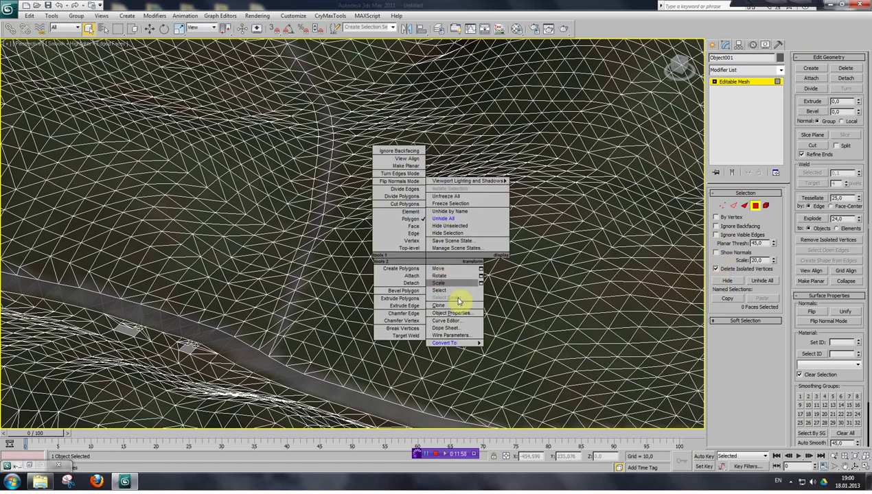
mouse_move(480, 342)
click(510, 352)
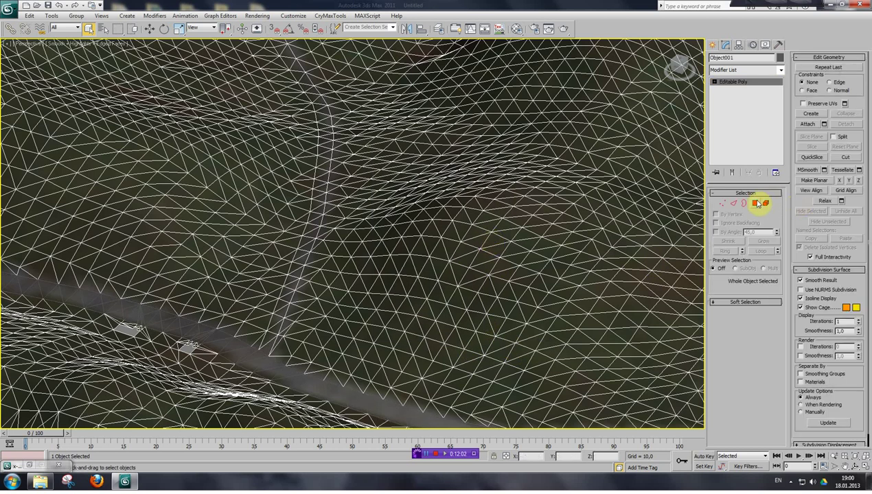
Enter polygon editing with the SubObj selection preview enabled and selected faces shaded.
click(754, 204)
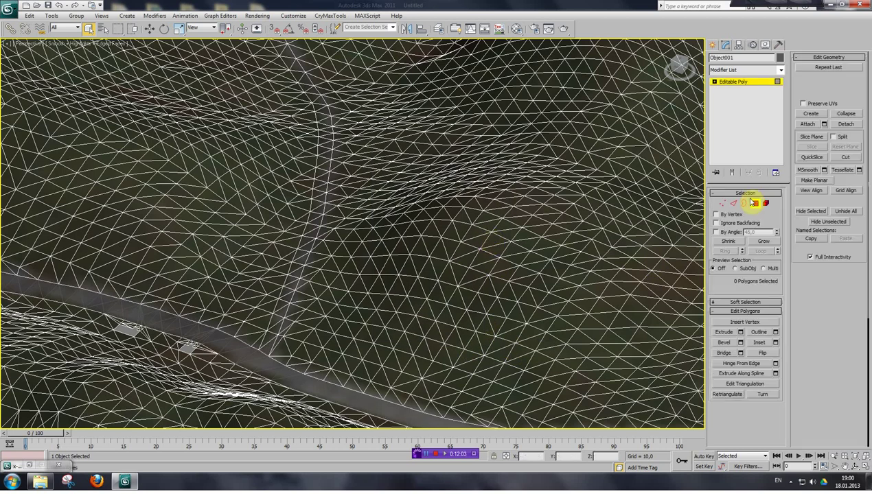
click(735, 268)
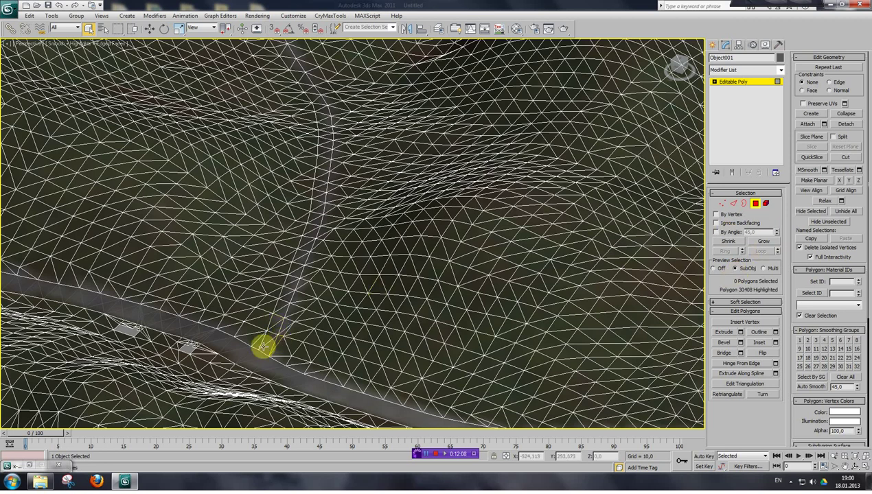
key(F2)
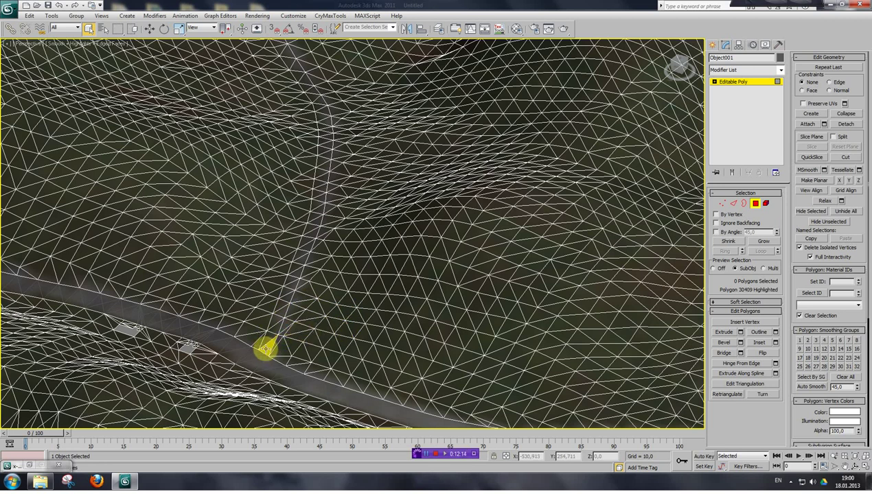
Select the narrow path's polygons from the main road junction through the first two stretches.
drag(265, 350, 318, 186)
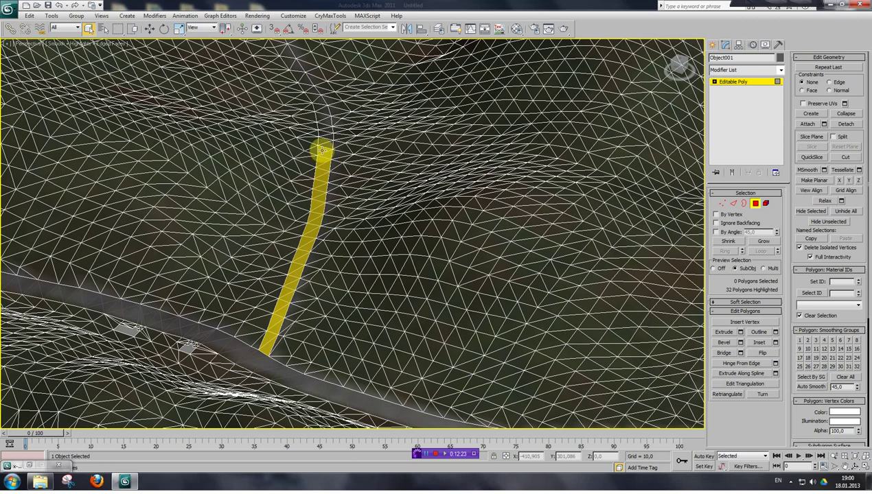
drag(321, 150, 321, 150)
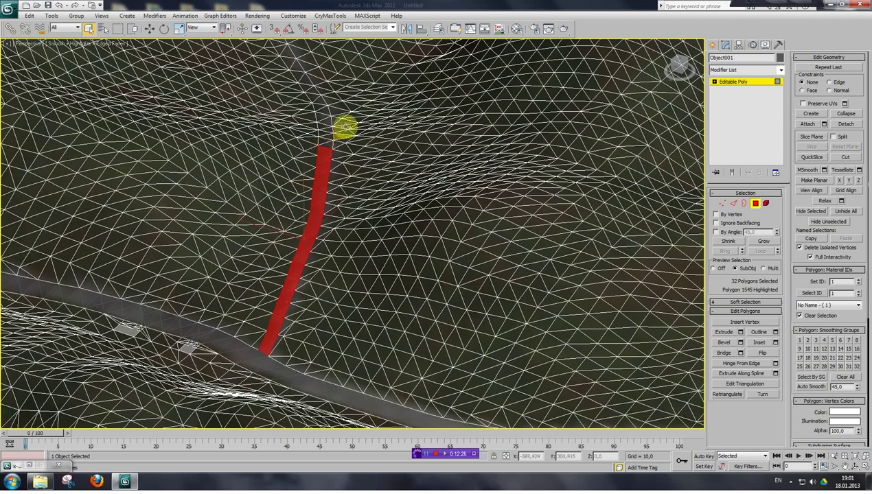
key(ctrl+p)
drag(357, 112, 234, 116)
click(89, 29)
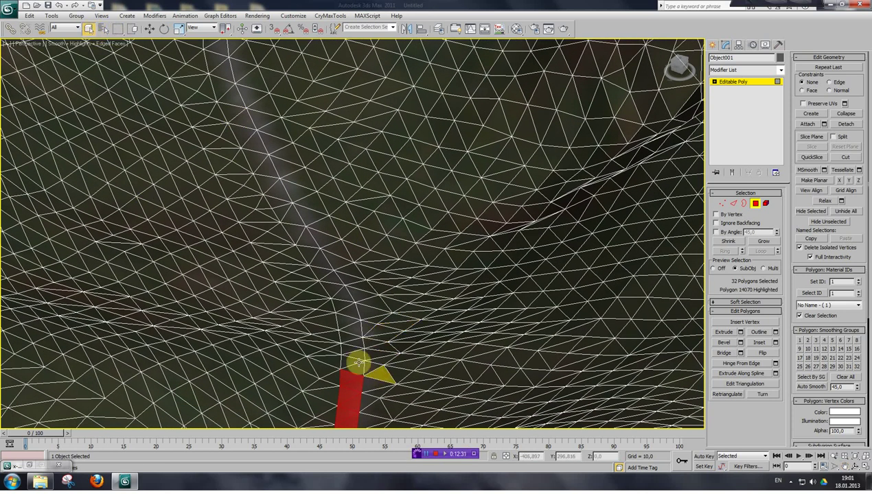
mouse_move(350, 368)
mouse_down()
mouse_move(331, 279)
mouse_move(300, 240)
mouse_move(229, 98)
mouse_up()
Add the path's next long curved stretch to the polygon selection.
key(ctrl+p)
drag(306, 142, 386, 374)
drag(353, 280, 293, 256)
click(90, 28)
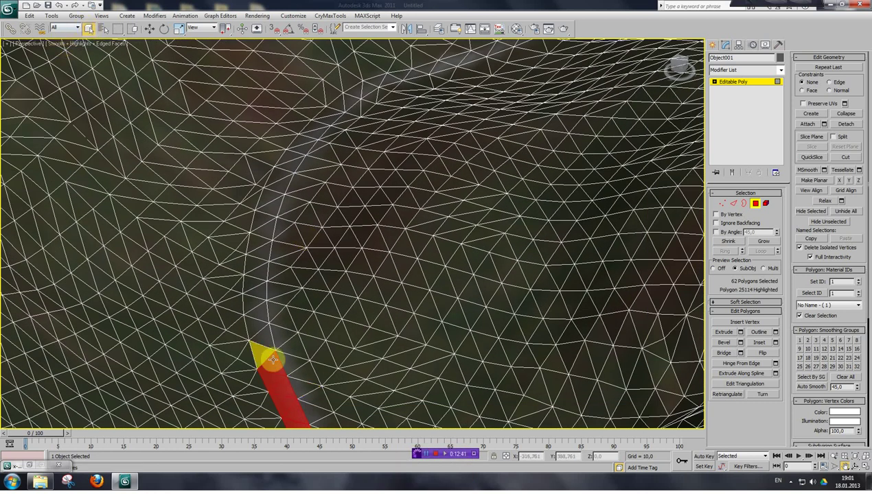
mouse_move(257, 294)
mouse_down()
mouse_move(254, 255)
mouse_move(245, 298)
mouse_move(253, 260)
mouse_up()
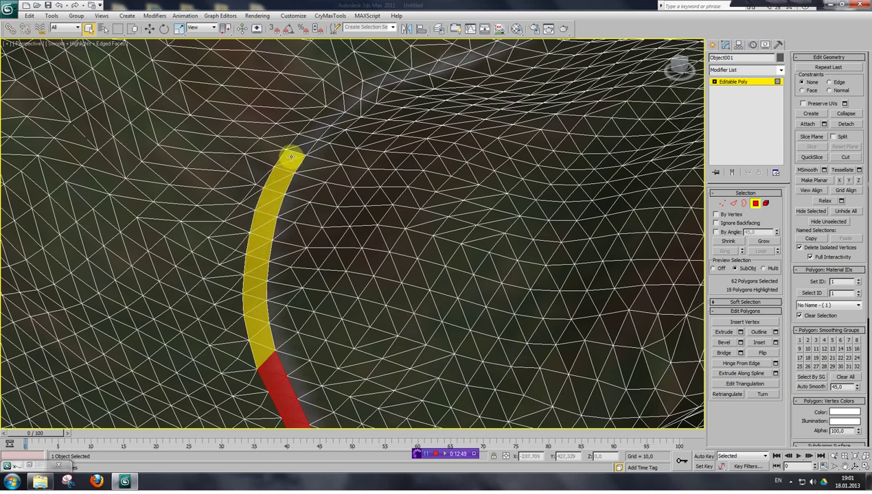
drag(291, 157, 307, 135)
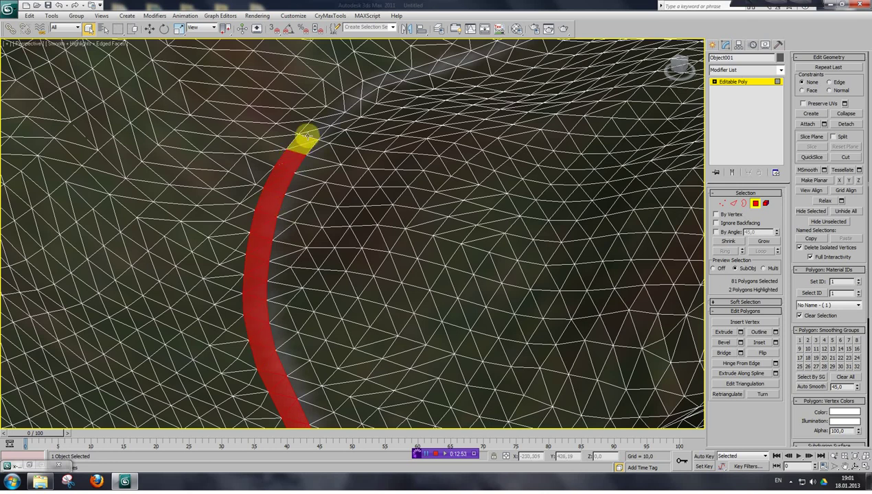
Undo the accidental replacement of the path selection and add the polygons around the following bend.
drag(346, 101, 304, 136)
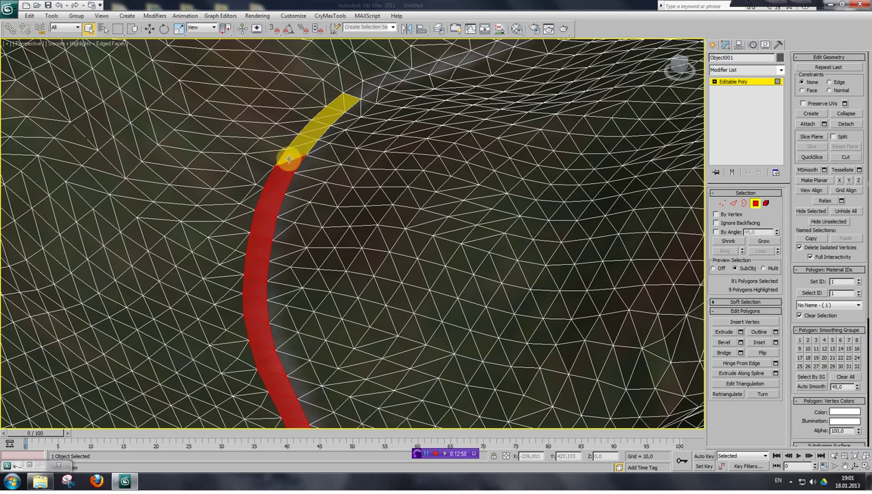
drag(288, 159, 289, 159)
click(288, 159)
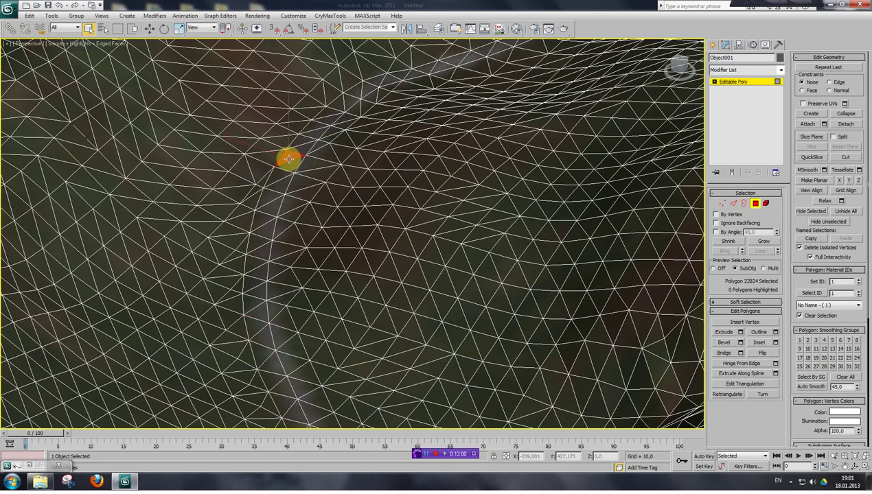
key(ctrl+z)
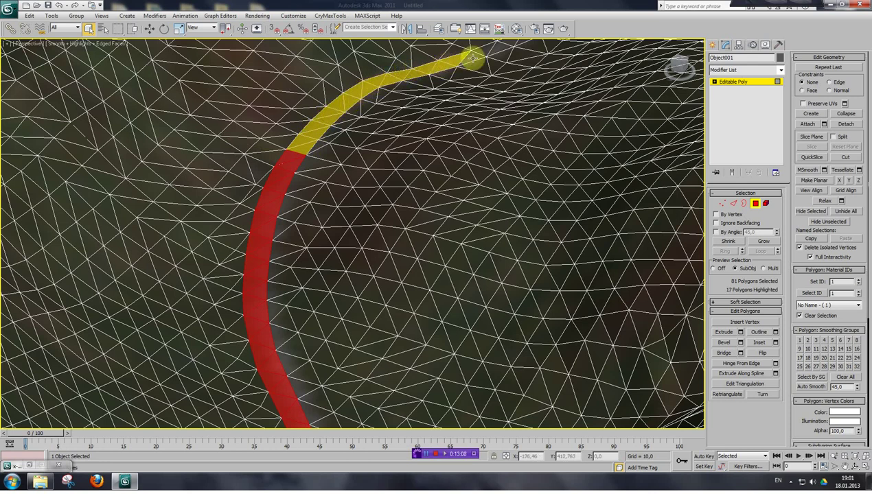
ctrl+click(497, 48)
Extend the path selection beyond the bend and deselect the stray terrain polygons beside the path.
key(ctrl+p)
drag(555, 77, 608, 66)
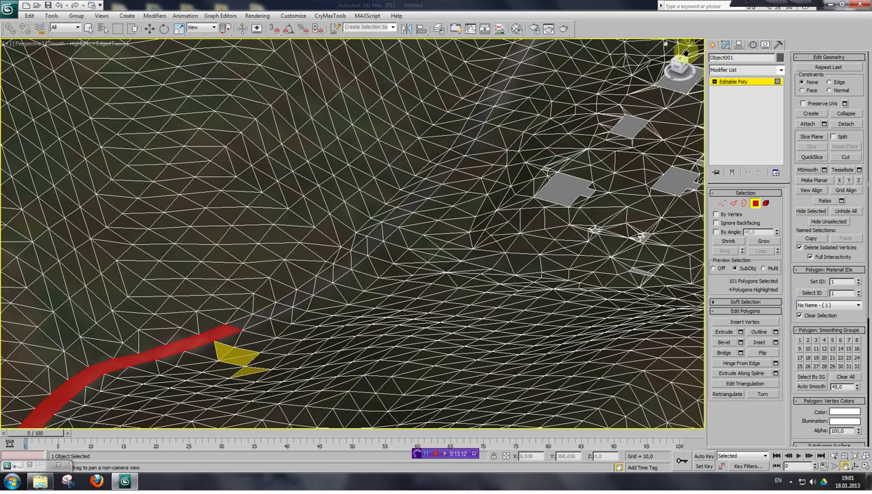
drag(679, 62, 663, 259)
drag(589, 232, 550, 244)
click(89, 28)
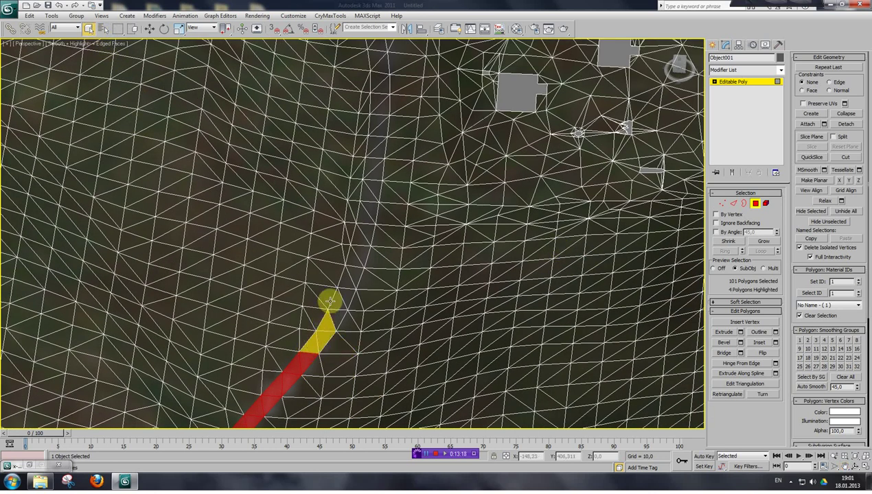
mouse_move(338, 290)
mouse_down()
mouse_move(326, 309)
mouse_move(351, 305)
mouse_move(346, 277)
mouse_move(325, 302)
mouse_up()
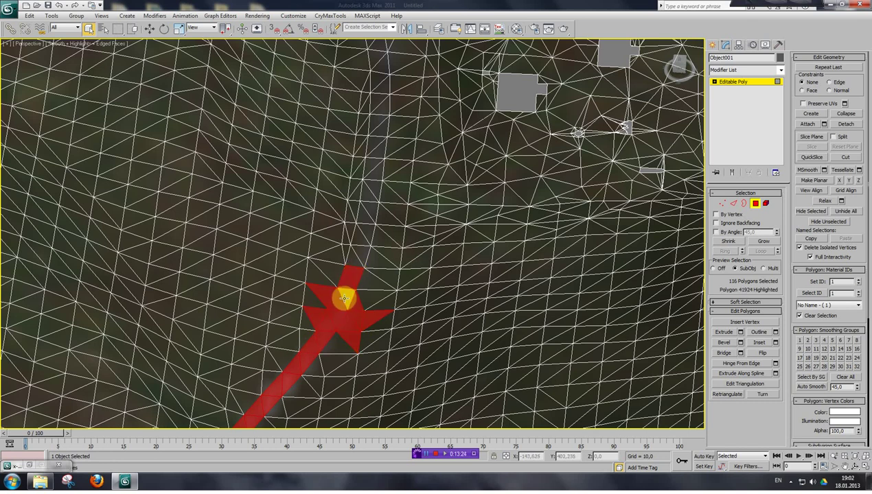
mouse_move(323, 292)
alt+mouse_down()
mouse_move(311, 311)
mouse_move(347, 338)
mouse_move(370, 320)
alt+mouse_up()
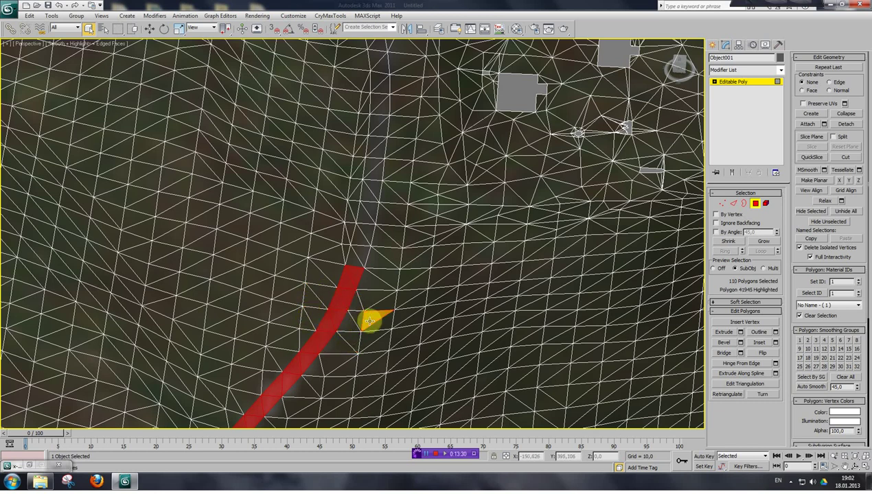
Add the nearly straight path stretch that runs past the building footprints to the polygon selection.
drag(354, 257, 363, 238)
drag(376, 197, 375, 139)
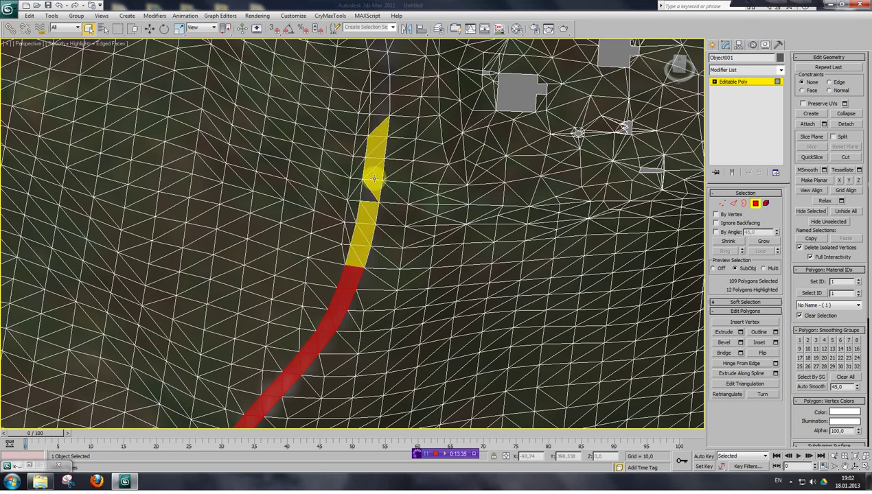
drag(373, 77, 383, 107)
key(ctrl+p)
drag(412, 292, 420, 334)
click(90, 31)
mouse_move(349, 368)
mouse_down()
mouse_move(327, 243)
mouse_move(337, 272)
mouse_up()
drag(326, 208, 321, 152)
mouse_move(321, 119)
mouse_down()
mouse_move(331, 66)
mouse_move(331, 191)
mouse_move(316, 295)
mouse_move(401, 291)
mouse_up()
Add the path's long sweeping curve beyond the straight stretch to the polygon selection.
key(ctrl+p)
click(88, 28)
drag(357, 313, 349, 343)
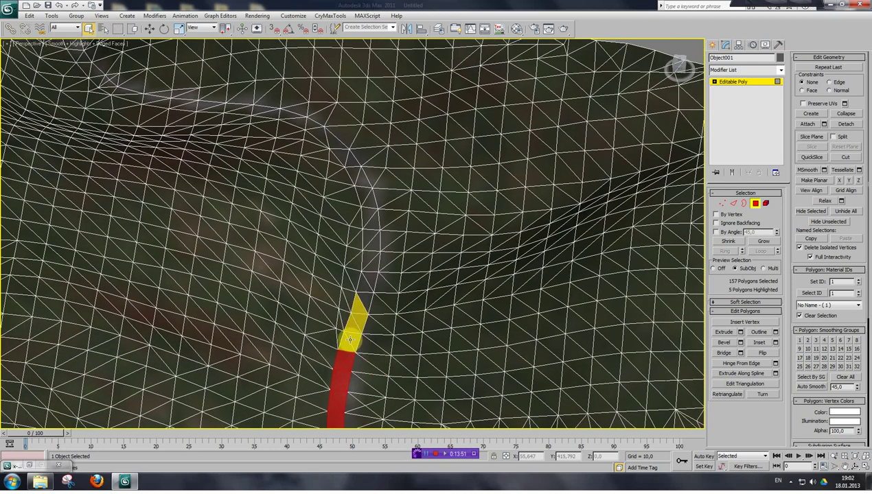
drag(365, 255, 368, 214)
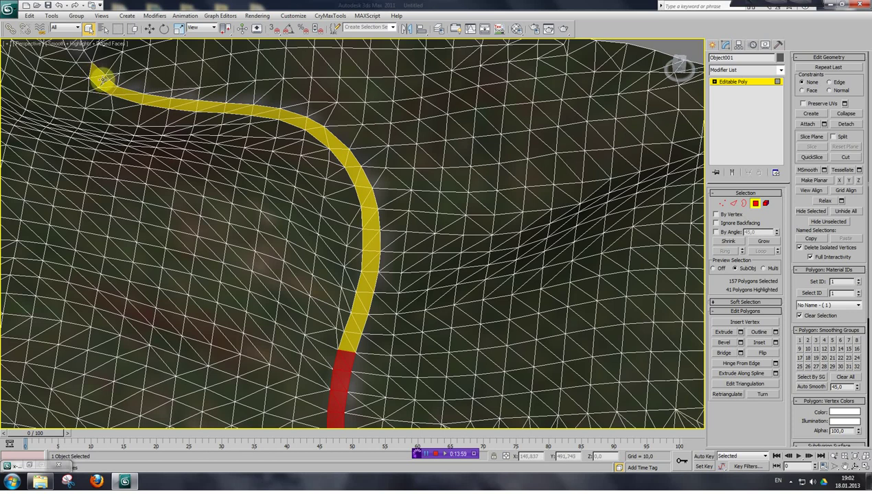
drag(103, 79, 98, 78)
Add the path's final stretch up to the terrain's outer edge to the polygon selection.
key(ctrl+p)
mouse_move(287, 190)
mouse_down()
mouse_move(372, 292)
mouse_move(343, 281)
mouse_up()
click(88, 28)
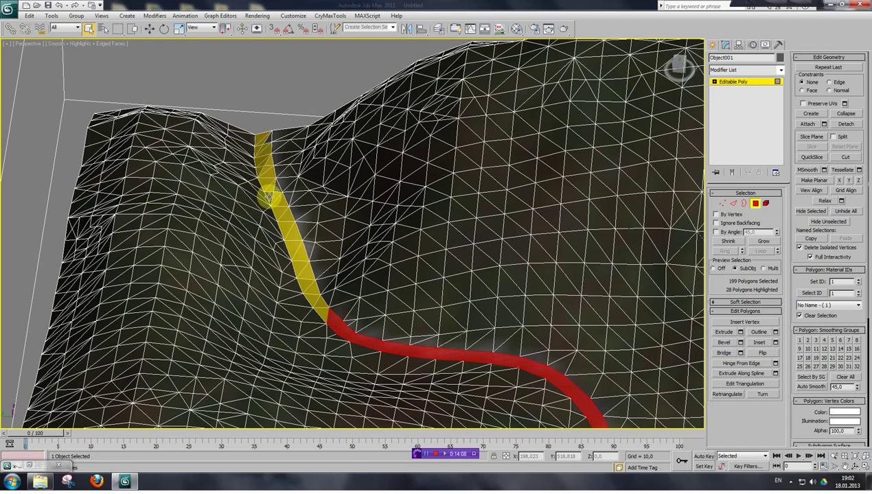
ctrl+click(266, 138)
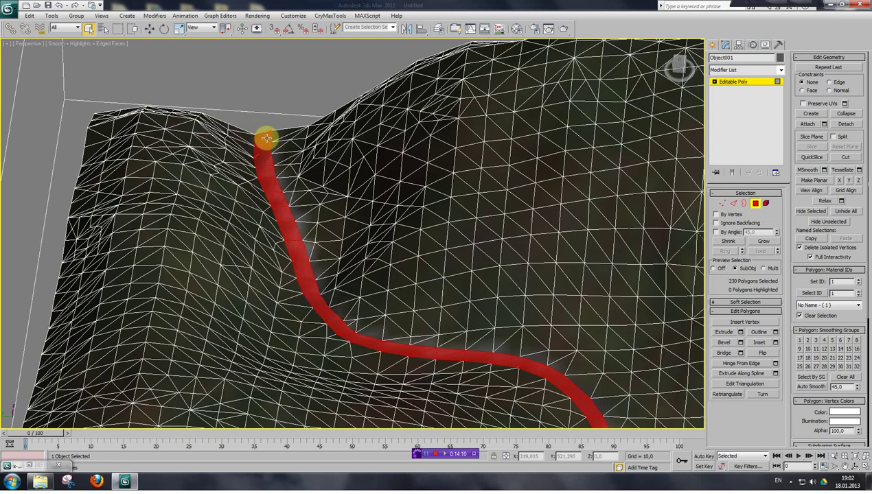
Detach the selected path polygons from the terrain as a separate object with the default name.
key(ctrl+p)
drag(333, 201, 300, 182)
scroll(322, 233, down, 5)
drag(335, 266, 480, 291)
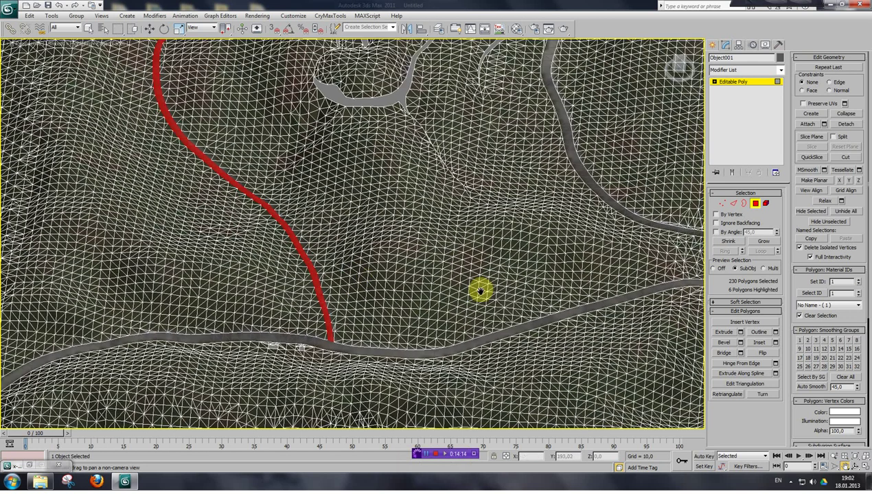
click(846, 123)
drag(465, 217, 432, 197)
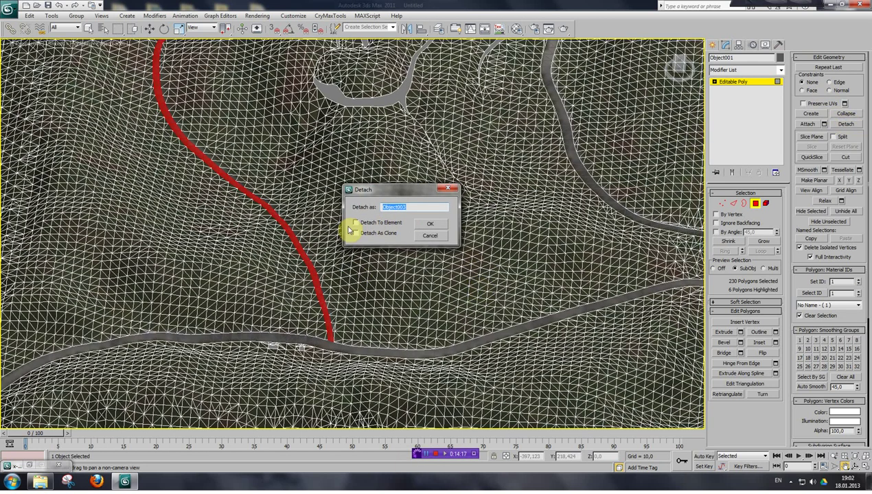
click(430, 227)
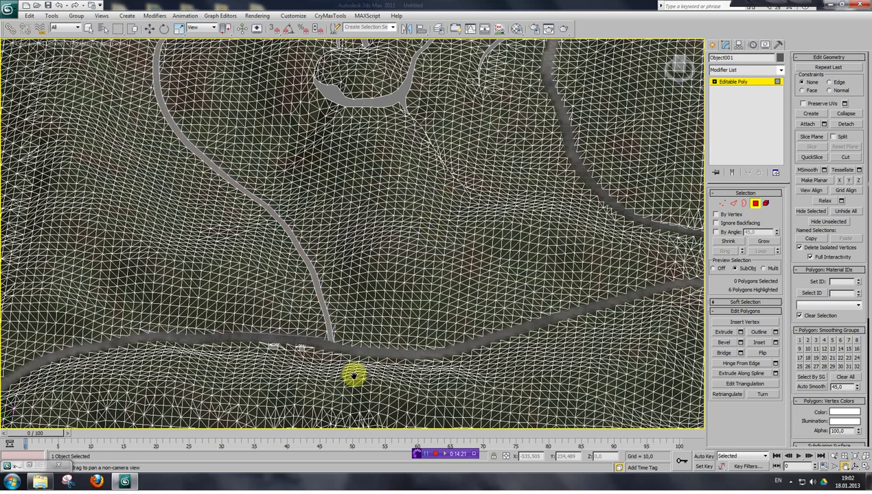
Examine the roads, the detached path and the flat rectangular area across the terrain.
drag(356, 374, 325, 283)
middle_drag(326, 283, 370, 289)
scroll(362, 286, up, 2)
scroll(370, 289, up, 1)
scroll(370, 287, down, 2)
middle_drag(408, 241, 364, 179)
scroll(391, 233, up, 1)
scroll(385, 212, down, 2)
middle_drag(422, 266, 319, 213)
drag(680, 67, 649, 54)
middle_drag(337, 357, 461, 215)
middle_drag(390, 302, 378, 289)
scroll(263, 298, down, 4)
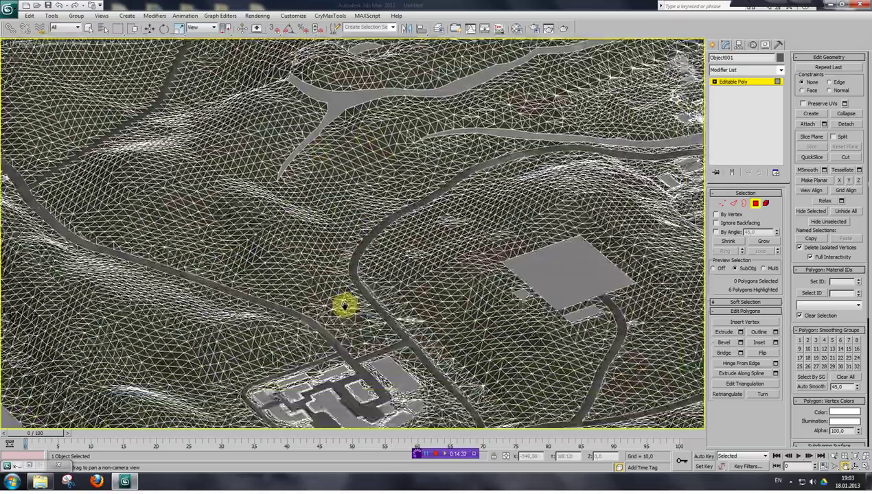
scroll(137, 223, up, 4)
scroll(398, 179, down, 6)
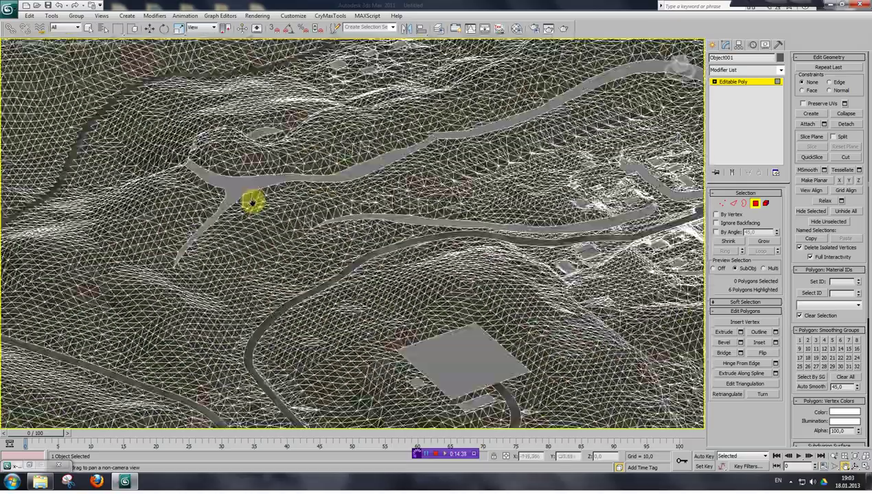
Examine the terrain mesh up close beside the building complex near the terrain's outer edge.
scroll(301, 255, up, 6)
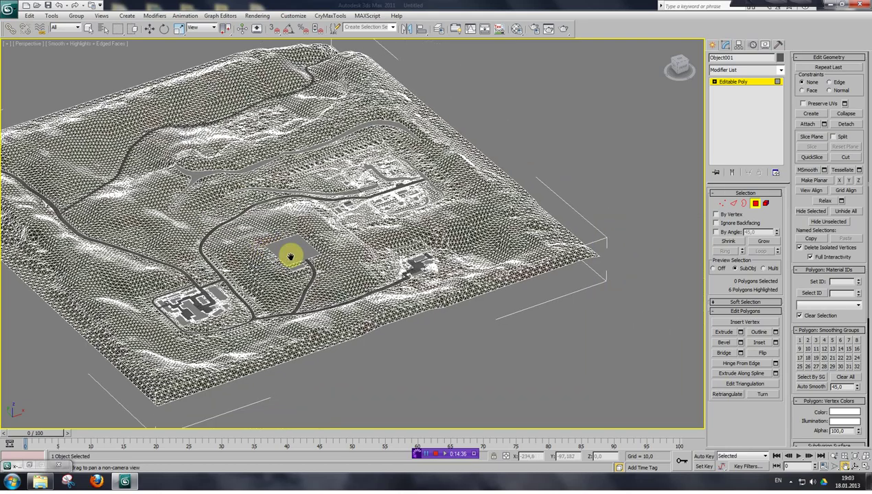
scroll(288, 272, down, 2)
scroll(333, 294, up, 7)
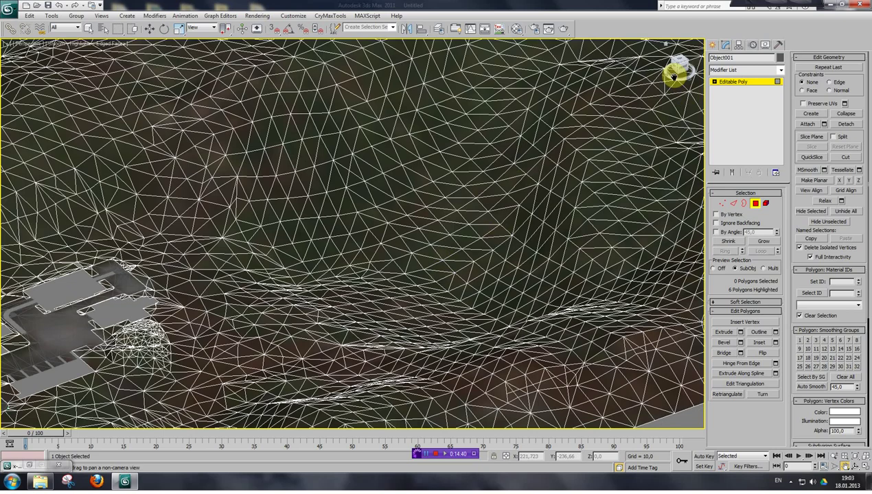
drag(676, 67, 659, 124)
middle_drag(660, 124, 288, 213)
drag(288, 213, 328, 170)
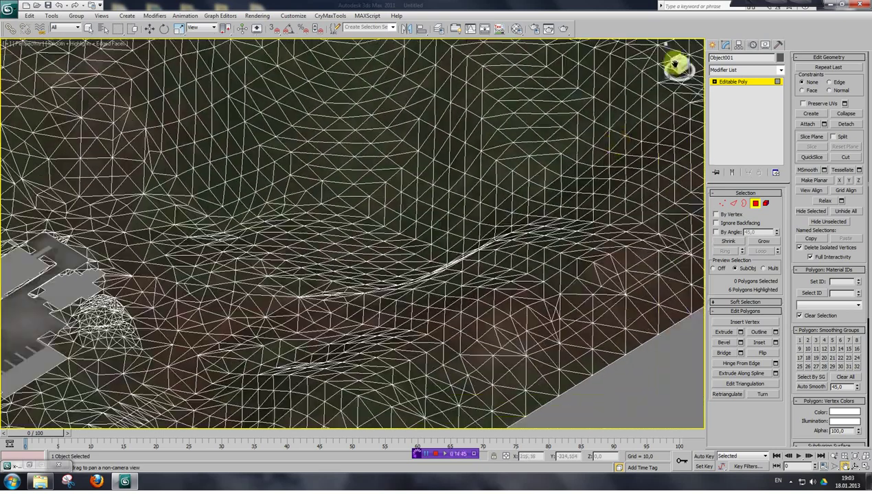
Select a roughly circular patch of terrain polygons in the hollow beside the building complex, using a circular selection region.
drag(678, 55, 577, 142)
scroll(323, 192, down, 6)
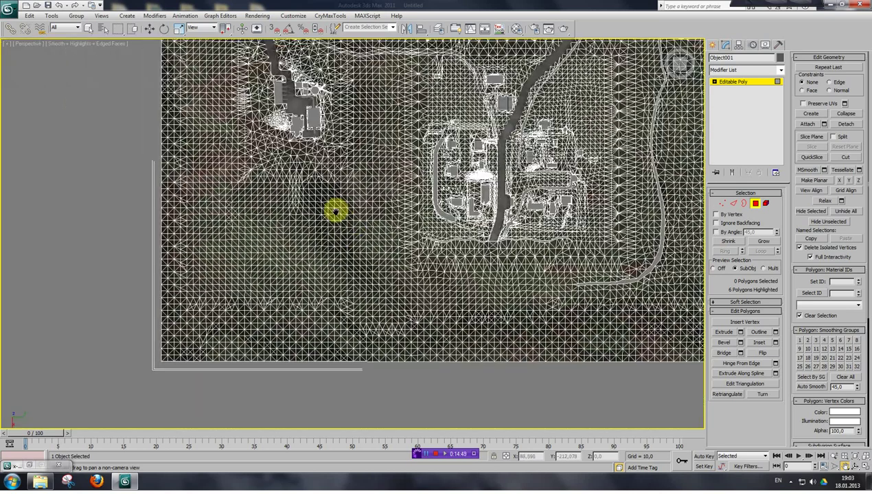
drag(336, 212, 359, 258)
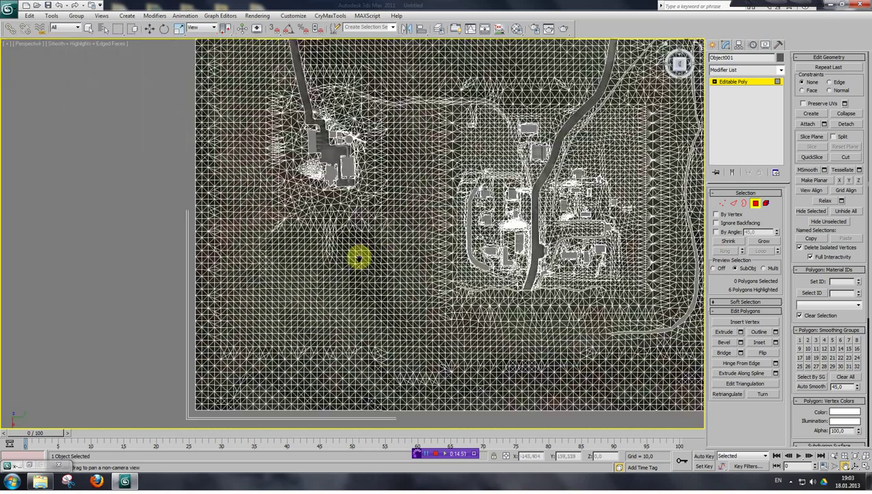
alt+middle_drag(358, 258, 380, 246)
scroll(381, 246, up, 3)
scroll(380, 246, up, 2)
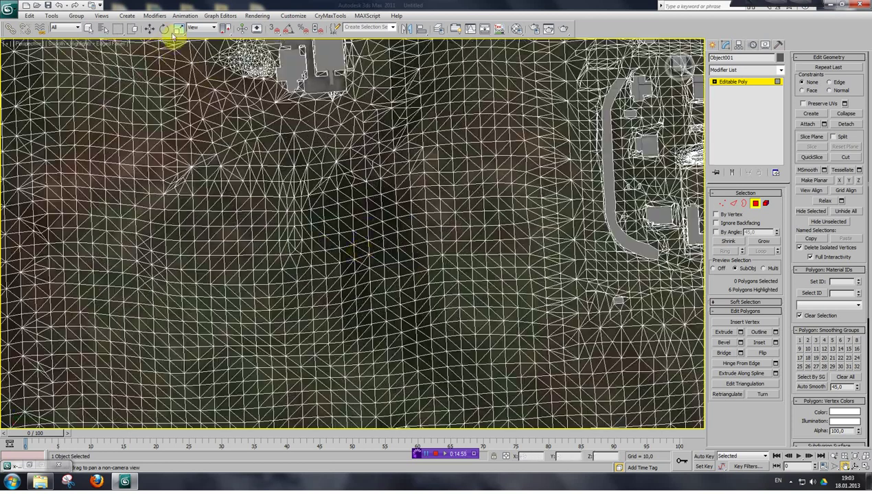
click(117, 34)
click(120, 56)
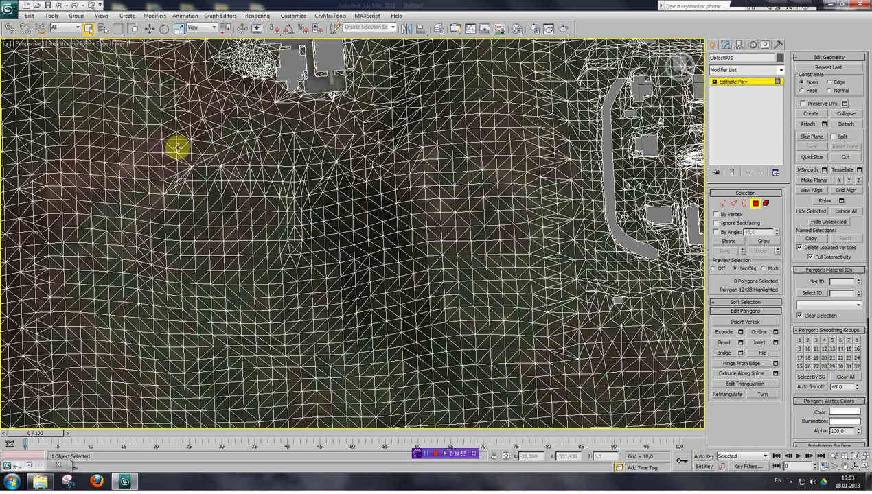
click(238, 278)
drag(278, 205, 278, 202)
Deselect the protruding polygons along the side of the circular patch that faces away from the building complex.
key(ctrl+p)
drag(605, 98, 621, 105)
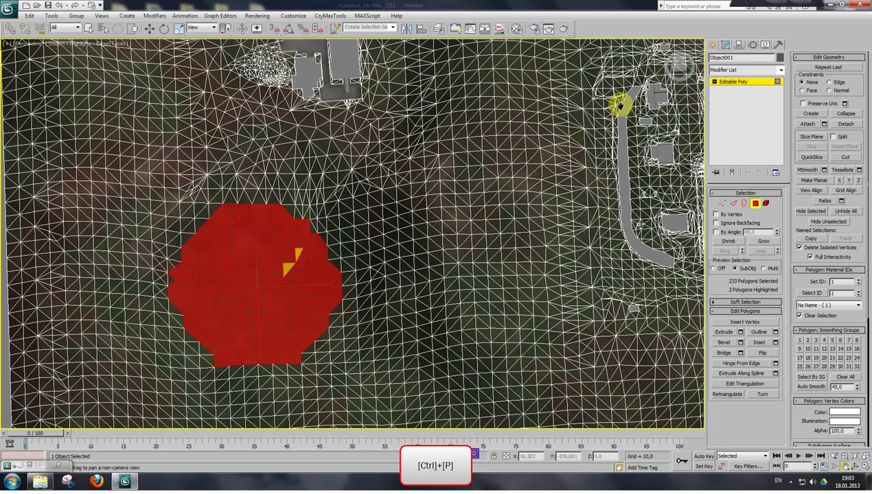
click(677, 62)
mouse_move(679, 62)
mouse_down()
mouse_move(718, 50)
mouse_move(689, 68)
mouse_up()
drag(438, 316, 408, 191)
scroll(419, 213, up, 3)
drag(429, 235, 371, 211)
click(677, 61)
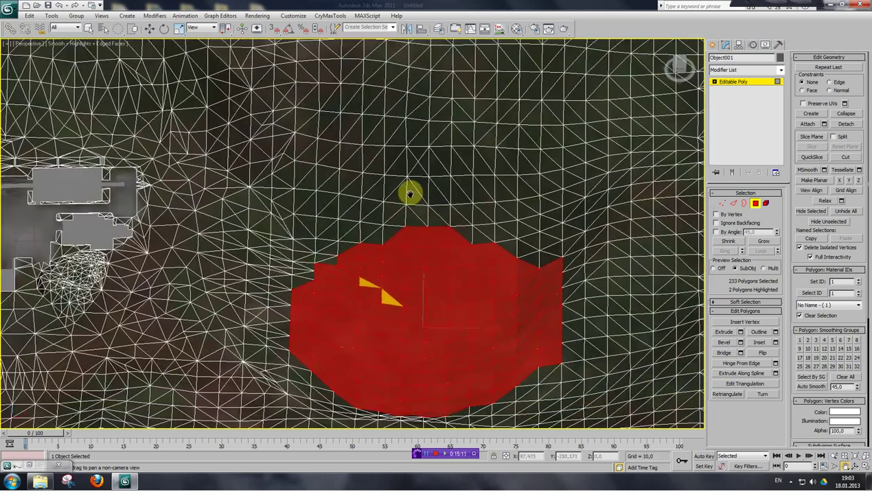
scroll(384, 223, up, 3)
drag(384, 223, 261, 206)
drag(441, 195, 436, 165)
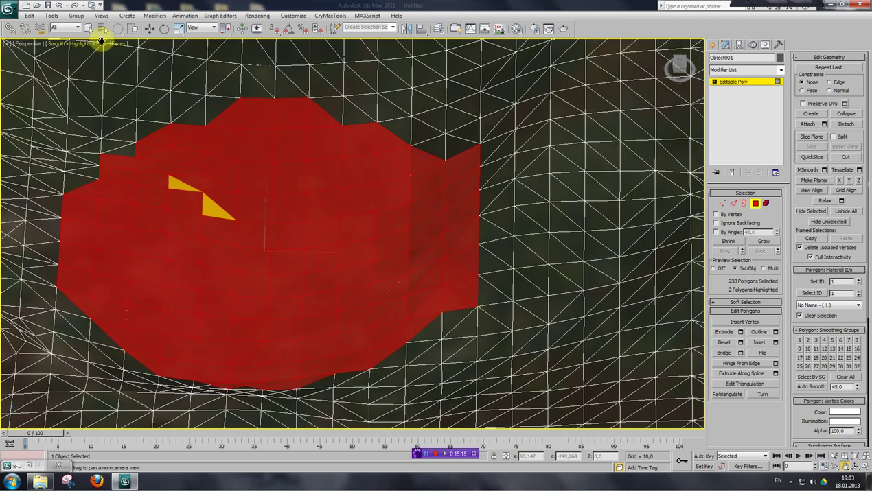
click(90, 30)
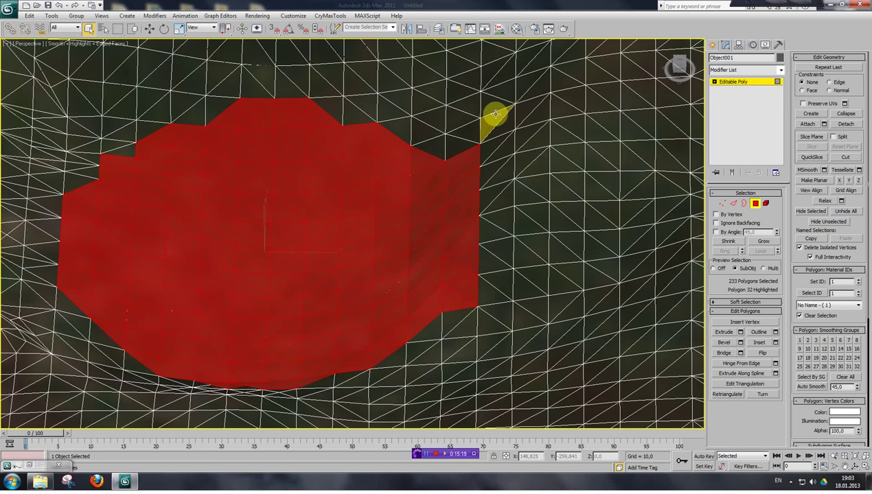
alt+drag(493, 146, 458, 351)
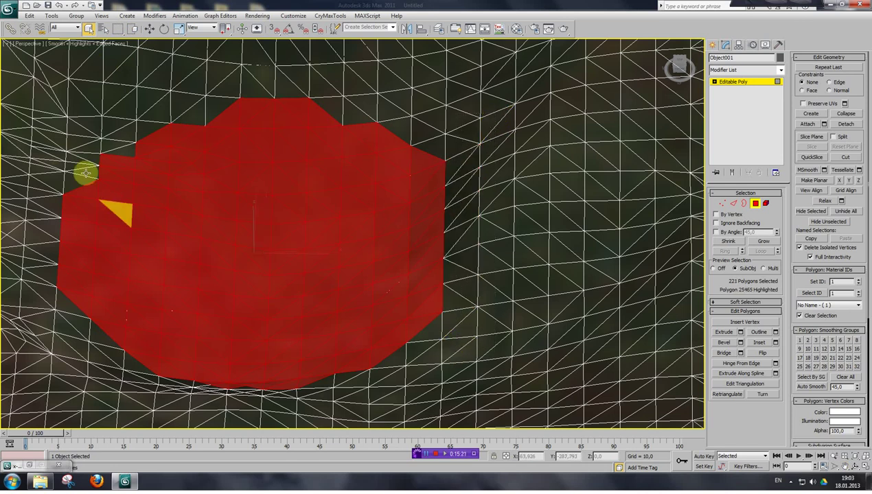
Deselect the jagged polygons on the patch's far edge and building-facing side, and add the missing corner polygons between them.
alt+drag(215, 92, 344, 110)
alt+drag(51, 189, 76, 323)
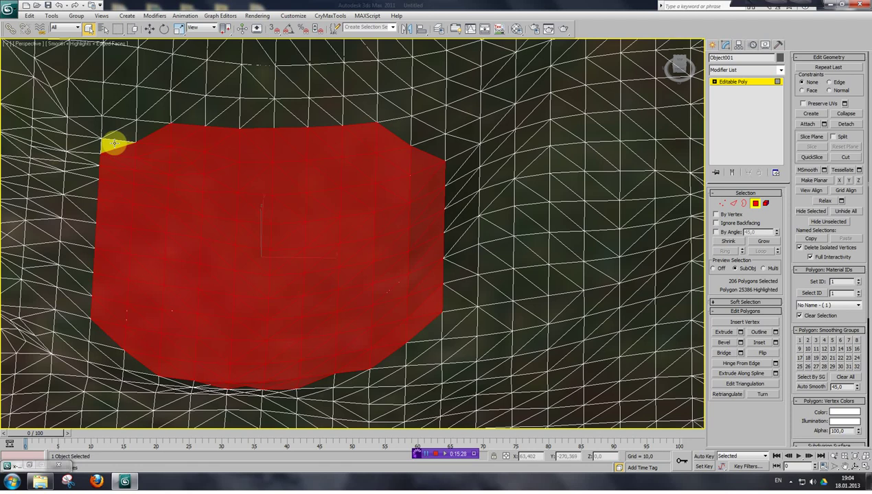
ctrl+click(146, 133)
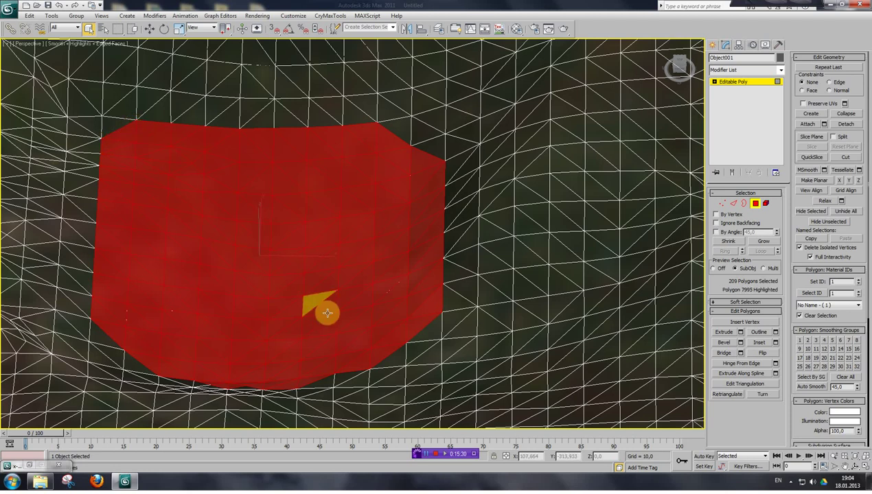
Detach the selected hollow polygons from the terrain as a separate object with the default name.
key(ctrl+p)
drag(364, 198, 344, 239)
click(847, 124)
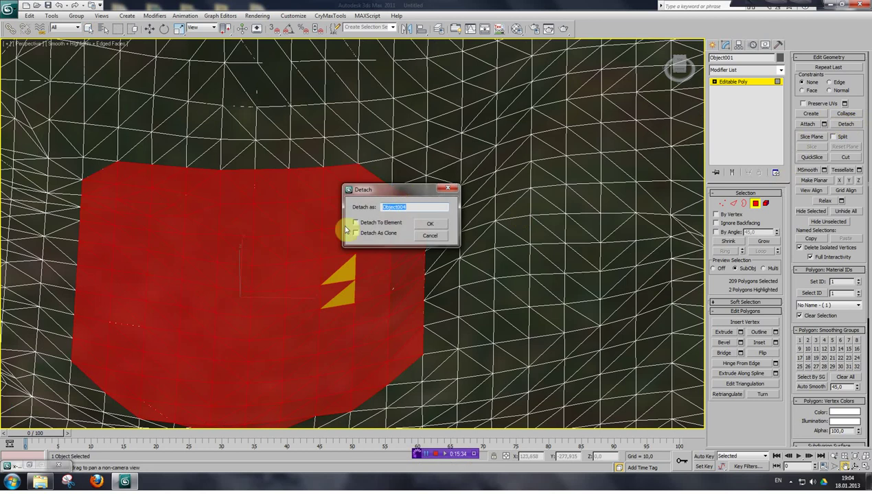
click(432, 224)
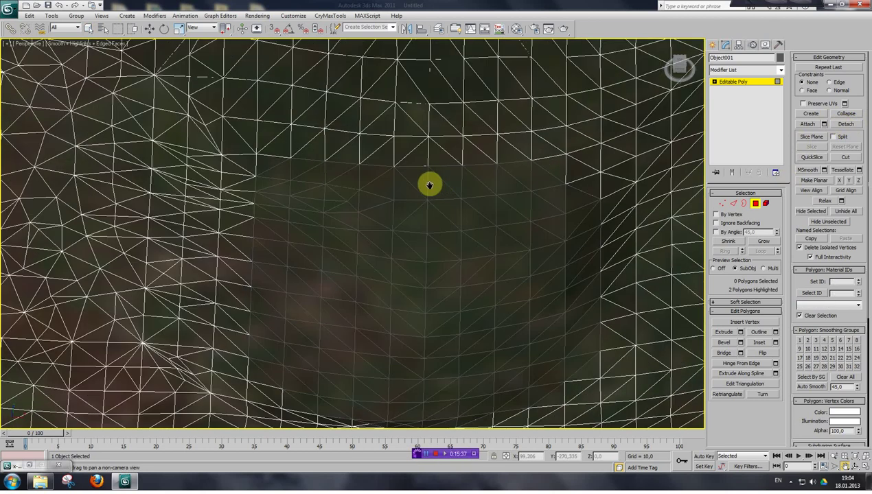
Examine the detached hollow patch and its surroundings near the building complex from several distances and angles.
scroll(429, 185, down, 8)
scroll(224, 181, up, 4)
drag(224, 181, 462, 201)
middle_drag(355, 204, 328, 283)
scroll(336, 214, down, 3)
middle_drag(272, 208, 329, 200)
middle_drag(477, 131, 464, 222)
scroll(455, 212, up, 3)
middle_drag(432, 191, 683, 67)
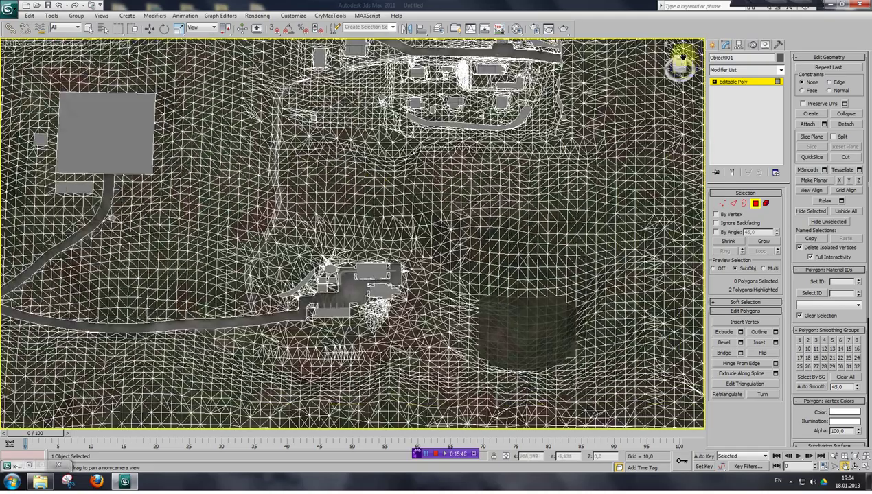
drag(676, 61, 688, 47)
middle_drag(577, 237, 353, 245)
scroll(352, 245, up, 5)
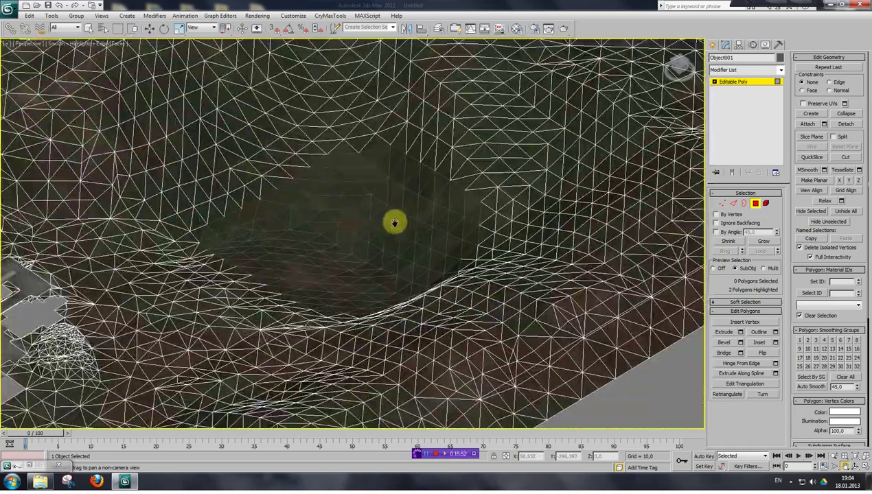
scroll(394, 222, up, 5)
scroll(378, 240, down, 4)
middle_drag(385, 187, 344, 202)
middle_drag(321, 233, 425, 216)
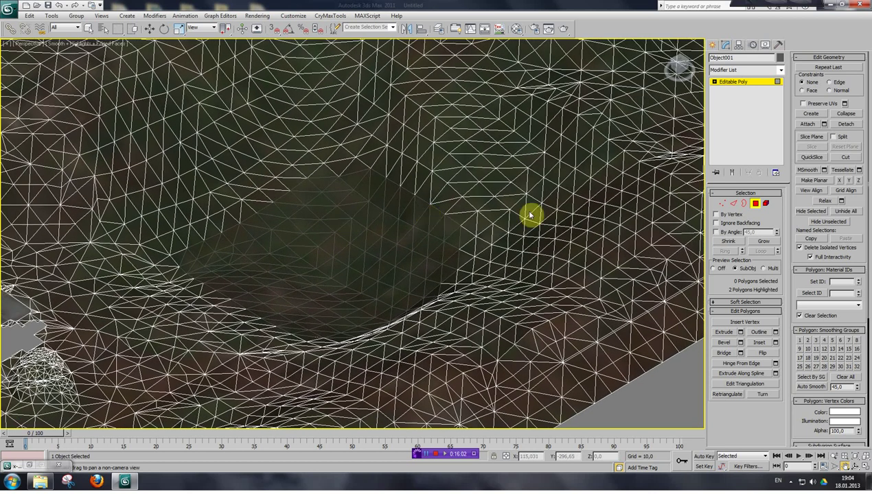
Create a plane about 79 by 87 units over the hollow, with 1 length segment and 1 width segment.
click(712, 46)
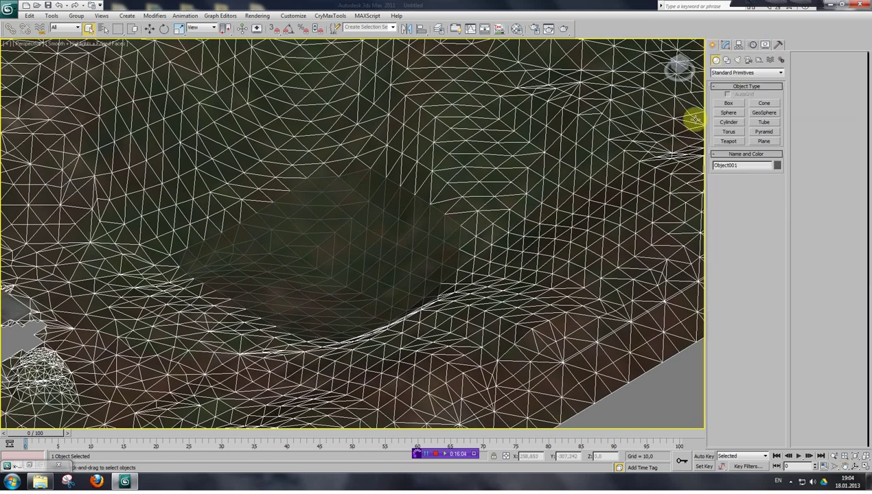
click(764, 142)
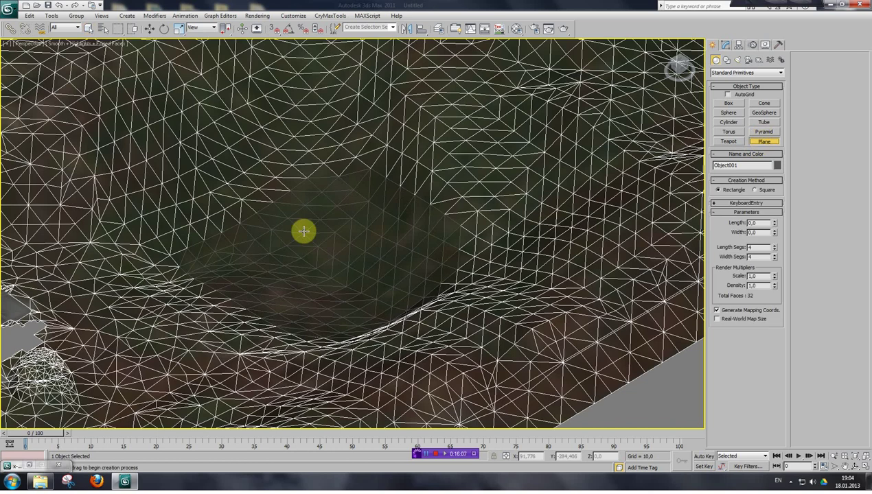
drag(336, 192, 303, 414)
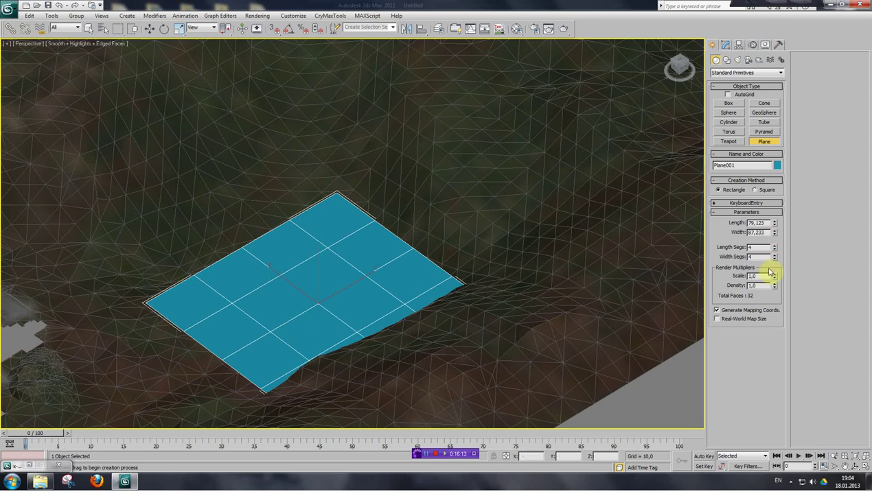
drag(774, 259, 780, 327)
drag(775, 249, 777, 325)
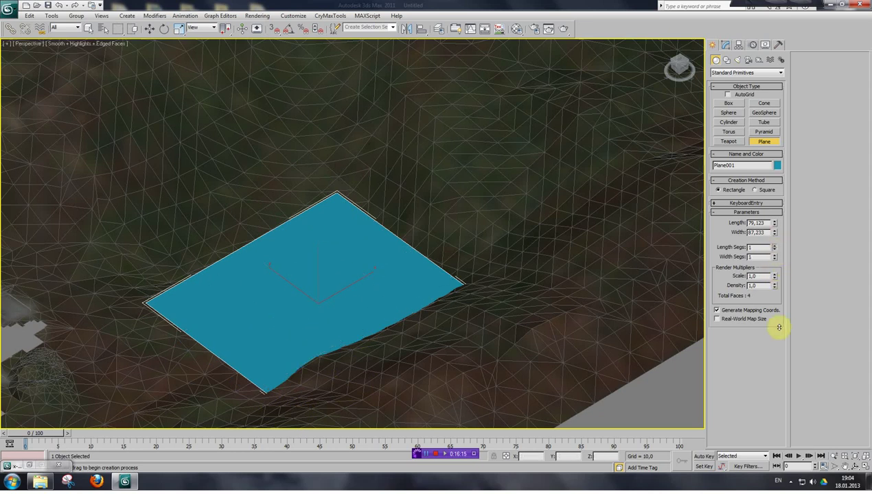
Move the plane into the hollow as a water surface, at about X 88.5, Y -282.6, Z -15.6.
right_click(189, 147)
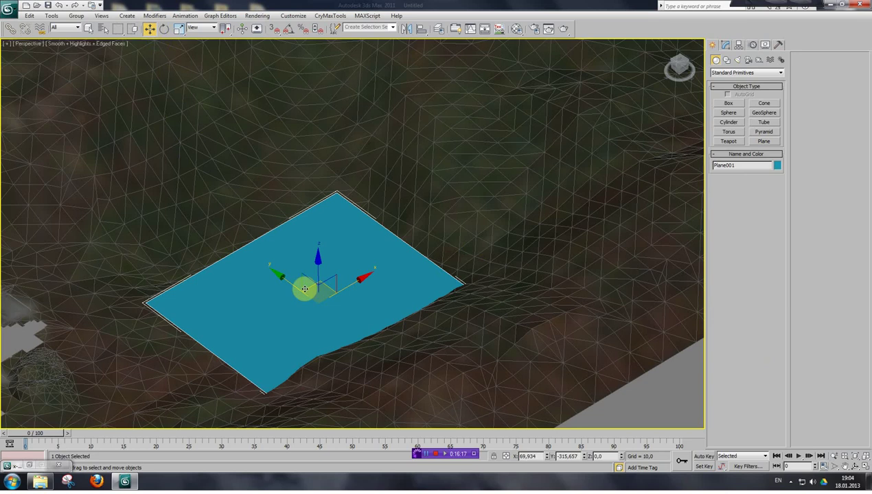
drag(285, 284, 284, 255)
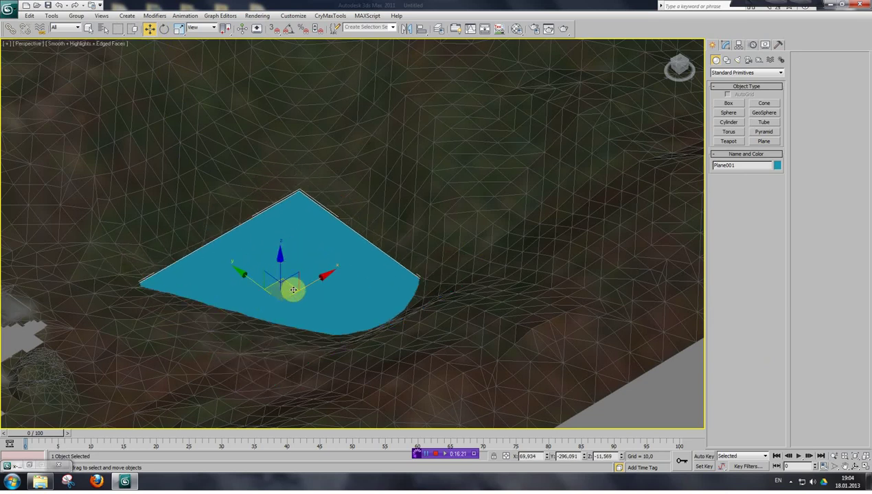
drag(291, 288, 291, 228)
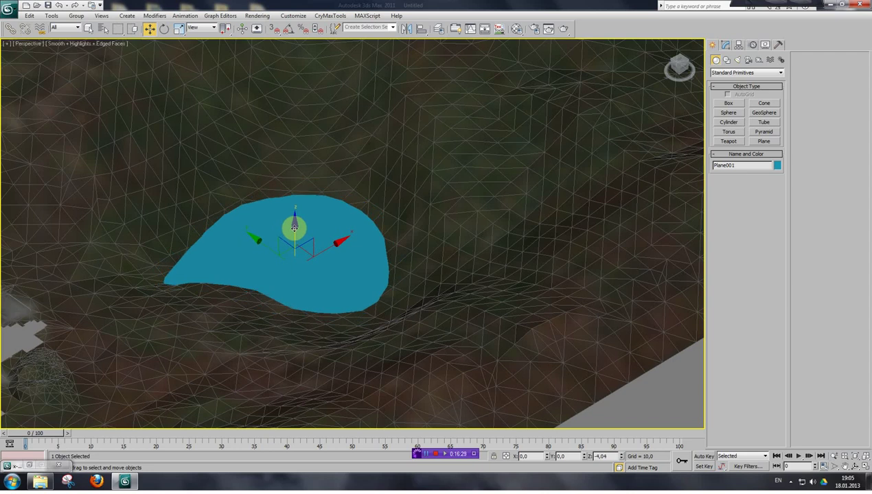
Examine how the plane sits in the hollow relative to the building complex and the surrounding terrain.
drag(675, 64, 679, 66)
mouse_move(307, 237)
alt+middle_down()
mouse_move(309, 223)
mouse_move(294, 225)
mouse_move(305, 182)
mouse_move(302, 241)
alt+middle_up()
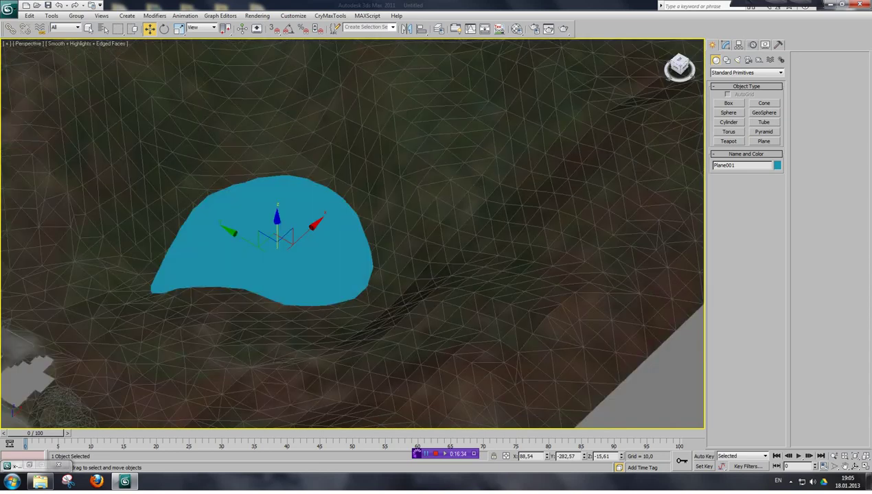
key(ctrl+p)
drag(376, 268, 443, 262)
drag(329, 283, 507, 249)
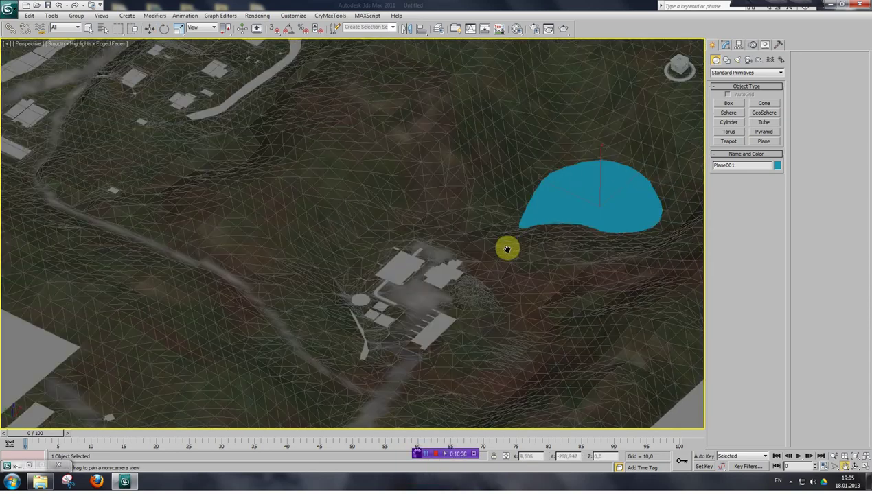
scroll(491, 249, down, 4)
scroll(506, 232, up, 2)
drag(410, 253, 451, 264)
scroll(272, 278, down, 3)
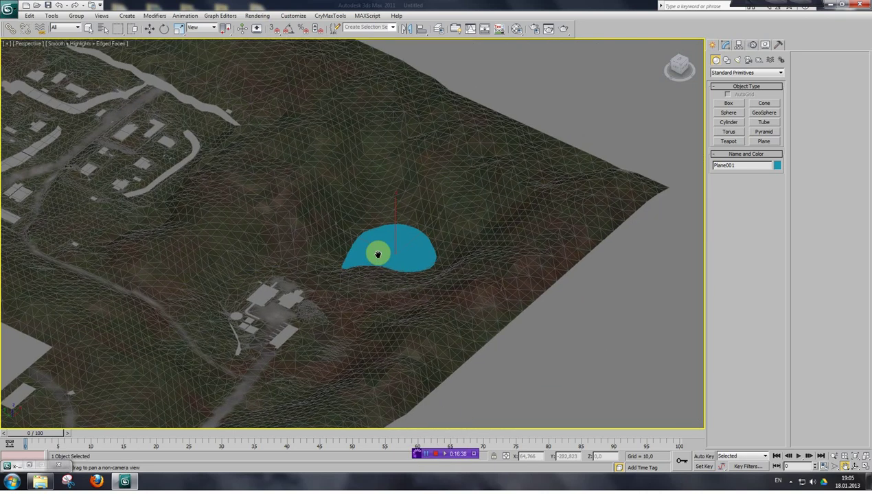
scroll(375, 252, up, 5)
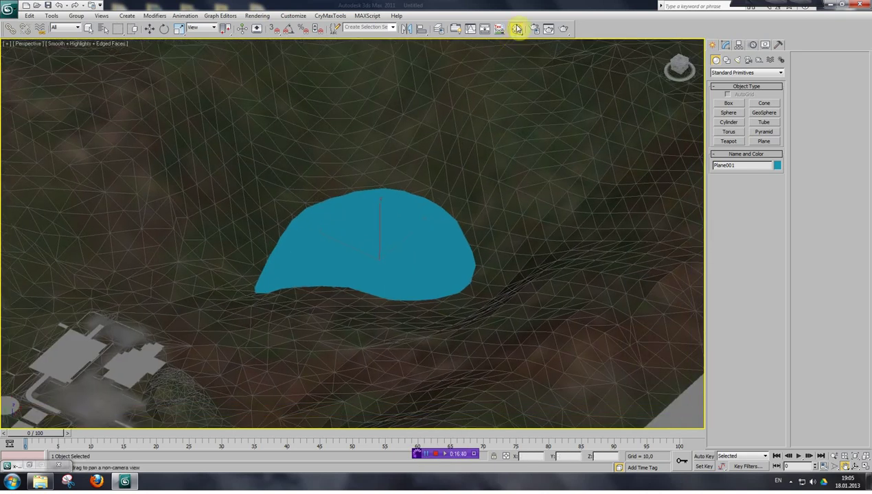
Choose a Bitmap map for the diffuse color of the second material, 02 - Default, in the Material Editor.
click(516, 29)
click(39, 79)
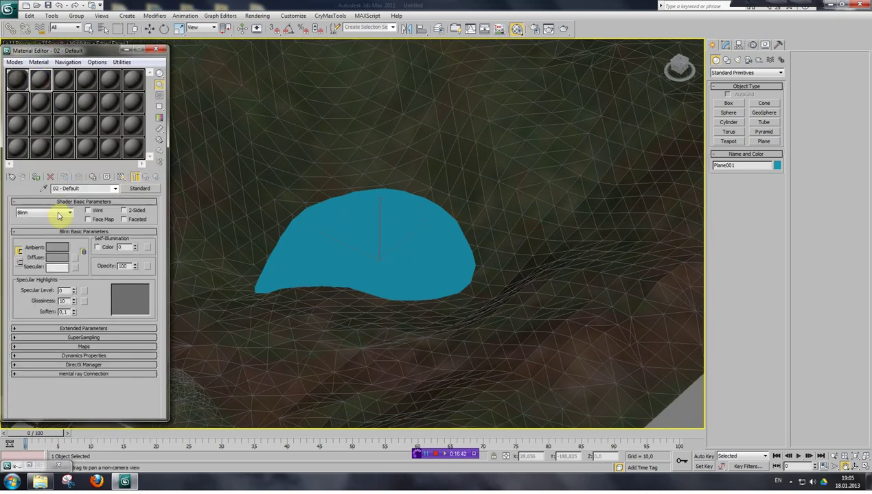
click(75, 257)
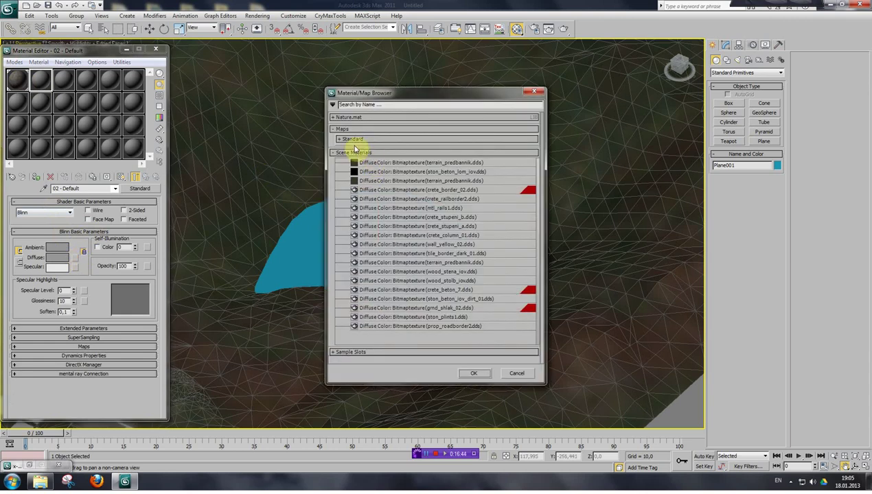
click(341, 139)
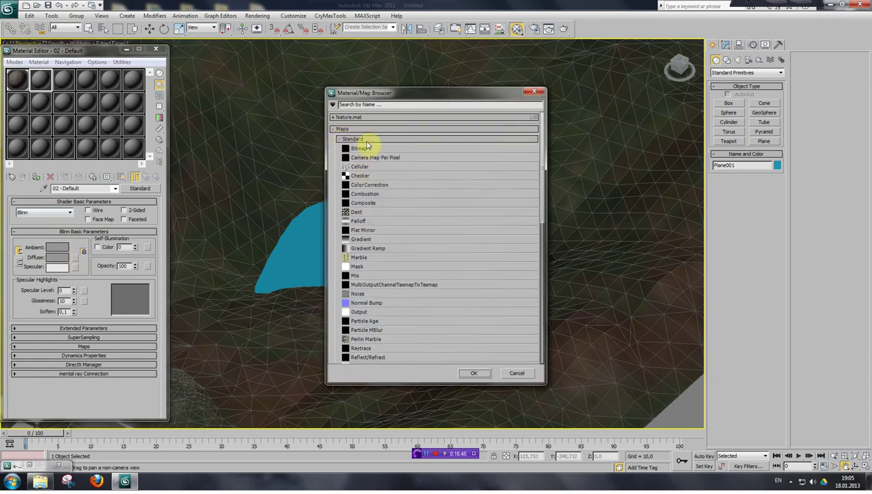
double_click(366, 151)
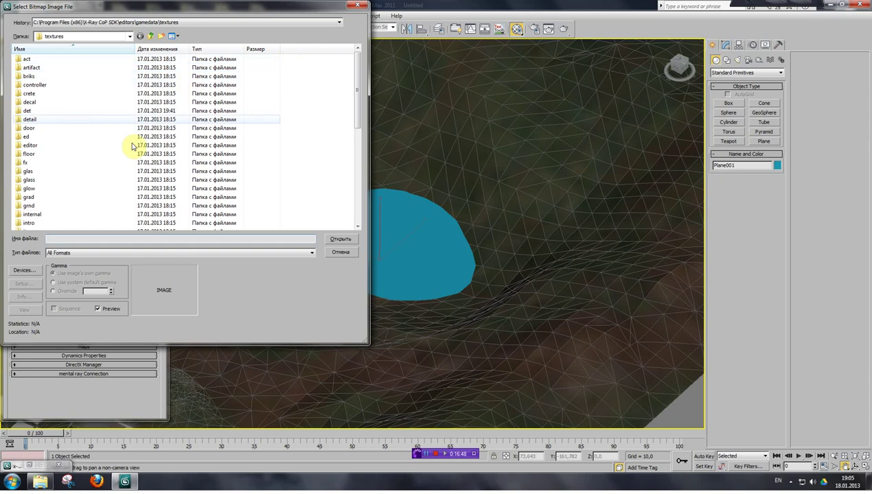
Load water_water.dds from the water textures folder as the diffuse bitmap, copying its base name water_water to the clipboard.
drag(358, 103, 251, 223)
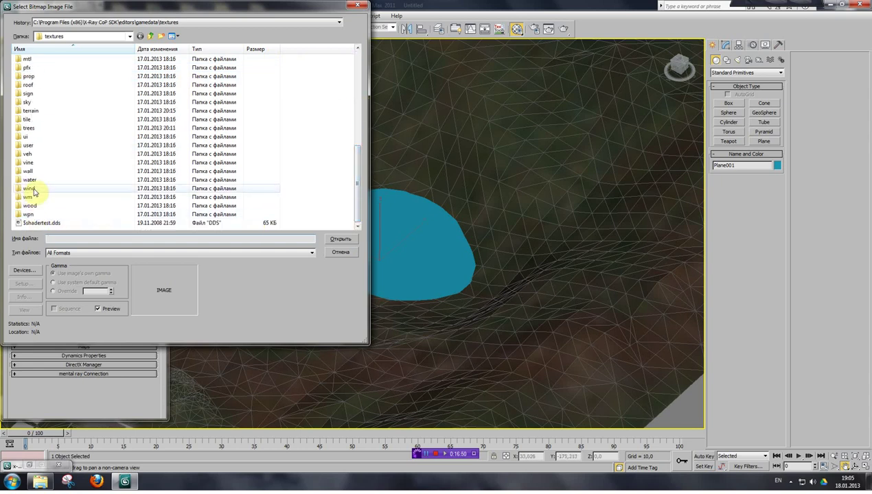
drag(357, 77, 356, 204)
click(24, 216)
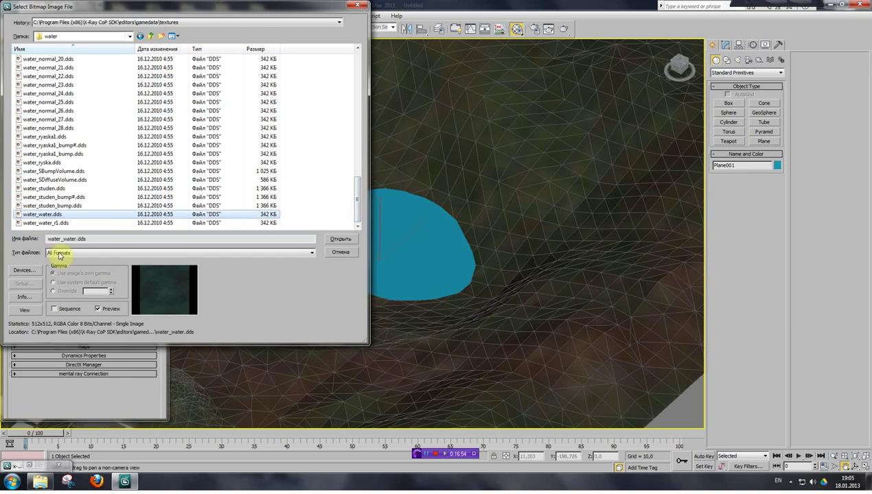
click(77, 239)
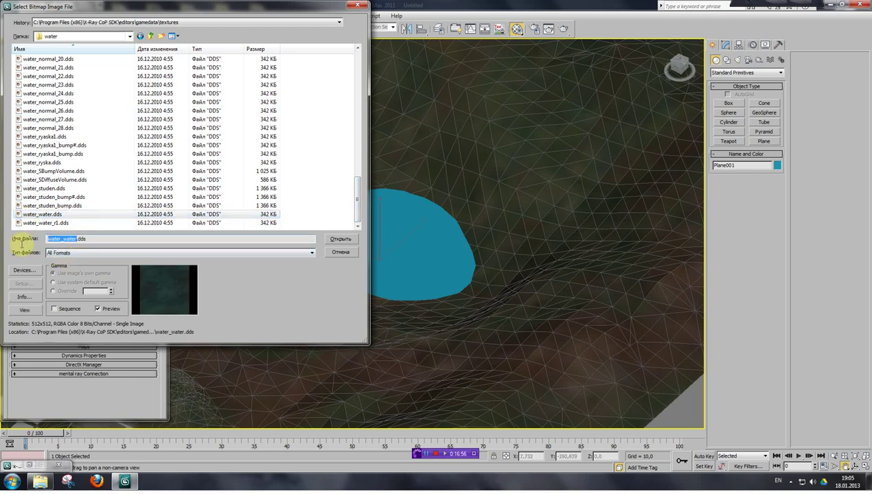
key(ctrl+c)
click(340, 239)
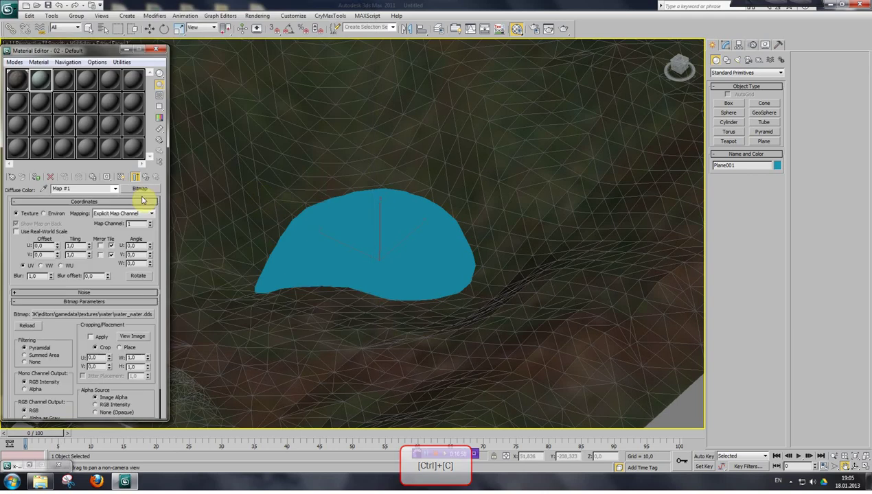
Assign the water material to the plane, rename the material water_water and close the Material Editor.
click(35, 177)
click(148, 178)
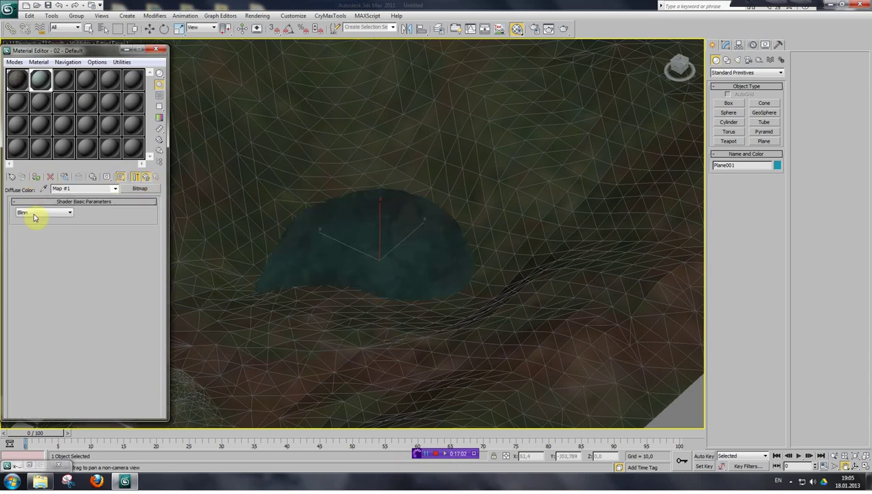
key(ctrl+v)
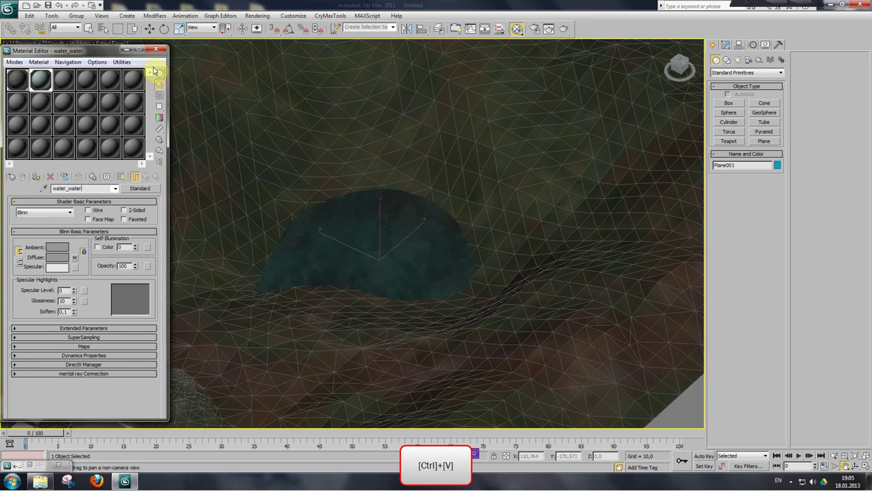
mouse_move(376, 227)
middle_down()
mouse_move(349, 222)
mouse_move(395, 218)
mouse_move(366, 224)
middle_up()
scroll(327, 228, up, 4)
click(159, 51)
Convert the water plane to an Editable Poly.
scroll(395, 218, up, 2)
scroll(396, 218, down, 4)
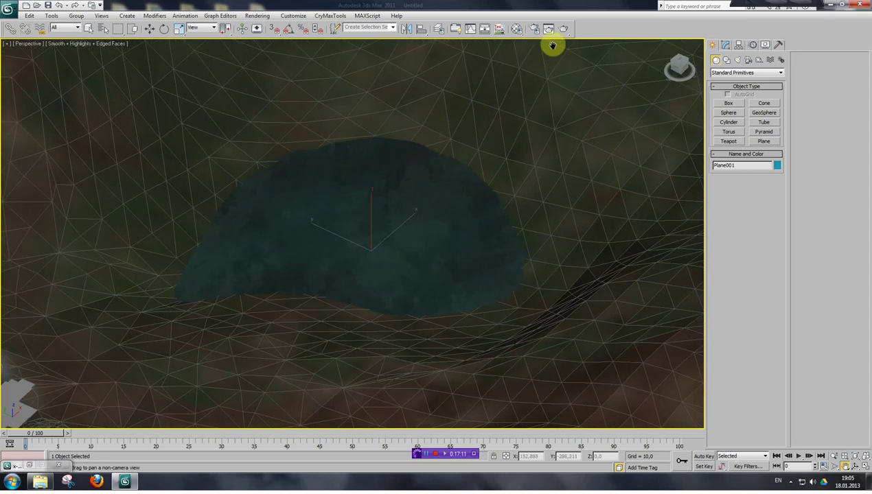
click(725, 45)
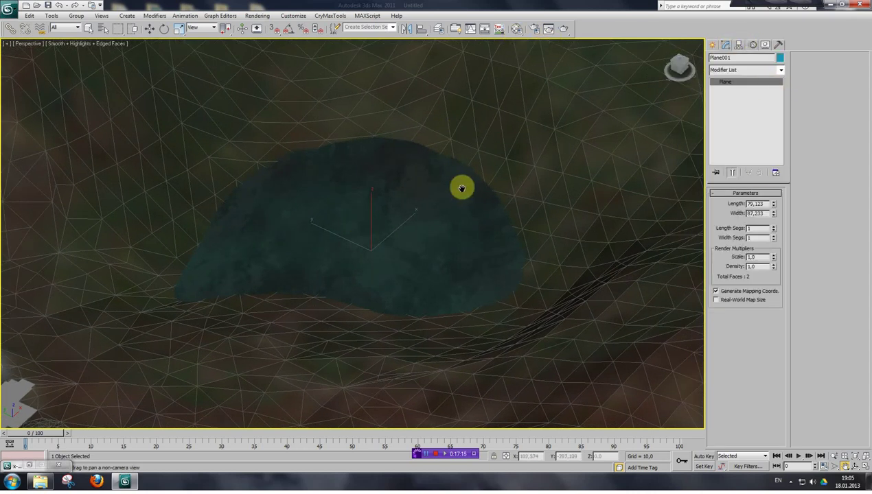
right_click(460, 214)
mouse_move(484, 292)
click(566, 300)
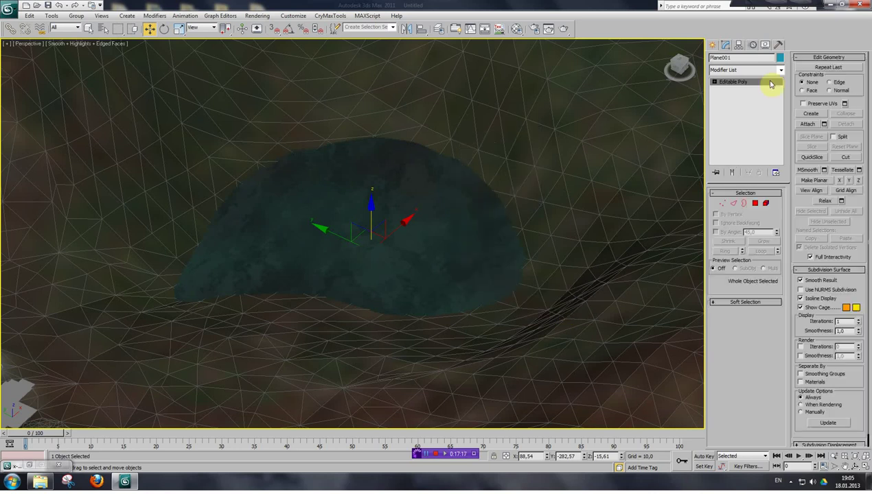
Add an Unwrap UVW modifier to the plane and open its UV editor in face selection mode.
click(779, 70)
scroll(771, 249, down, 15)
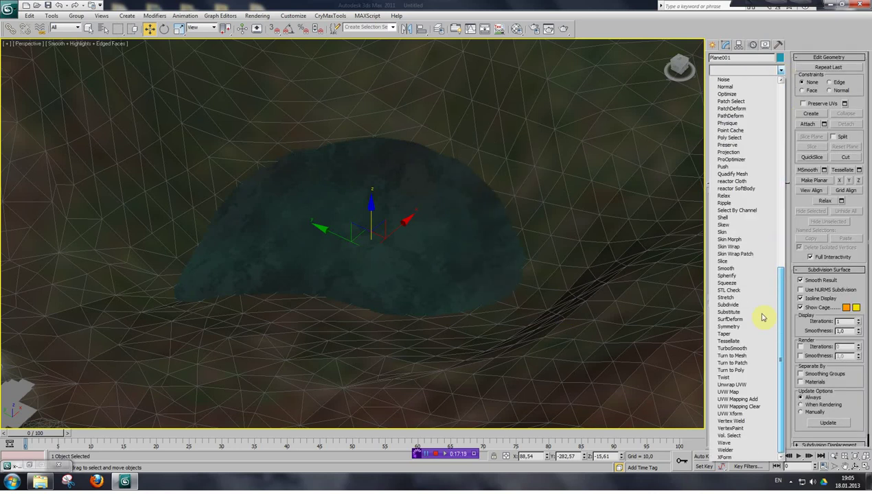
click(738, 383)
click(743, 298)
scroll(123, 201, down, 5)
click(156, 375)
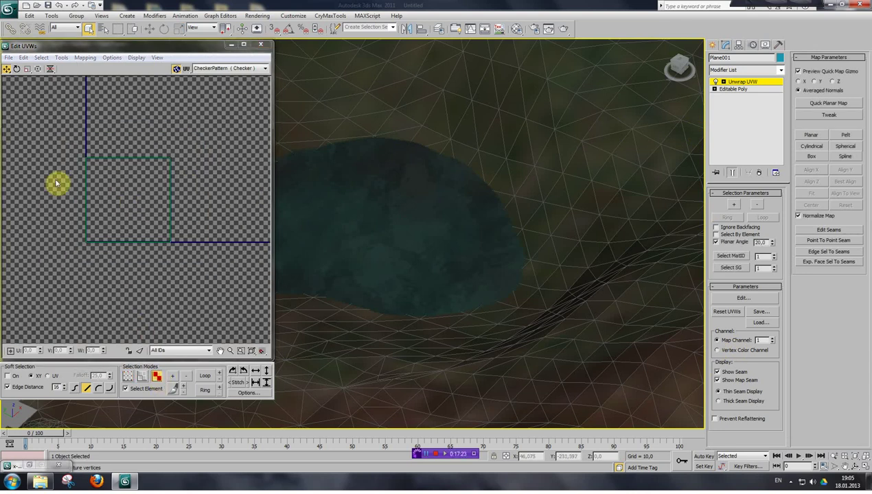
Enlarge the plane's UV face freehand so the water texture tiles more densely, and close the UV editor.
click(346, 202)
key(F2)
click(40, 69)
drag(118, 218, 153, 208)
click(261, 45)
Examine the water texture's tiling on the plane up close and from a distance.
key(ctrl+p)
drag(301, 277, 335, 302)
drag(283, 305, 332, 240)
scroll(381, 206, up, 5)
scroll(385, 261, down, 3)
drag(389, 235, 428, 201)
scroll(364, 263, up, 3)
scroll(426, 202, down, 3)
drag(342, 241, 358, 243)
scroll(373, 289, up, 2)
scroll(409, 260, up, 1)
scroll(408, 259, up, 1)
middle_drag(409, 259, 348, 218)
scroll(356, 249, down, 1)
scroll(432, 274, down, 3)
middle_drag(286, 280, 339, 266)
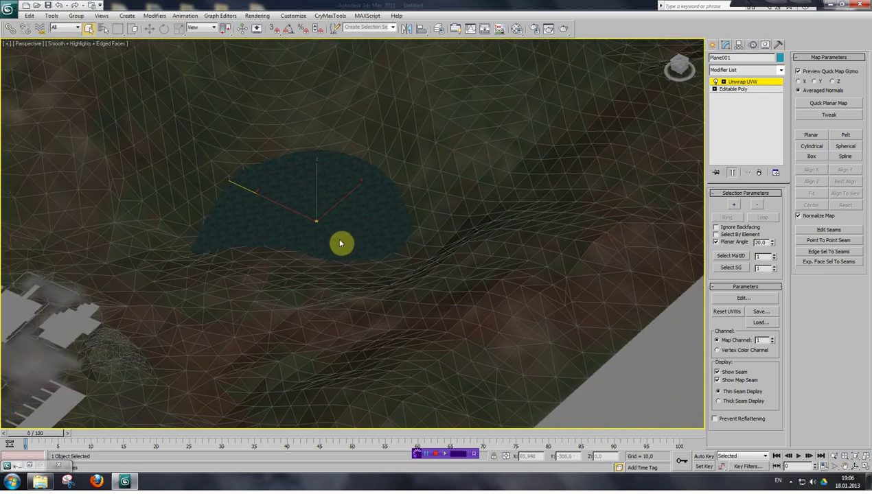
Collapse the plane's UV unwrap into an Editable Poly and add a Subdivide modifier.
right_click(341, 243)
click(414, 328)
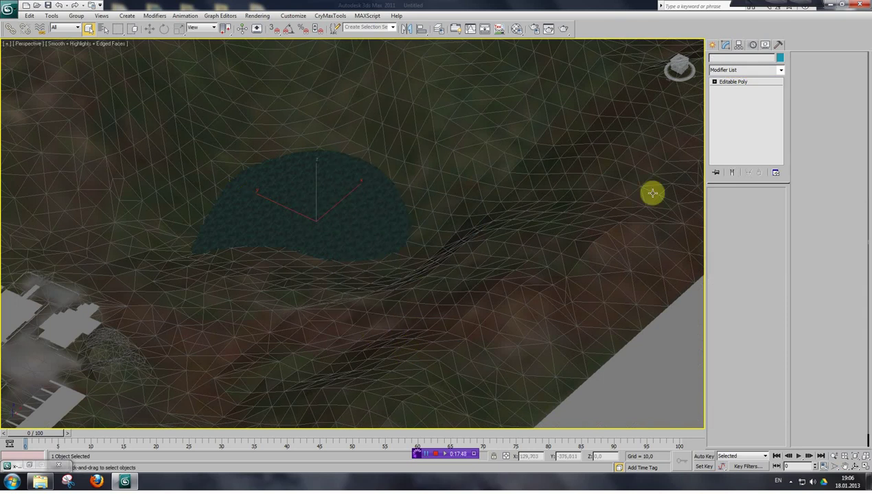
click(780, 69)
drag(781, 89, 781, 345)
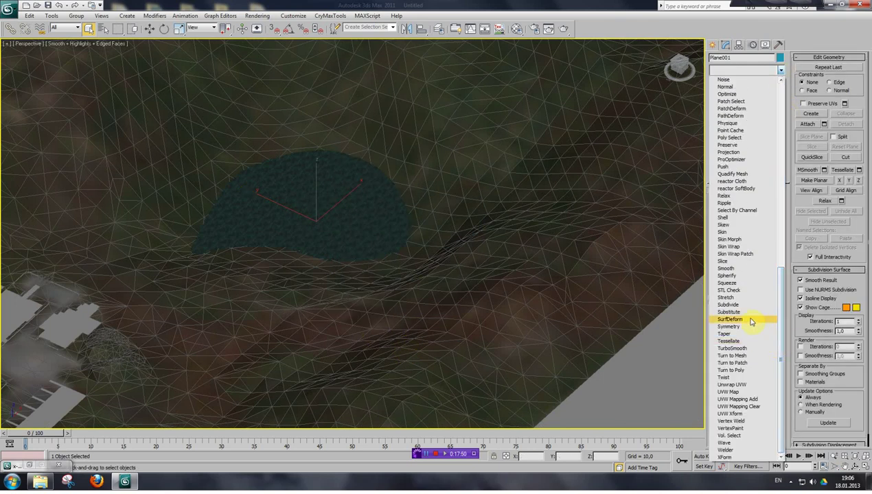
click(729, 305)
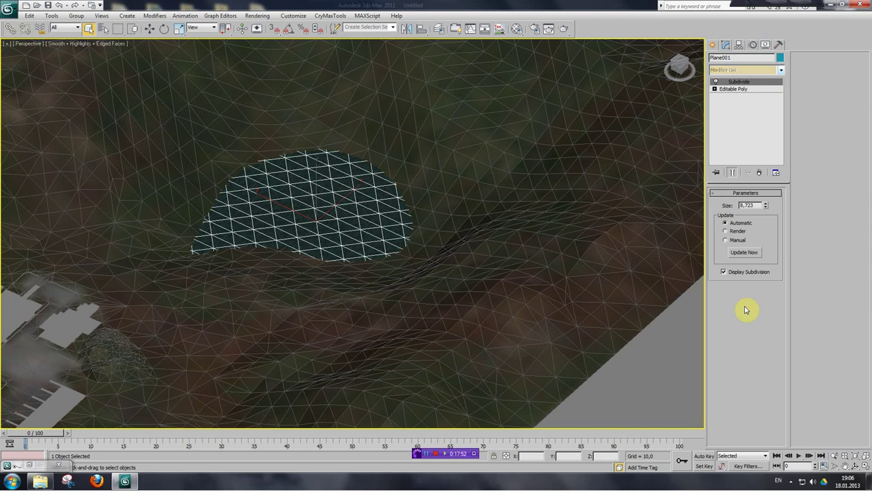
Set the Subdivide size to 100 and collapse the plane to an Editable Poly.
middle_drag(364, 256, 340, 251)
scroll(330, 302, up, 5)
drag(339, 250, 270, 247)
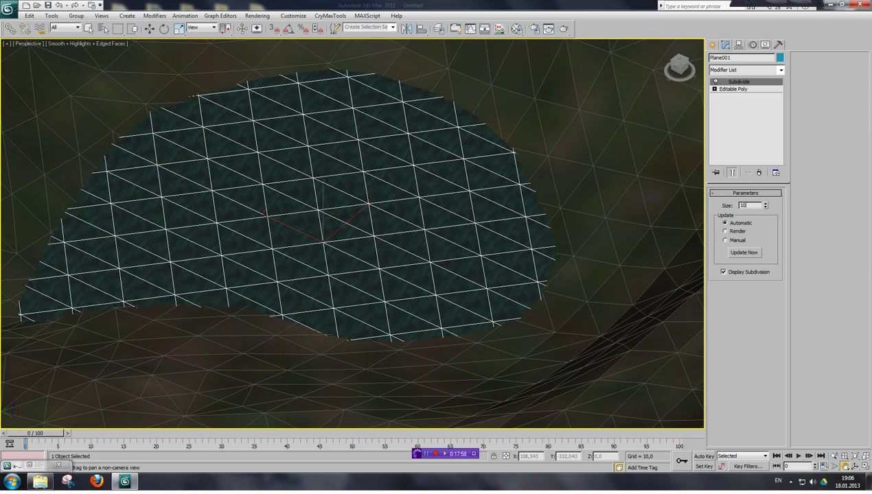
text(100)
key(Return)
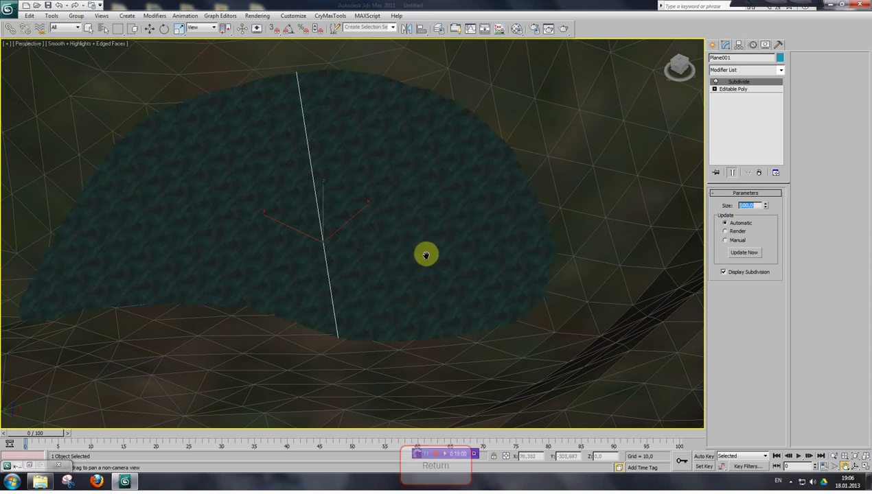
drag(425, 253, 447, 230)
scroll(448, 229, down, 3)
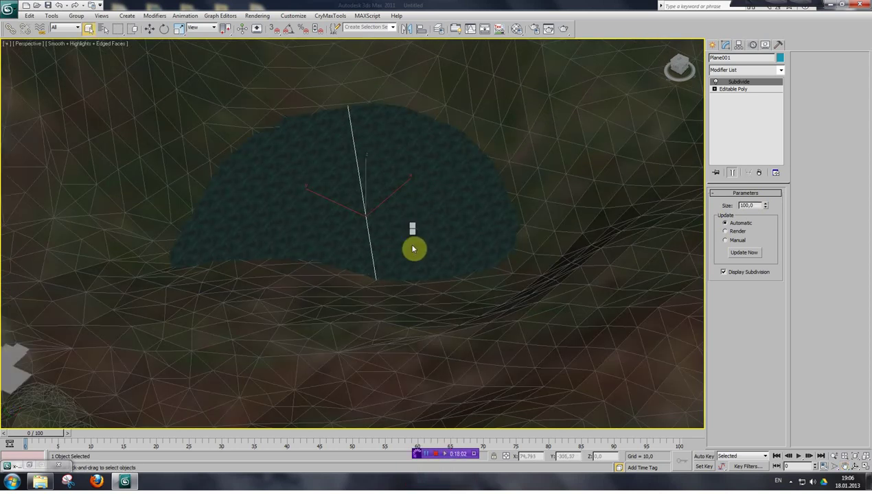
mouse_move(446, 306)
click(480, 322)
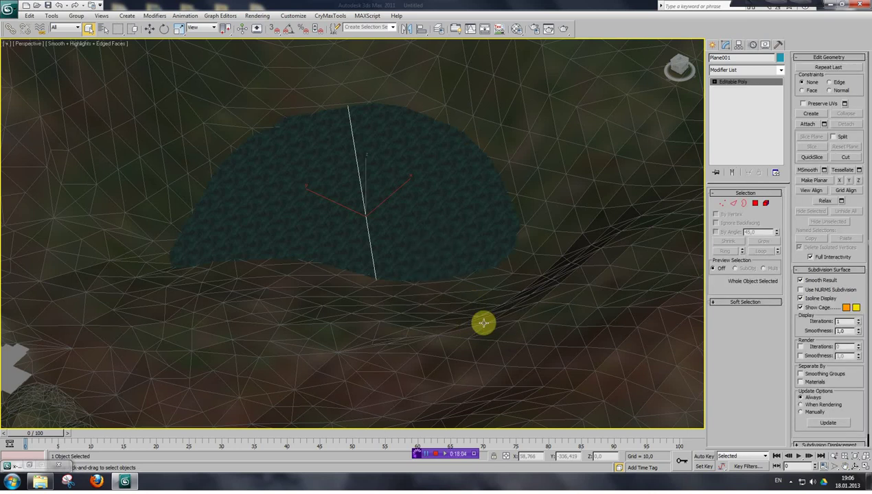
Select the main terrain mesh, Object001, instead of the water plane.
key(ctrl+p)
drag(267, 302, 496, 240)
scroll(492, 239, down, 5)
drag(243, 280, 526, 279)
drag(275, 253, 329, 305)
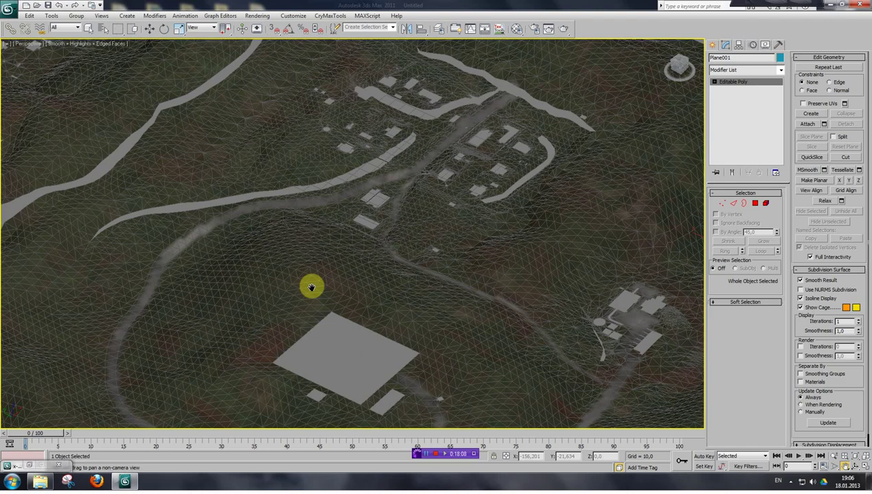
scroll(288, 276, down, 2)
drag(270, 275, 422, 243)
click(91, 31)
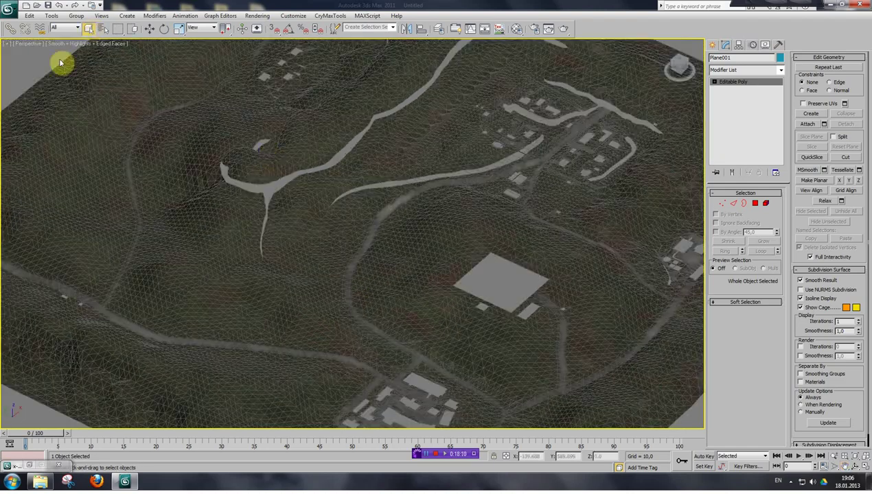
click(196, 224)
scroll(397, 275, down, 3)
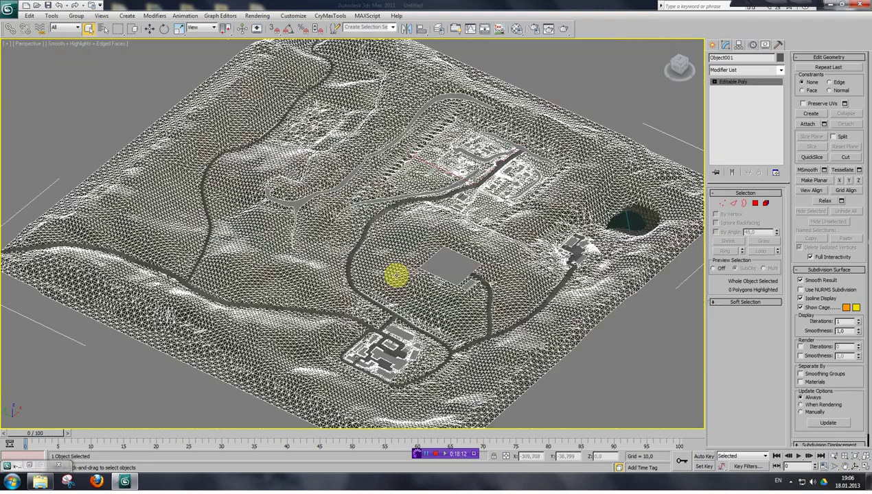
Switch the terrain mesh to polygon selection near the narrow road and toggle the shaded display of selected faces.
scroll(431, 276, up, 3)
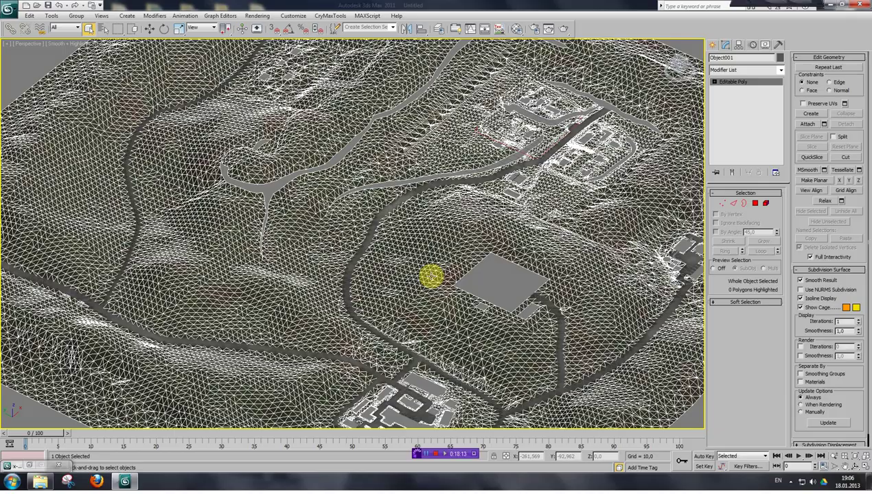
scroll(431, 276, up, 2)
key(ctrl+p)
drag(286, 349, 306, 263)
middle_drag(464, 265, 343, 301)
scroll(370, 304, up, 5)
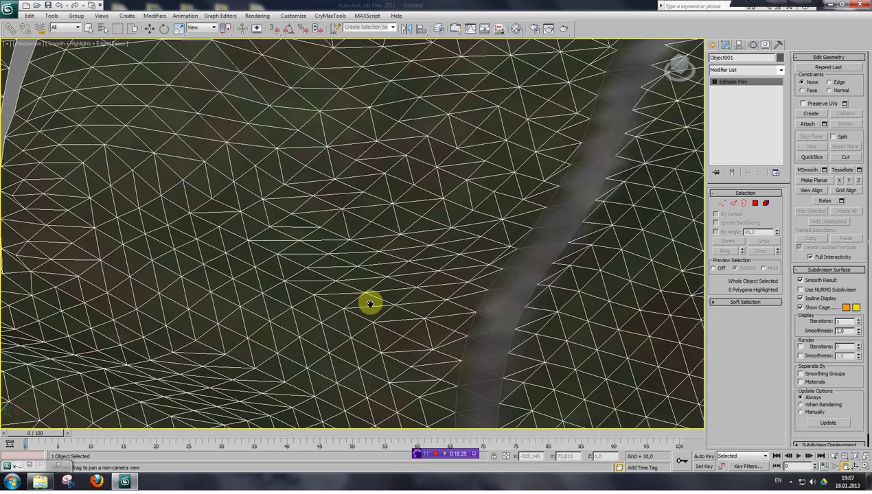
drag(417, 287, 466, 241)
click(754, 204)
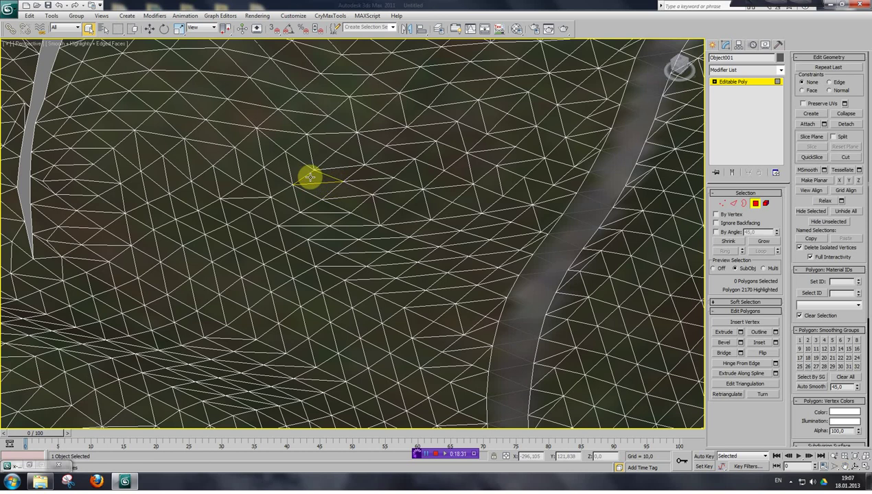
key(F2)
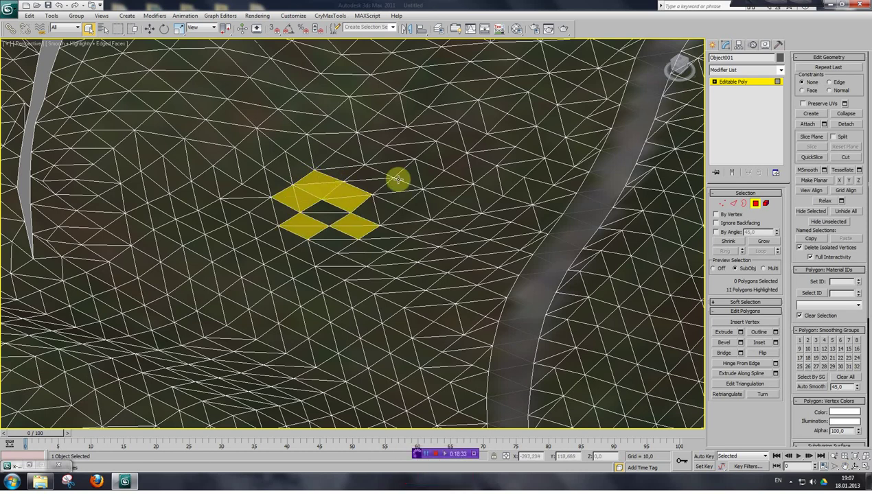
mouse_move(377, 184)
mouse_down()
mouse_move(488, 196)
mouse_move(516, 222)
mouse_move(421, 184)
mouse_up()
mouse_move(494, 188)
mouse_down()
mouse_move(436, 171)
mouse_move(443, 156)
mouse_up()
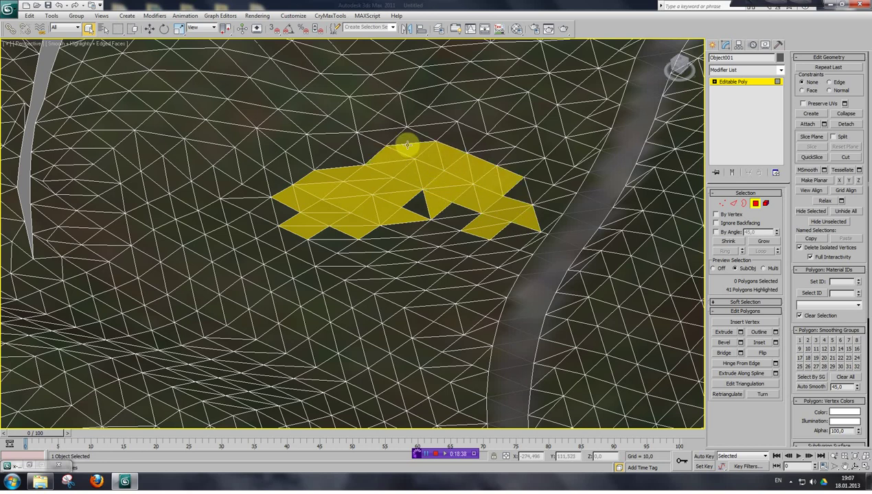
drag(388, 210, 405, 215)
right_click(459, 138)
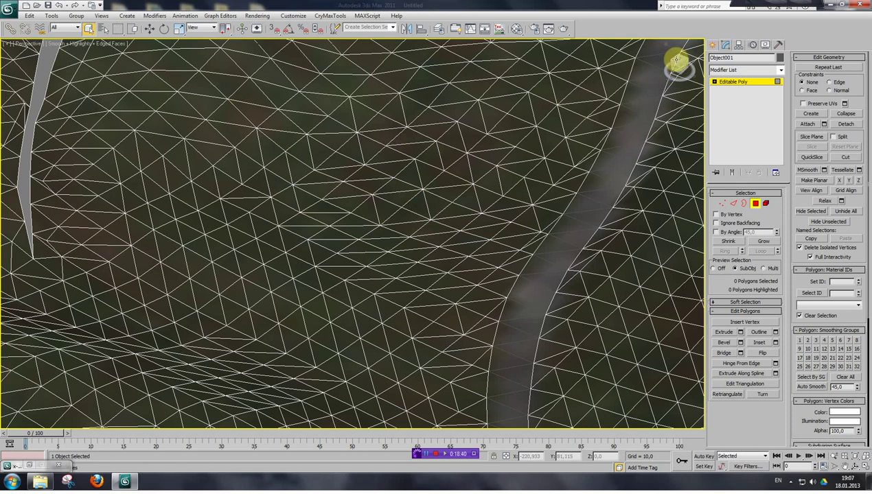
Select a rectangular block of terrain polygons beside the narrow road, viewed from above.
drag(678, 59, 677, 64)
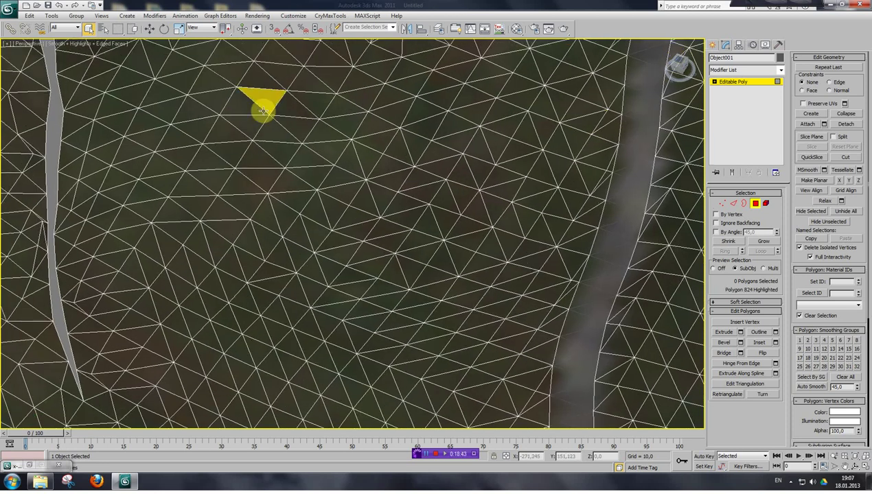
scroll(121, 41, up, 2)
drag(366, 189, 570, 398)
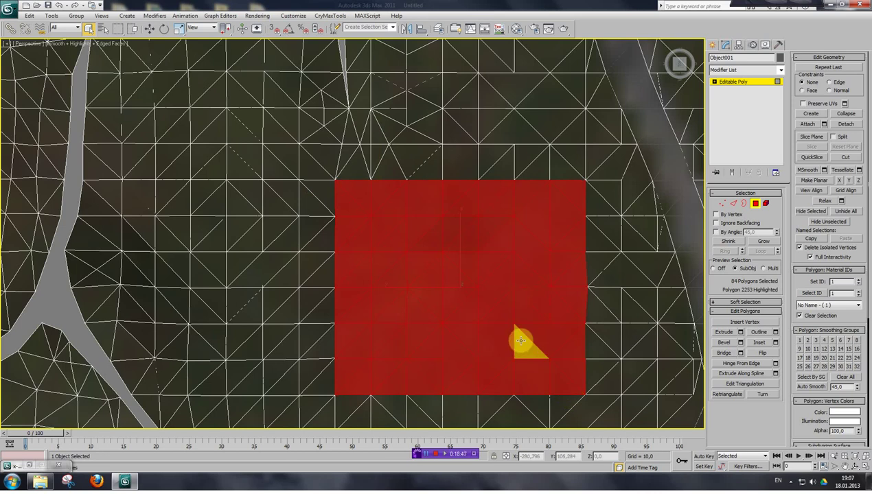
Remove the outer strip of polygons on the uphill side from the rectangular selection.
key(ctrl+p)
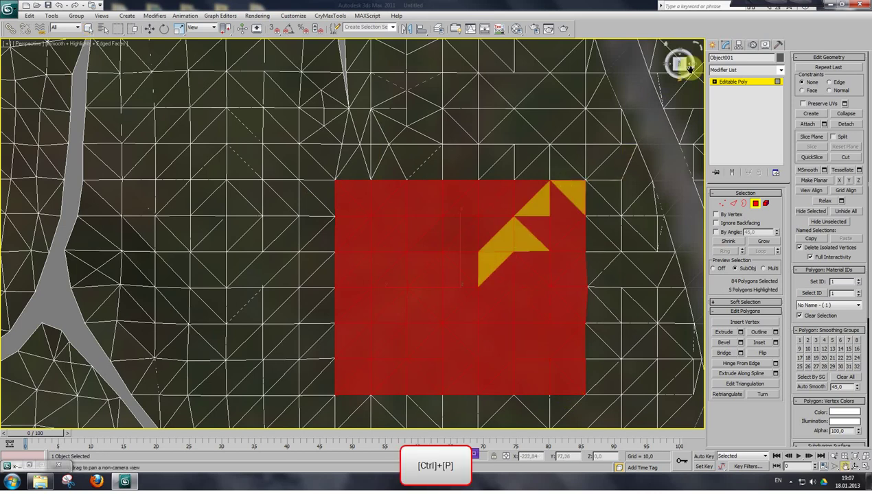
drag(680, 63, 638, 348)
drag(509, 231, 378, 193)
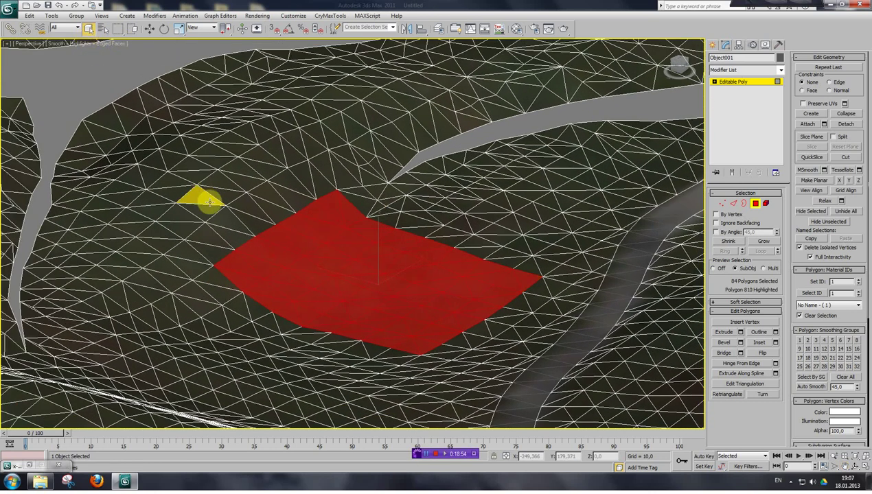
mouse_move(220, 195)
ctrl+mouse_down()
mouse_move(182, 177)
mouse_move(209, 221)
ctrl+mouse_up()
alt+drag(172, 167, 246, 278)
alt+drag(232, 224, 293, 244)
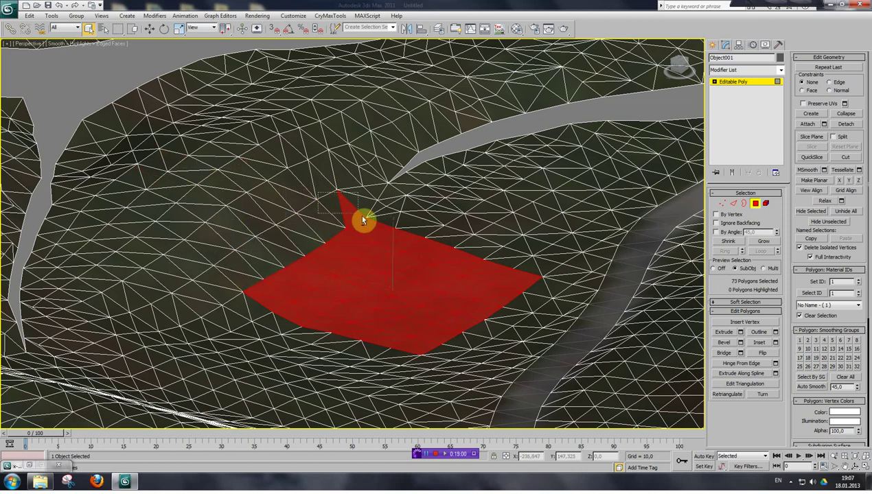
Flatten the selected polygons with View Align from the top view and inspect the plot from a low angle.
click(674, 61)
click(679, 63)
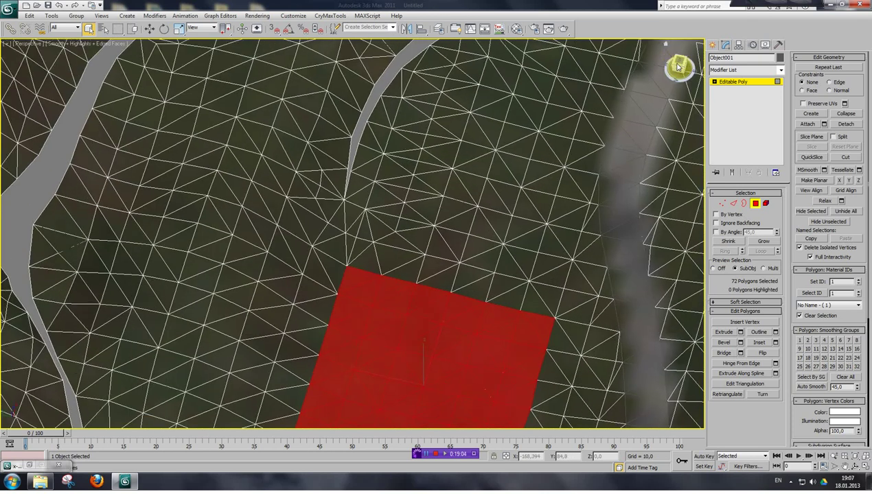
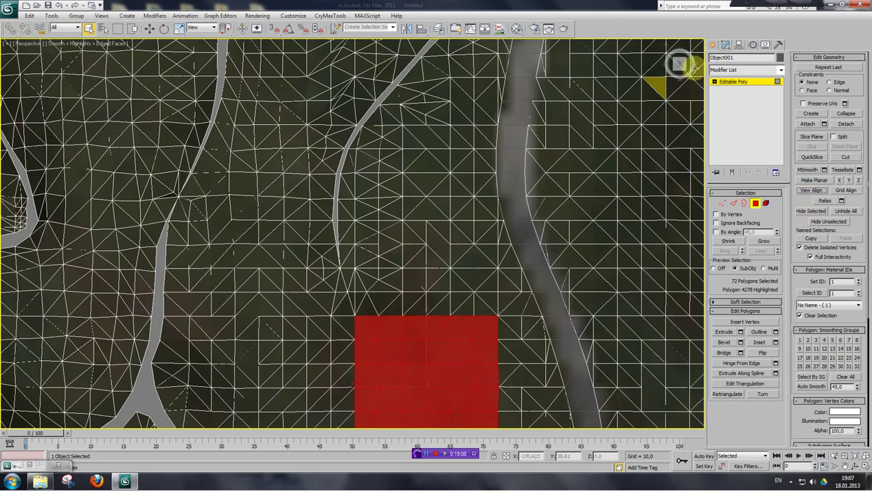
click(677, 64)
drag(678, 63, 664, 72)
key(ctrl+p)
drag(500, 264, 628, 110)
mouse_move(675, 66)
mouse_down()
mouse_move(676, 80)
mouse_move(663, 71)
mouse_move(684, 69)
mouse_up()
drag(452, 324, 469, 306)
scroll(466, 350, up, 4)
drag(437, 331, 284, 167)
Lower the flattened plot along the Z axis to about -0,597.
click(150, 28)
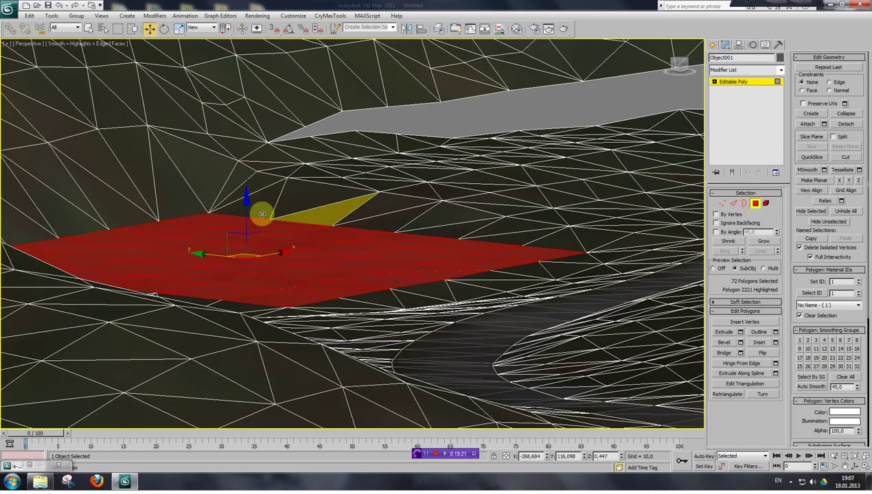
drag(243, 200, 243, 212)
drag(681, 56, 663, 72)
scroll(506, 181, down, 5)
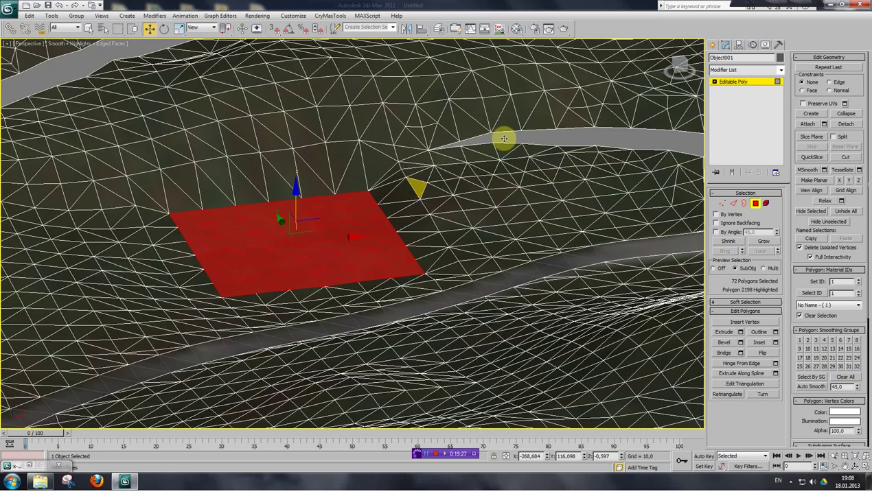
Select bands of vertices along all four edges of the flattened plot in the top view.
scroll(525, 136, up, 3)
click(680, 66)
click(681, 63)
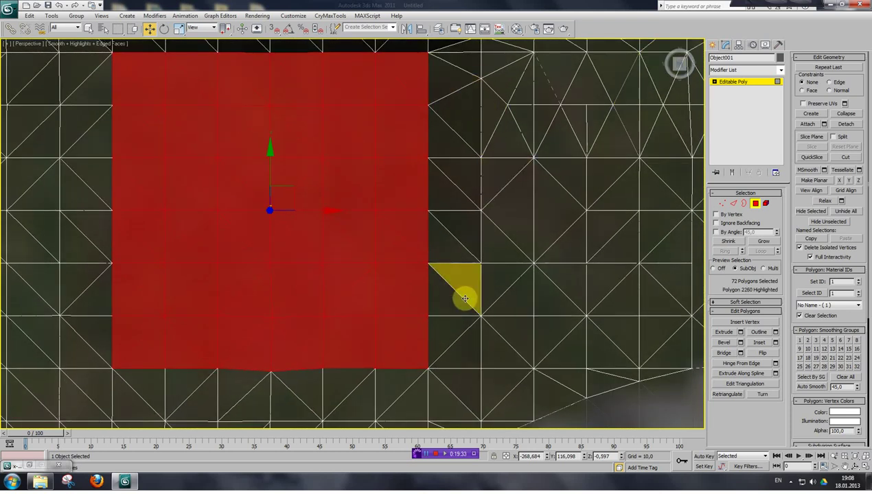
click(721, 203)
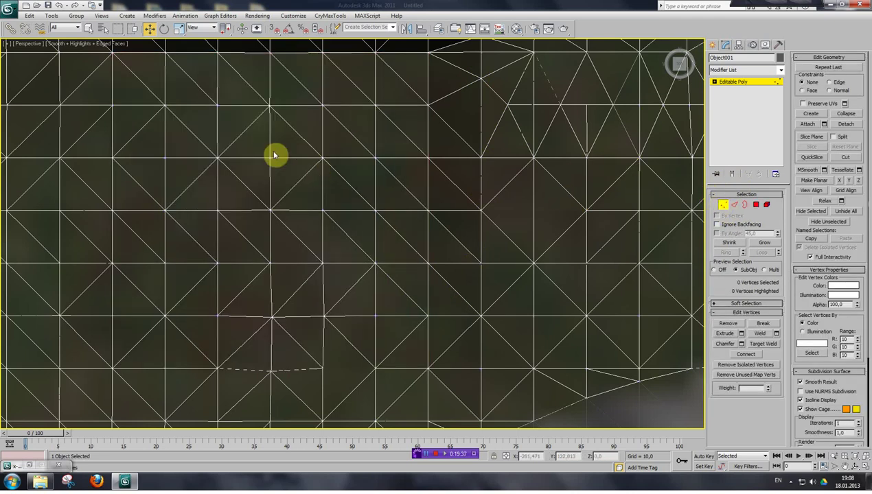
scroll(243, 134, down, 4)
drag(210, 138, 391, 172)
ctrl+drag(383, 140, 422, 304)
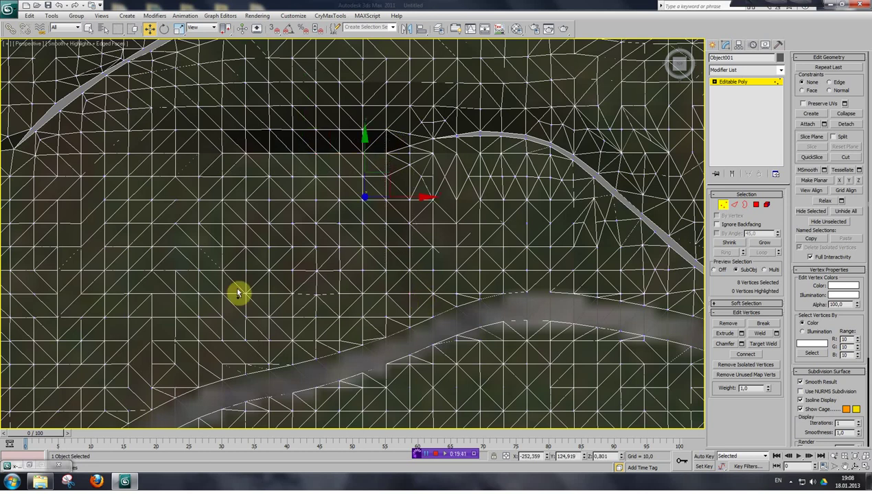
ctrl+drag(200, 288, 406, 309)
ctrl+click(174, 139)
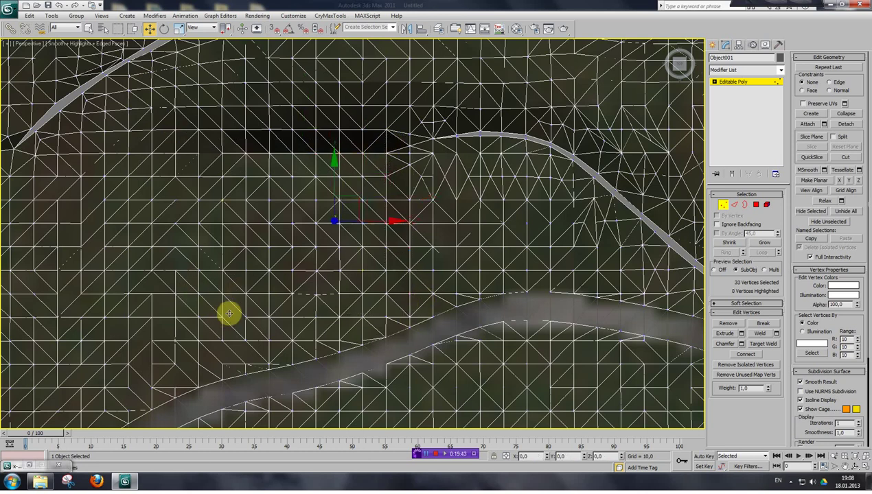
click(90, 29)
ctrl+drag(158, 89, 253, 299)
Relax the selected edge vertices to smooth the transition between the flat plot and the surrounding terrain.
drag(675, 68, 690, 33)
key(F3)
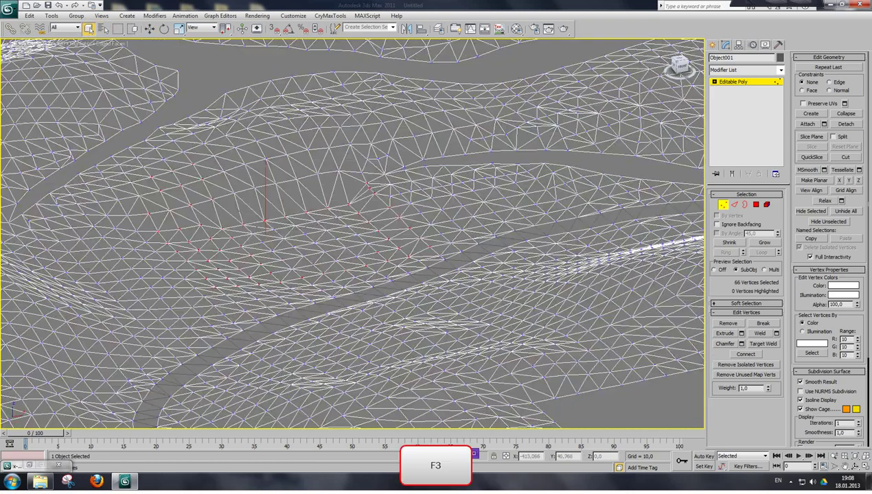
scroll(382, 273, up, 10)
key(F3)
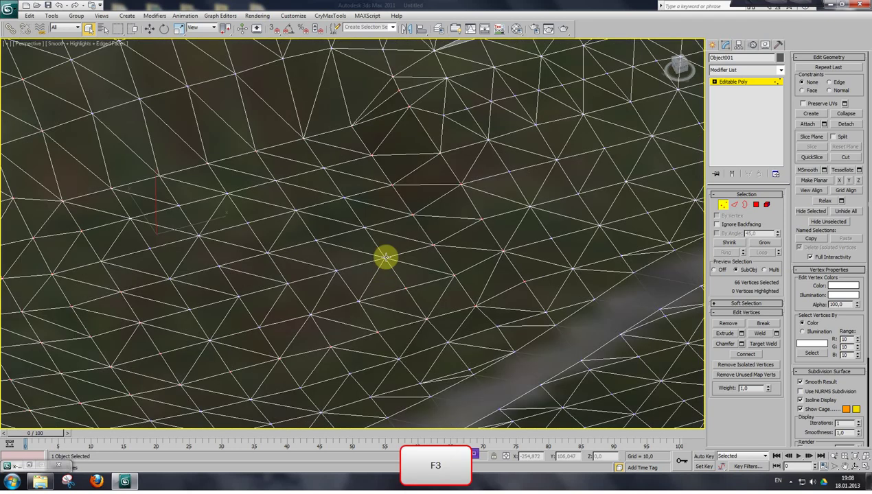
click(823, 201)
drag(680, 66, 646, 82)
key(ctrl+p)
drag(250, 302, 328, 272)
scroll(328, 273, up, 1)
scroll(328, 272, down, 4)
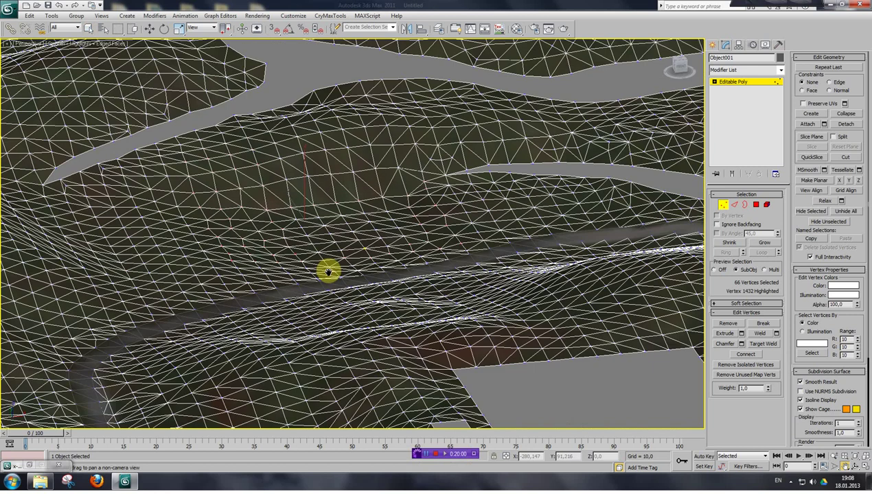
Start merging an external scene and browse to the Здания folder inside Библиотека.
click(8, 9)
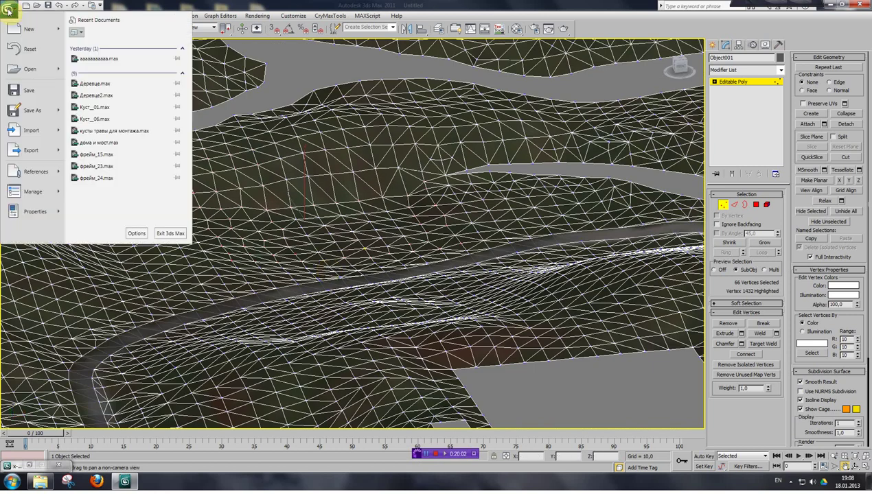
mouse_move(28, 141)
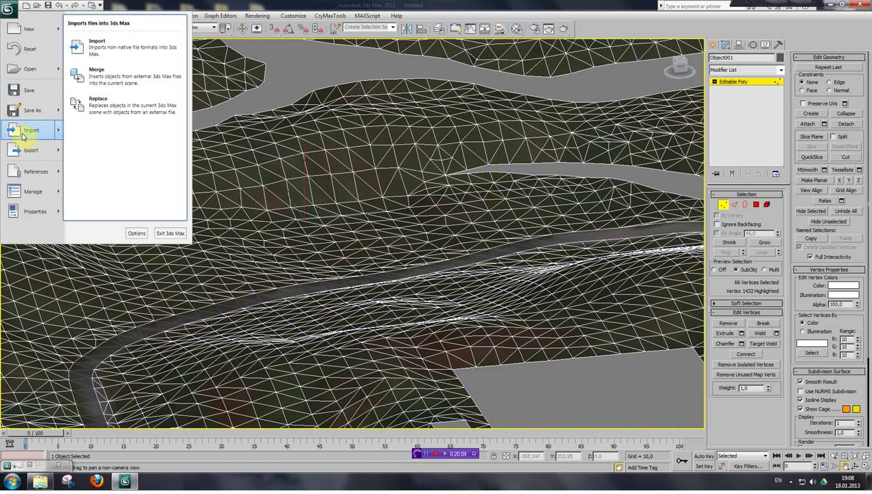
click(94, 81)
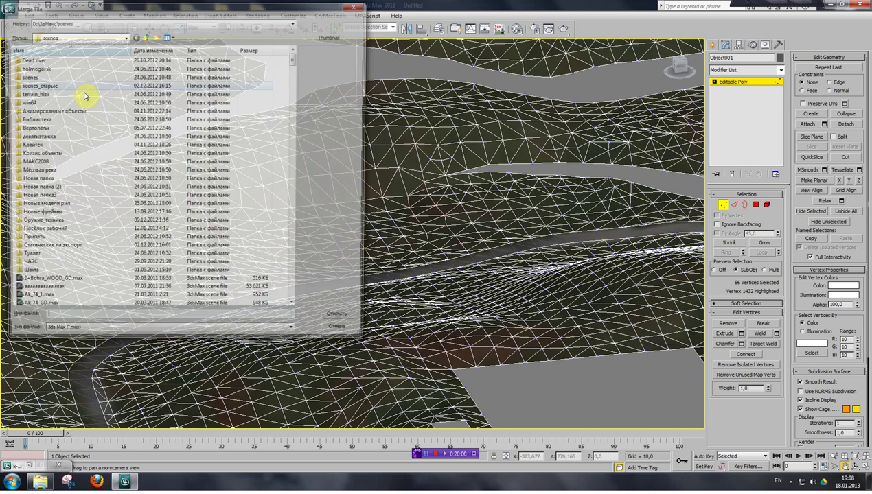
double_click(39, 120)
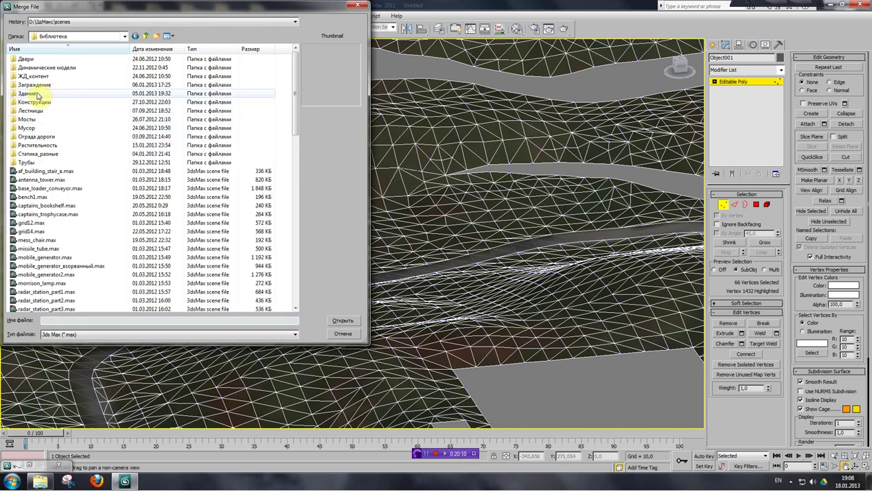
double_click(37, 94)
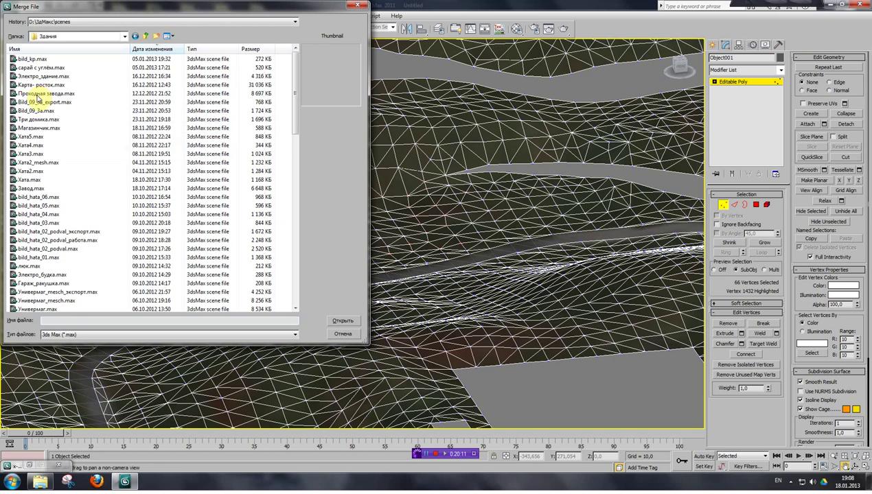
Merge all objects from bild_hata_04.max into the scene.
click(49, 207)
click(49, 214)
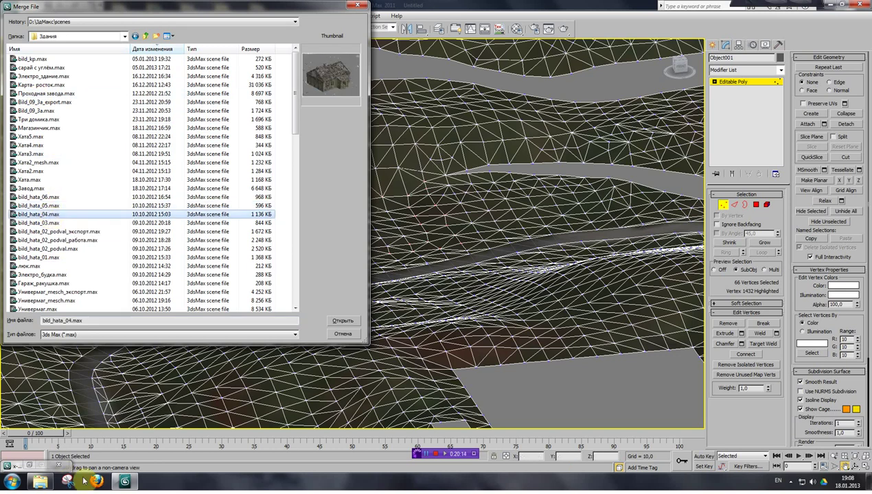
click(333, 324)
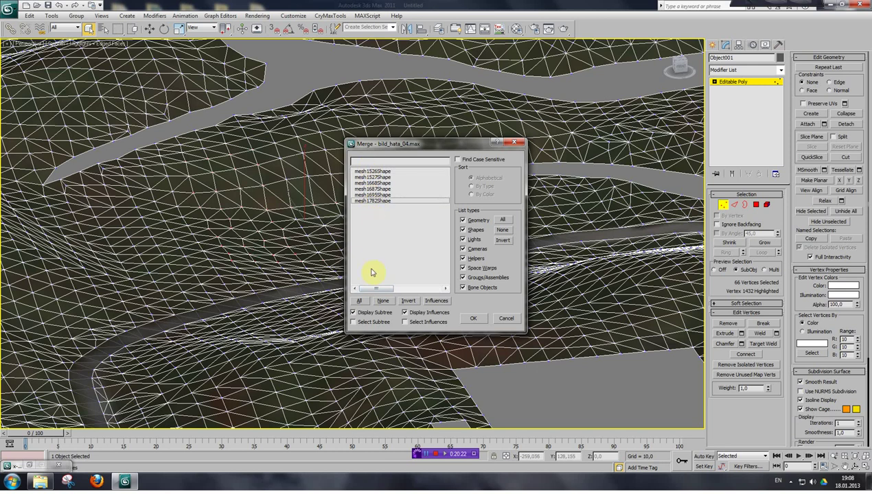
click(362, 304)
click(473, 318)
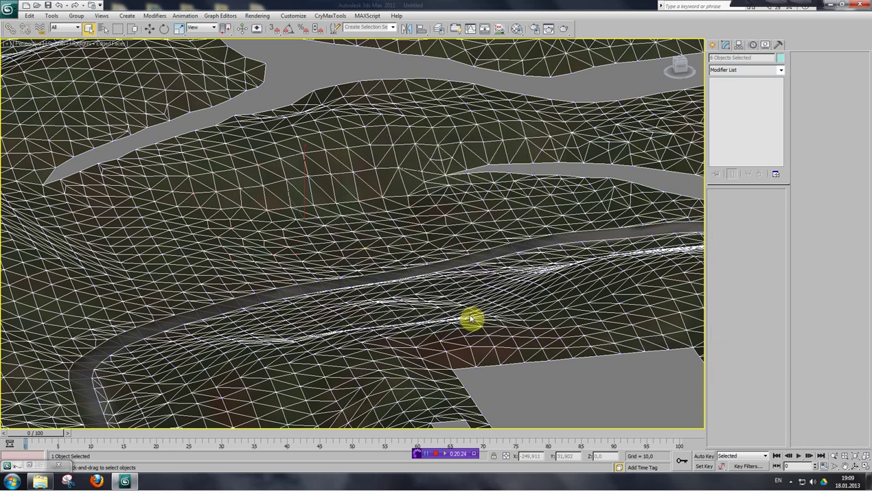
Locate the merged house on the terrain and examine it up close.
key(ctrl+p)
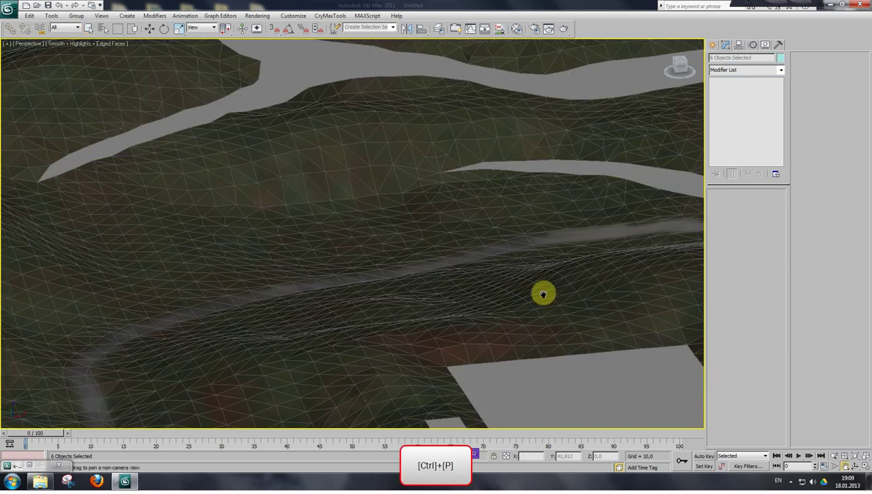
drag(541, 294, 360, 319)
scroll(361, 319, down, 3)
scroll(410, 315, up, 1)
drag(611, 284, 423, 305)
scroll(423, 305, up, 1)
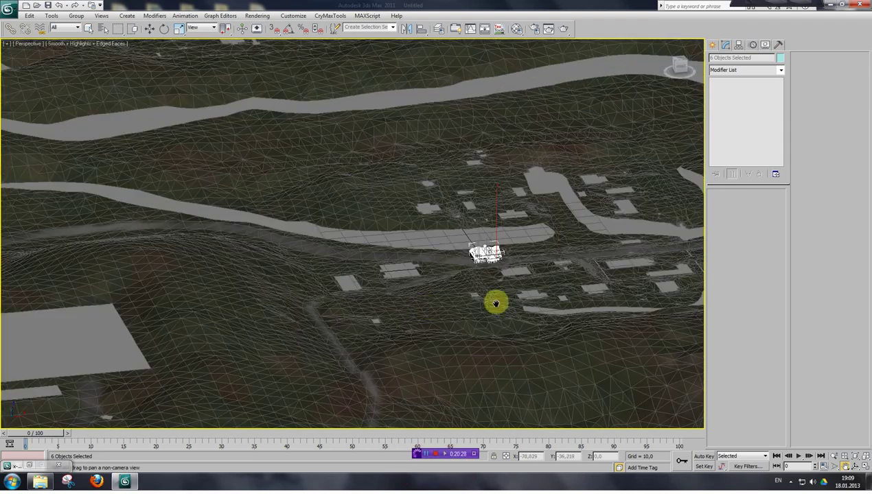
drag(494, 303, 403, 285)
scroll(403, 284, up, 1)
scroll(403, 284, up, 12)
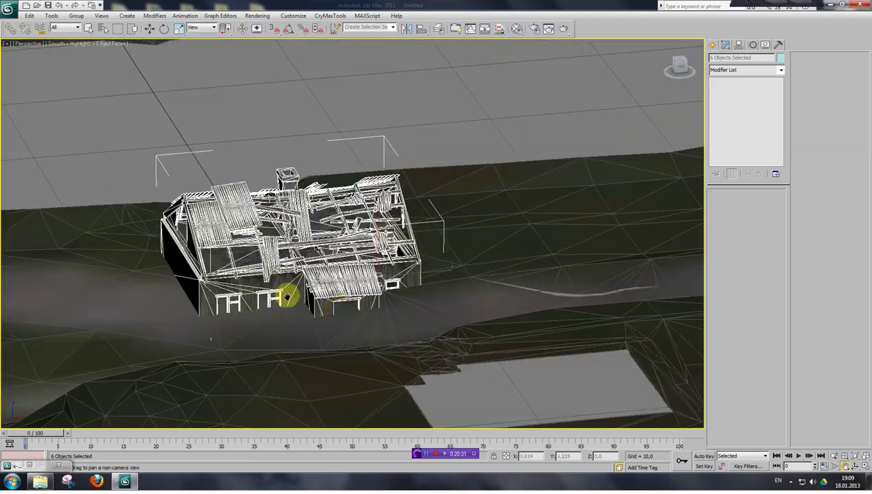
drag(380, 257, 370, 269)
scroll(362, 253, up, 1)
scroll(356, 252, down, 1)
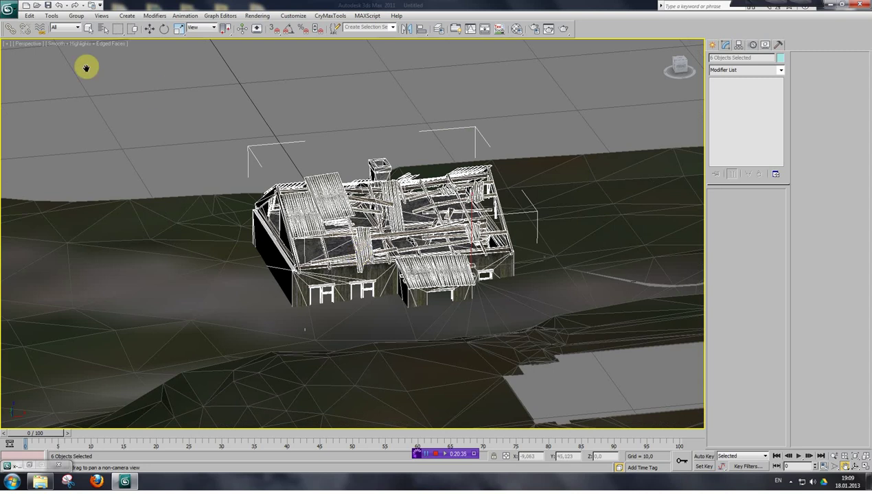
Group the merged house objects under the default group name.
click(76, 17)
click(85, 27)
click(439, 256)
scroll(412, 250, down, 10)
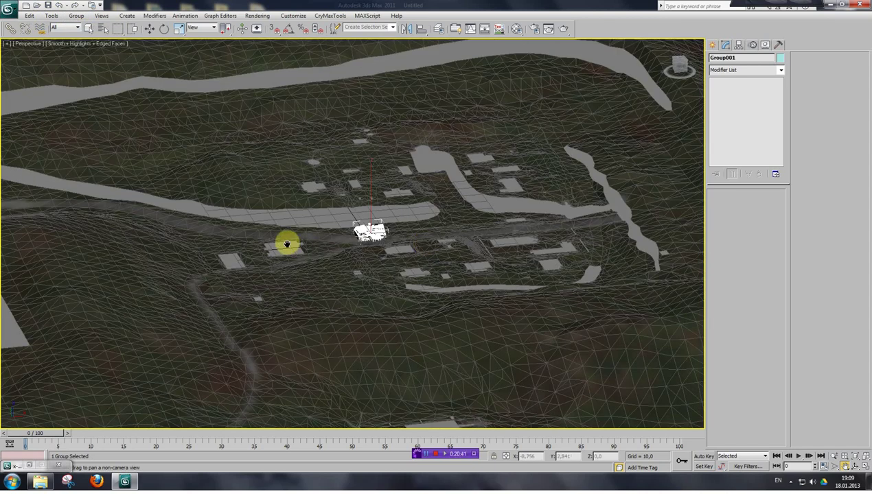
Move the grouped house across the terrain from the village centre to the area of the prepared building plot.
middle_drag(287, 244, 607, 264)
click(148, 29)
drag(691, 250, 566, 257)
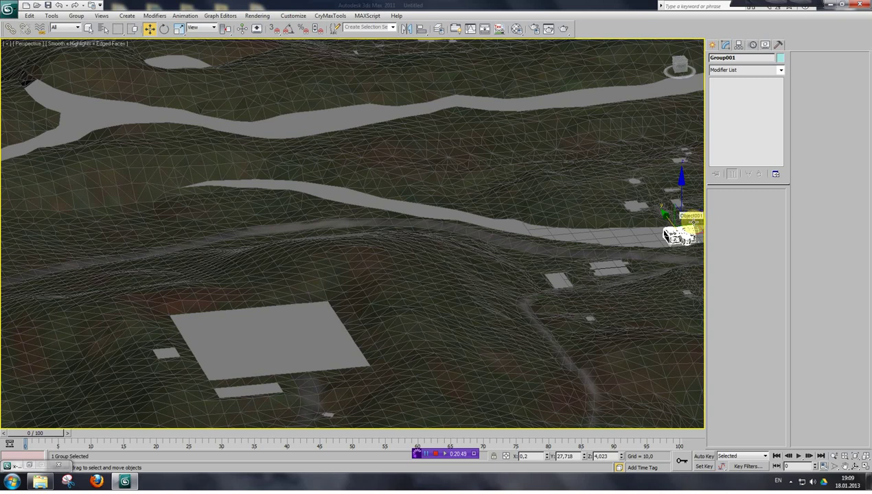
drag(693, 222, 121, 170)
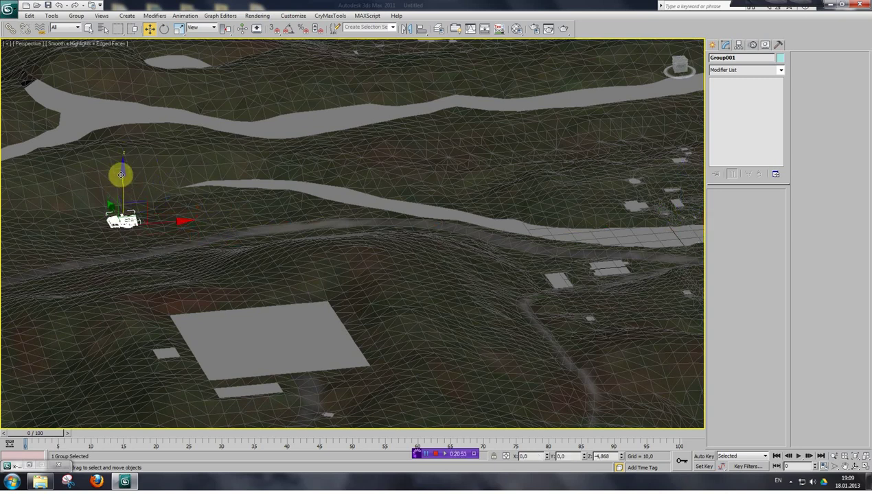
Raise the house above the terrain surface and shift it horizontally to sit over the flat plot.
key(ctrl+p)
key(z)
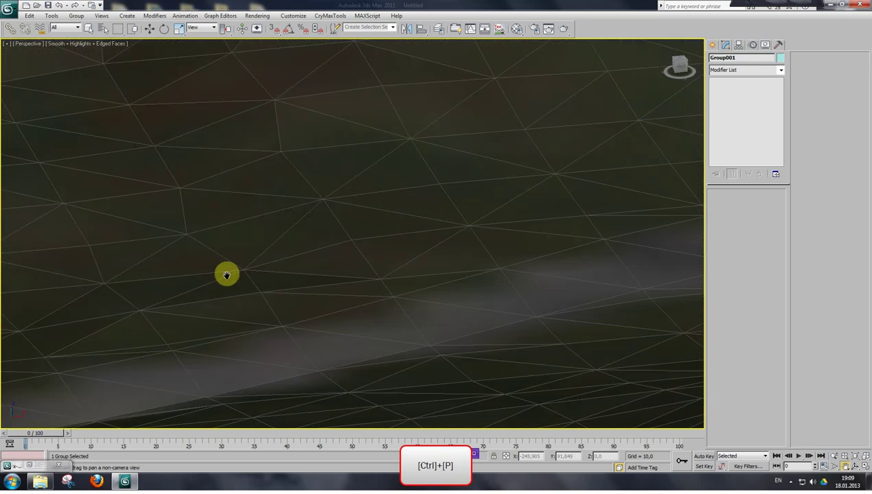
drag(392, 268, 368, 288)
click(149, 30)
drag(328, 170, 326, 110)
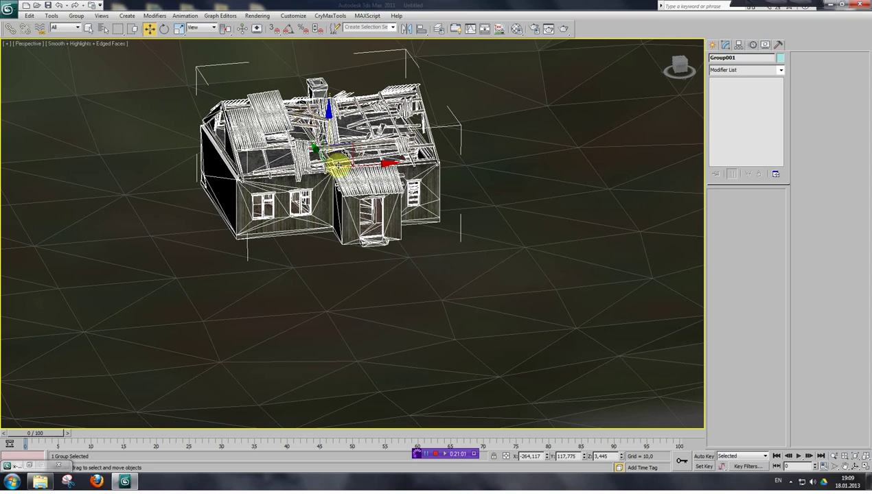
drag(338, 160, 325, 230)
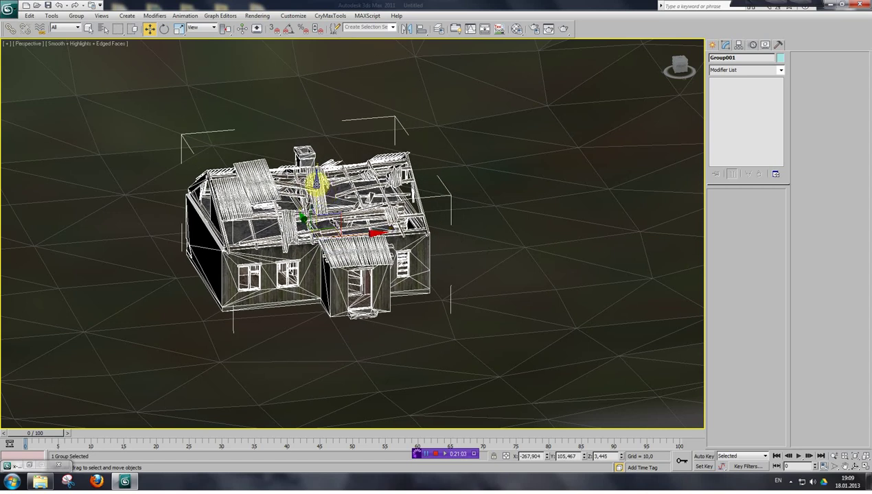
drag(315, 184, 310, 182)
Snap the house's front bottom corner onto the nearest terrain vertex with 3D snapping, then switch snapping off.
scroll(309, 210, up, 5)
key(ctrl+p)
drag(321, 275, 443, 208)
click(150, 29)
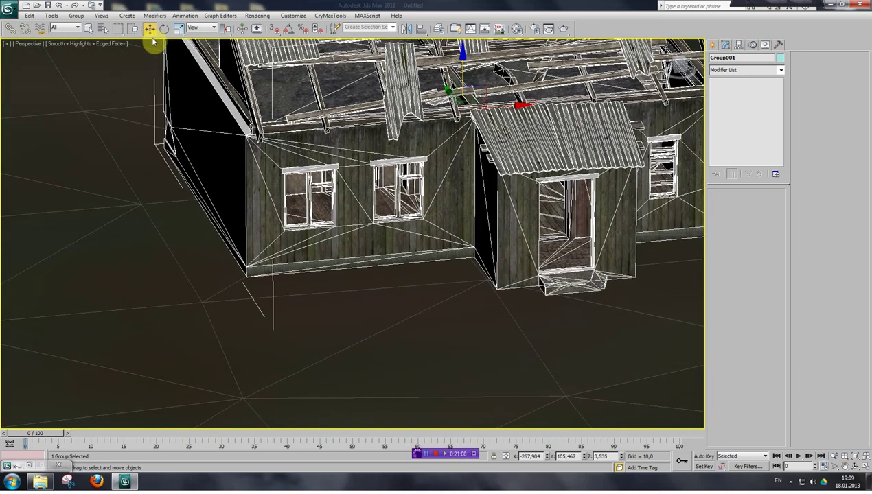
click(273, 29)
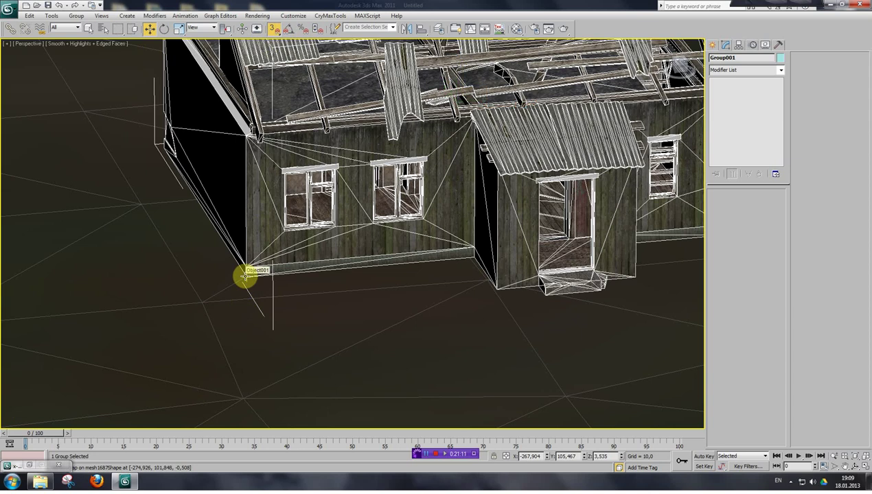
click(199, 301)
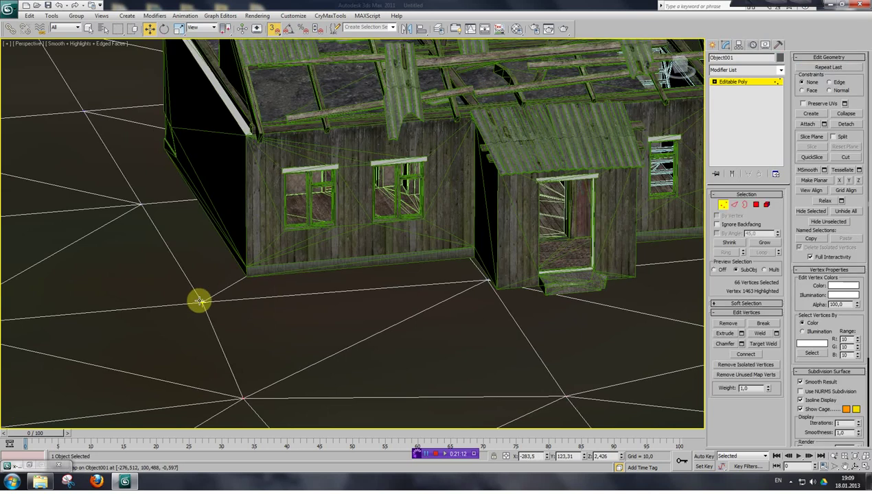
key(ctrl+z)
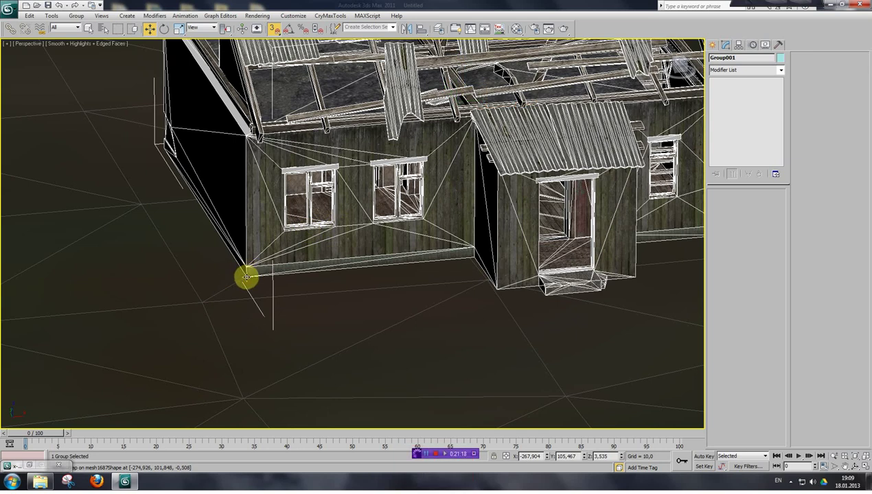
drag(247, 276, 206, 298)
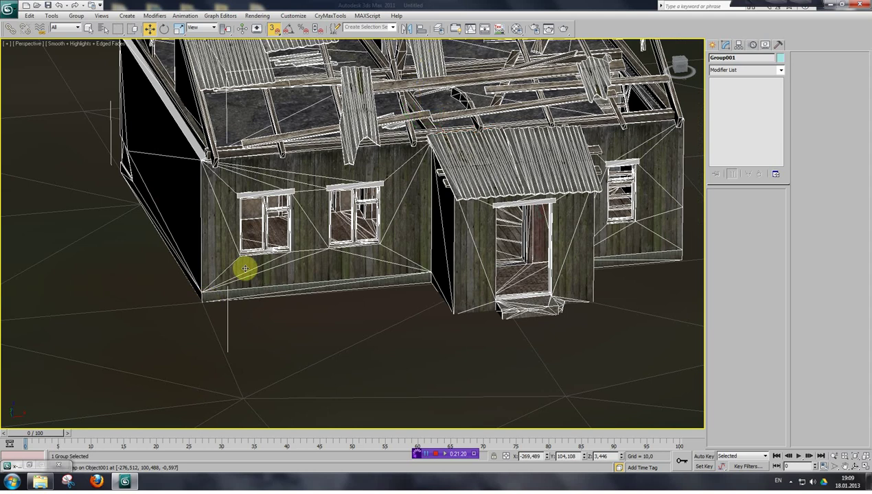
scroll(263, 272, down, 5)
scroll(316, 281, up, 2)
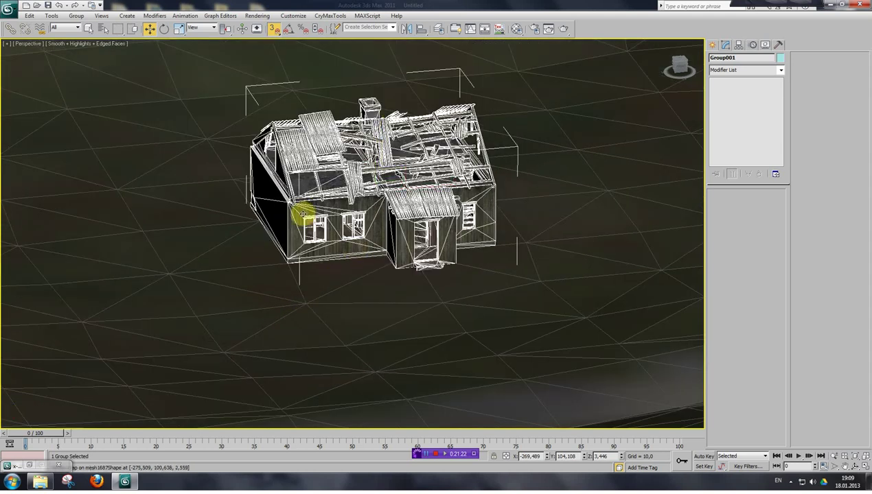
click(276, 30)
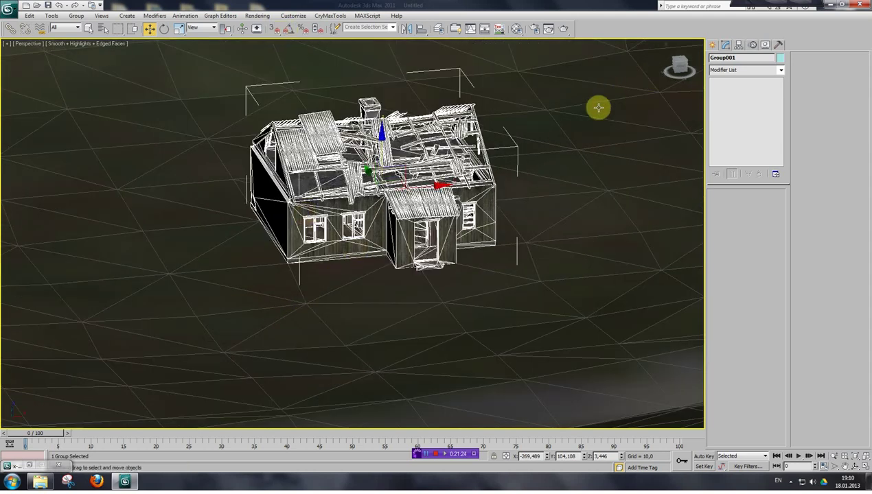
Select the eight terrain polygons beneath the house and delete them.
key(1)
alt+middle_drag(440, 223, 461, 258)
click(758, 204)
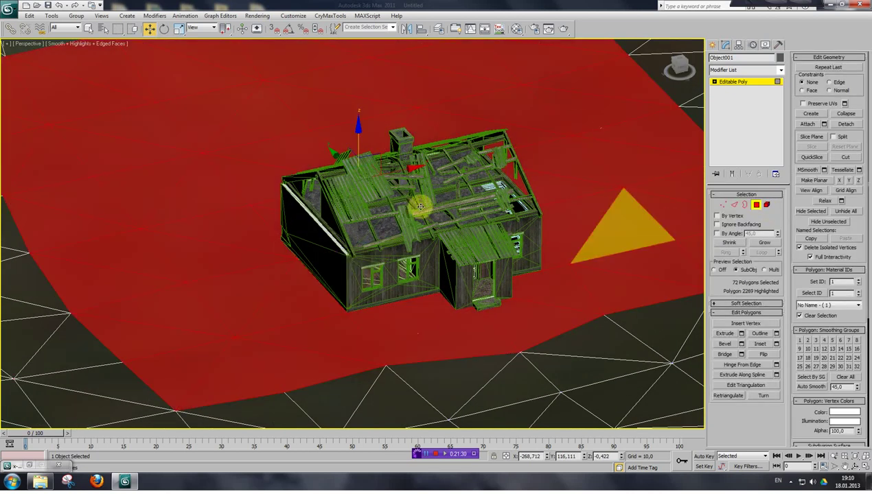
click(357, 264)
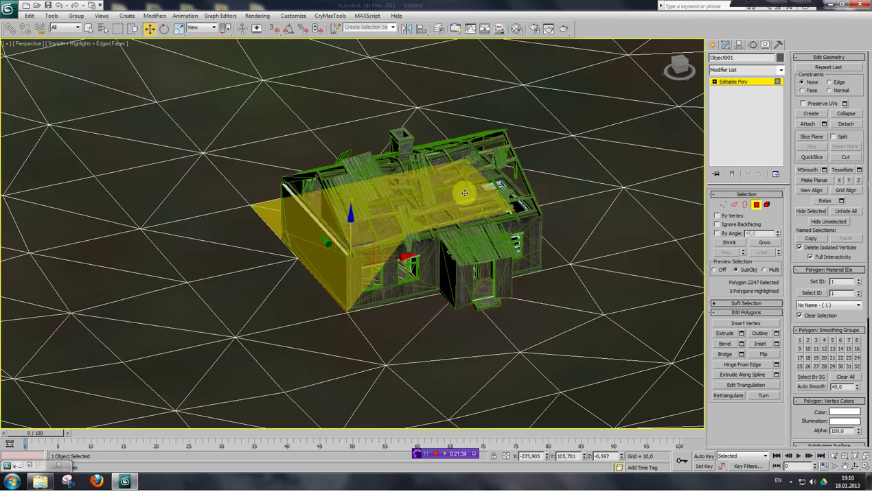
click(409, 272)
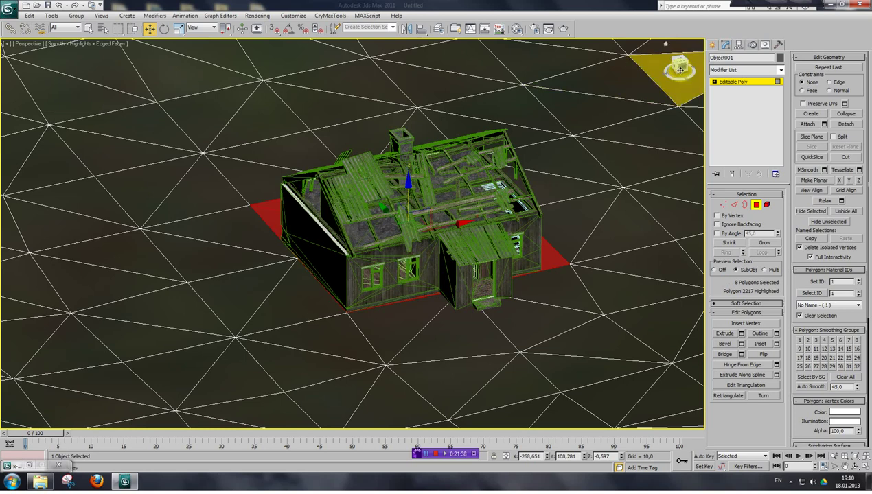
key(ctrl+p)
drag(463, 161, 456, 171)
drag(678, 63, 655, 78)
key(Delete)
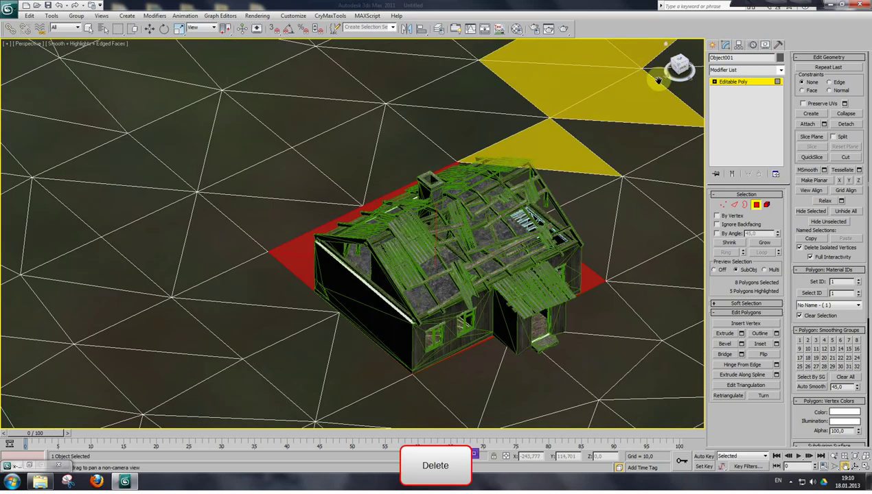
Set the terrain mesh's Preview Selection to Off.
drag(472, 287, 376, 206)
scroll(374, 208, up, 3)
drag(381, 242, 351, 211)
drag(417, 230, 409, 220)
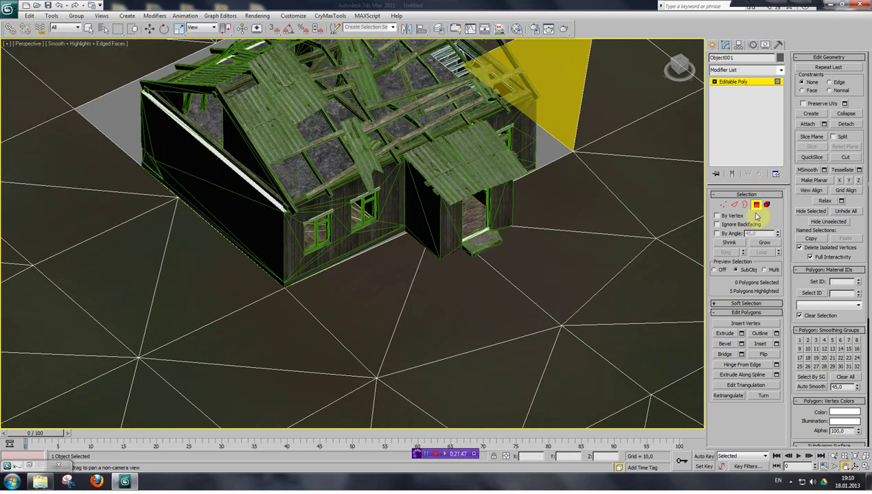
click(734, 270)
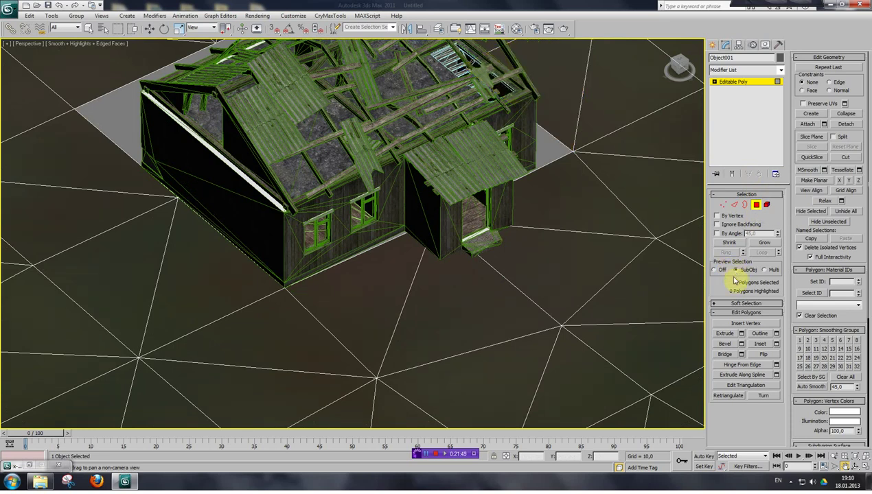
click(714, 269)
alt+middle_drag(502, 228, 605, 228)
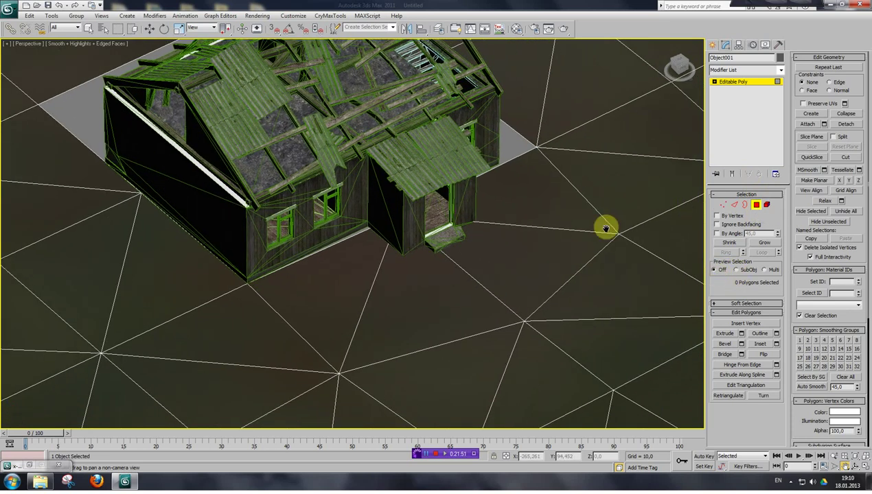
Display the scene in wireframe and break the terrain vertex hidden beneath the porch.
click(723, 206)
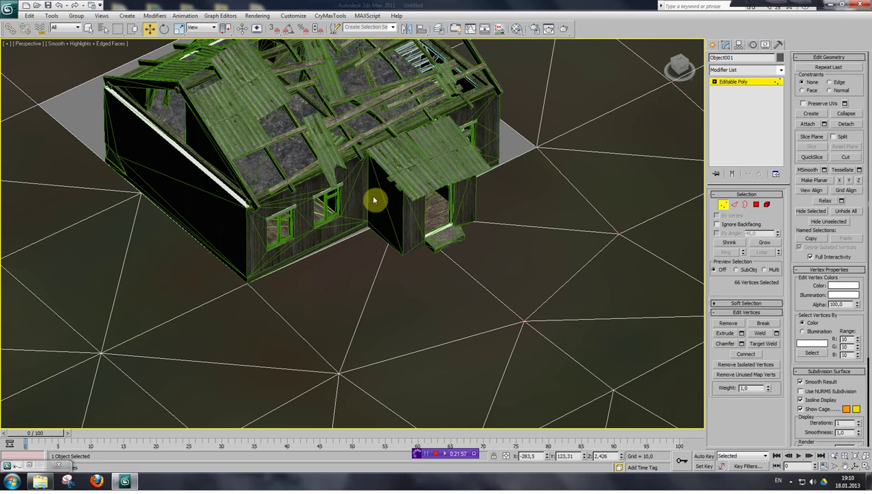
key(F3)
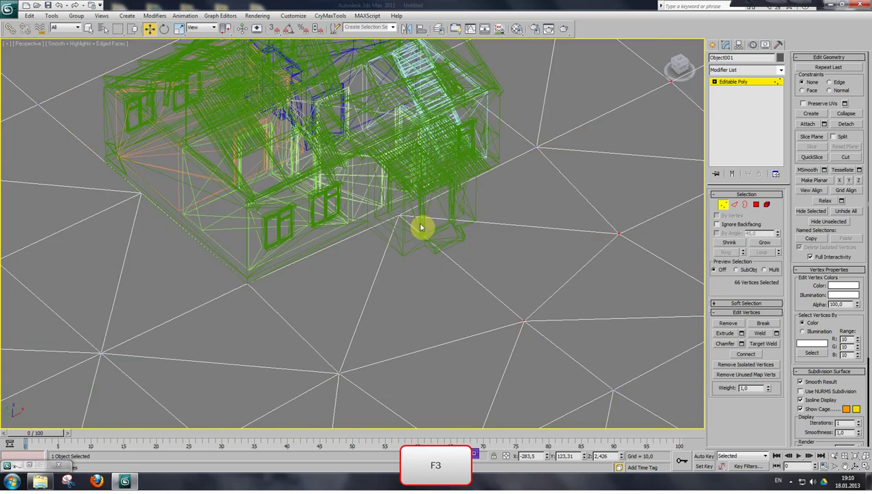
key(F3)
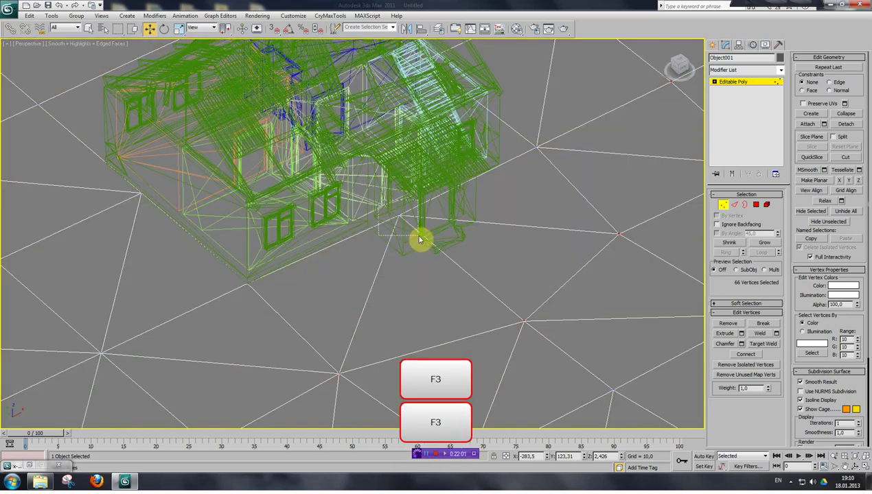
click(408, 220)
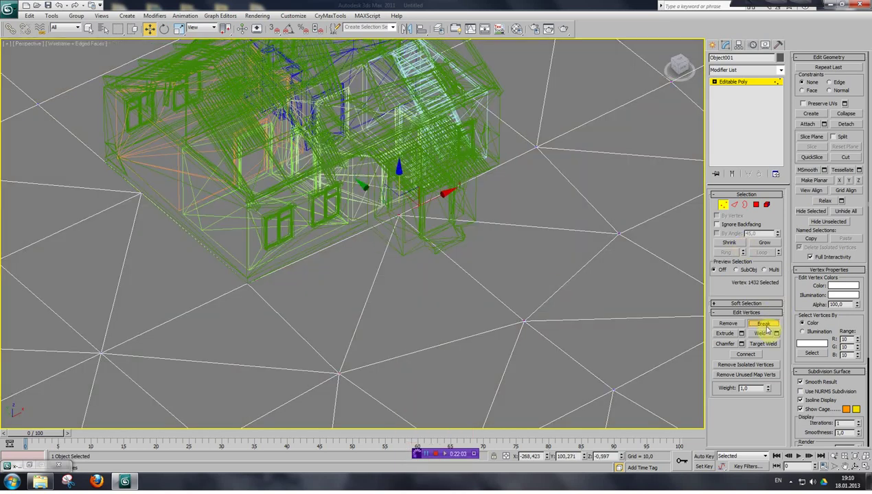
click(427, 236)
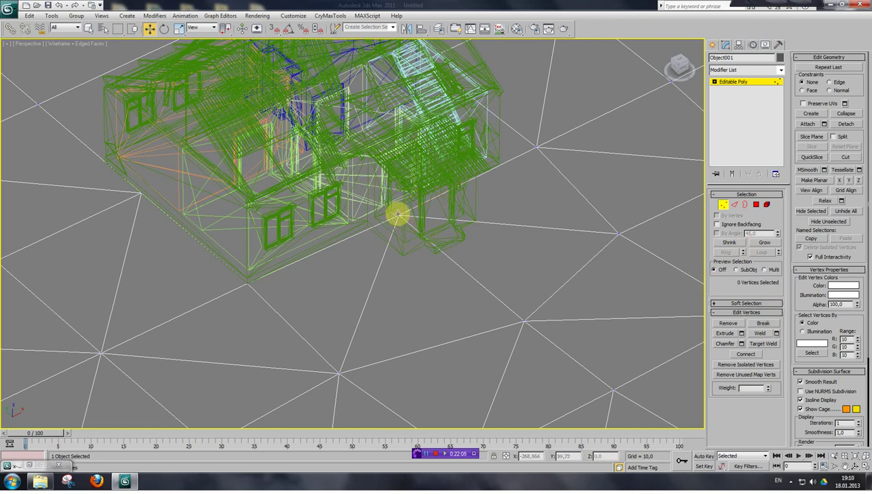
Pull the four broken terrain vertices apart around the porch and return to shaded display.
drag(407, 199, 481, 215)
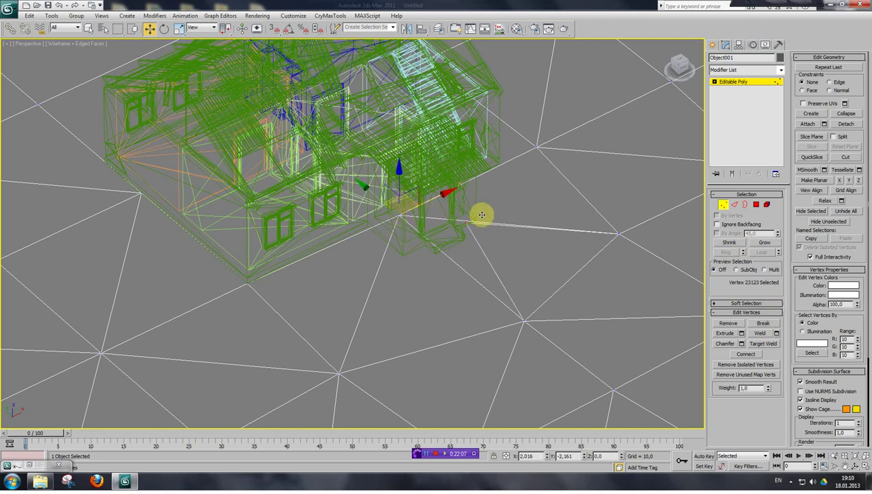
key(F3)
key(F3)
click(402, 217)
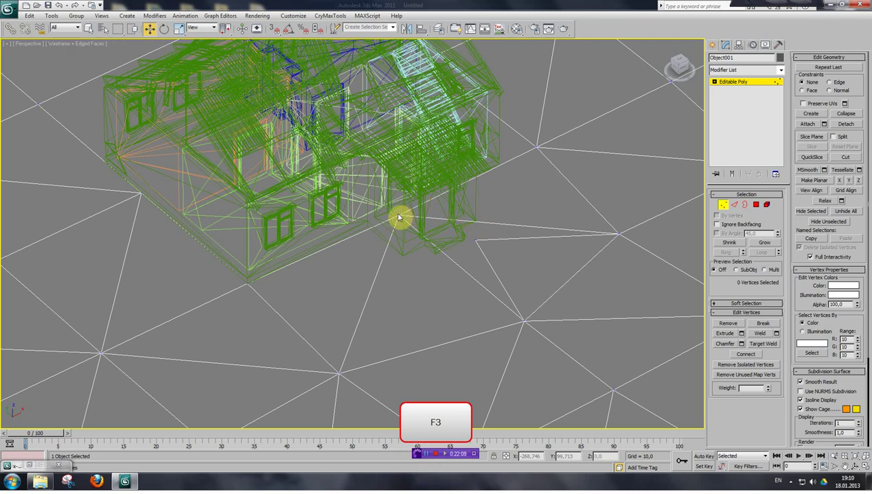
click(399, 217)
click(432, 232)
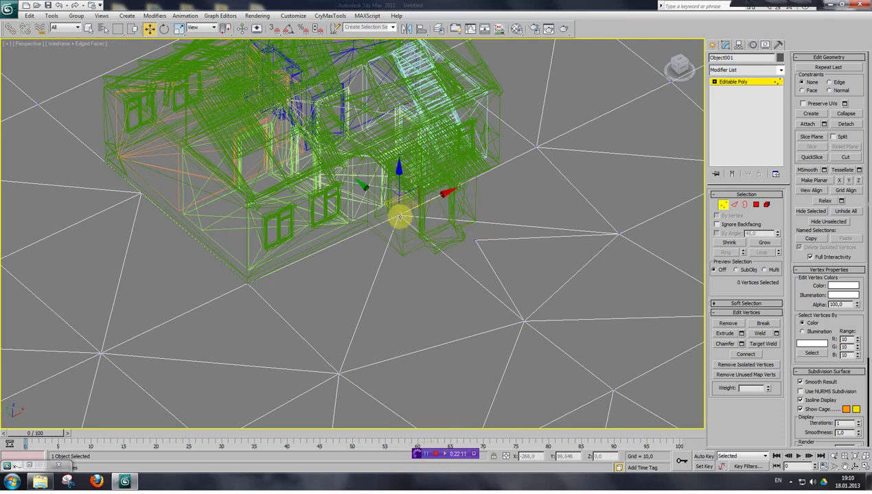
drag(407, 199, 360, 228)
click(409, 226)
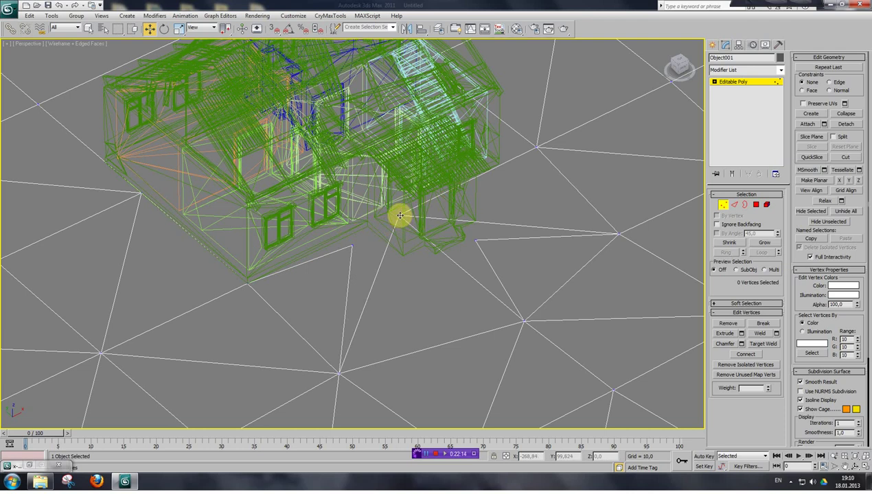
click(404, 208)
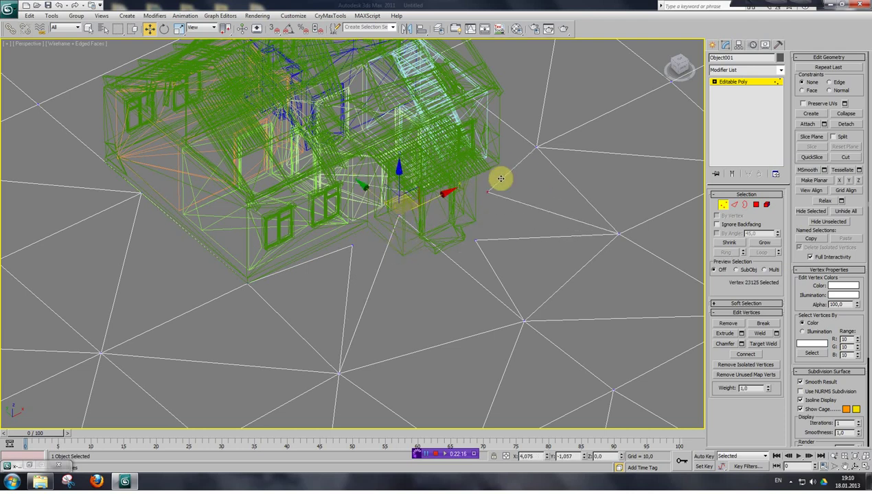
click(404, 208)
mouse_move(412, 201)
mouse_down()
mouse_move(404, 224)
mouse_move(410, 257)
mouse_up()
key(F3)
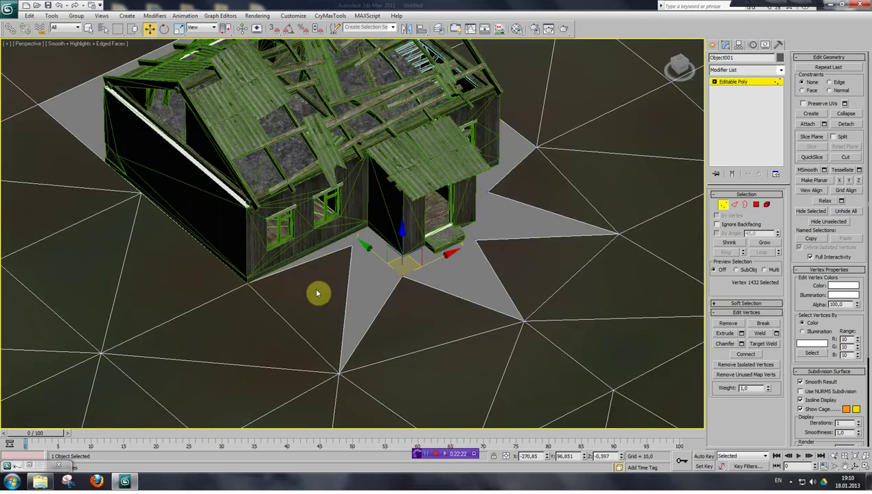
With vertex snapping on, snap one broken vertex to the corner between wall and porch and another to the porch's front corner.
right_click(275, 31)
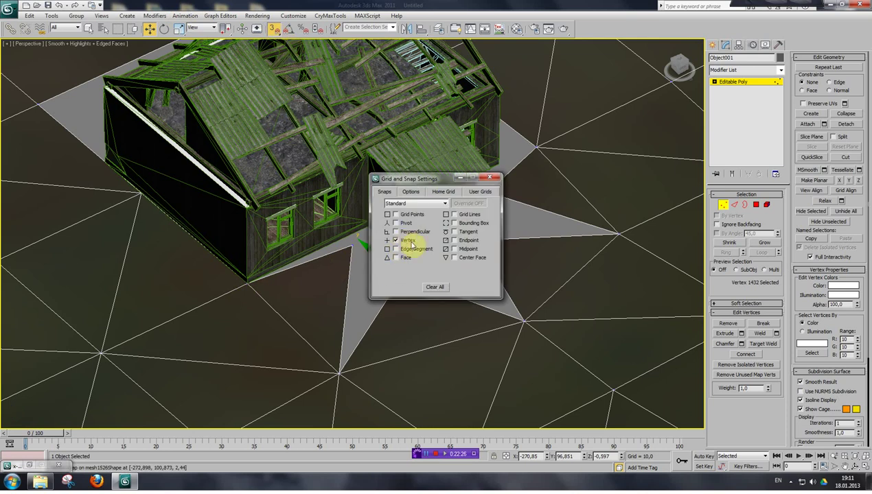
click(490, 181)
click(355, 250)
click(351, 245)
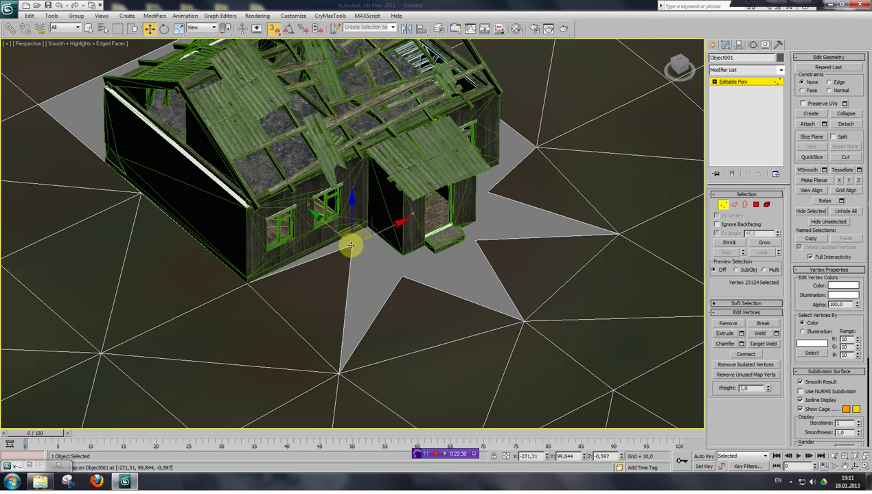
drag(351, 246, 409, 284)
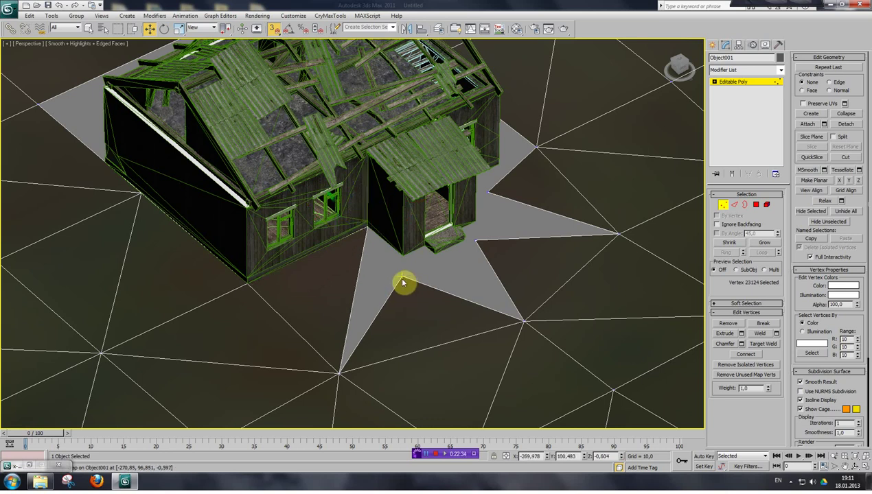
mouse_move(405, 258)
mouse_down()
mouse_move(401, 284)
mouse_move(405, 260)
mouse_move(416, 266)
mouse_up()
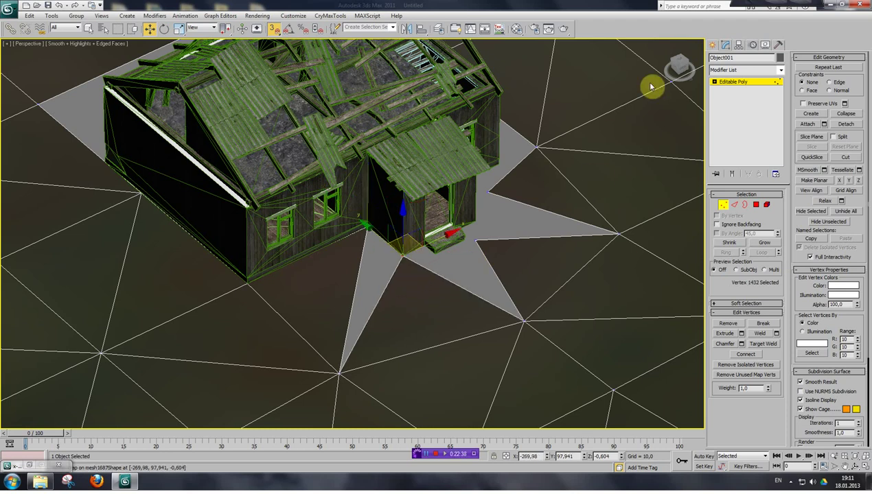
click(679, 64)
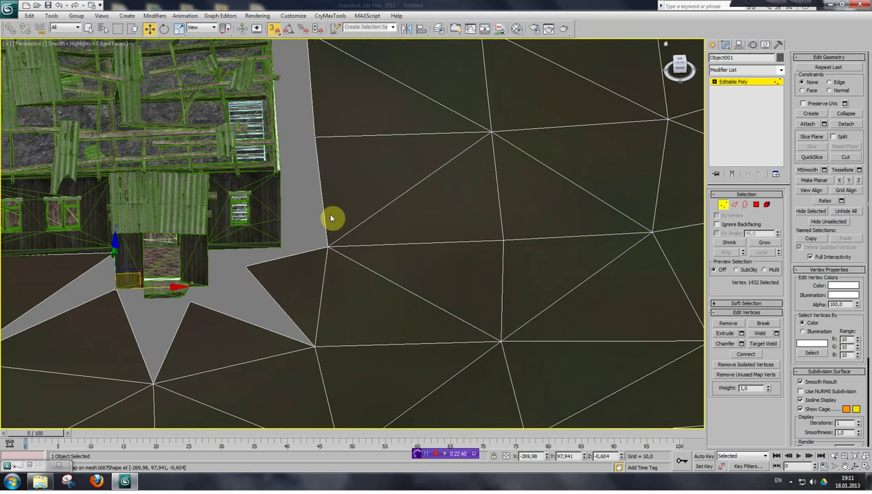
Snap one broken terrain vertex to the porch's other front corner and the next to the house's front wall corner beside it.
drag(189, 301, 205, 288)
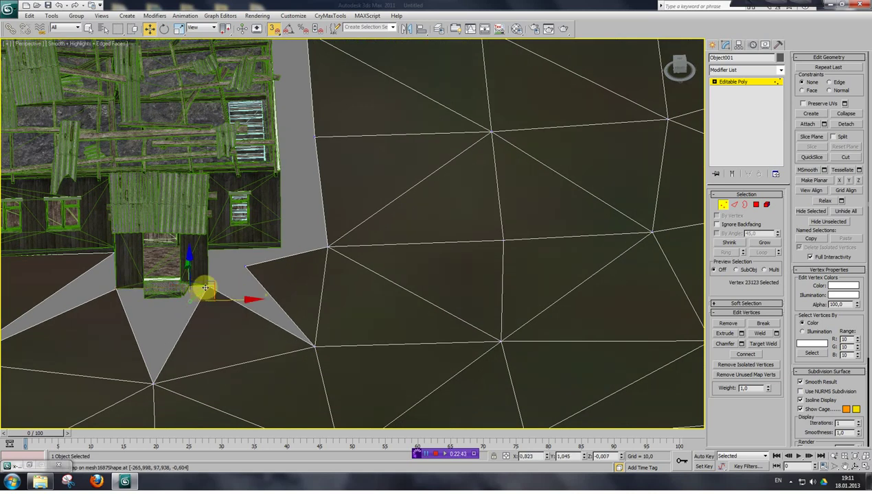
click(679, 71)
drag(679, 71, 660, 79)
click(75, 248)
drag(75, 248, 120, 242)
click(170, 249)
click(47, 240)
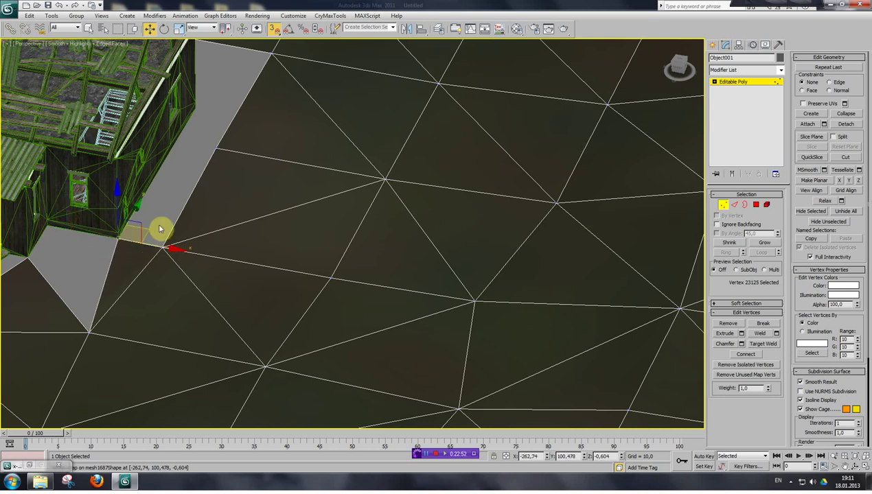
Snap the terrain vertex beside the side wall to that wall's rear corner.
click(215, 150)
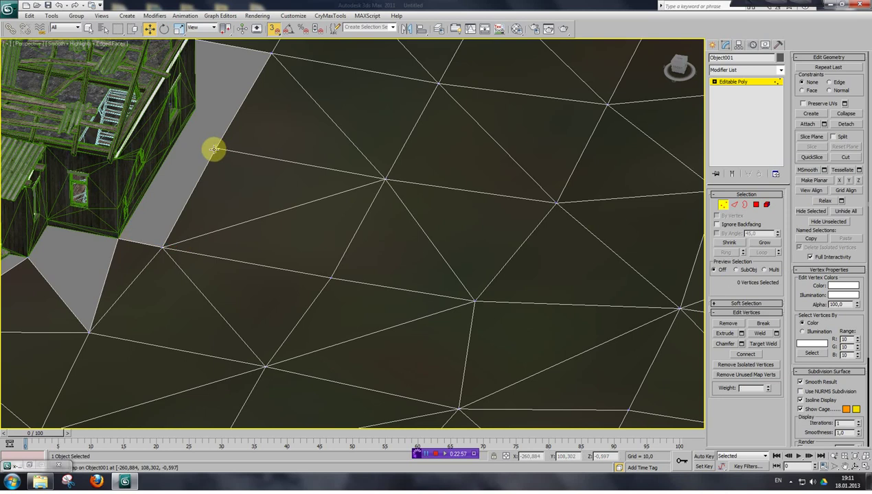
click(215, 151)
drag(215, 149, 194, 113)
Snap the terrain vertex beside the opposite gable wall to the house's other rear corner.
key(ctrl+p)
drag(214, 170, 334, 189)
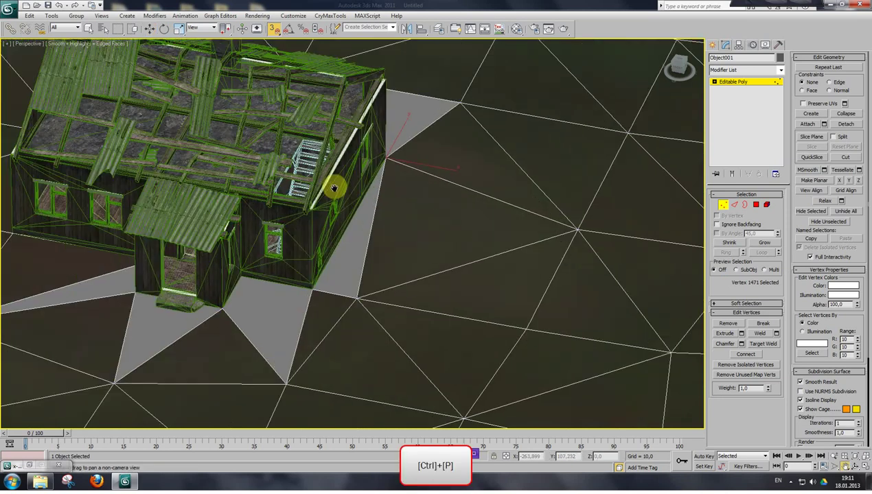
scroll(334, 187, down, 4)
drag(678, 65, 762, 67)
middle_drag(506, 210, 392, 272)
scroll(389, 220, up, 4)
click(150, 29)
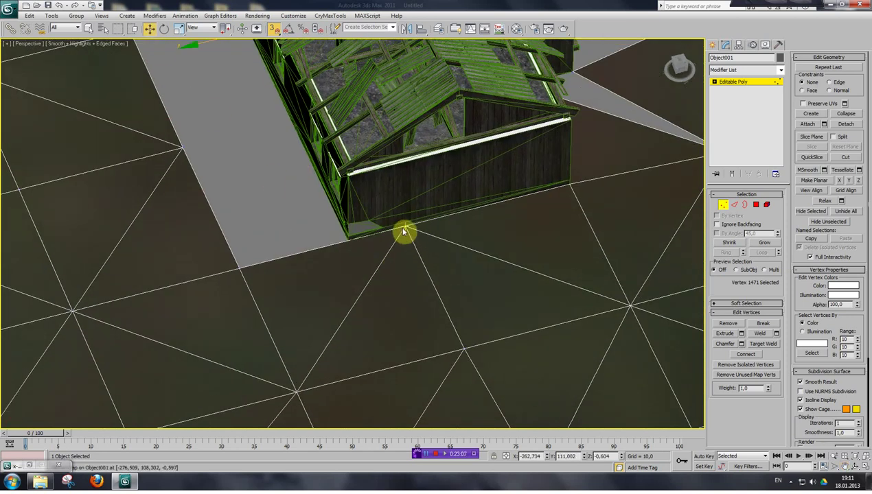
drag(406, 227, 347, 240)
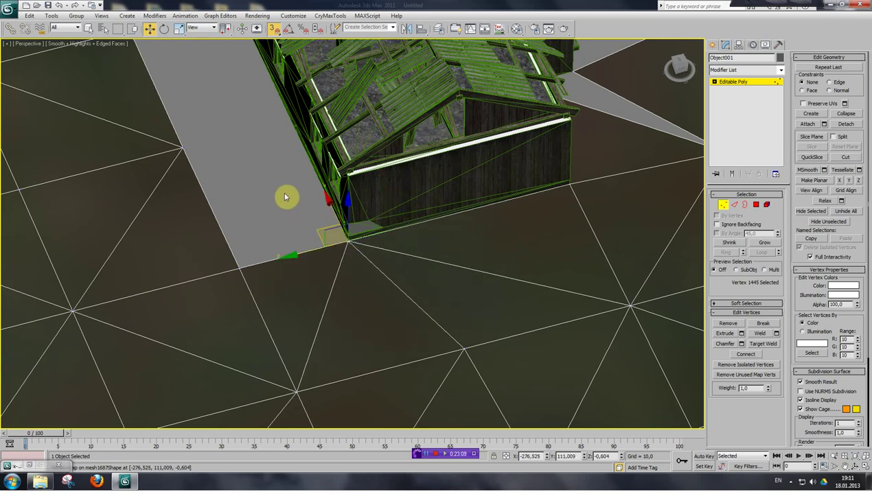
Snap the terrain vertex behind the house to the middle of the rear wall's base.
drag(676, 66, 677, 63)
key(ctrl+p)
drag(457, 125, 530, 237)
scroll(432, 208, up, 2)
click(148, 29)
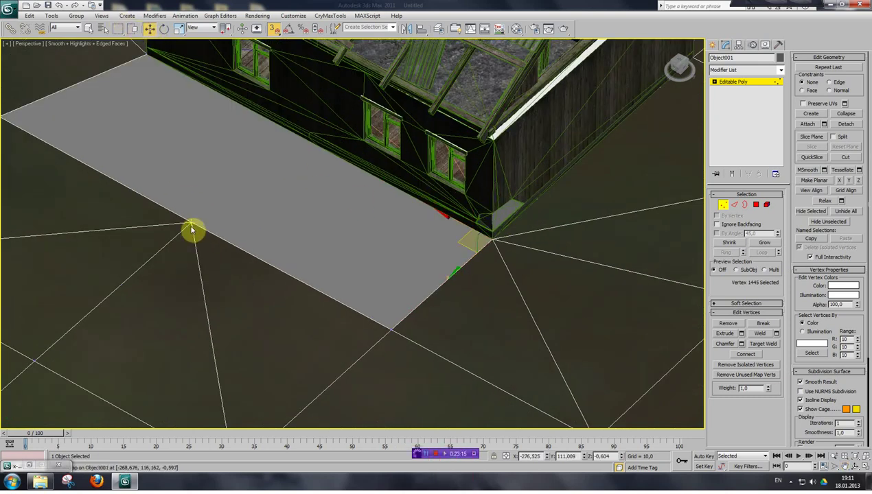
drag(190, 221, 317, 146)
At polygon level, create two polygons that fill the triangular terrain gaps along the rear wall.
key(ctrl+p)
drag(415, 224, 351, 238)
scroll(349, 235, down, 6)
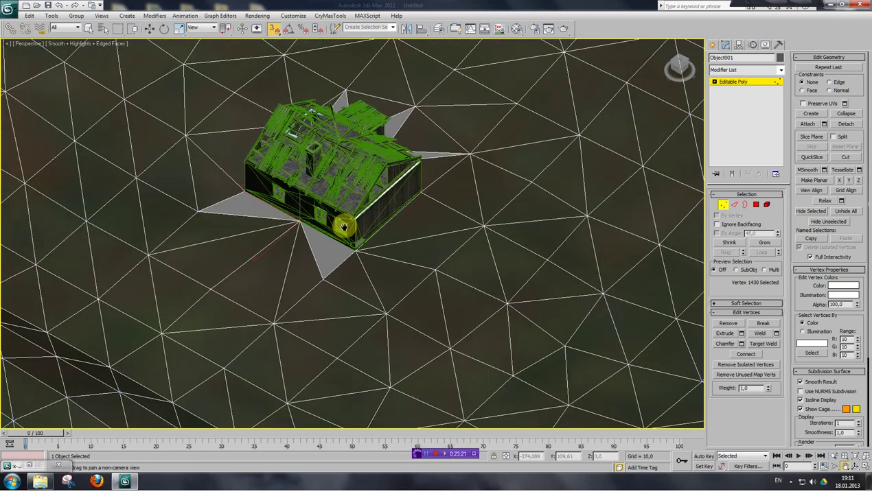
scroll(344, 210, up, 4)
click(756, 205)
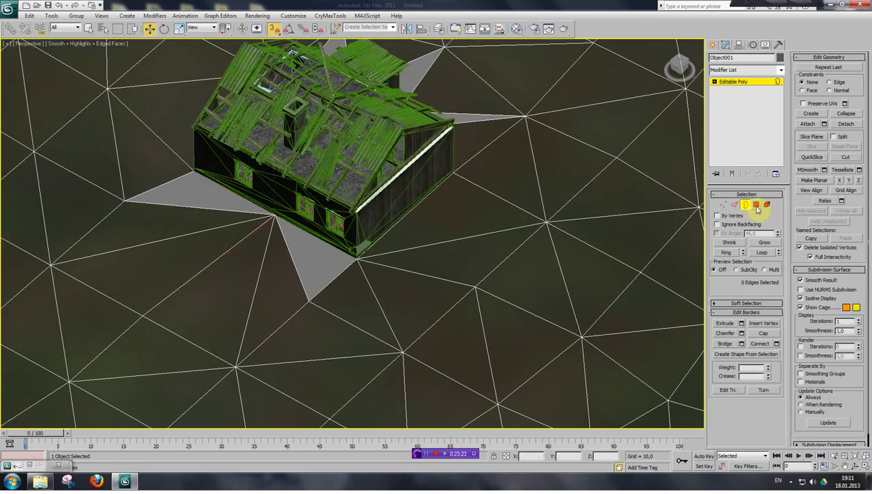
click(149, 29)
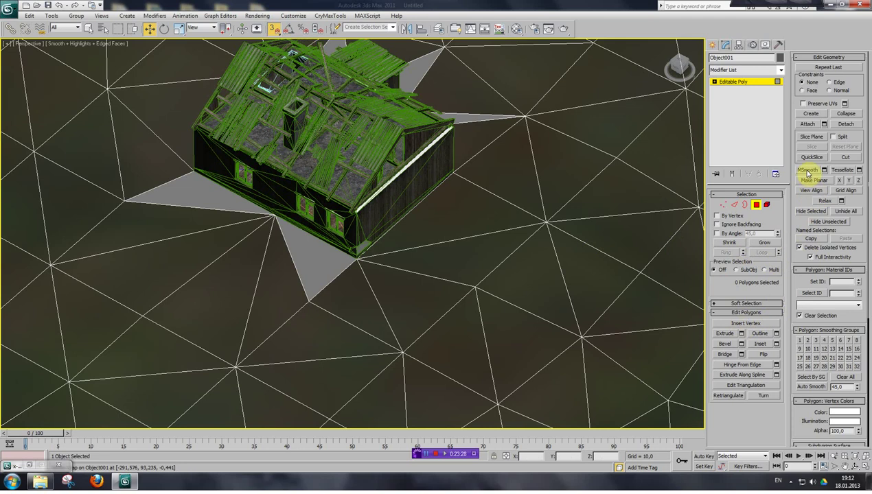
click(811, 113)
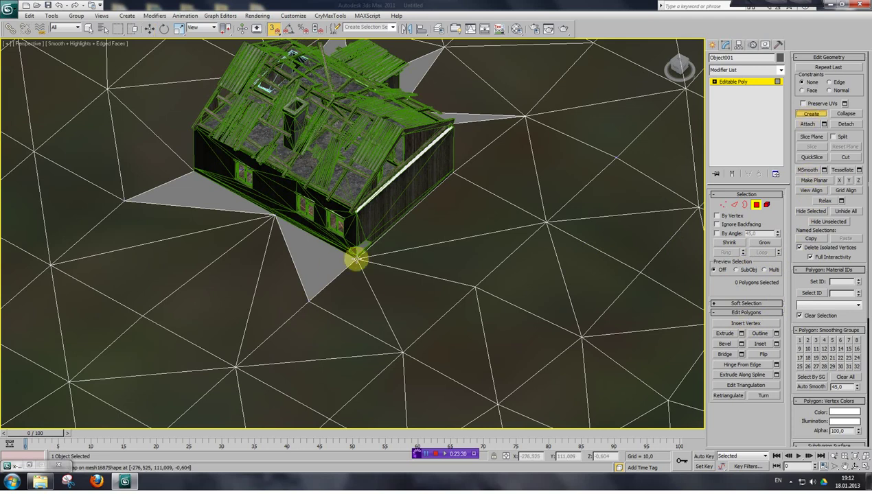
click(357, 259)
click(310, 302)
click(274, 216)
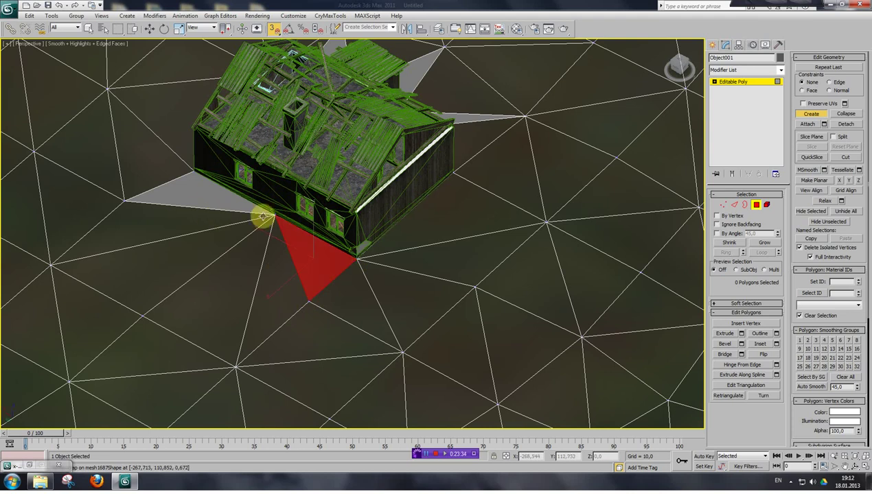
click(131, 201)
click(273, 216)
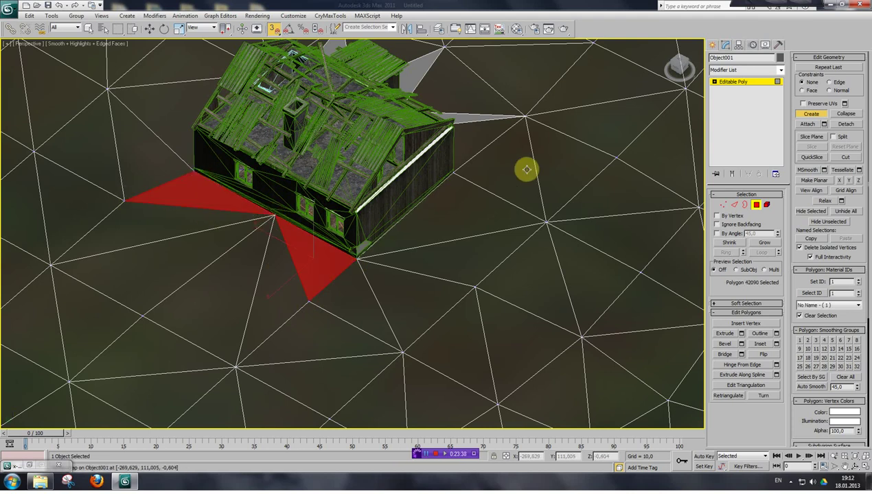
Create a polygon filling the narrow terrain gap between the front wall and the near side of the porch.
key(ctrl+p)
click(679, 69)
drag(679, 68, 561, 297)
drag(492, 249, 406, 41)
scroll(392, 244, up, 3)
drag(371, 273, 278, 209)
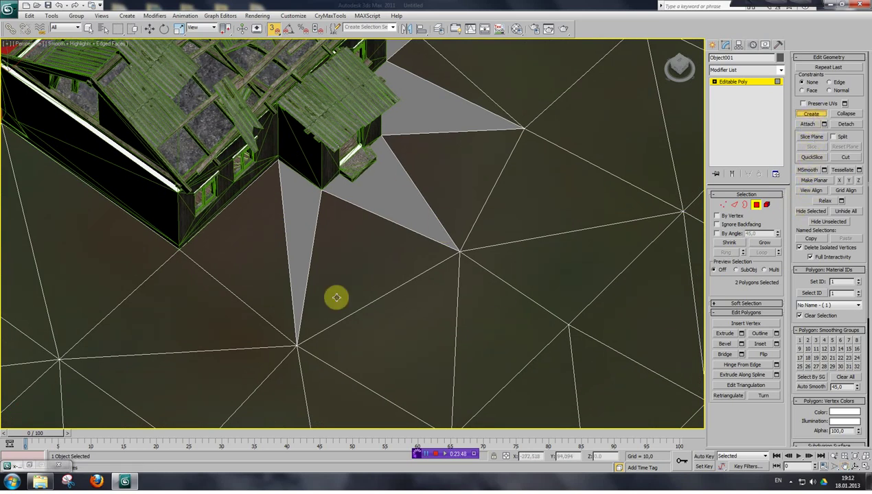
click(297, 348)
click(278, 161)
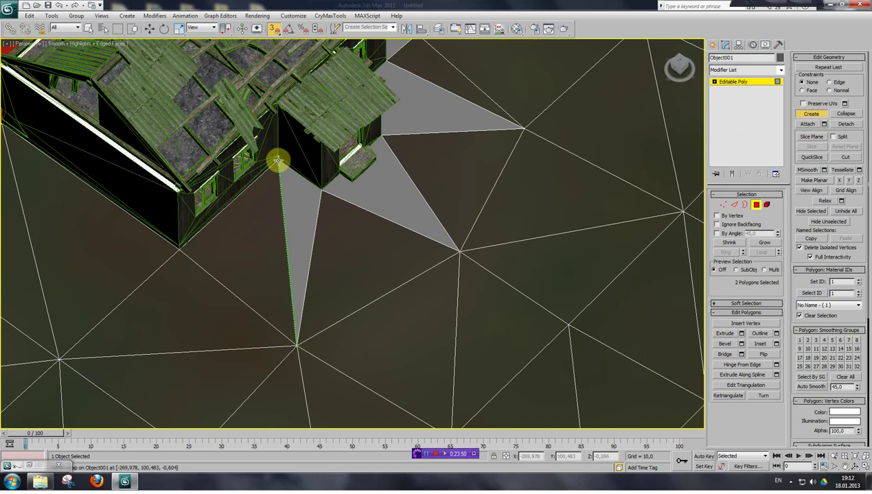
click(320, 191)
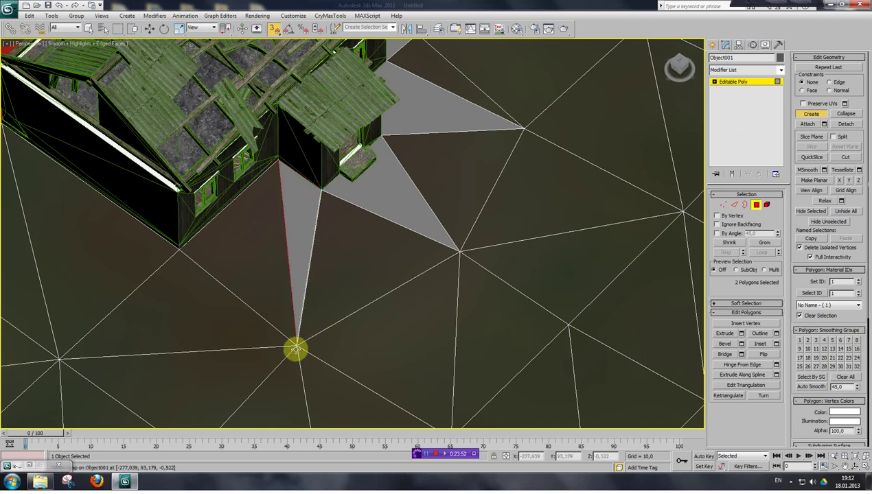
click(296, 347)
Create polygons filling the terrain gap in front of the porch steps, out to both front corners of the porch.
click(459, 253)
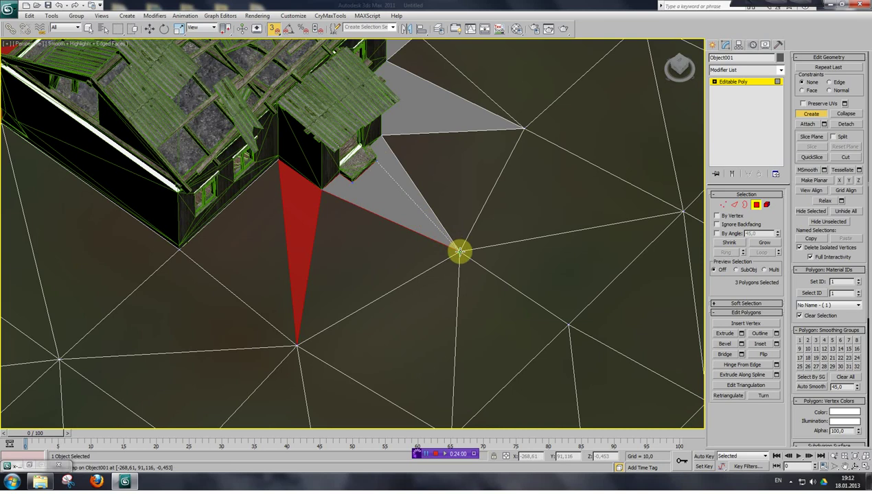
click(460, 252)
key(ctrl+p)
drag(465, 209, 457, 216)
drag(679, 66, 605, 67)
scroll(339, 205, up, 5)
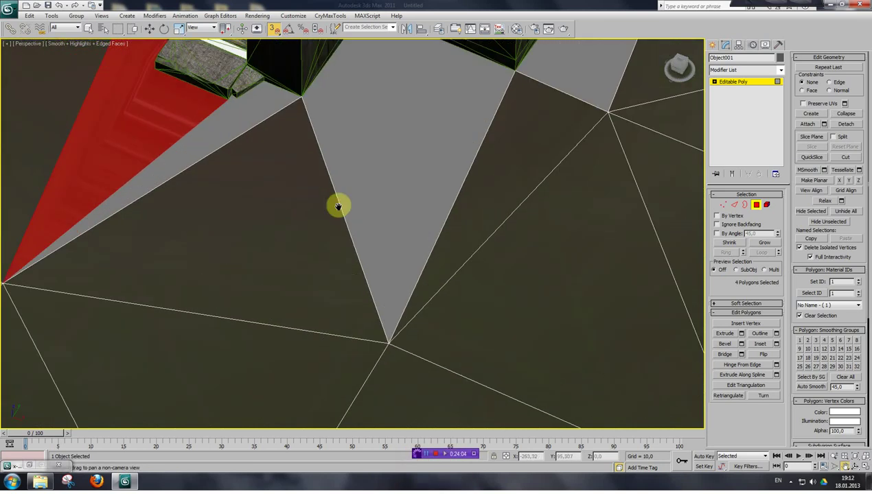
drag(339, 205, 442, 226)
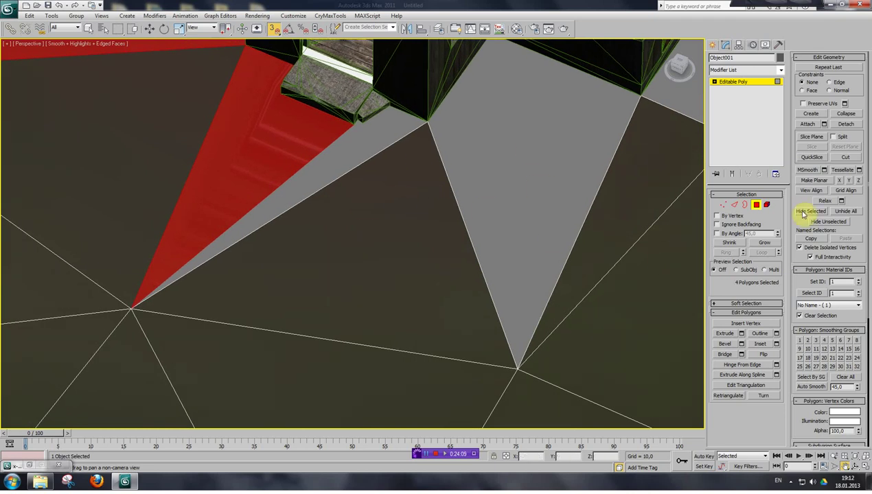
click(811, 114)
click(131, 311)
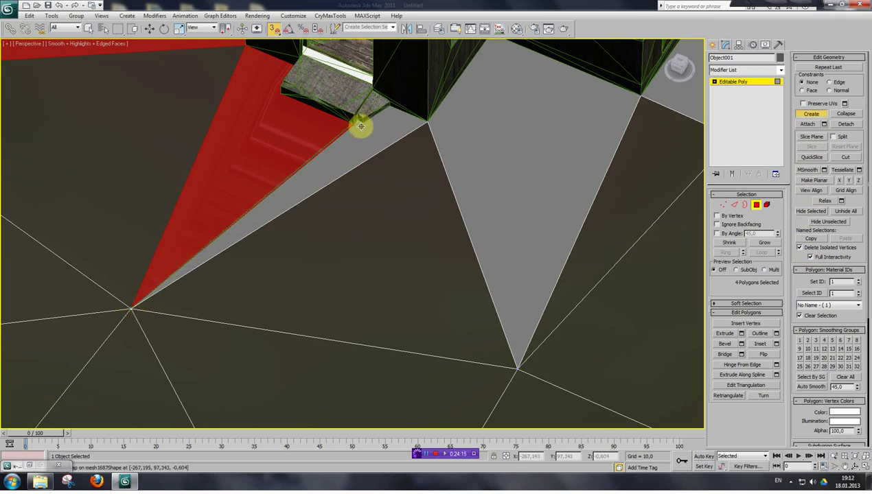
click(426, 122)
click(130, 311)
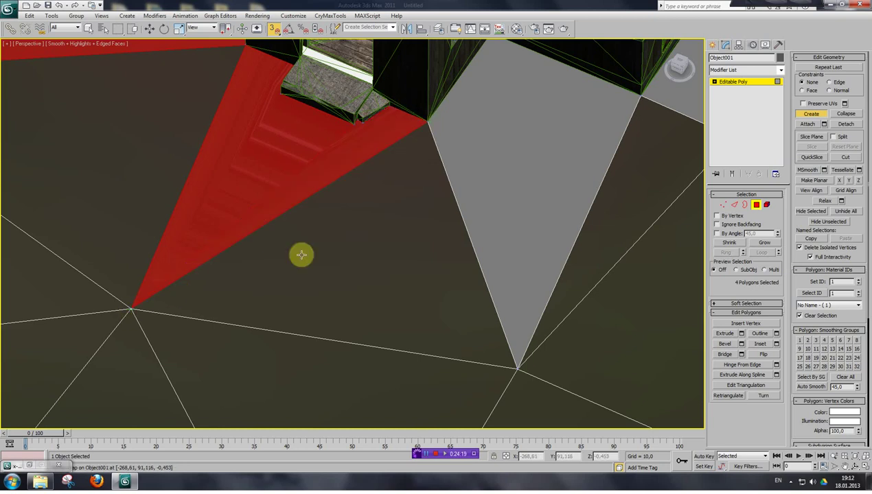
Create a polygon filling the terrain gap between the porch's other side and the house's front wall corner.
click(517, 369)
click(427, 123)
scroll(490, 67, down, 3)
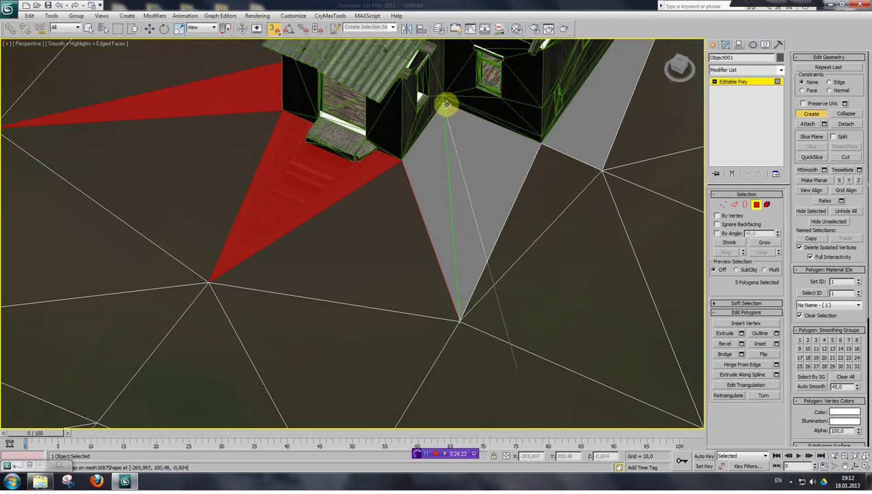
click(543, 143)
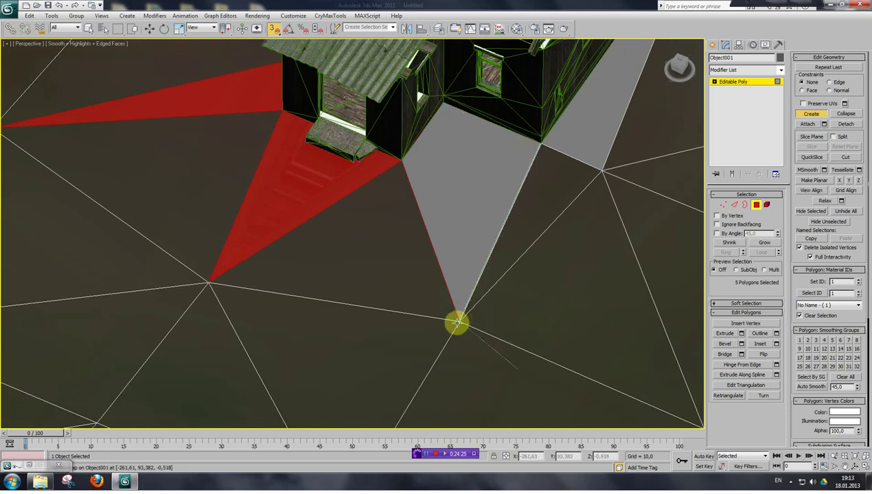
click(460, 318)
Create a polygon closing the remaining terrain gap along the side wall, from its front corner to its rear corner.
key(ctrl+p)
drag(498, 230, 292, 236)
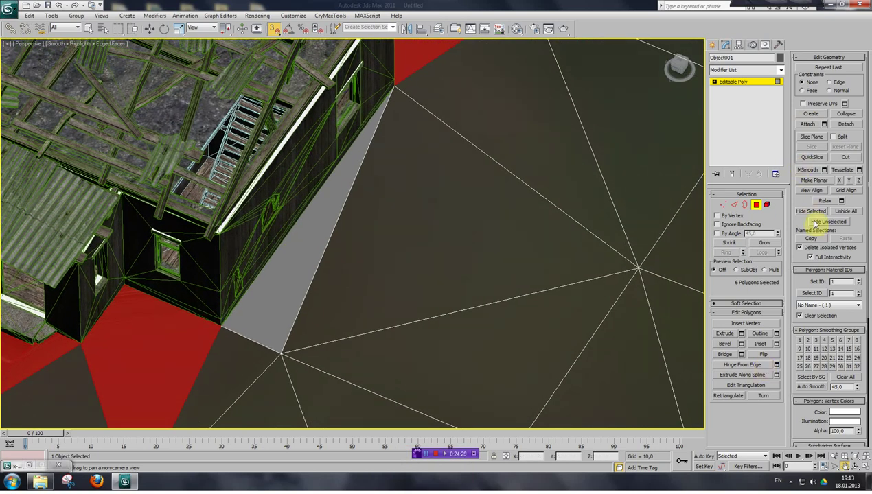
click(810, 114)
click(278, 353)
click(220, 325)
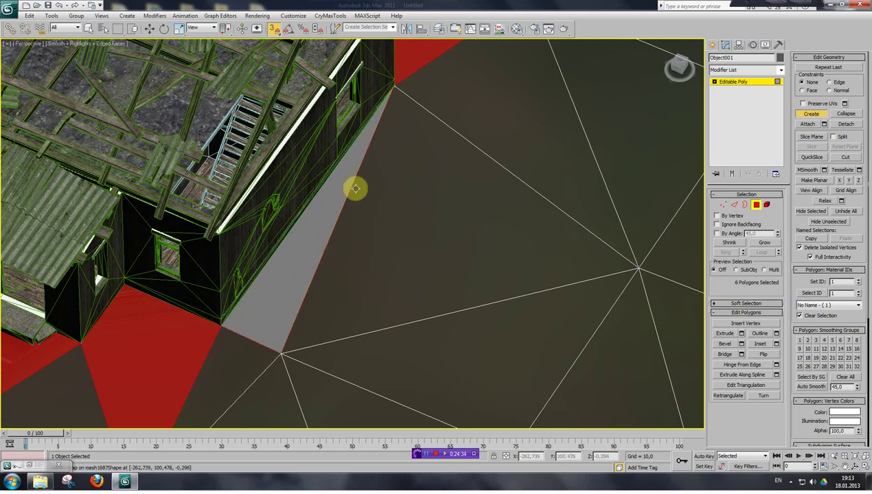
click(392, 85)
Deselect the new polygons and check the filled terrain around the house.
key(ctrl+p)
drag(370, 216, 478, 181)
scroll(440, 199, down, 4)
drag(426, 228, 452, 205)
key(F2)
key(F2)
click(90, 30)
click(291, 168)
scroll(276, 170, down, 3)
scroll(295, 185, up, 3)
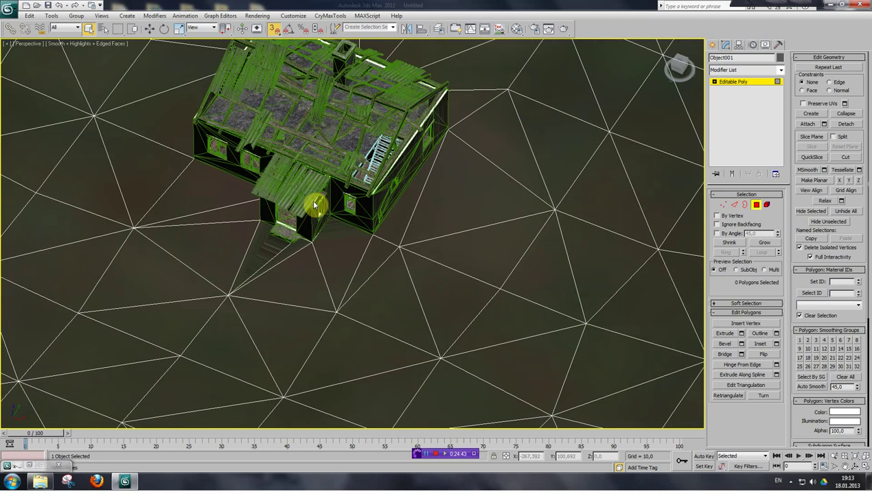
Examine the terrain mesh around the house and between the porch steps and the road.
key(ctrl+p)
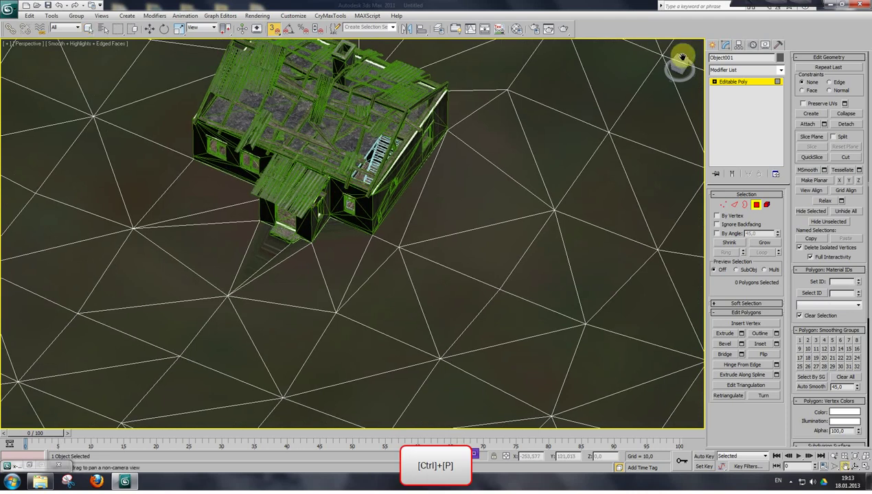
mouse_move(680, 66)
mouse_down()
mouse_move(710, 51)
mouse_move(669, 57)
mouse_up()
drag(493, 275, 508, 191)
scroll(456, 218, up, 3)
scroll(455, 218, down, 5)
drag(441, 185, 445, 204)
drag(678, 65, 669, 96)
drag(426, 237, 422, 128)
scroll(393, 179, up, 3)
drag(382, 201, 388, 188)
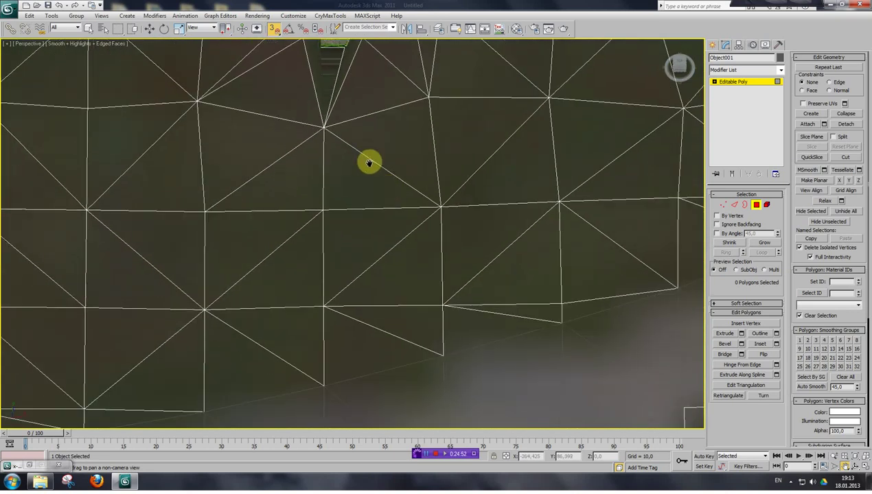
scroll(320, 183, down, 3)
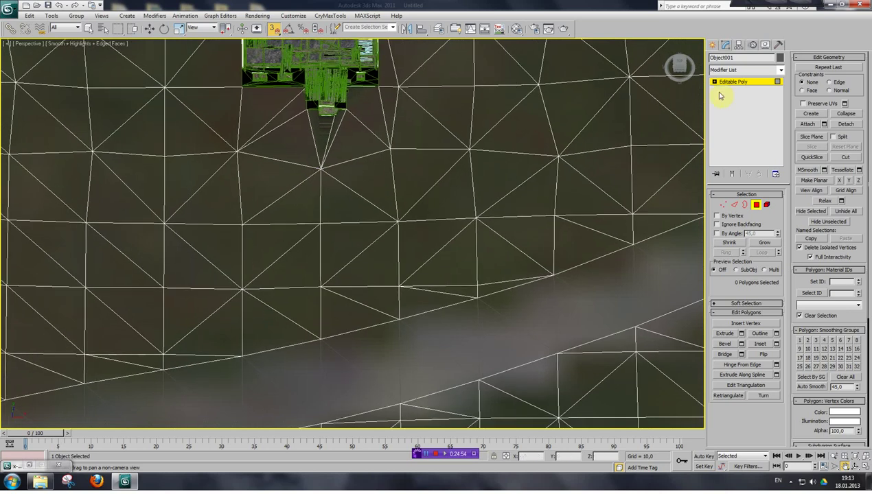
With vertex snapping off, shift two neighbouring columns of terrain vertices in front of the porch slightly in the negative X direction.
click(722, 204)
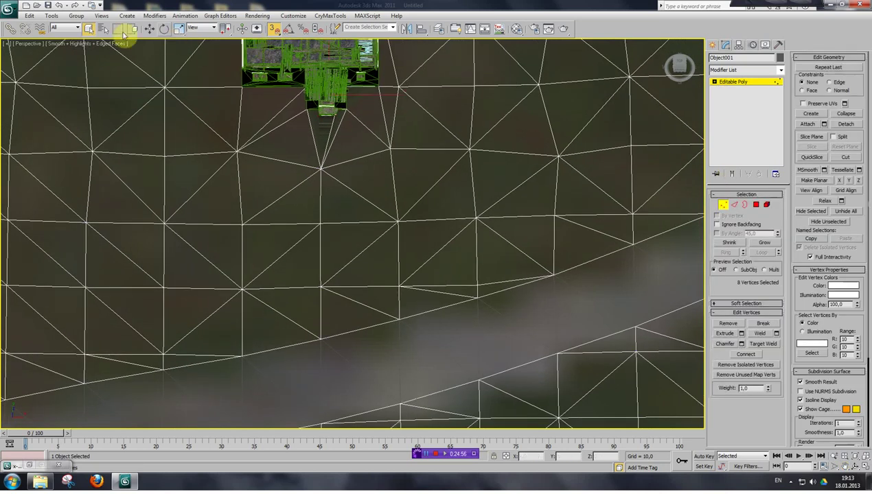
click(149, 29)
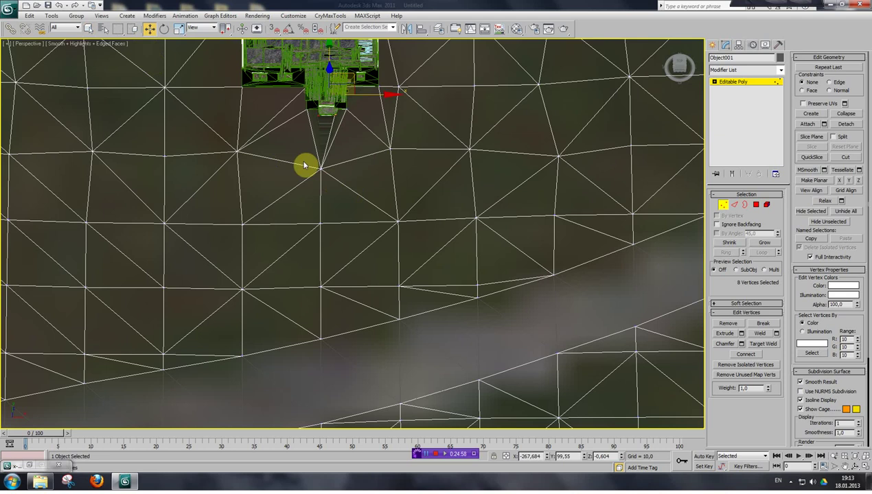
drag(337, 194, 348, 291)
drag(372, 224, 359, 225)
drag(384, 158, 411, 291)
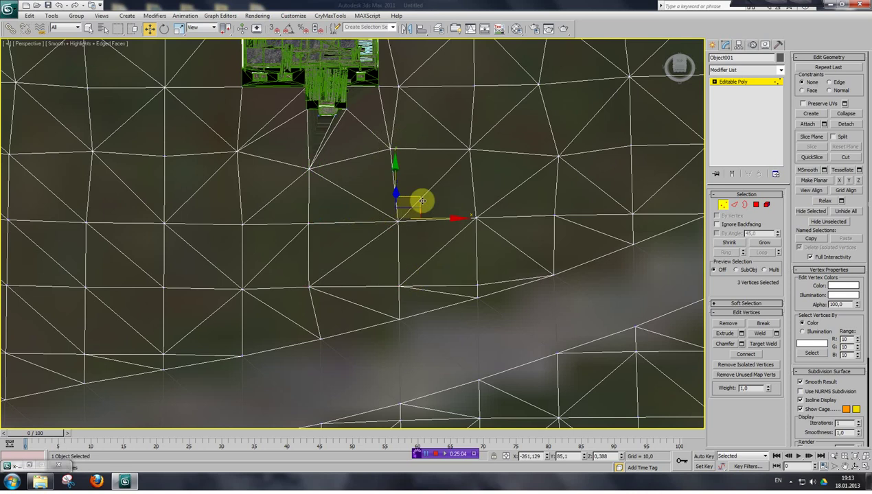
drag(439, 221, 361, 180)
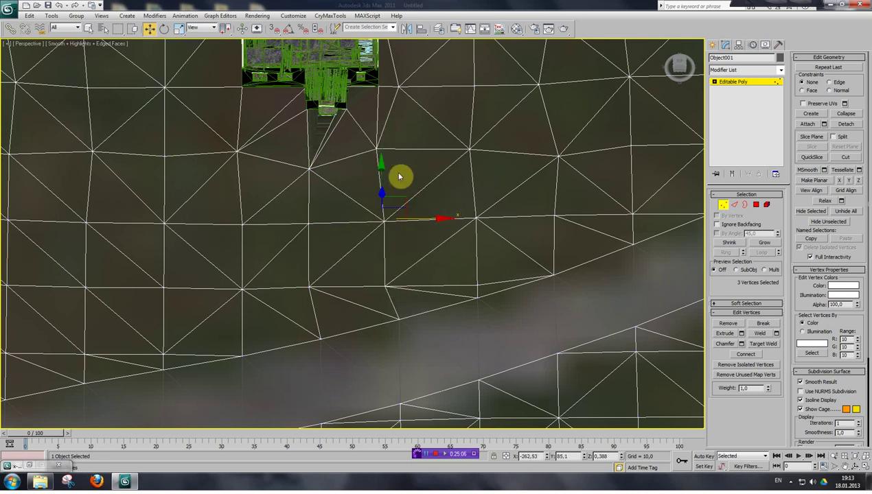
drag(680, 67, 669, 72)
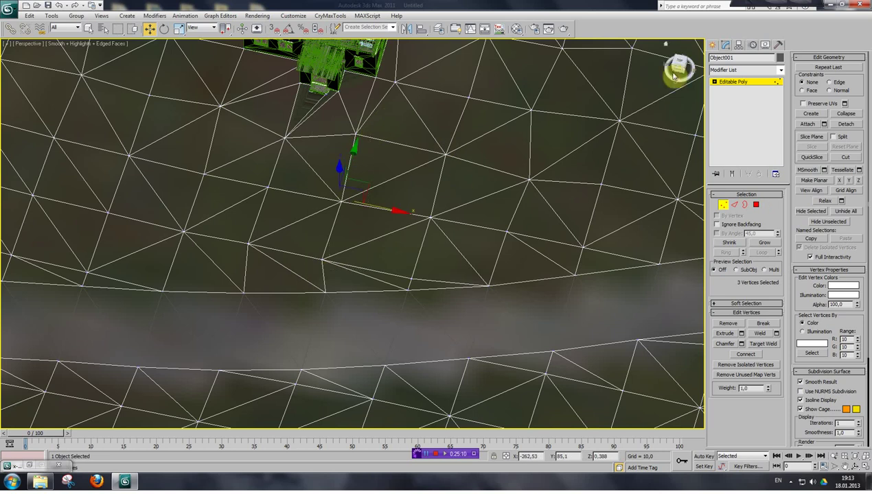
drag(679, 72, 323, 119)
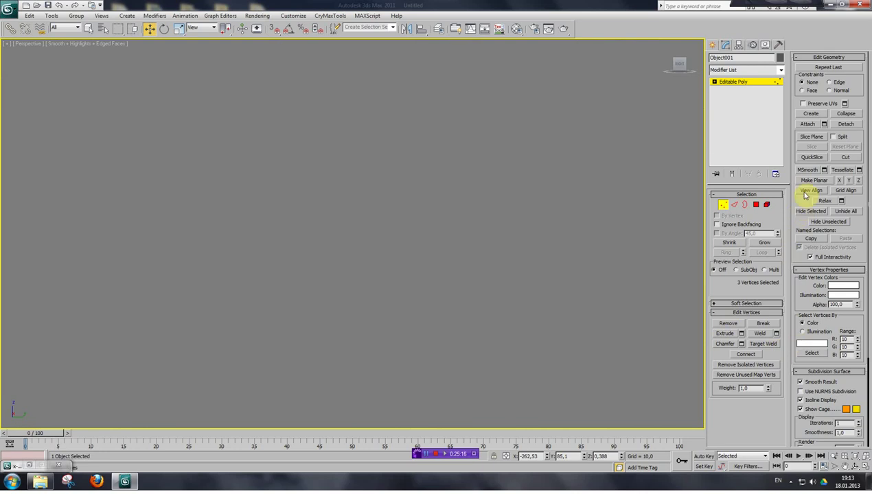
Shift two adjacent columns of three terrain vertices below the porch steps in negative X, the second by about 2.2 units.
drag(677, 66, 701, 71)
scroll(320, 201, up, 2)
drag(245, 80, 278, 287)
scroll(245, 201, down, 2)
ctrl+drag(289, 197, 319, 256)
drag(676, 72, 790, 235)
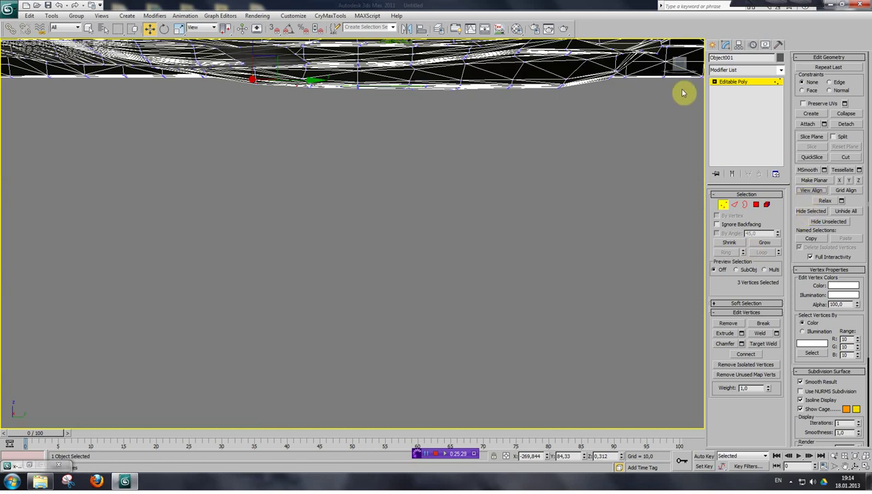
click(678, 63)
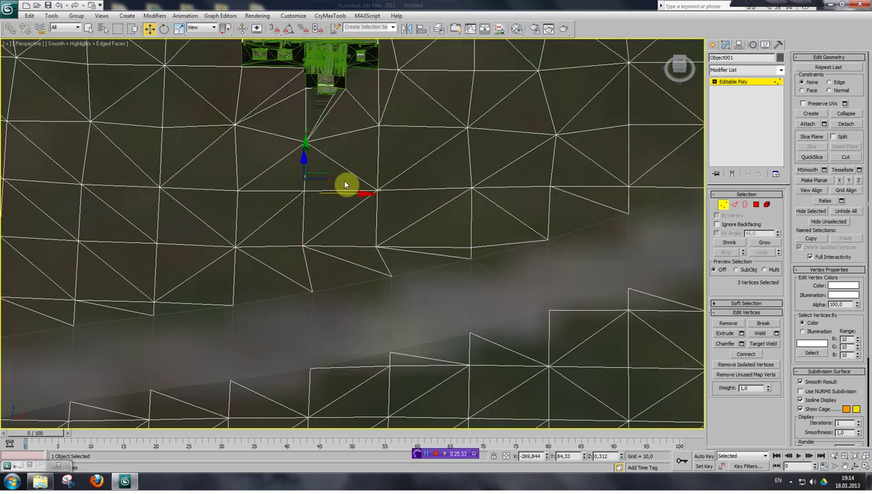
drag(361, 195, 342, 193)
drag(364, 115, 396, 262)
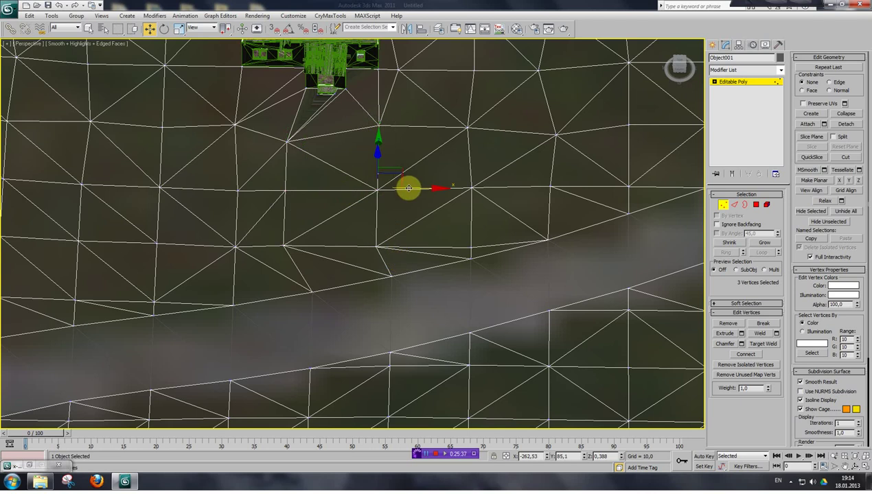
drag(413, 189, 390, 191)
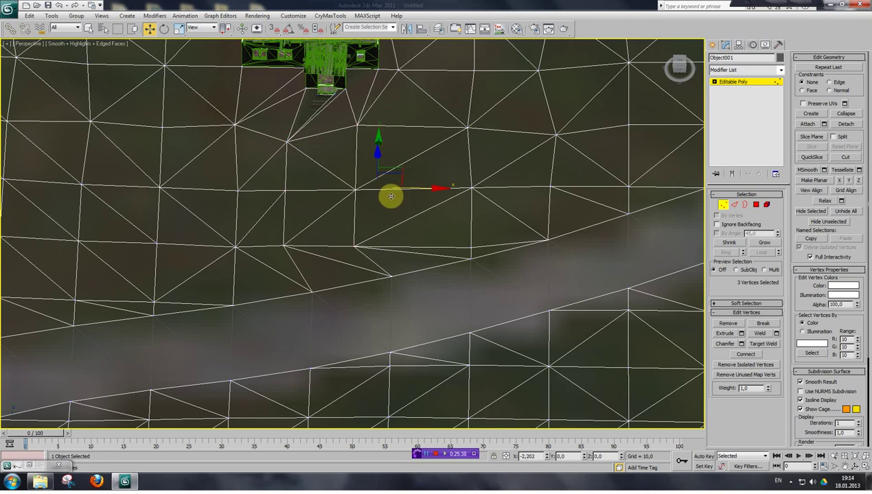
Move the single terrain vertex beside the porch steps about 2.3 units in negative Y, level with its neighbouring vertex.
click(675, 64)
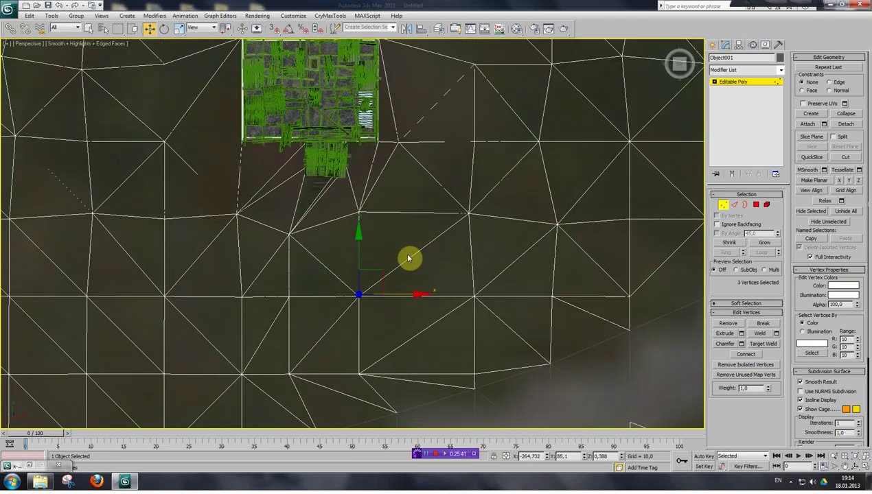
click(359, 200)
drag(355, 180, 354, 199)
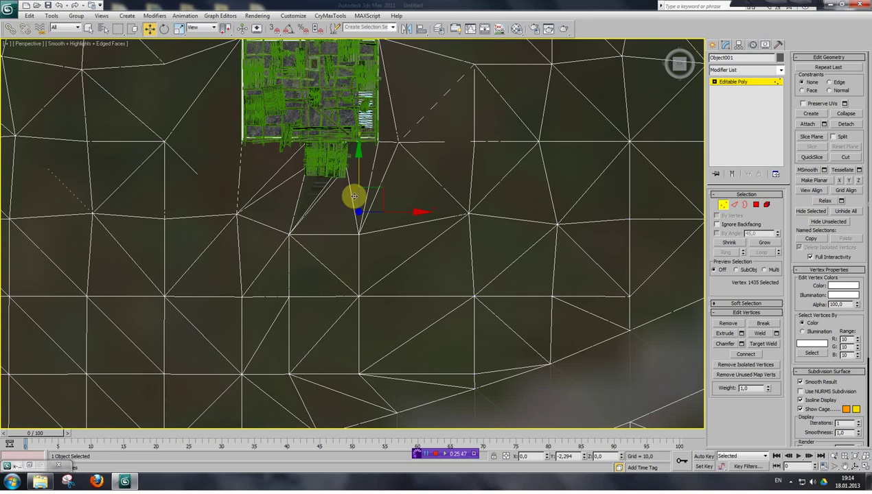
drag(354, 197, 354, 197)
Shift the two terrain vertices nearest the road below the porch slightly in positive X and deselect them.
key(ctrl+p)
drag(393, 254, 410, 138)
drag(411, 214, 410, 193)
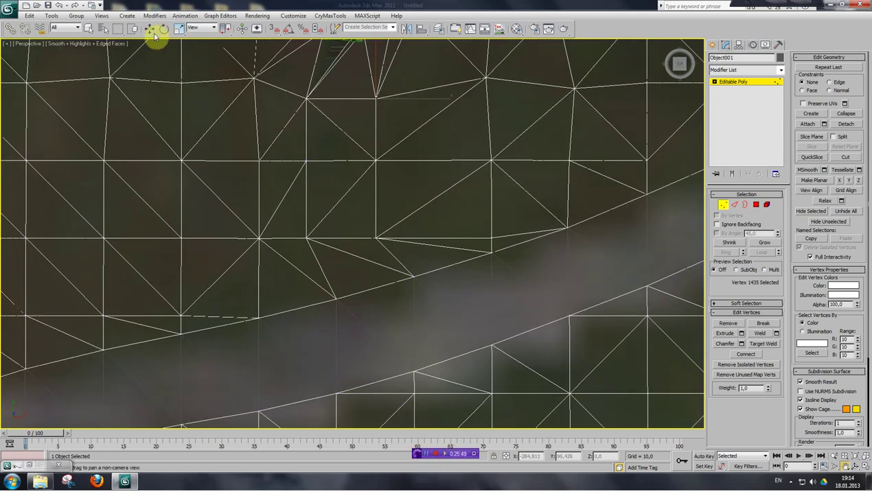
click(149, 29)
drag(294, 231, 409, 238)
click(406, 217)
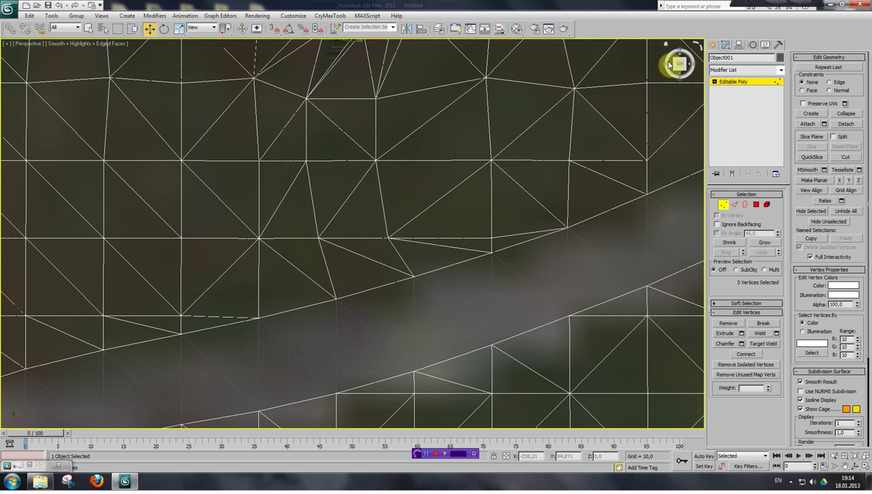
Select the curved strip of nine terrain polygons running from the porch steps down to the road edge.
drag(680, 66, 686, 55)
key(ctrl+p)
drag(407, 58, 392, 194)
click(93, 28)
click(755, 205)
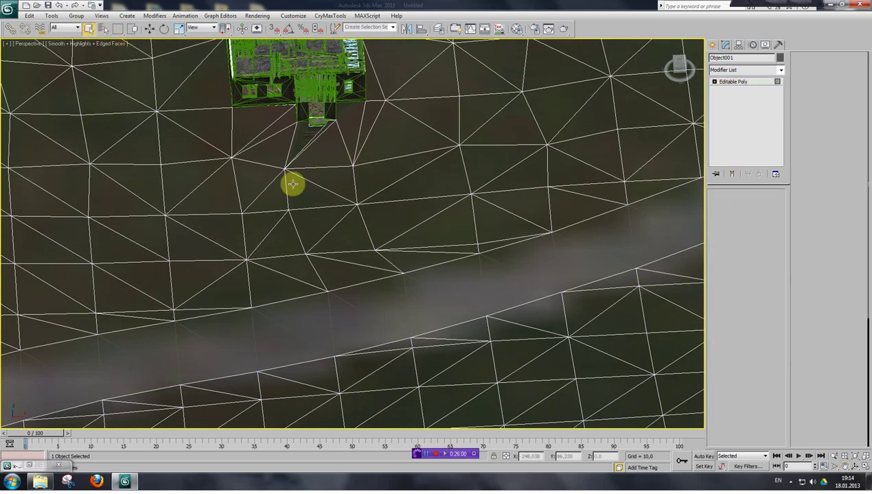
click(303, 144)
ctrl+click(314, 139)
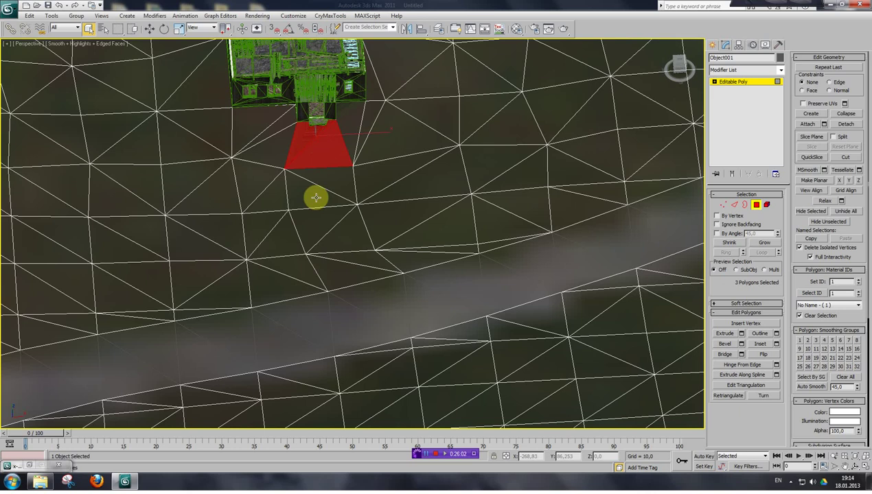
ctrl+click(333, 184)
ctrl+click(327, 227)
ctrl+click(363, 261)
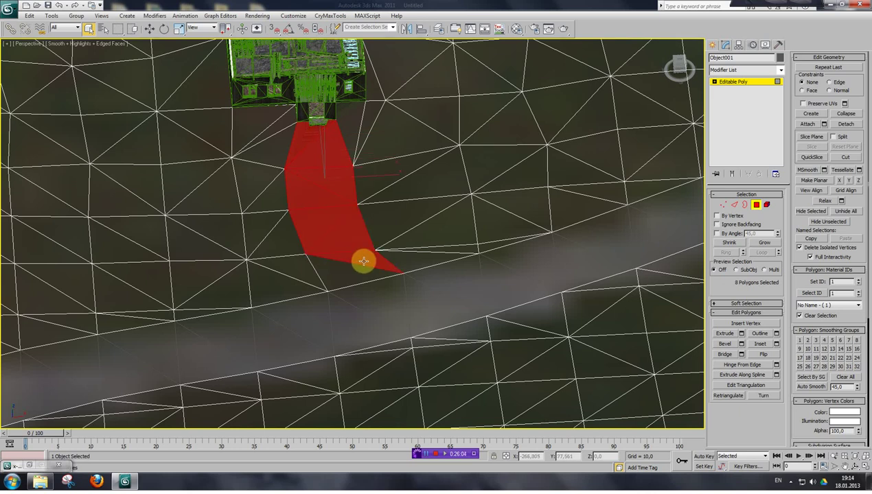
ctrl+click(351, 277)
Examine the shape of the selected path strip between the house and the road.
scroll(335, 208, down, 2)
scroll(335, 208, up, 2)
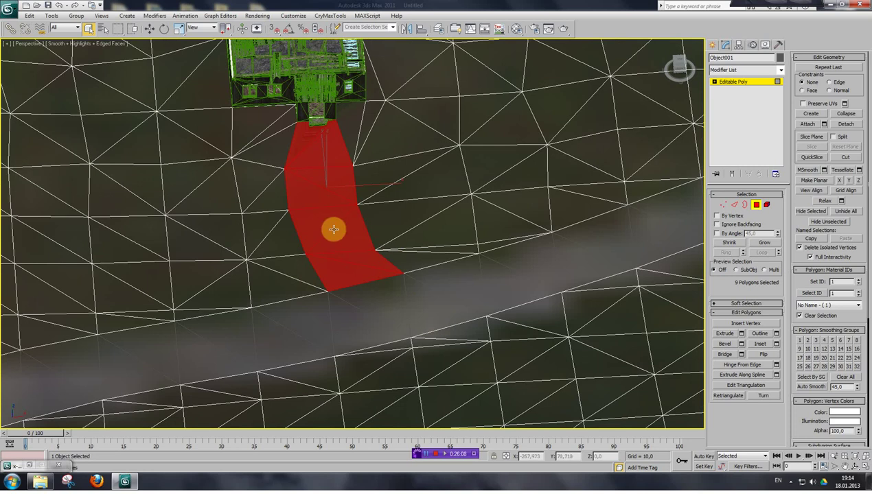
key(ctrl+p)
drag(331, 194, 349, 263)
scroll(349, 261, up, 3)
scroll(324, 244, down, 4)
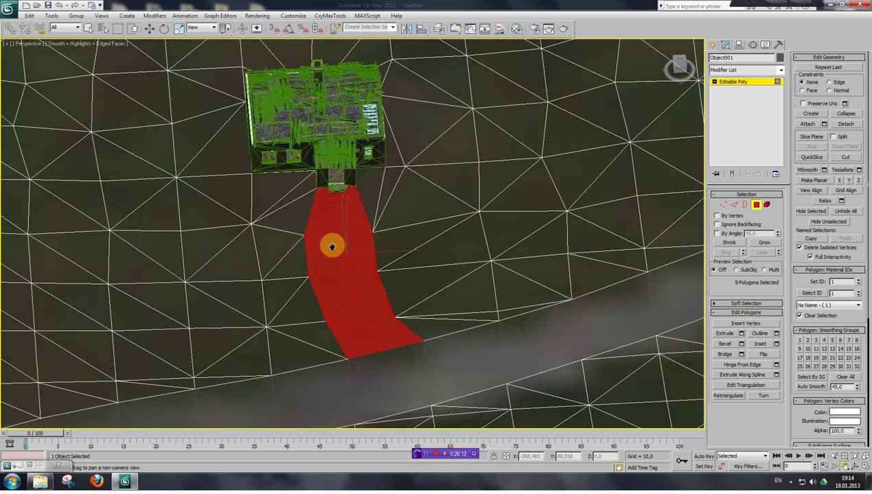
key(F9)
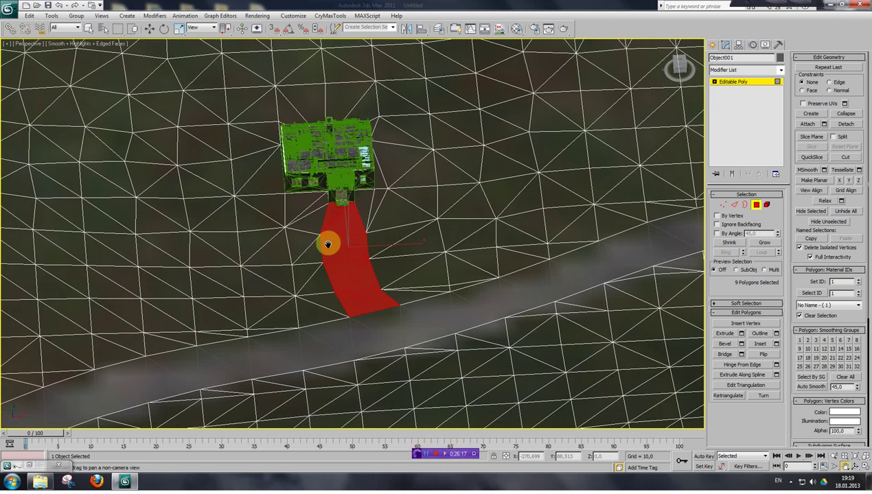
drag(340, 256, 377, 248)
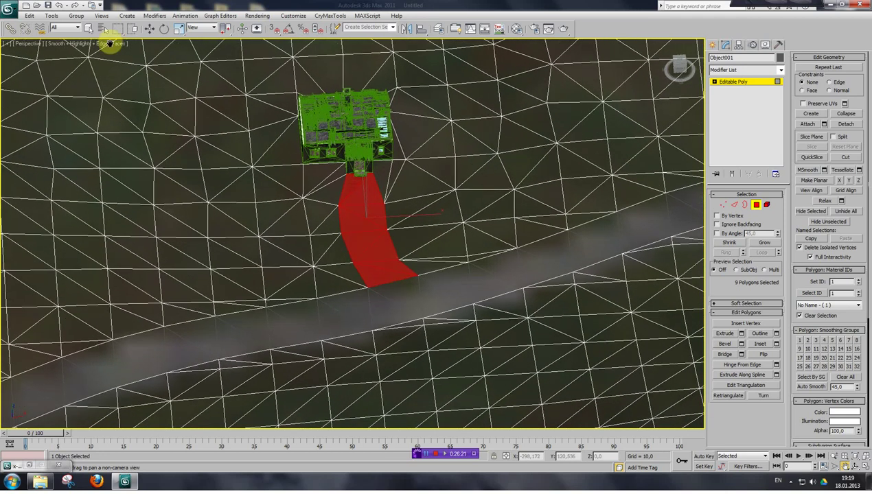
Leave polygon editing, hide the house group to check the opening beneath it, and undo the hiding.
click(89, 29)
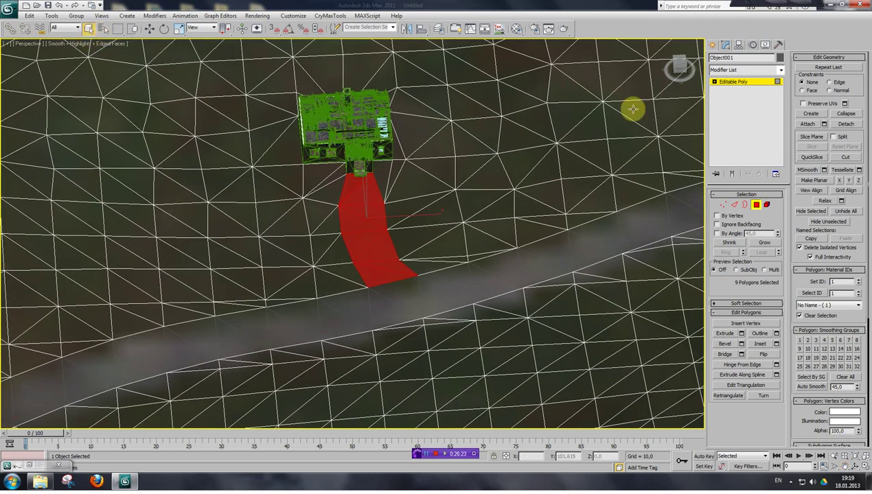
click(713, 45)
click(376, 125)
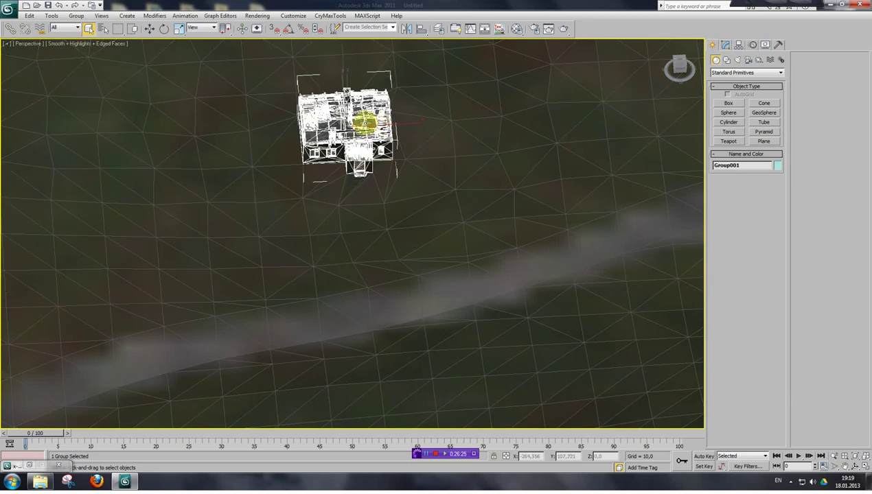
right_click(370, 106)
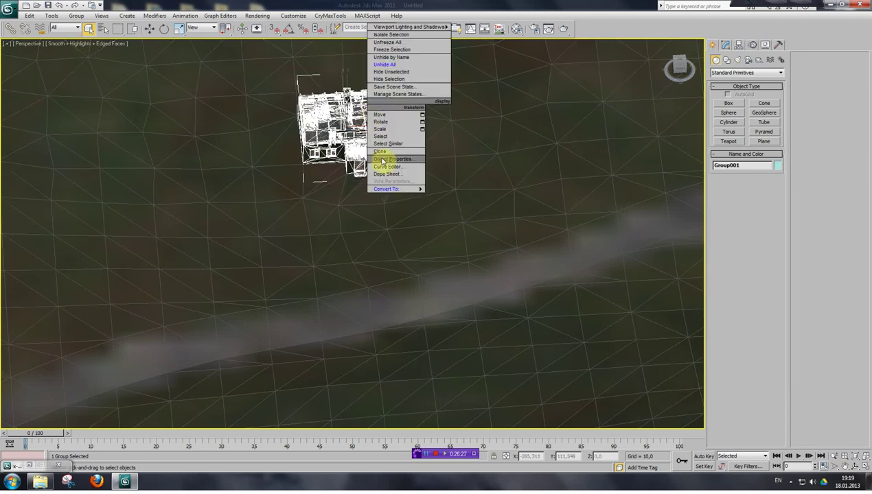
click(386, 80)
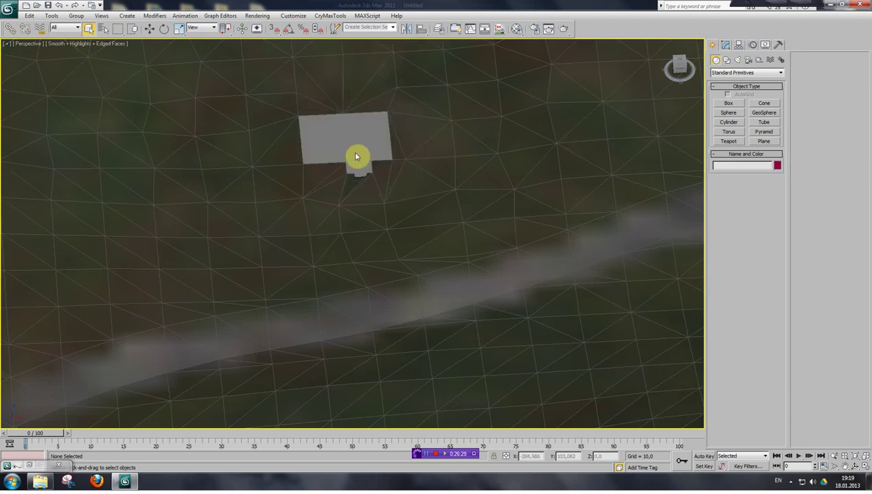
scroll(343, 140, up, 2)
scroll(365, 152, down, 2)
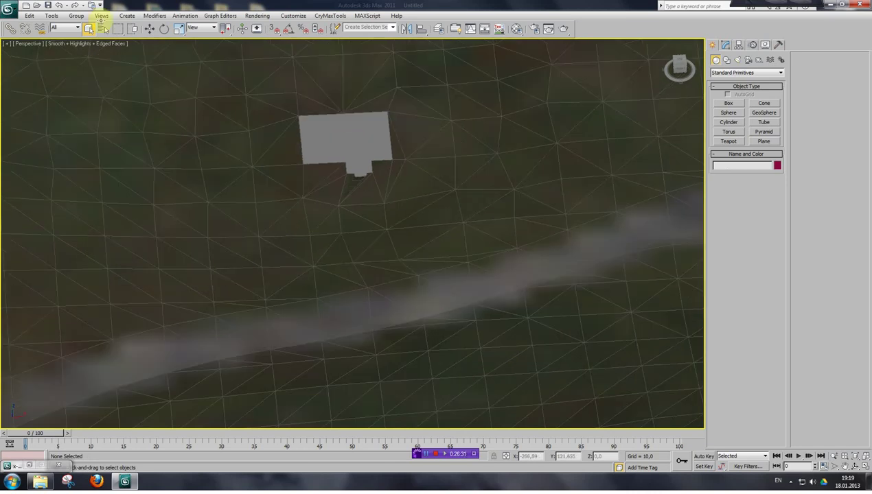
click(60, 6)
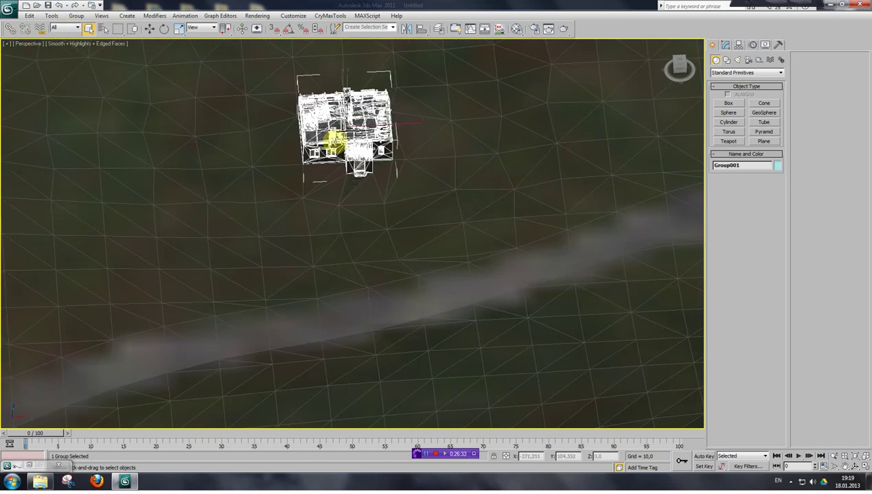
Examine the house's placement in the surrounding terrain and clear the group selection.
key(ctrl+p)
drag(356, 156, 380, 223)
scroll(368, 259, down, 4)
drag(678, 70, 697, 56)
drag(519, 169, 462, 191)
scroll(398, 250, down, 3)
scroll(398, 251, down, 3)
scroll(397, 250, up, 5)
drag(390, 254, 455, 300)
click(92, 32)
click(170, 115)
click(186, 122)
Examine the roads, building plots and open slopes across the wider terrain.
scroll(252, 245, down, 3)
scroll(302, 269, down, 2)
scroll(337, 284, up, 2)
scroll(337, 284, down, 4)
key(ctrl+p)
drag(394, 325, 399, 283)
scroll(378, 272, up, 2)
scroll(379, 273, up, 2)
drag(335, 283, 421, 288)
drag(200, 231, 259, 215)
scroll(251, 240, down, 2)
scroll(252, 248, up, 2)
drag(324, 267, 275, 253)
scroll(278, 263, down, 1)
scroll(274, 263, up, 1)
scroll(269, 262, up, 2)
scroll(273, 258, down, 2)
mouse_move(300, 282)
mouse_down()
mouse_move(276, 259)
mouse_move(289, 274)
mouse_up()
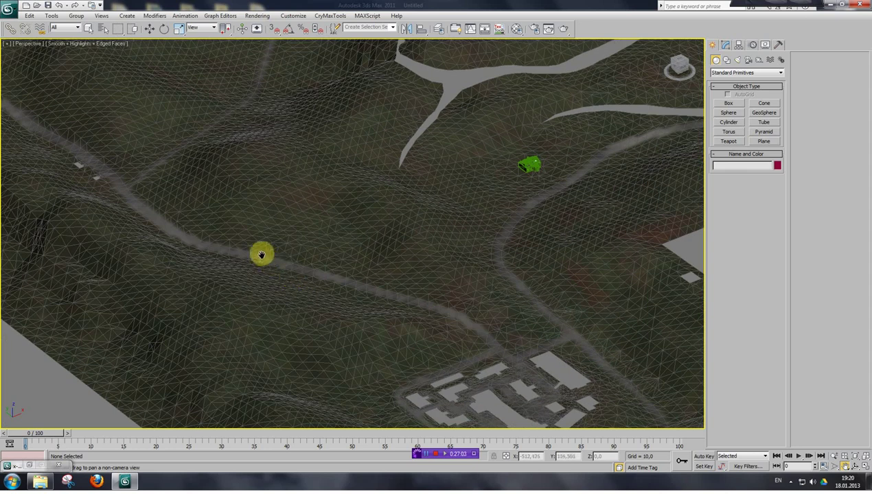
drag(251, 253, 255, 254)
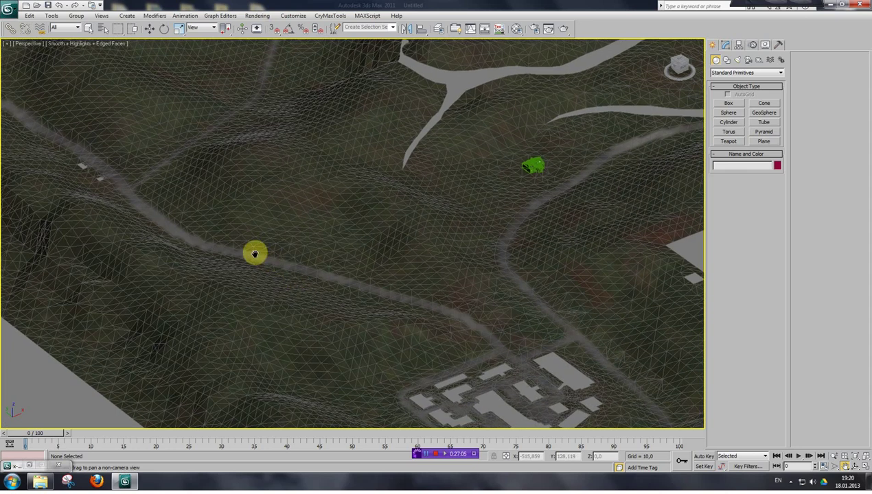
drag(266, 286, 349, 287)
scroll(248, 273, up, 2)
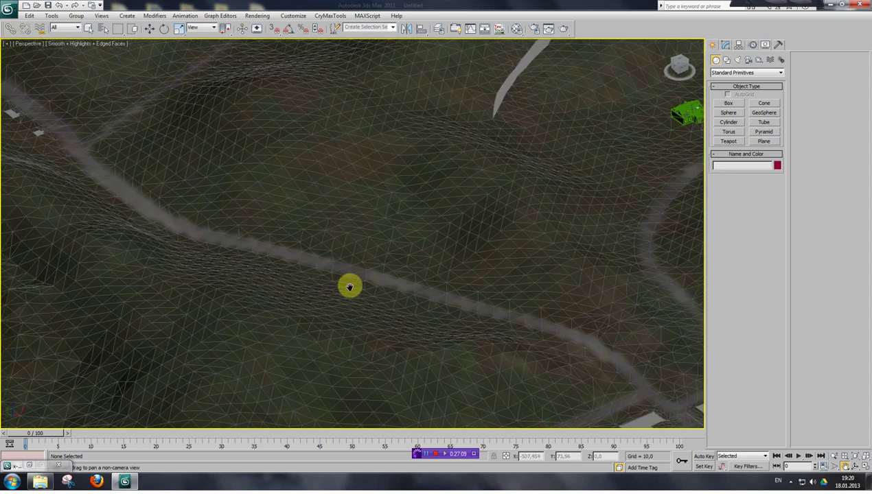
drag(276, 266, 251, 253)
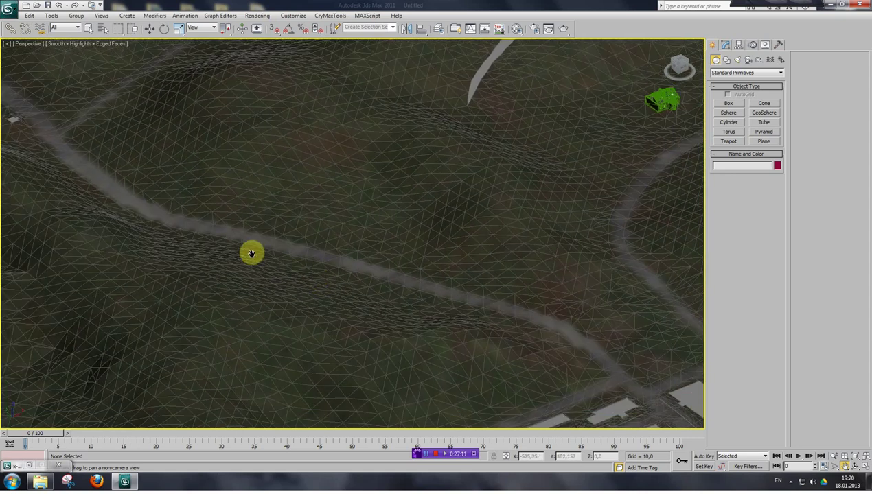
Check the road mesh and the terrain mesh by selecting each in turn, and clear the selection.
click(90, 31)
scroll(364, 263, down, 2)
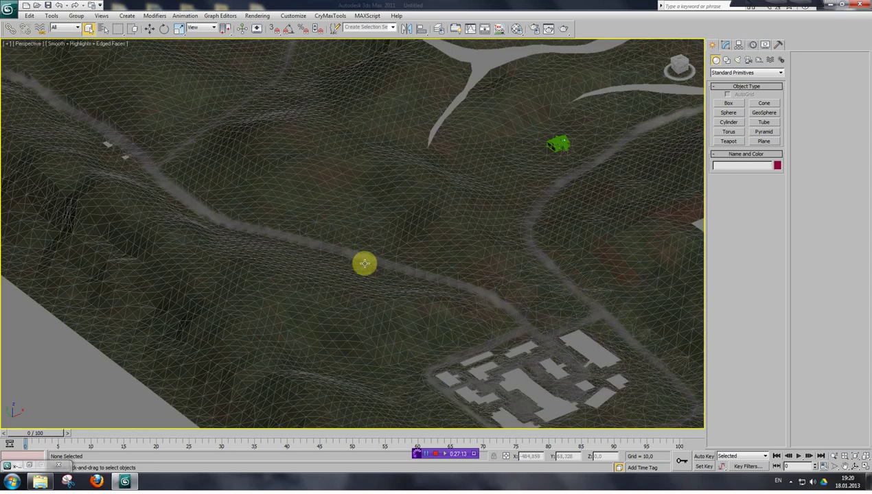
click(372, 260)
scroll(370, 271, down, 2)
scroll(384, 274, up, 2)
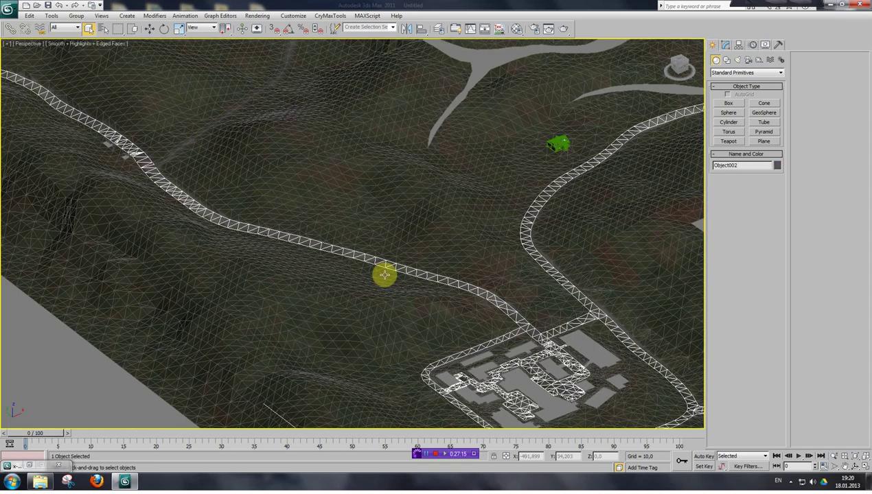
click(440, 262)
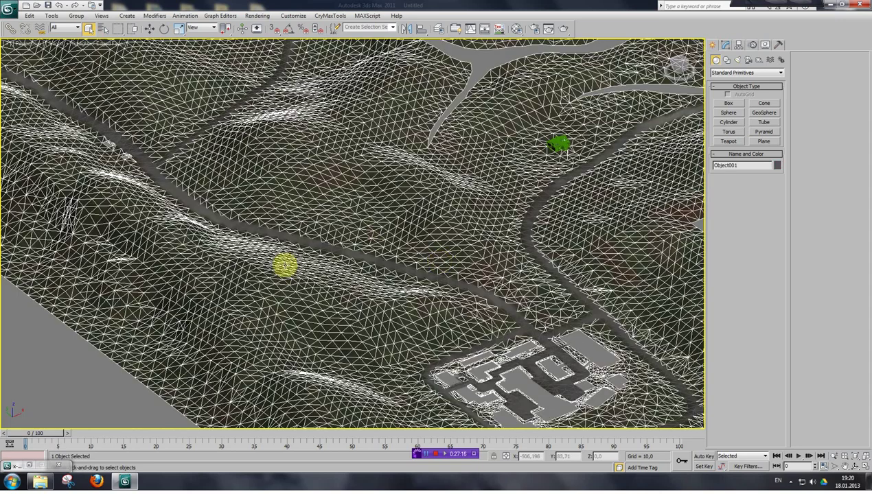
click(131, 398)
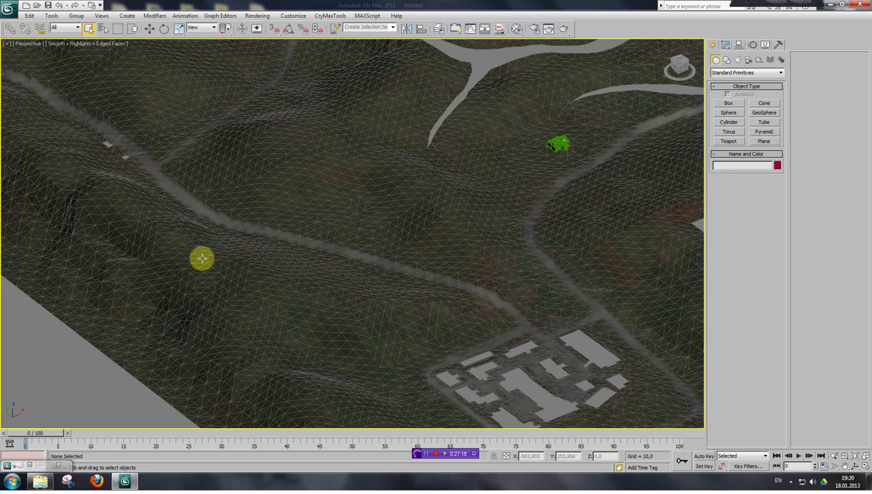
alt+middle_drag(201, 257, 283, 276)
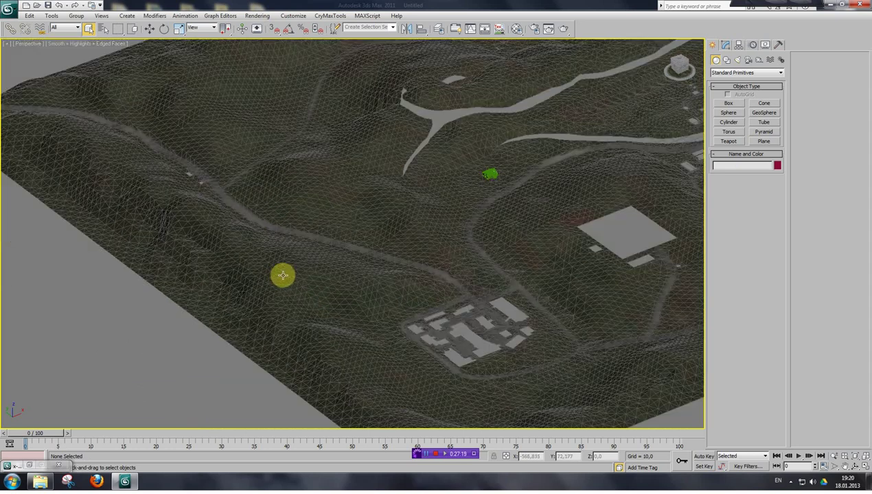
Draw a snapped spline line of straight segments over the terrain mesh, along the slope between the lower road and the hill.
click(726, 61)
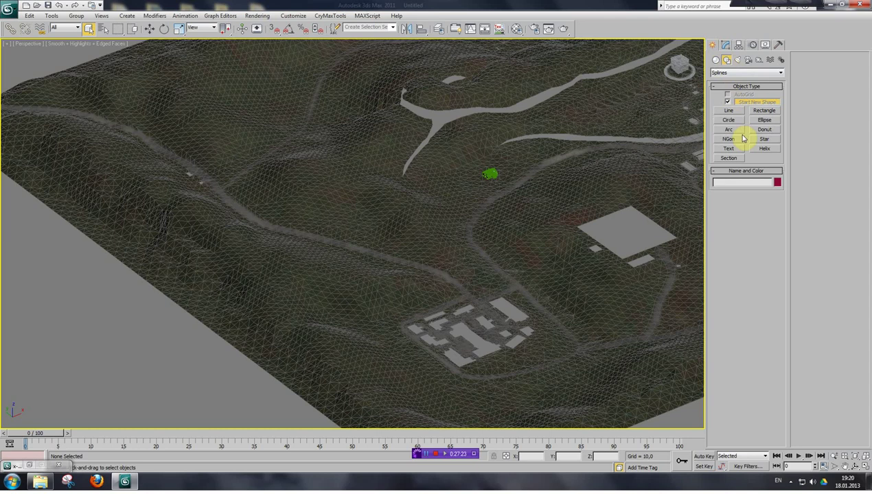
click(729, 112)
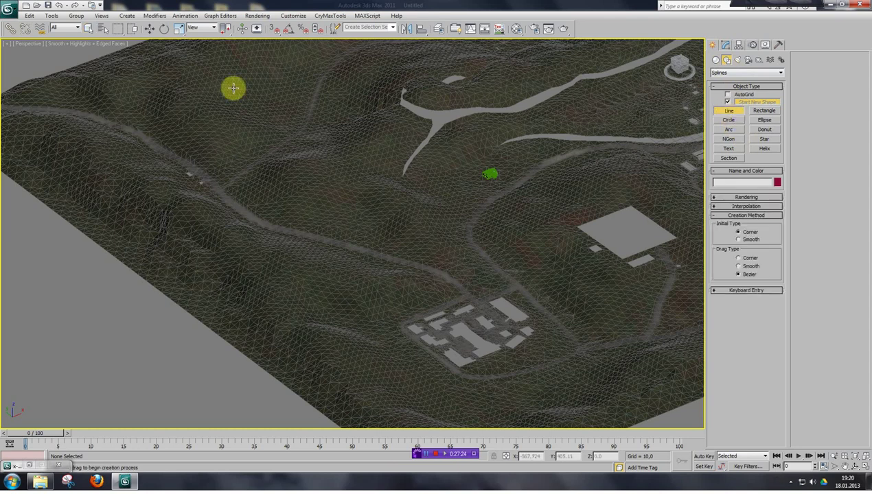
click(274, 29)
click(357, 234)
click(301, 223)
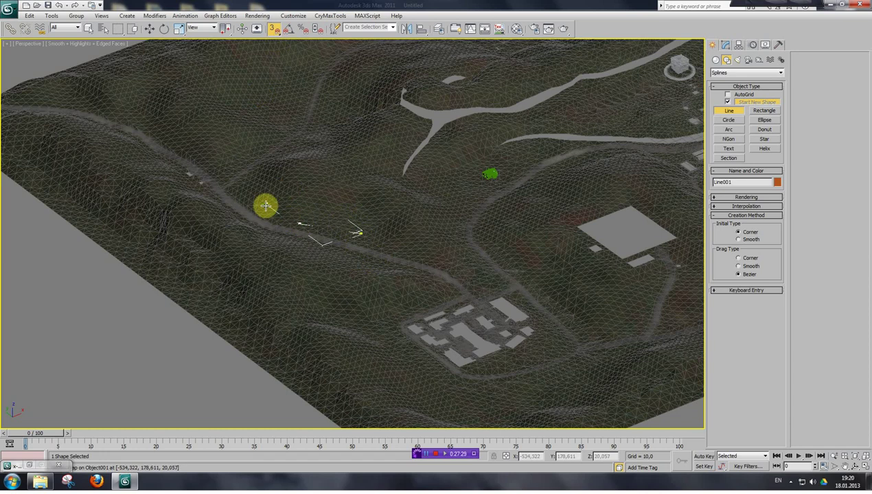
click(265, 205)
click(248, 185)
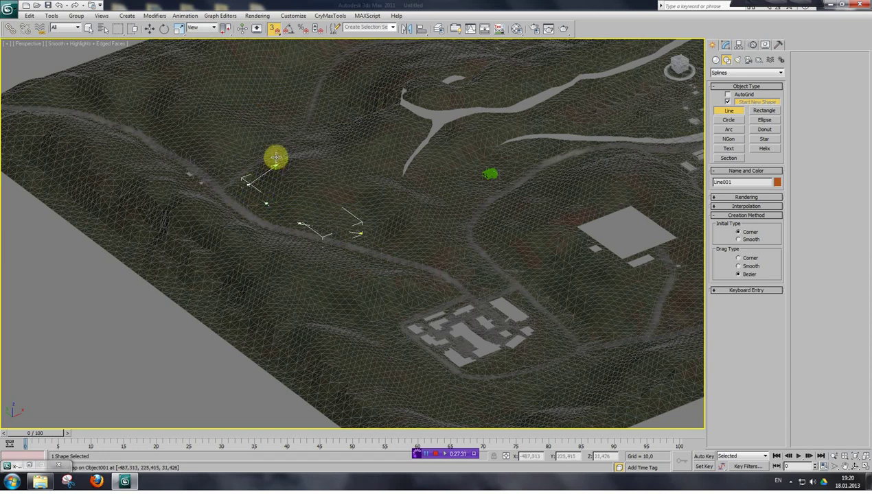
click(275, 157)
click(315, 136)
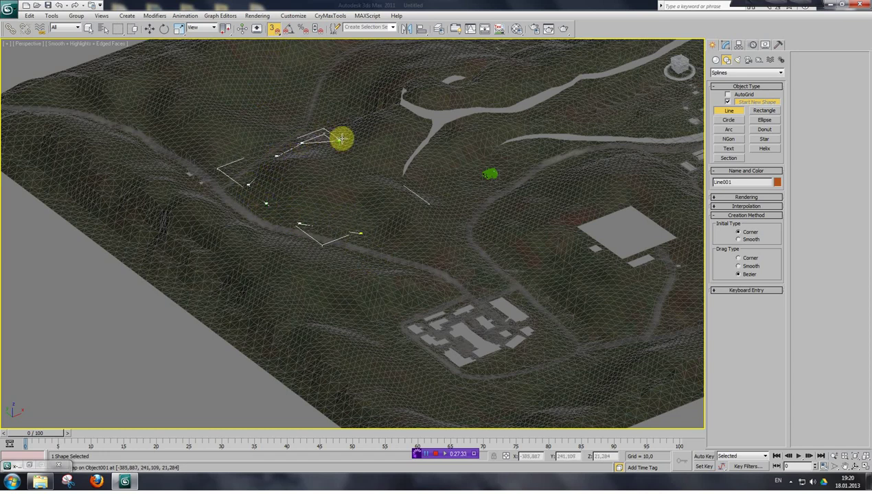
click(340, 134)
click(331, 111)
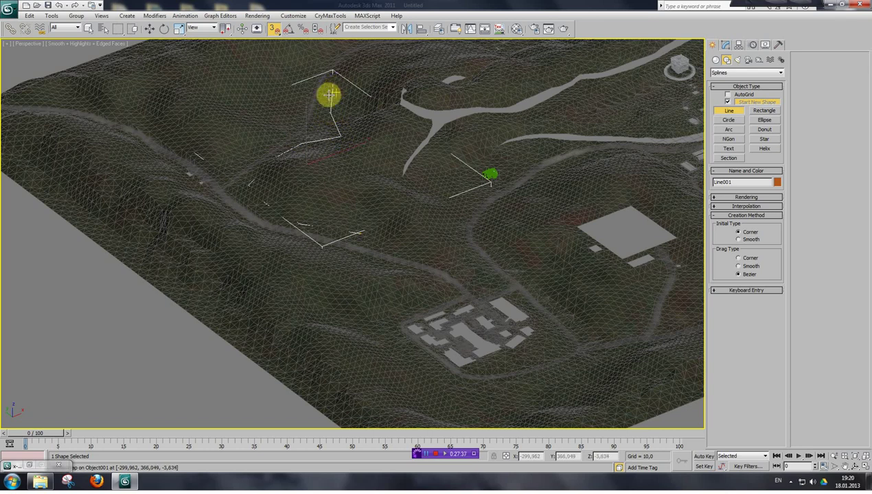
Examine the drawn line against the slopes from several sides and leave line creation.
key(ctrl+p)
drag(350, 189, 390, 282)
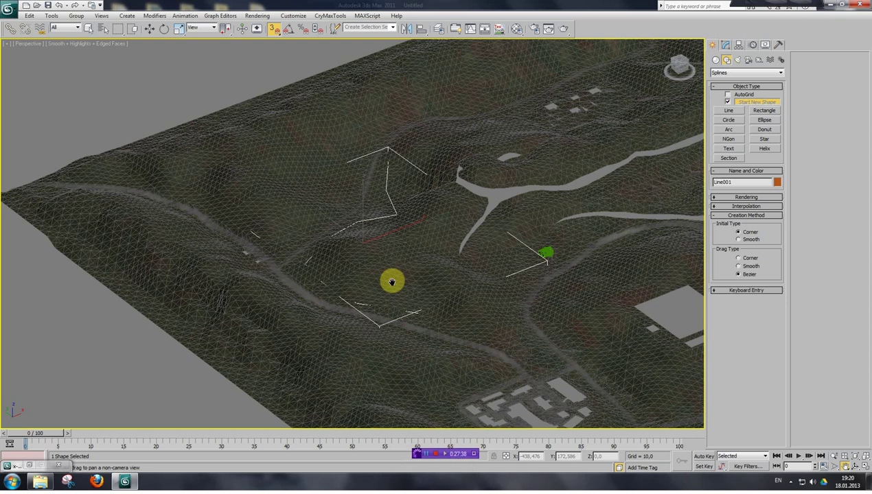
scroll(202, 280, up, 4)
drag(436, 254, 361, 251)
scroll(371, 295, down, 5)
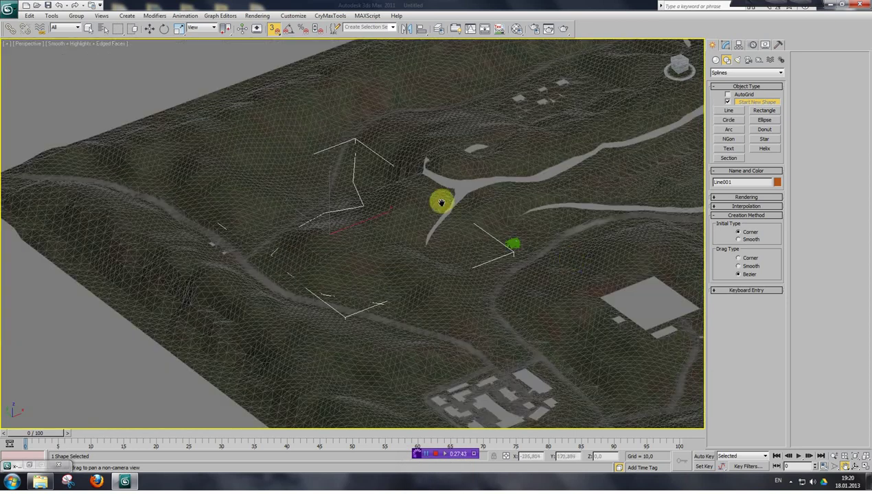
scroll(446, 271, up, 4)
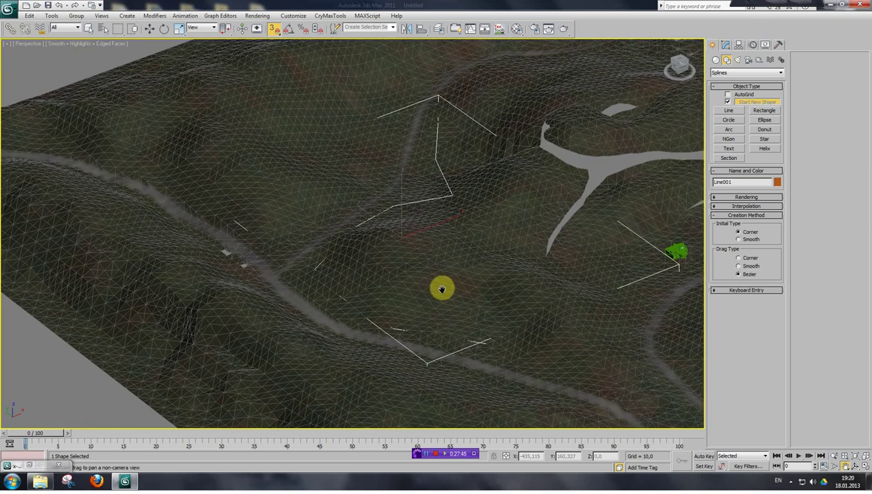
scroll(402, 284, up, 4)
scroll(389, 286, down, 2)
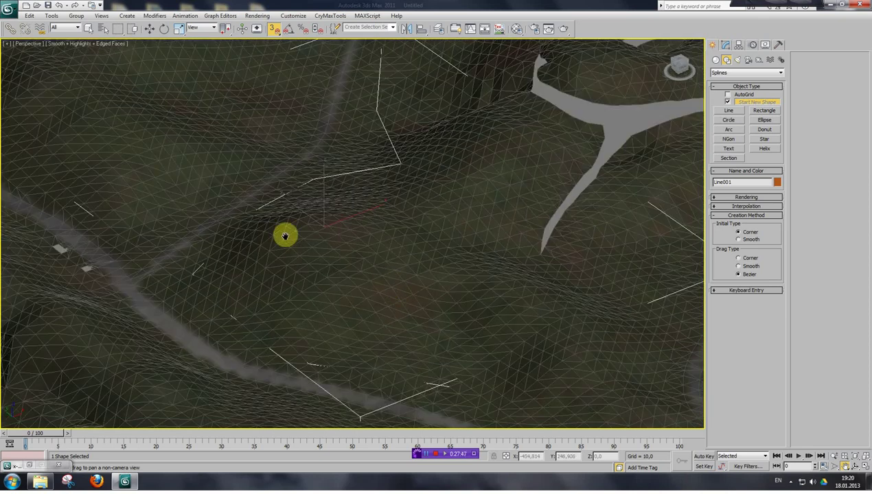
drag(549, 265, 383, 254)
scroll(382, 260, down, 5)
click(672, 64)
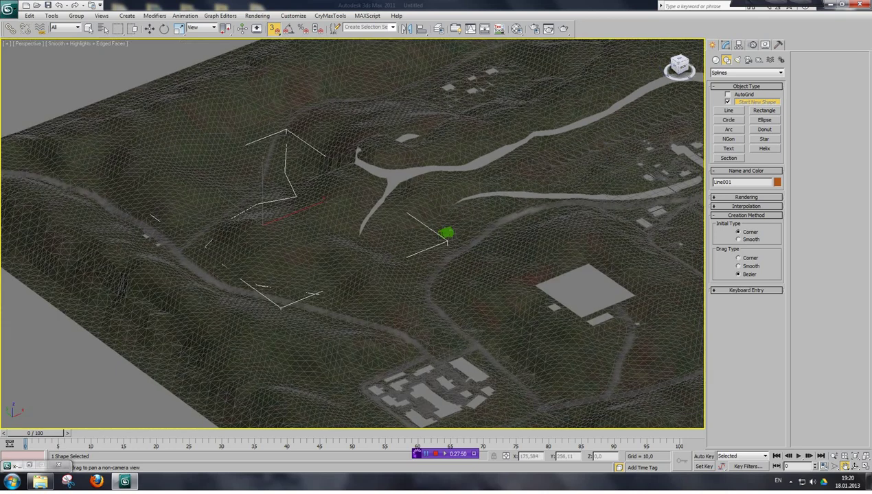
drag(398, 210, 571, 191)
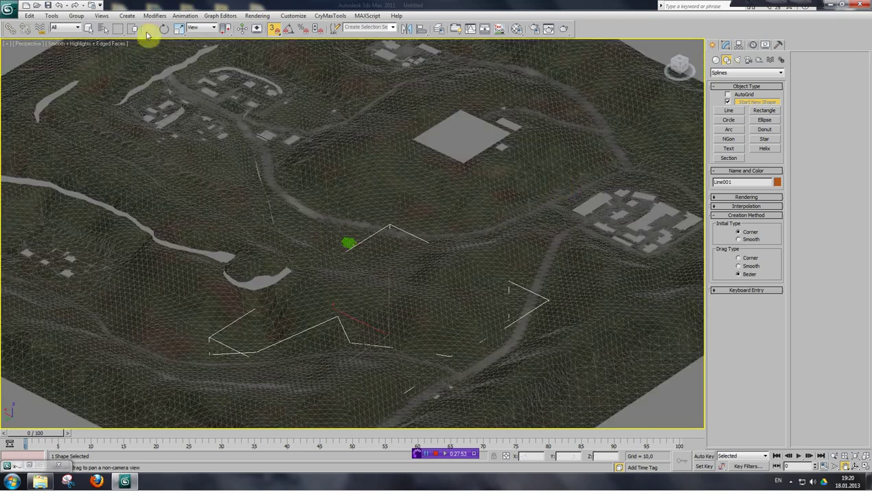
click(94, 30)
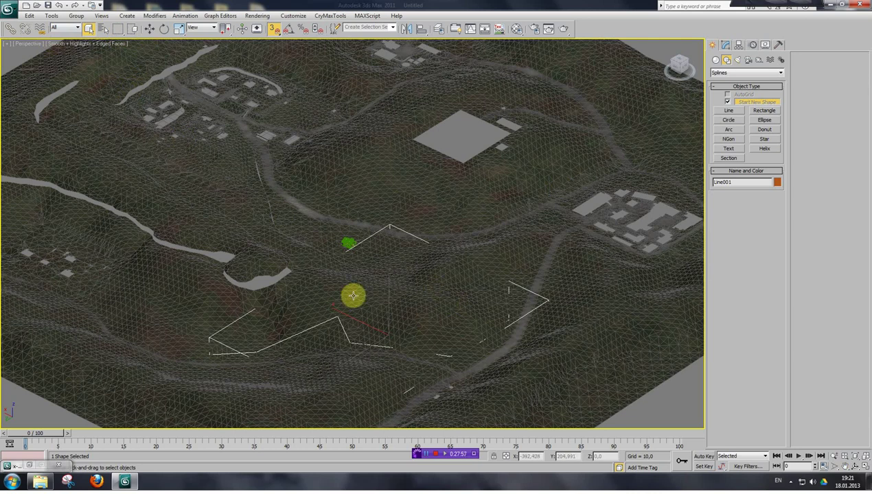
Apply an Extrude modifier to the line with an amount of -182.
drag(676, 66, 673, 68)
scroll(358, 282, up, 6)
scroll(335, 307, down, 3)
scroll(323, 290, up, 2)
click(726, 44)
click(781, 72)
drag(780, 98, 777, 72)
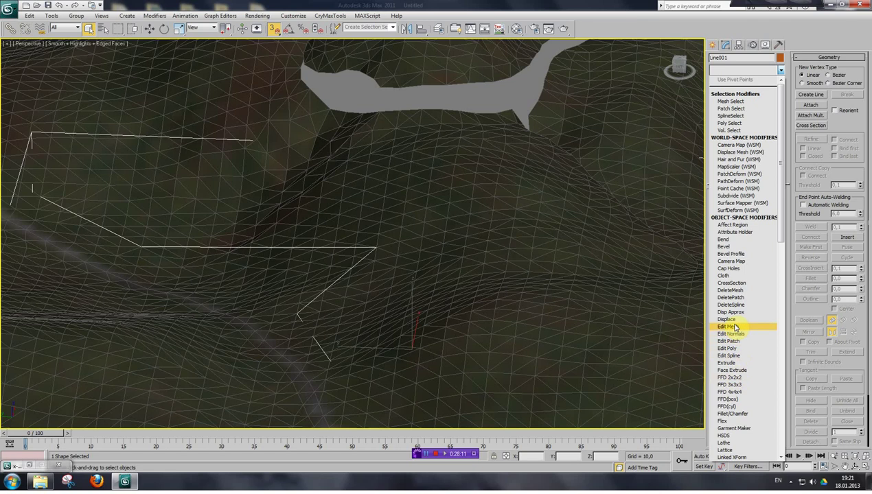
click(727, 363)
drag(772, 208, 714, 243)
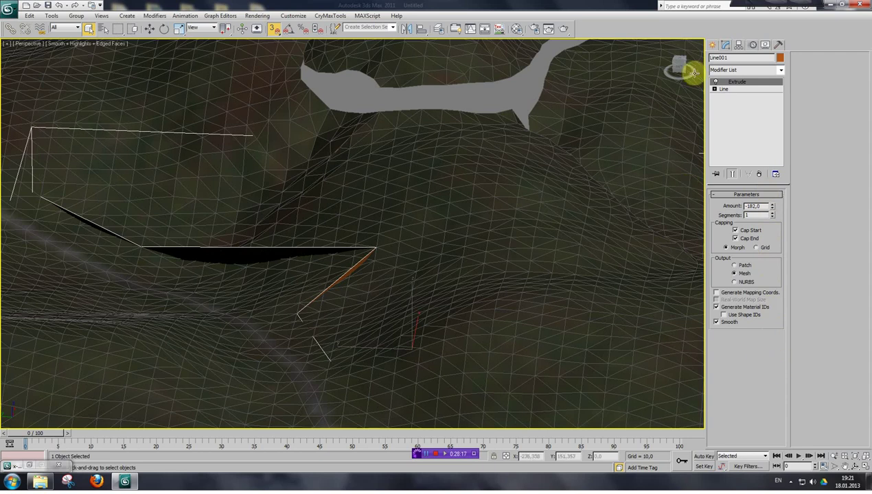
Check the extruded wall beneath the terrain and set its Extrude amount to -49.5.
mouse_move(676, 64)
mouse_down()
mouse_move(676, 43)
mouse_move(667, 68)
mouse_up()
key(ctrl+p)
drag(437, 292, 444, 200)
scroll(444, 267, down, 3)
scroll(444, 200, down, 3)
mouse_move(675, 65)
mouse_down()
mouse_move(673, 43)
mouse_move(663, 53)
mouse_up()
drag(654, 128, 684, 243)
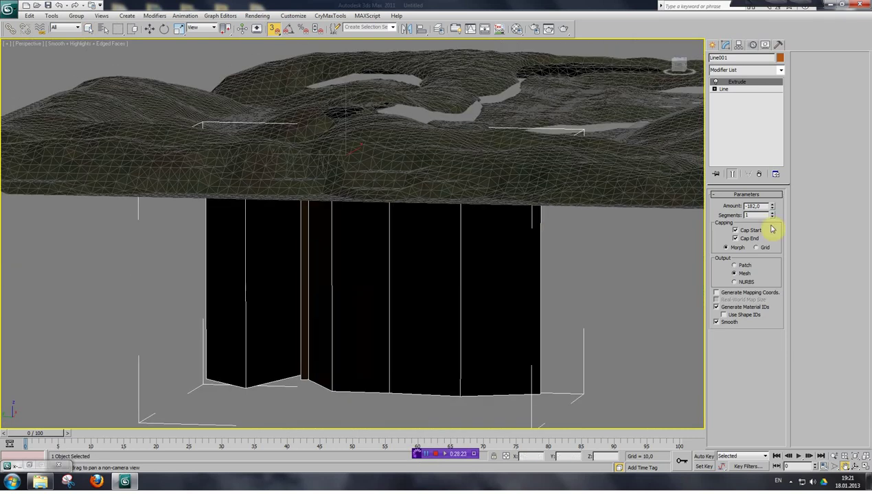
drag(774, 213, 780, 80)
drag(675, 67, 661, 110)
drag(512, 217, 449, 278)
middle_drag(449, 278, 463, 326)
scroll(462, 326, up, 3)
Convert the extruded wall to an Editable Poly.
click(516, 31)
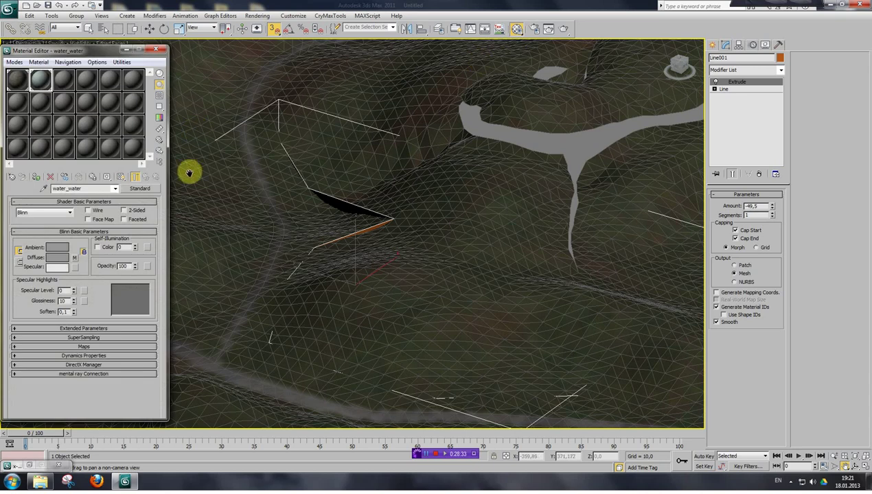
click(157, 50)
right_click(348, 224)
mouse_move(376, 306)
click(438, 313)
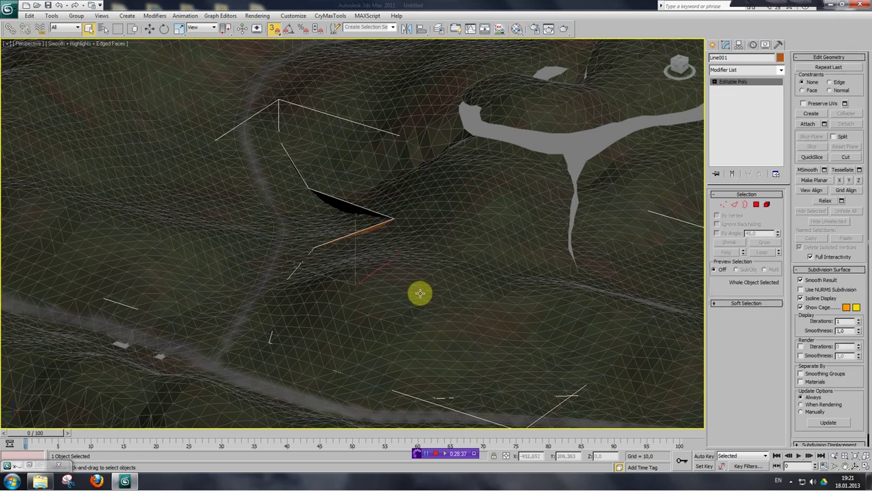
Move the upper vertex at the wall's exposed bend across the slope, turn snapping off, and lower the vertex into the terrain.
scroll(326, 267, up, 4)
key(ctrl+p)
drag(331, 163, 246, 249)
drag(312, 286, 286, 259)
drag(345, 275, 347, 258)
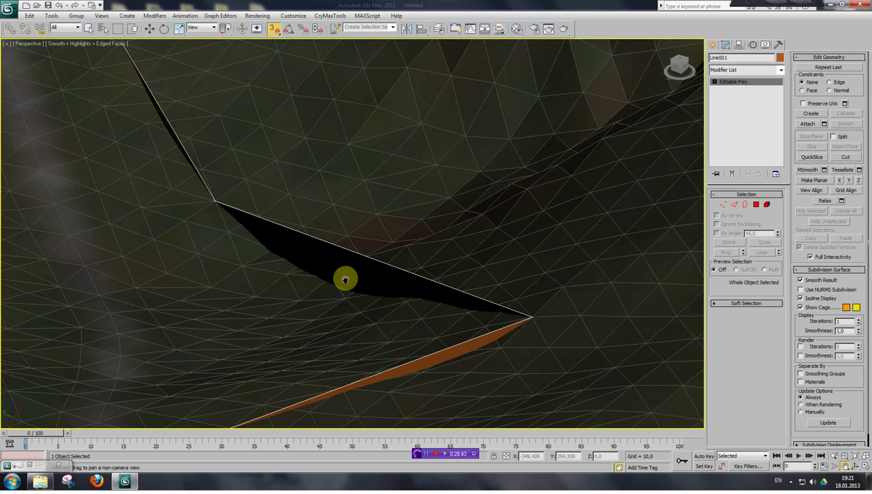
click(88, 31)
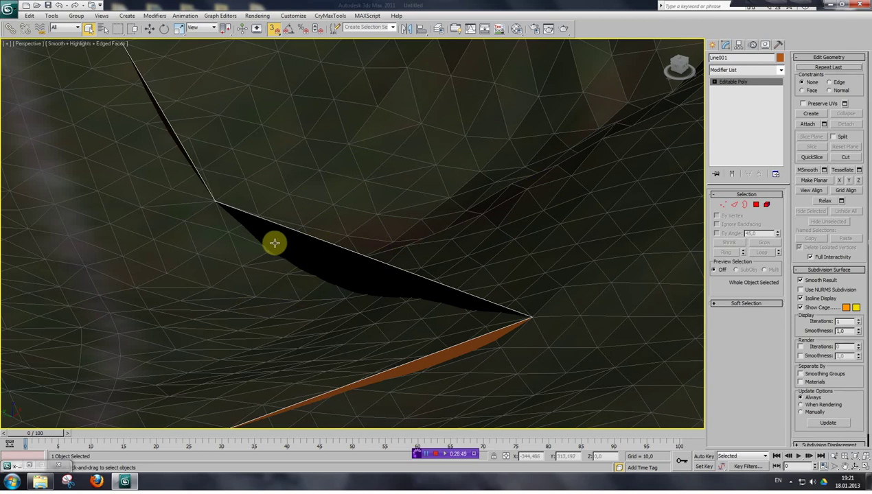
click(724, 206)
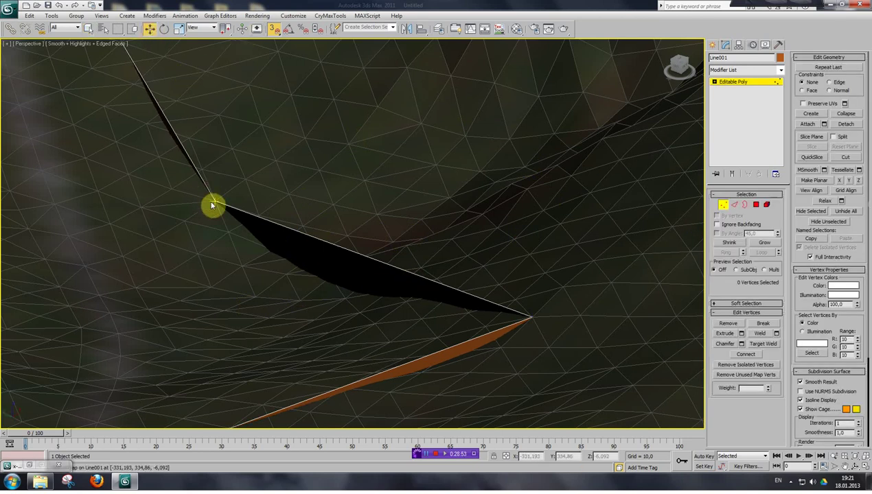
drag(215, 200, 331, 276)
click(273, 29)
key(s)
drag(333, 235, 330, 250)
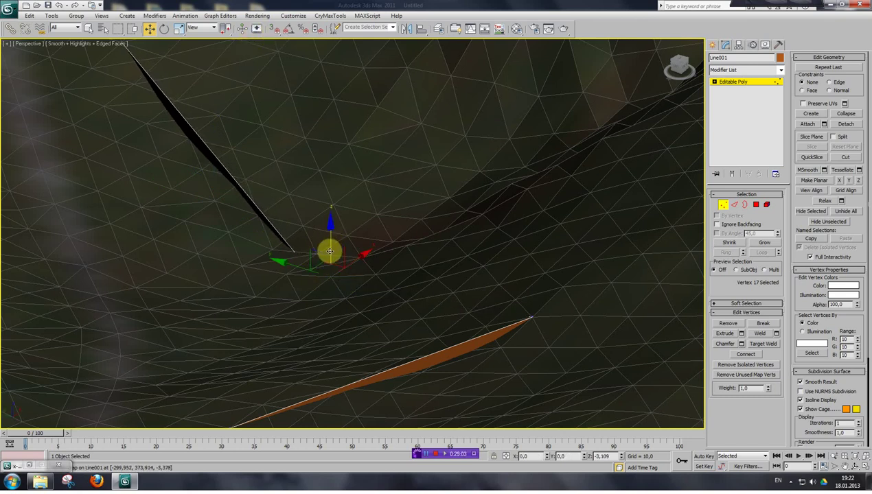
Lower the two upper vertices on either side of the adjusted bend so the wall's edge sinks into the terrain.
click(530, 315)
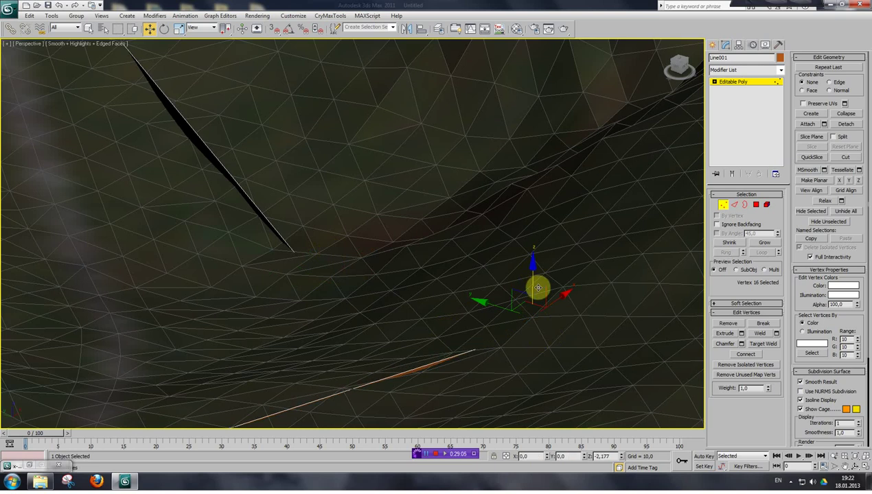
key(ctrl+p)
drag(336, 215, 476, 376)
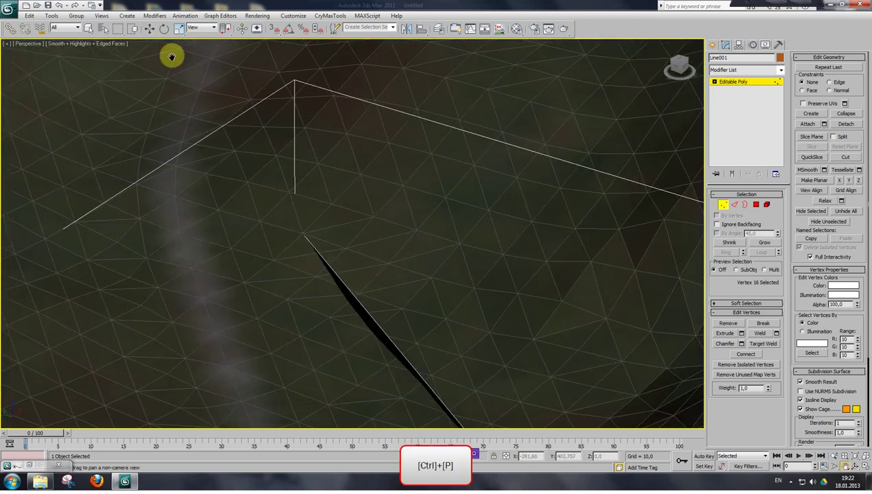
click(150, 28)
click(315, 211)
drag(314, 211, 306, 199)
Leave vertex editing and choose a Bitmap map for the diffuse colour of the third material slot.
key(ctrl+p)
drag(417, 156, 416, 221)
scroll(406, 266, down, 3)
drag(679, 69, 626, 84)
drag(481, 242, 562, 123)
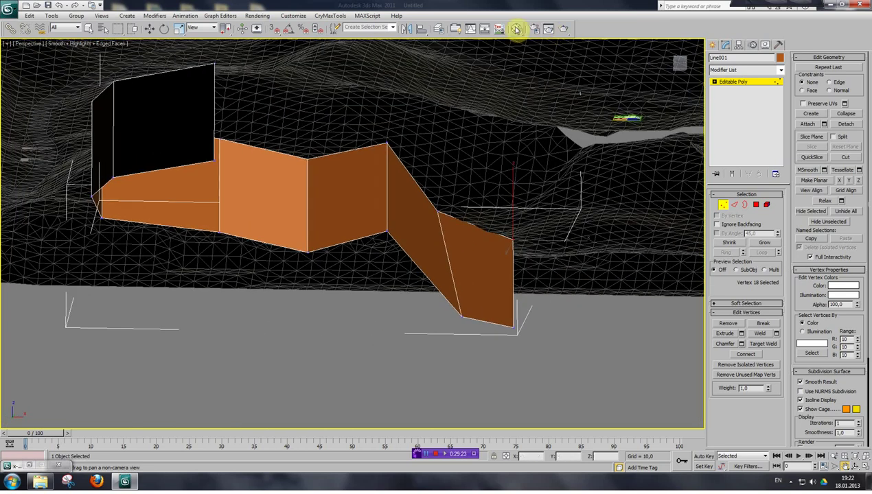
key(m)
click(717, 82)
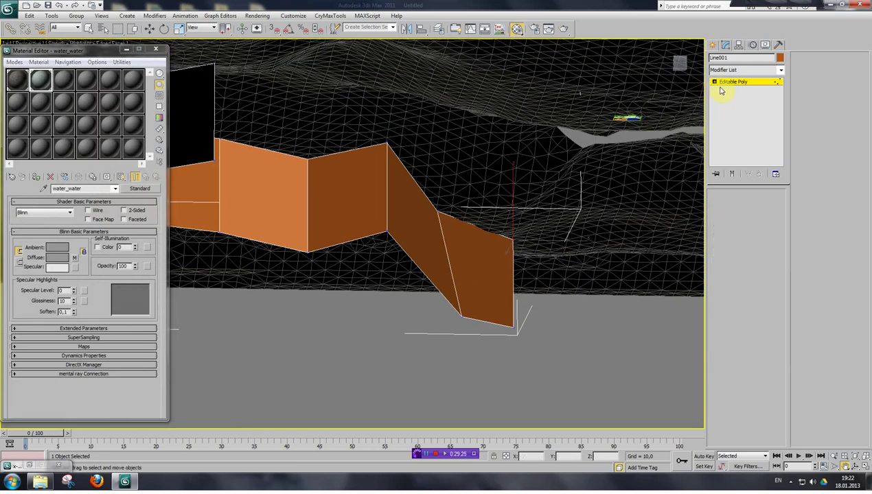
click(60, 79)
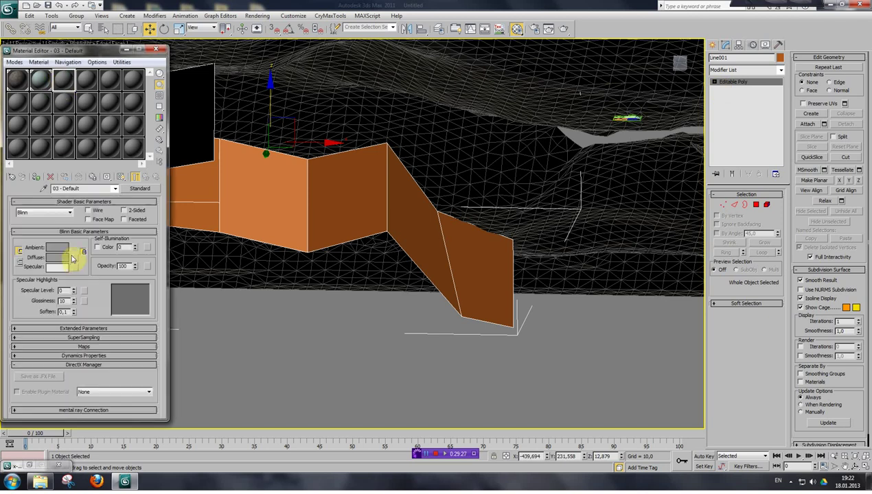
click(76, 256)
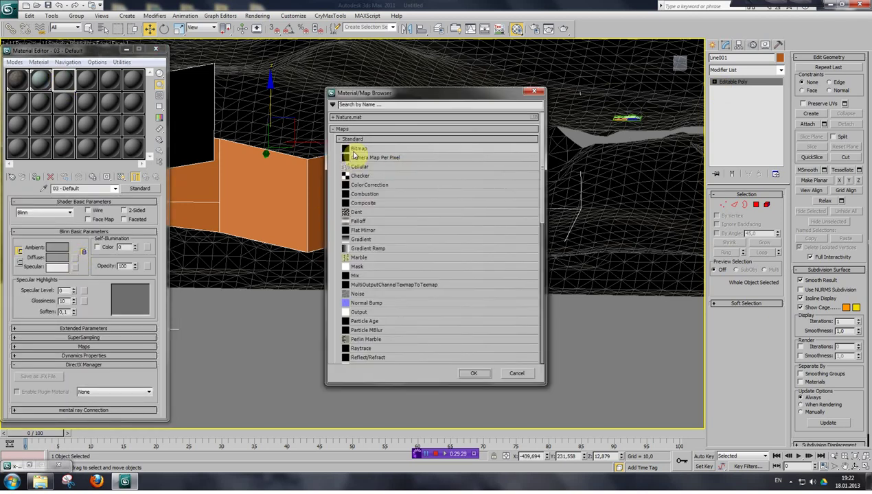
double_click(356, 151)
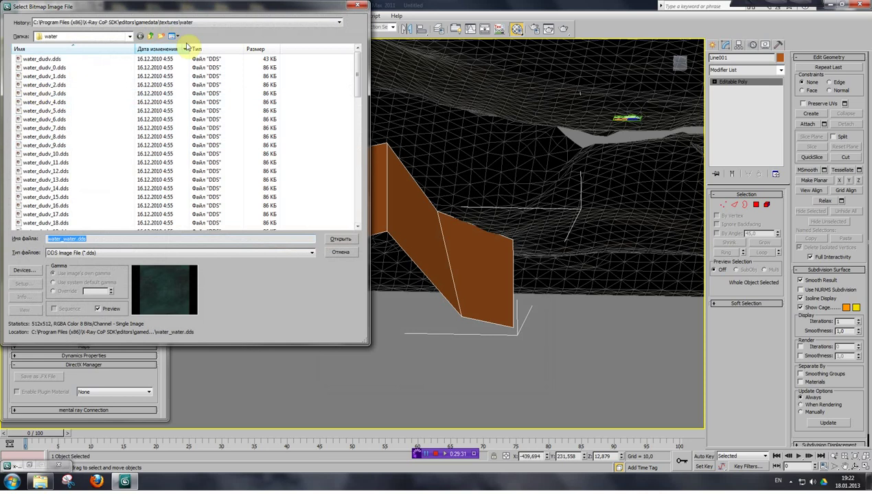
Load prop_fake_occ.dds from the prop texture folder as the diffuse bitmap, copying its base name.
click(151, 36)
double_click(40, 124)
drag(356, 70, 331, 112)
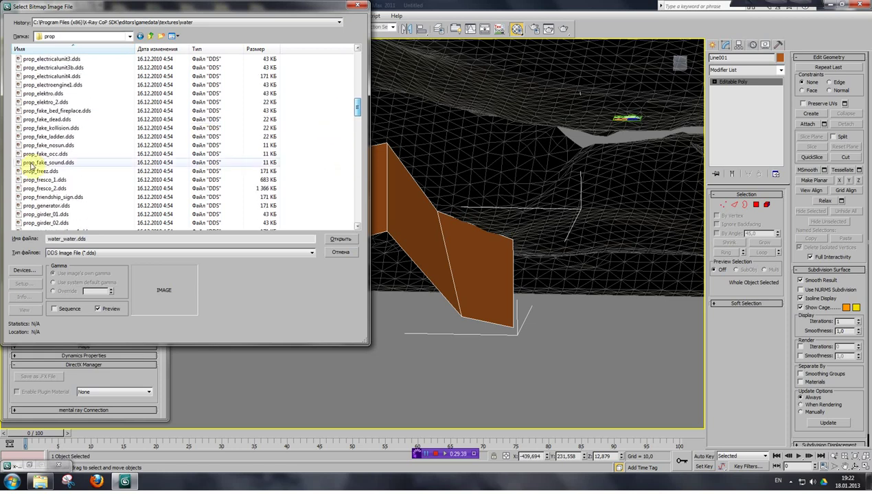
click(45, 155)
drag(80, 239, 40, 240)
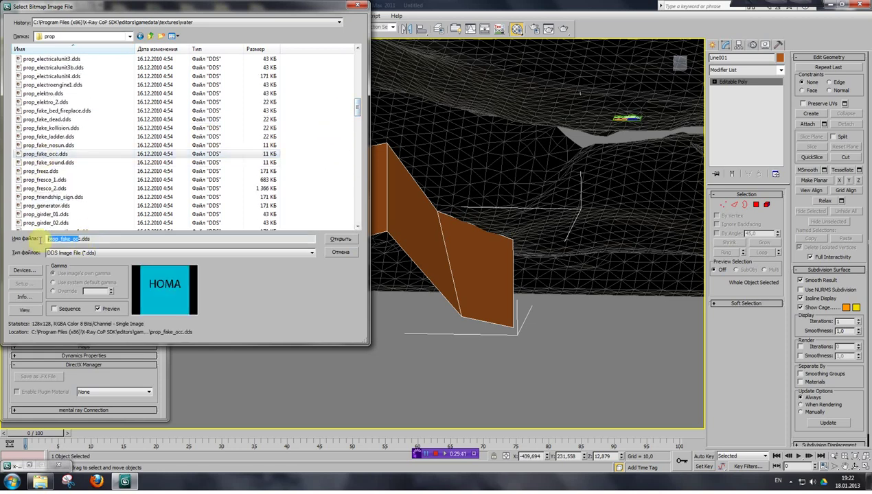
key(ctrl+c)
key(ctrl+c)
click(340, 239)
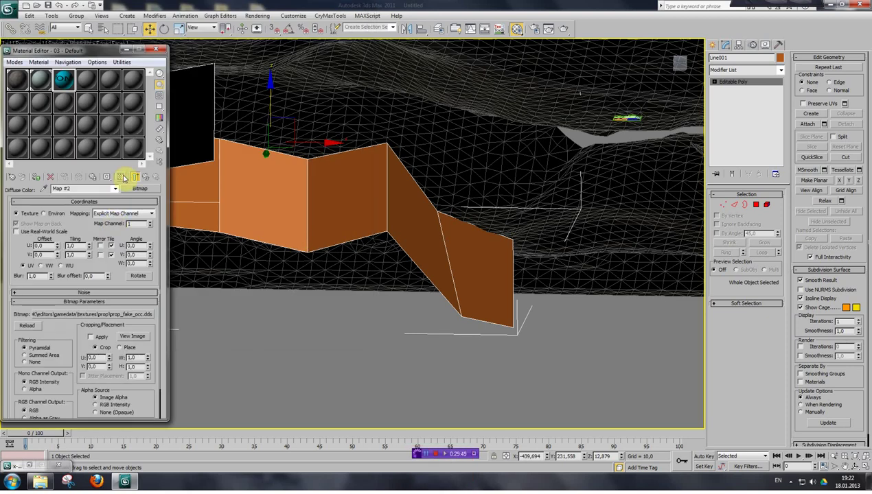
Assign the material to the wall and rename the material prop_fake_occ.
click(37, 180)
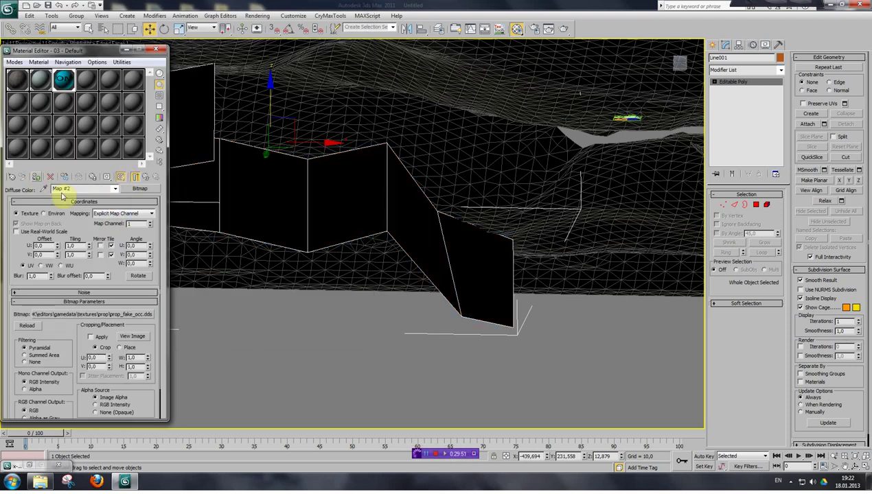
click(143, 178)
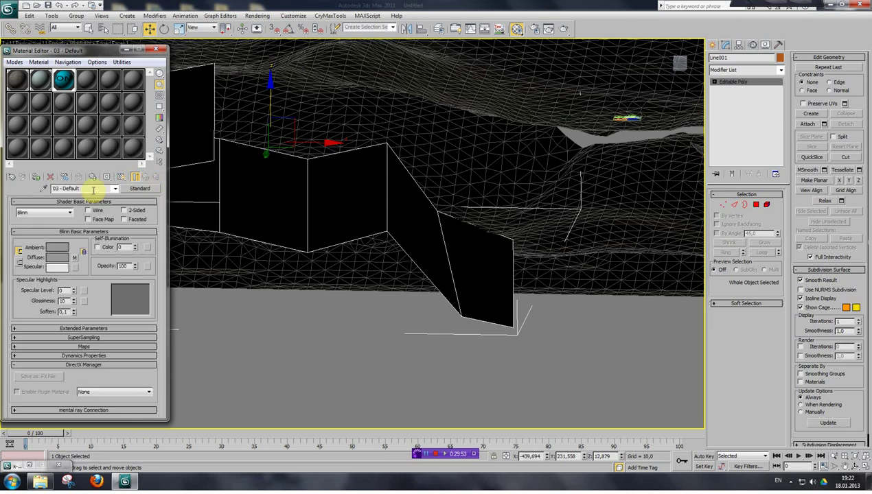
key(ctrl+v)
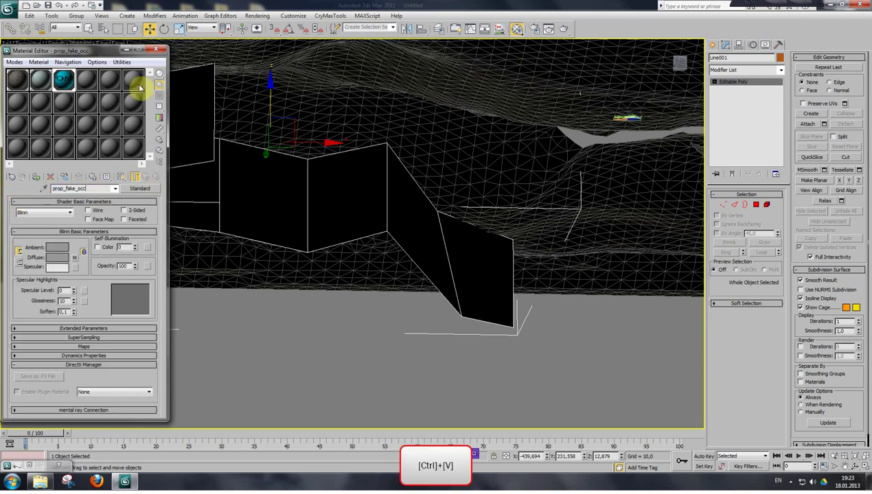
Close the Material Editor and apply an Unwrap UVW modifier to the occluder wall, opening its UV editor.
click(156, 52)
drag(679, 64, 645, 83)
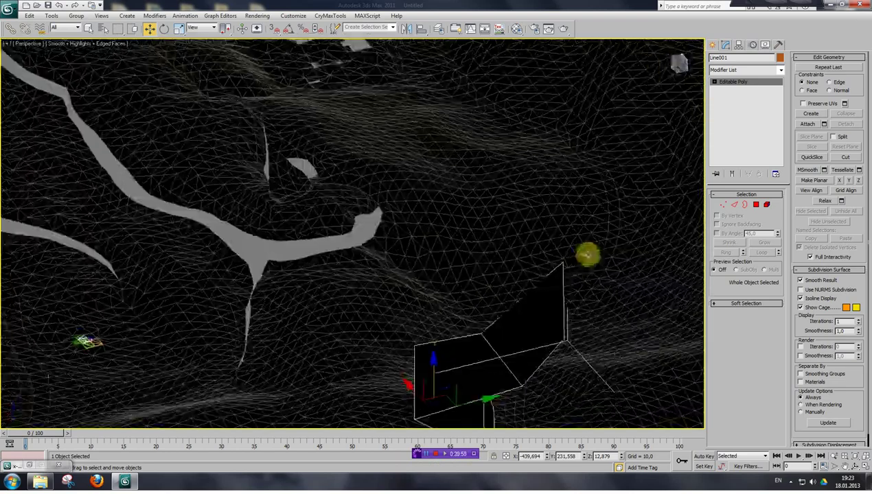
key(ctrl+p)
drag(536, 286, 408, 154)
click(779, 70)
scroll(754, 274, down, 10)
click(732, 384)
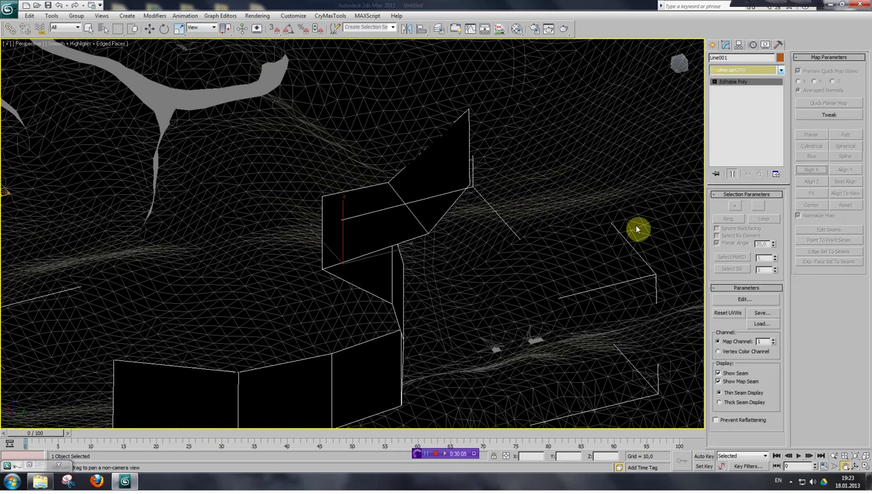
Select all of the wall's UV faces and apply Flatten Mapping with a 45 face angle threshold and 0.02 spacing.
scroll(103, 239, down, 4)
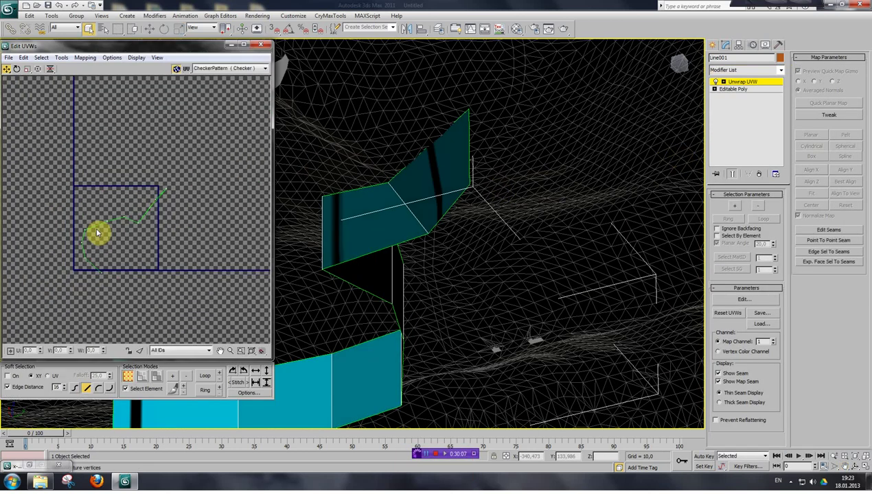
drag(67, 172, 223, 315)
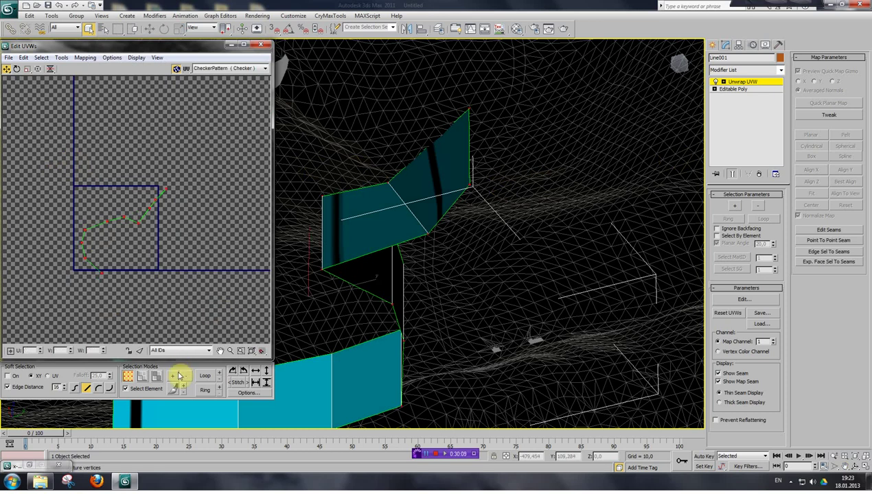
click(157, 379)
drag(61, 195, 195, 317)
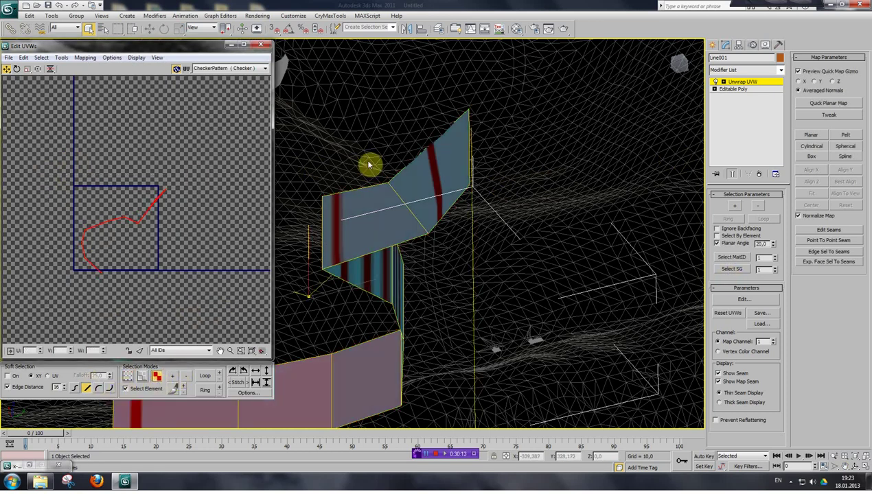
click(86, 58)
click(97, 70)
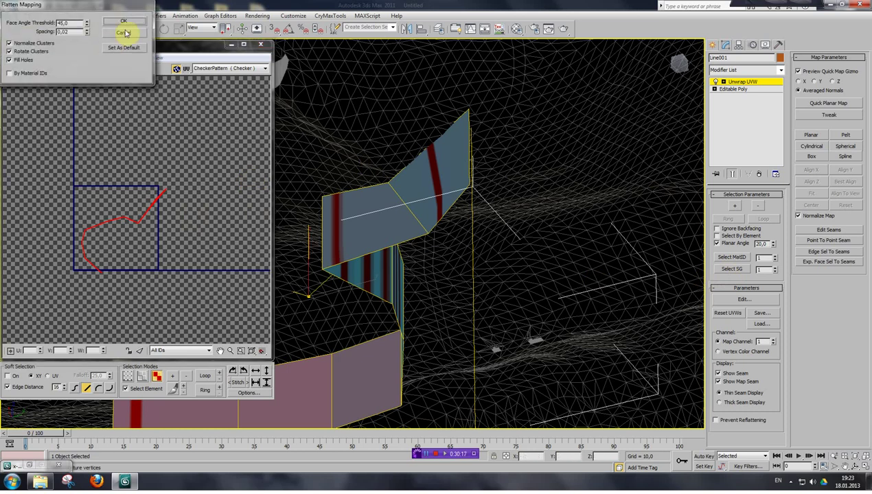
click(128, 21)
Scale the flattened UV clusters up well beyond the texture square so the texture repeats along the wall.
click(201, 211)
drag(194, 170, 26, 302)
drag(106, 232, 136, 204)
scroll(135, 204, down, 4)
click(196, 111)
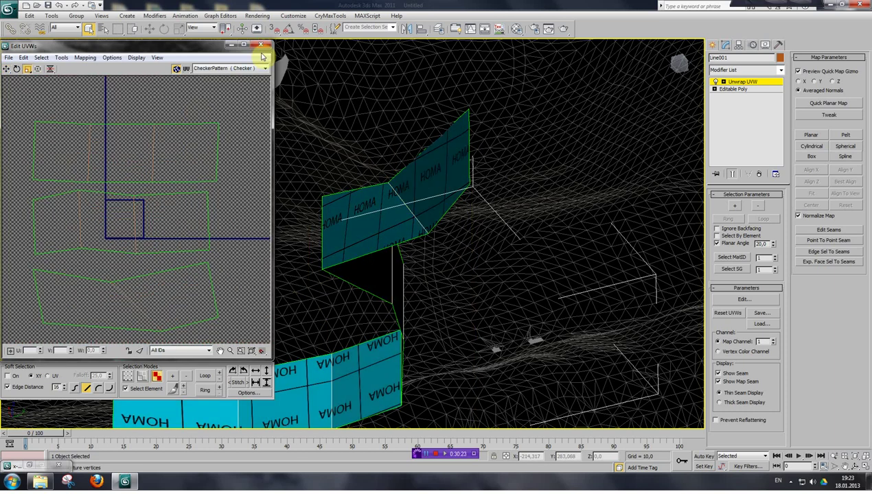
Close the UV editor and collapse the unwrapped wall to an Editable Poly.
click(262, 46)
right_click(253, 230)
mouse_move(288, 313)
click(324, 321)
Examine the textured wall and its fit against the terrain from beneath and from above.
key(ctrl+p)
drag(302, 331, 389, 261)
drag(672, 67, 675, 42)
scroll(473, 99, down, 4)
scroll(473, 99, up, 4)
drag(473, 100, 563, 194)
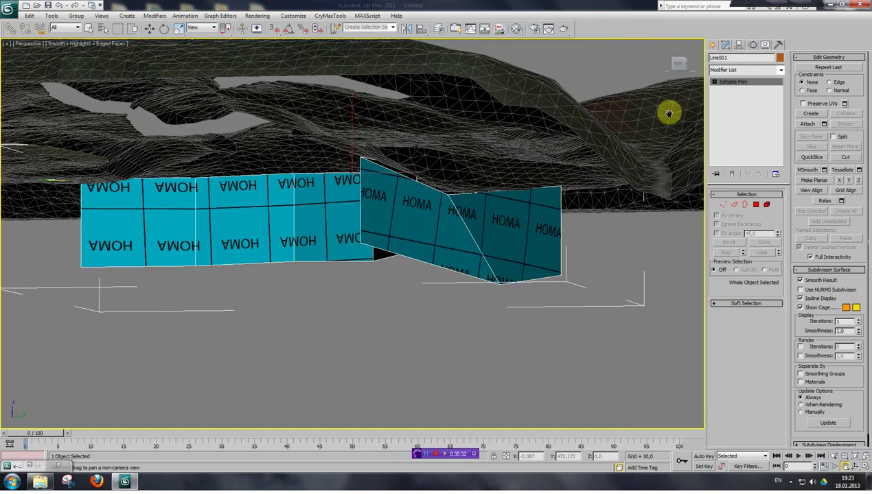
drag(677, 66, 663, 92)
scroll(547, 166, down, 4)
scroll(322, 222, up, 2)
drag(322, 222, 297, 248)
drag(676, 67, 703, 63)
Draw an open line spline with snapping on across the hillside behind the road, using straight corner points.
click(716, 44)
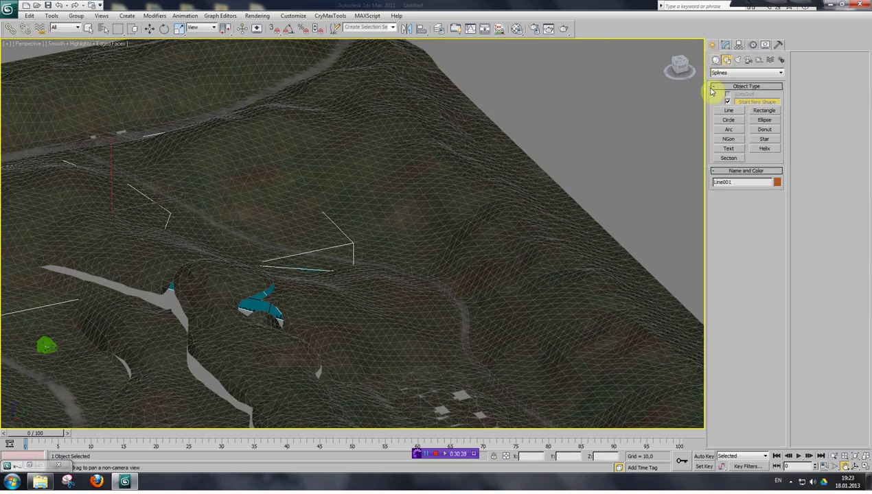
click(735, 113)
click(274, 30)
click(217, 189)
click(287, 204)
click(378, 241)
click(453, 265)
click(501, 297)
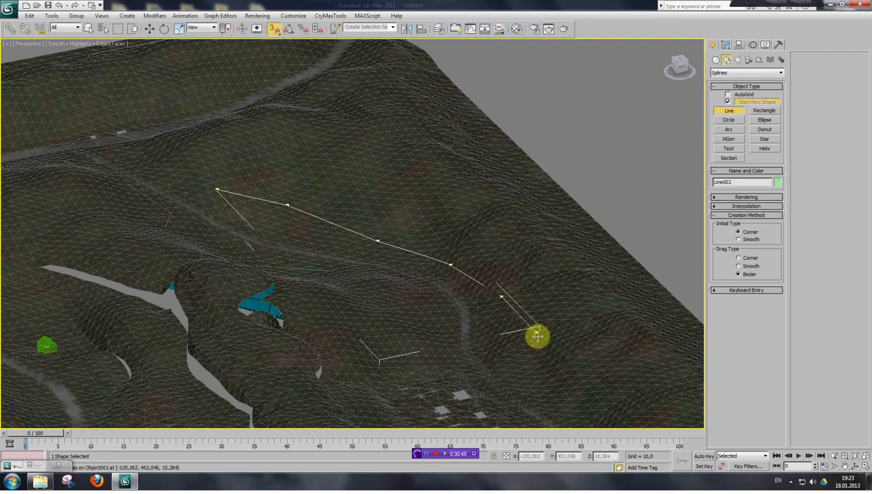
click(541, 336)
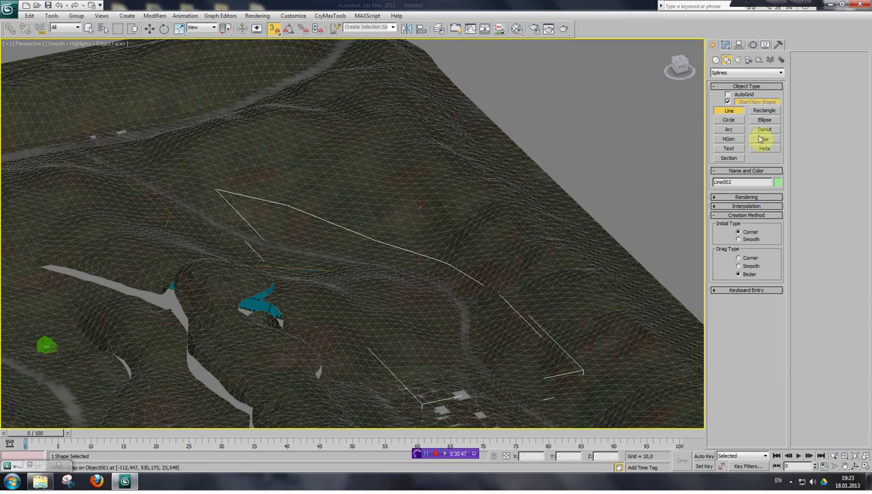
Apply an Extrude modifier to the new line with an amount of 75.5.
click(727, 45)
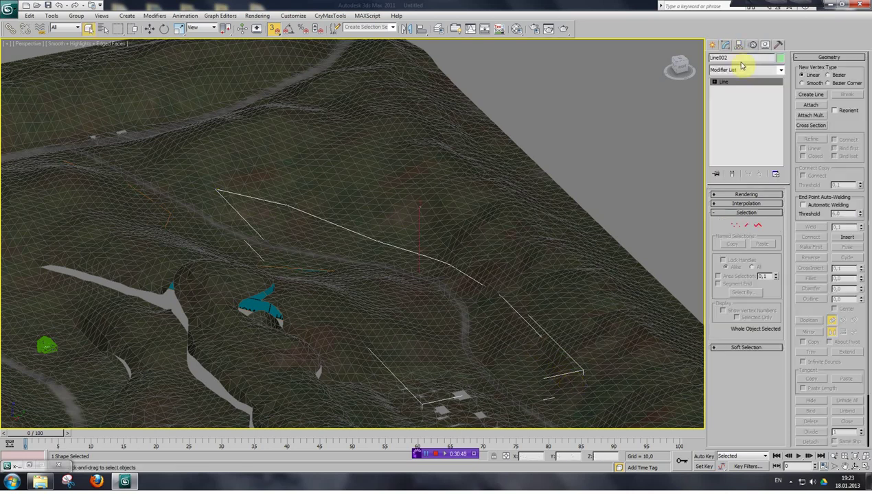
click(781, 73)
drag(783, 146, 783, 234)
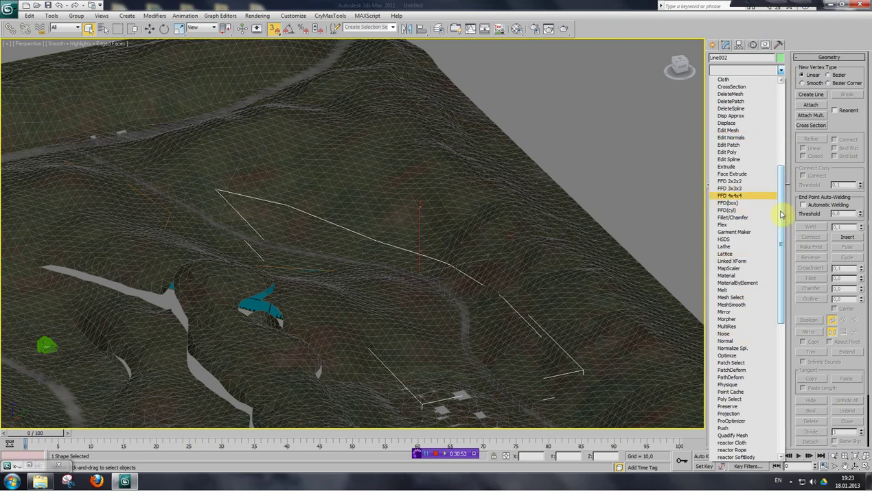
drag(780, 217, 775, 181)
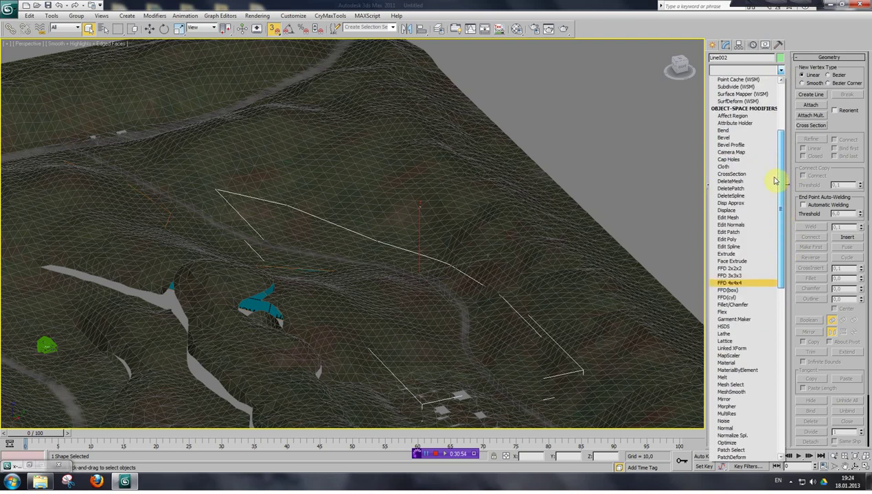
click(729, 254)
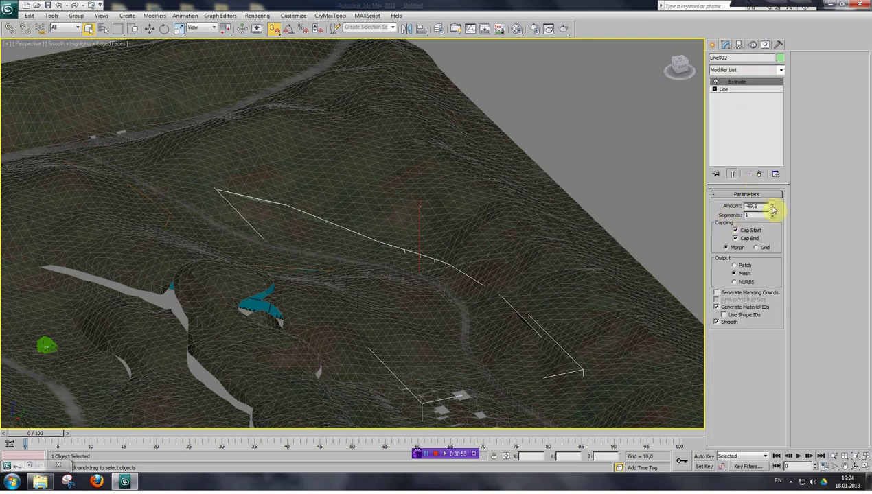
drag(772, 205, 694, 5)
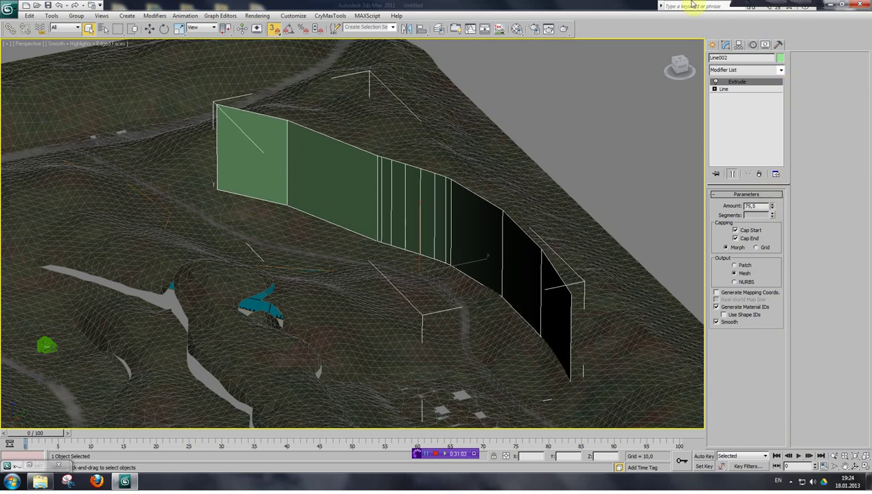
Convert the extruded hillside wall to an Editable Poly.
alt+middle_drag(412, 289, 432, 254)
alt+middle_drag(436, 154, 447, 198)
key(ctrl+p)
drag(446, 198, 374, 237)
scroll(379, 254, up, 3)
scroll(374, 237, down, 3)
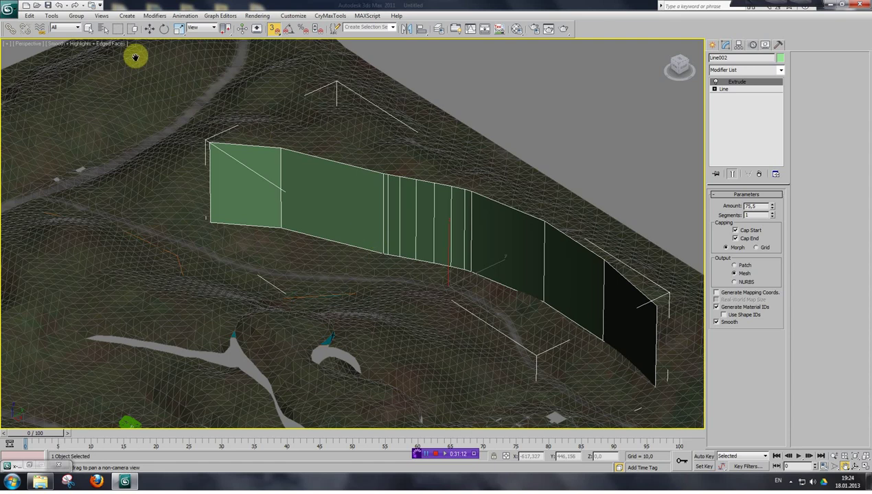
right_click(318, 188)
mouse_move(366, 275)
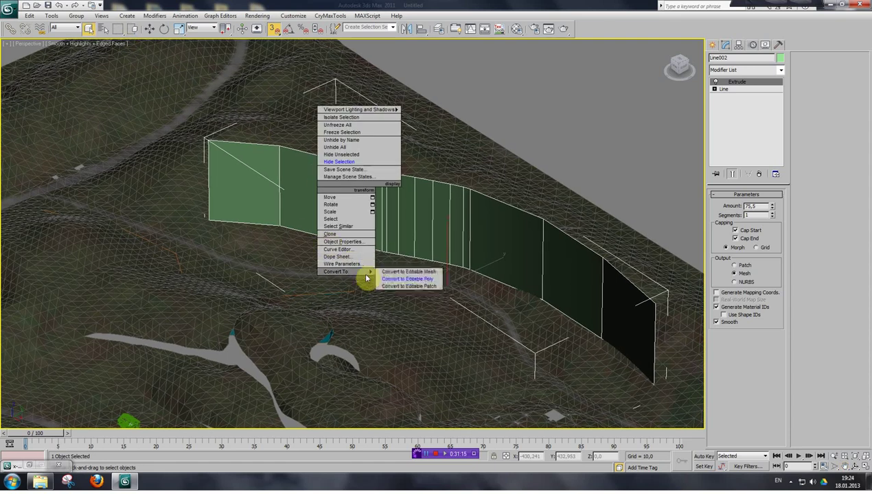
click(407, 279)
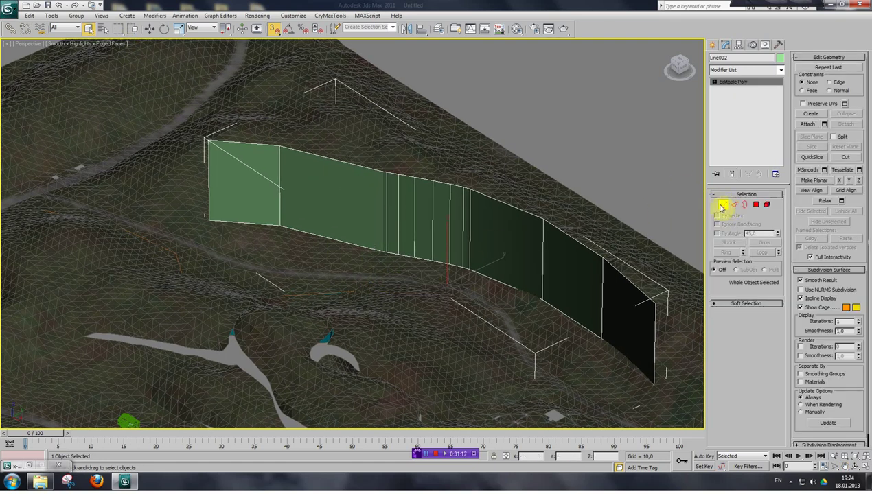
Move a lower vertex of the hillside wall sideways, at the start of the narrow segments.
click(722, 205)
click(383, 251)
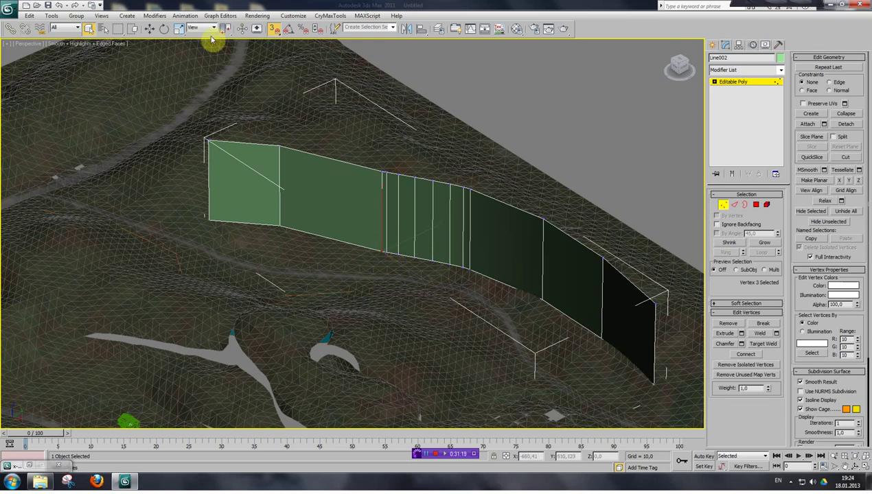
click(150, 29)
mouse_move(380, 249)
mouse_down()
mouse_move(366, 253)
mouse_move(369, 244)
mouse_up()
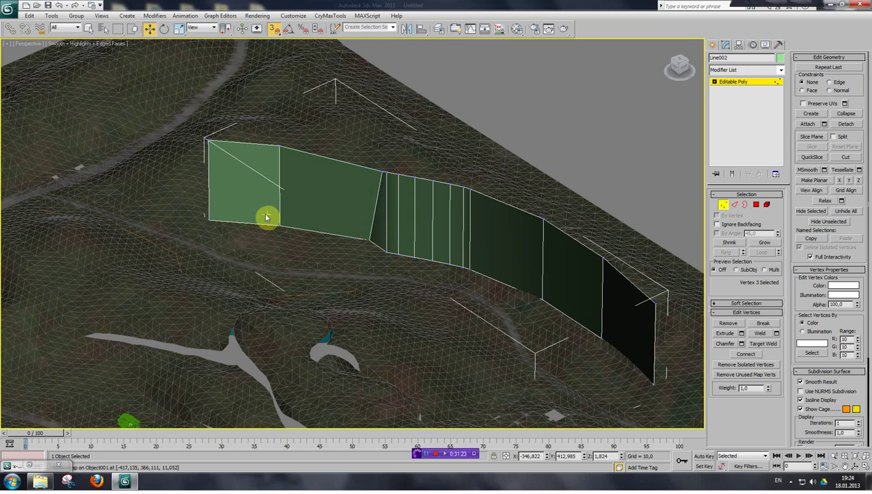
Select the wall's second vertical edge, turn snapping off and move the edge slightly up and back.
click(734, 204)
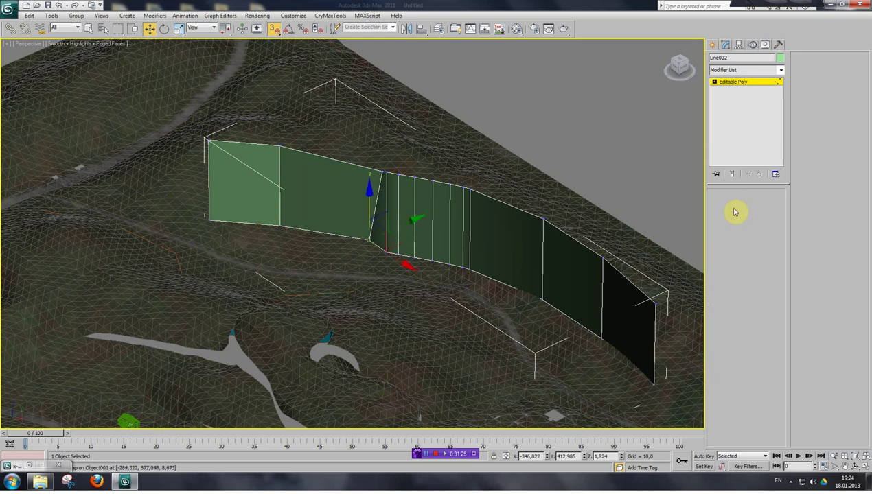
click(279, 176)
click(273, 28)
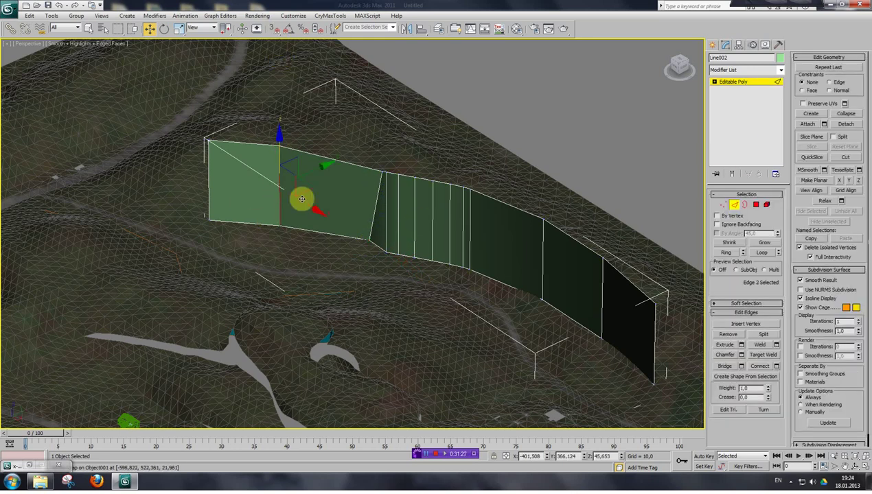
mouse_move(310, 193)
mouse_down()
mouse_move(345, 173)
mouse_move(308, 180)
mouse_up()
click(300, 238)
scroll(297, 238, up, 4)
scroll(297, 237, down, 8)
scroll(298, 238, up, 4)
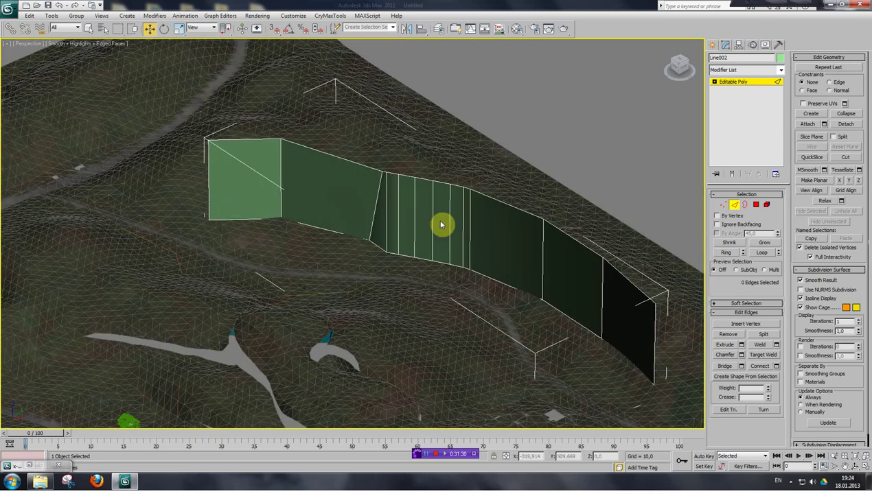
Examine the hillside wall's course and its position relative to the terrain, the roads and the path openings.
key(ctrl+p)
drag(502, 234, 417, 209)
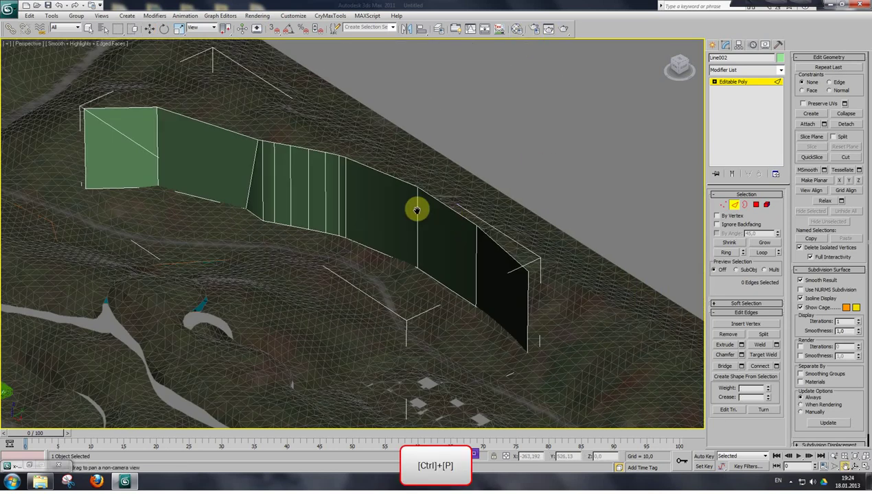
drag(419, 242, 438, 223)
mouse_move(673, 67)
mouse_down()
mouse_move(694, 51)
mouse_move(682, 74)
mouse_up()
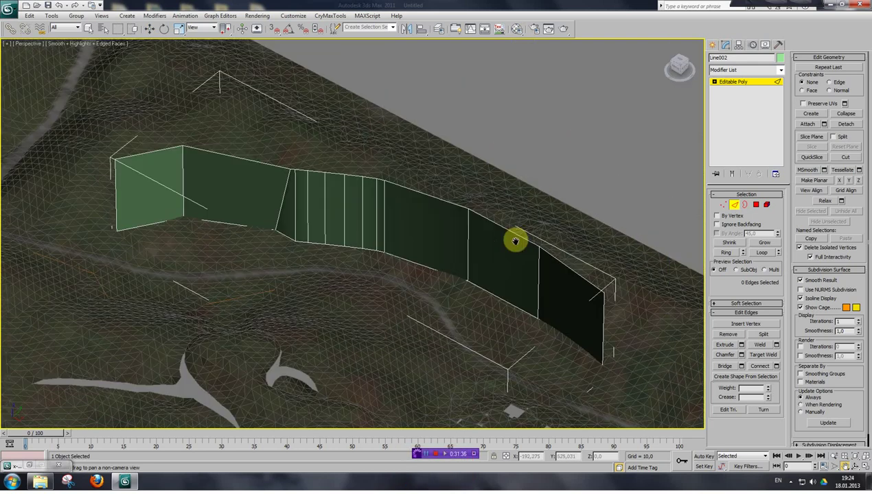
drag(138, 242, 205, 225)
drag(460, 332, 369, 296)
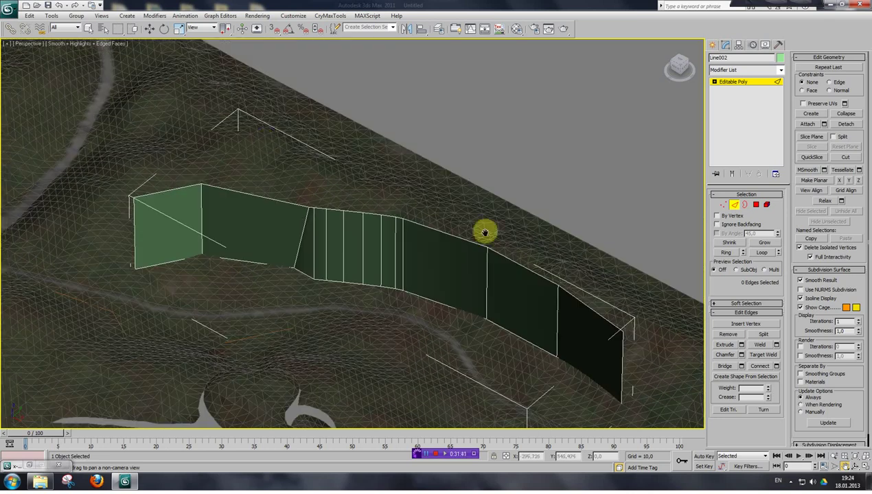
drag(303, 168, 276, 160)
drag(158, 185, 196, 189)
drag(303, 177, 337, 173)
drag(311, 210, 301, 219)
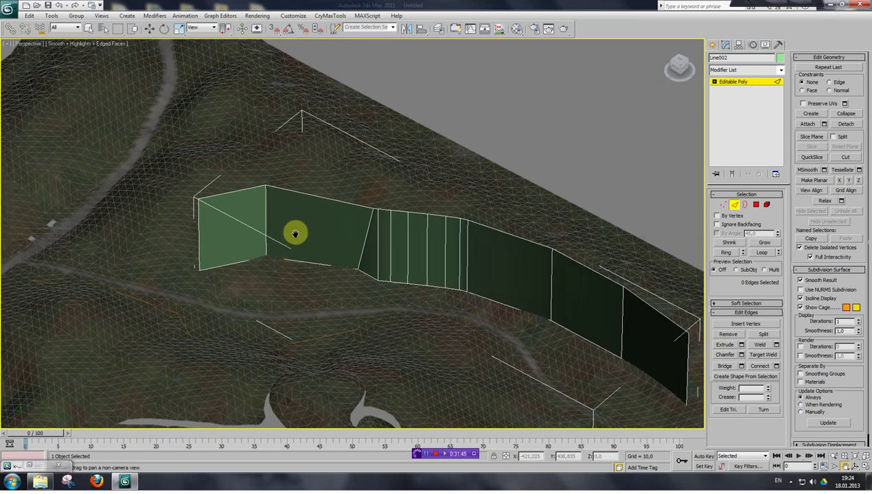
drag(385, 337, 387, 298)
scroll(383, 296, up, 1)
scroll(382, 307, down, 2)
drag(383, 334, 415, 255)
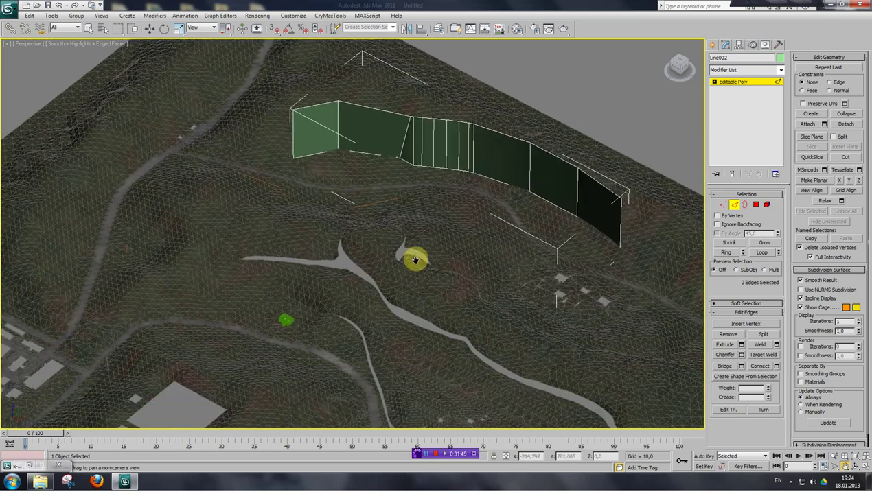
drag(381, 291, 333, 281)
drag(321, 131, 296, 141)
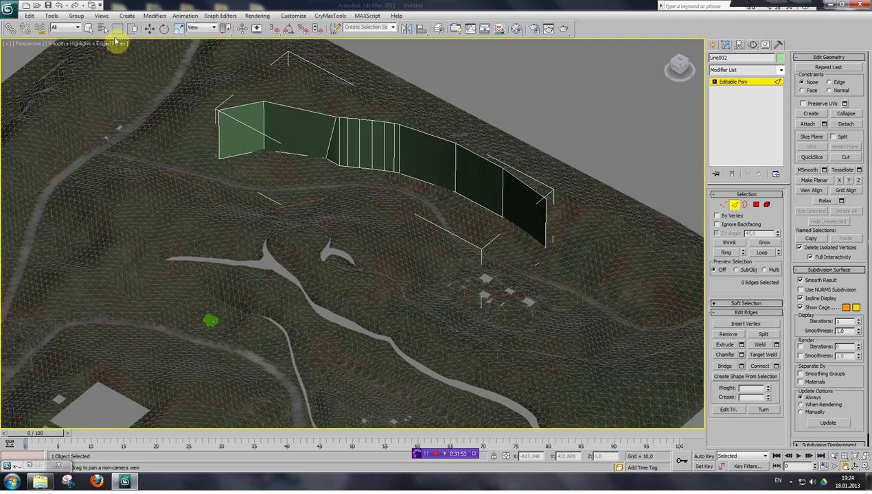
Leave edge editing and delete the whole hillside wall.
key(Delete)
drag(404, 176, 404, 174)
click(716, 46)
key(Delete)
Examine the terrain around the green house between the road and the path openings.
key(ctrl+p)
middle_drag(284, 302, 357, 274)
scroll(276, 291, up, 5)
drag(357, 274, 303, 288)
drag(395, 214, 399, 239)
drag(346, 298, 344, 285)
click(725, 47)
click(714, 47)
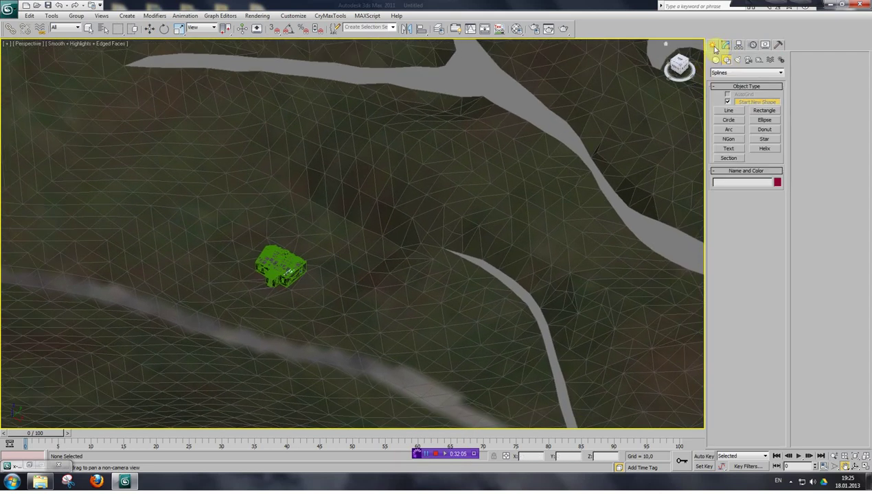
drag(325, 236, 419, 203)
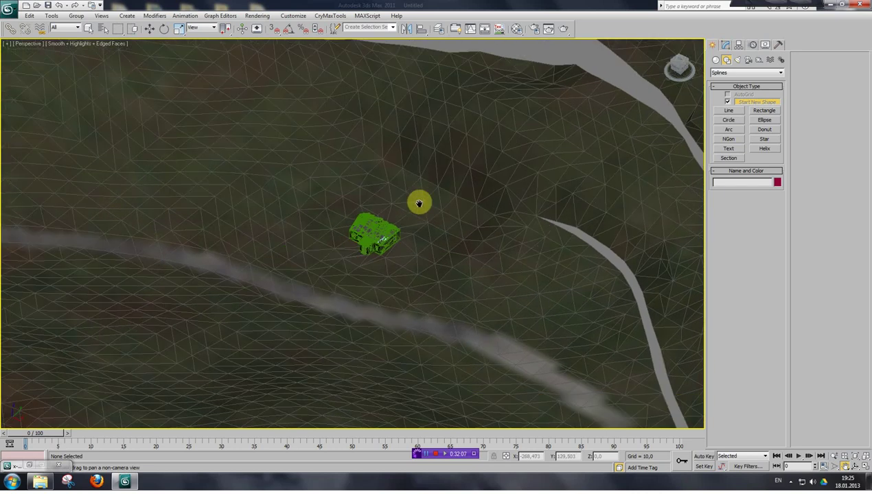
scroll(419, 203, down, 3)
click(736, 111)
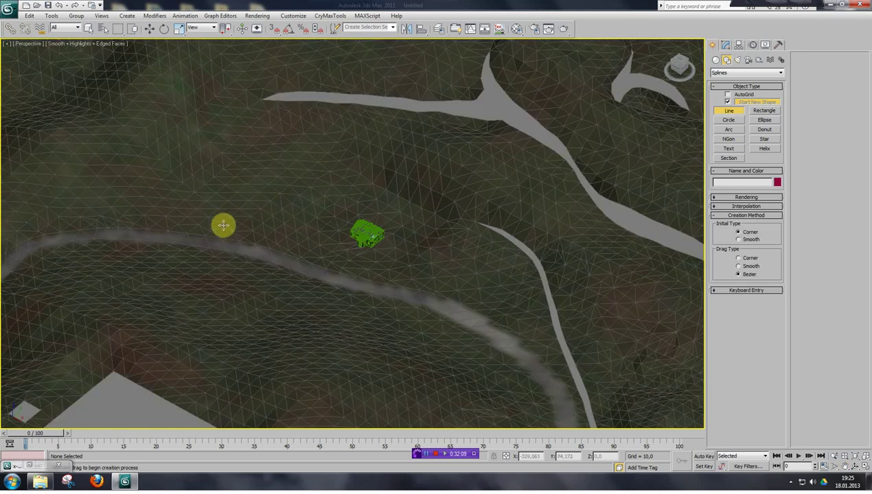
click(131, 224)
right_click(238, 94)
key(Delete)
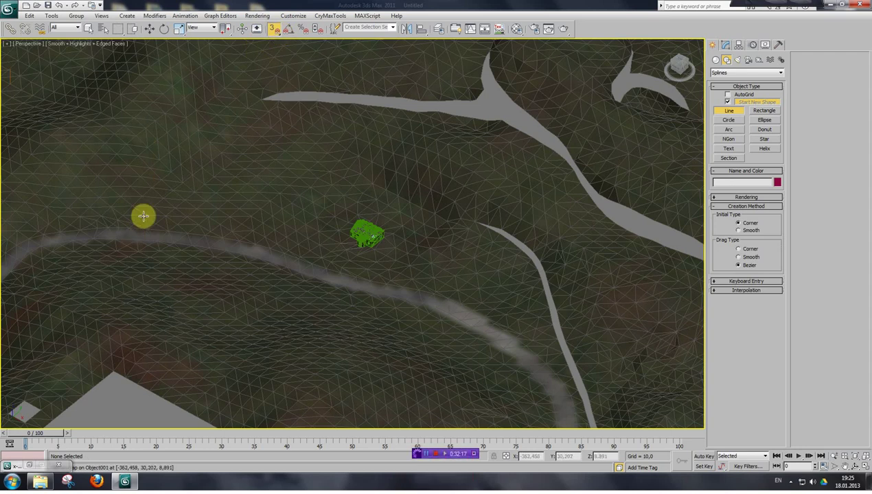
Draw a closed ten-point line on the terrain around the green house, crossing the road, and keep it selected for modifying.
click(143, 216)
click(223, 169)
click(334, 124)
click(435, 140)
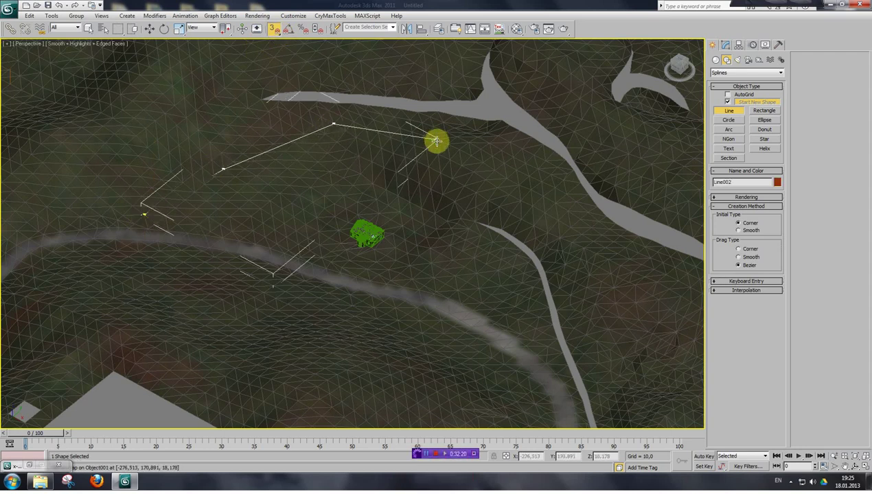
click(512, 192)
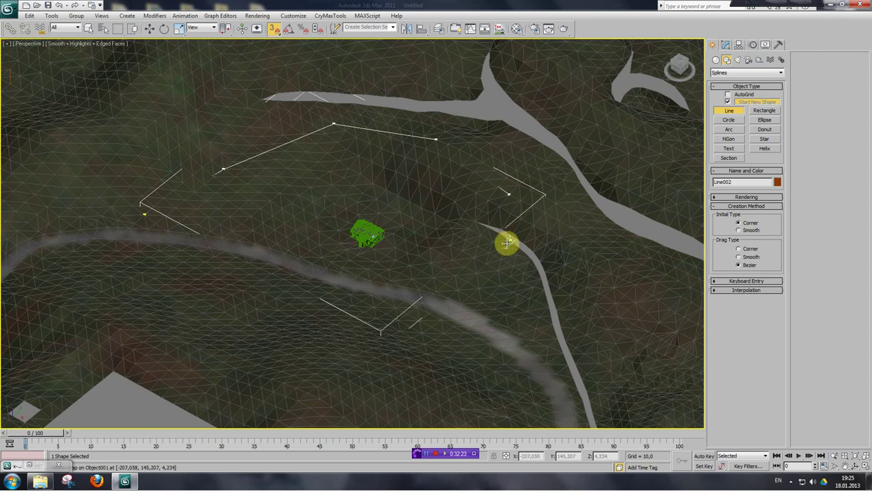
click(495, 242)
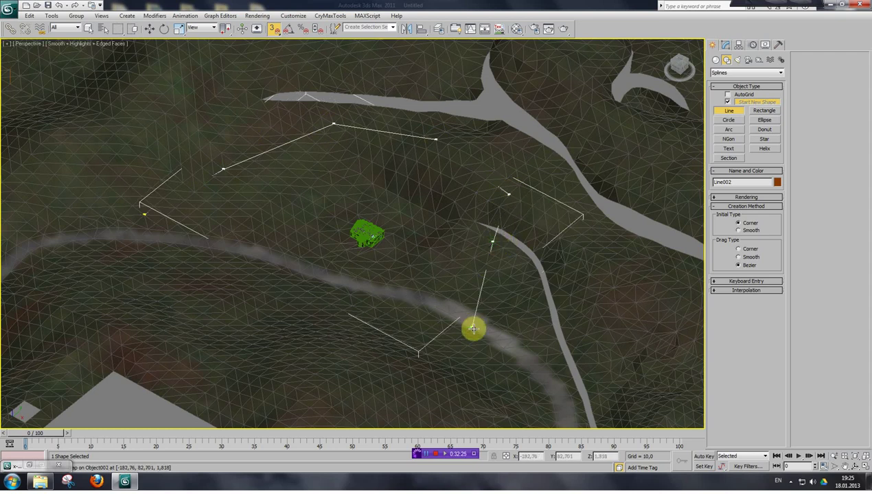
click(464, 334)
click(376, 358)
click(225, 322)
click(130, 268)
click(145, 214)
click(435, 271)
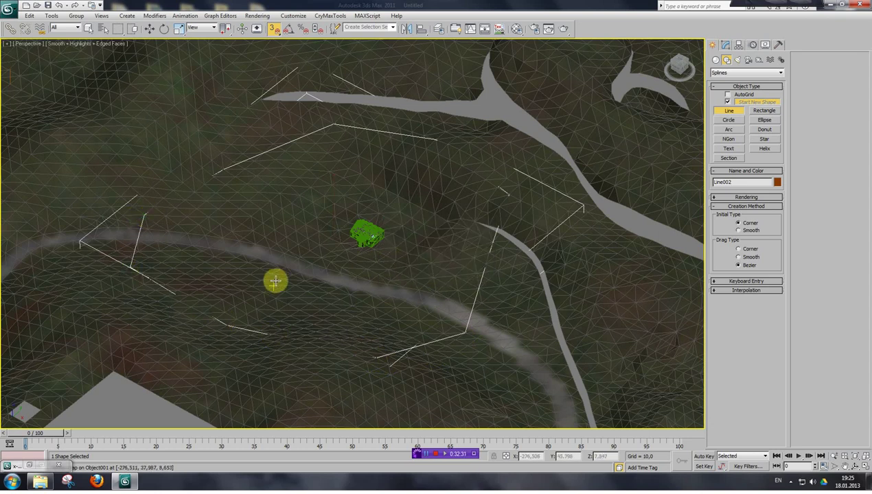
key(ctrl+p)
drag(298, 235, 348, 308)
scroll(349, 308, down, 2)
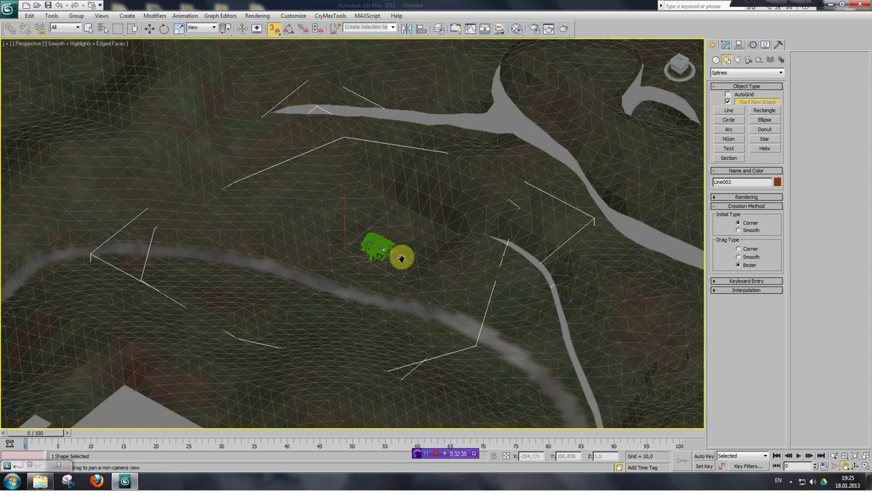
click(726, 44)
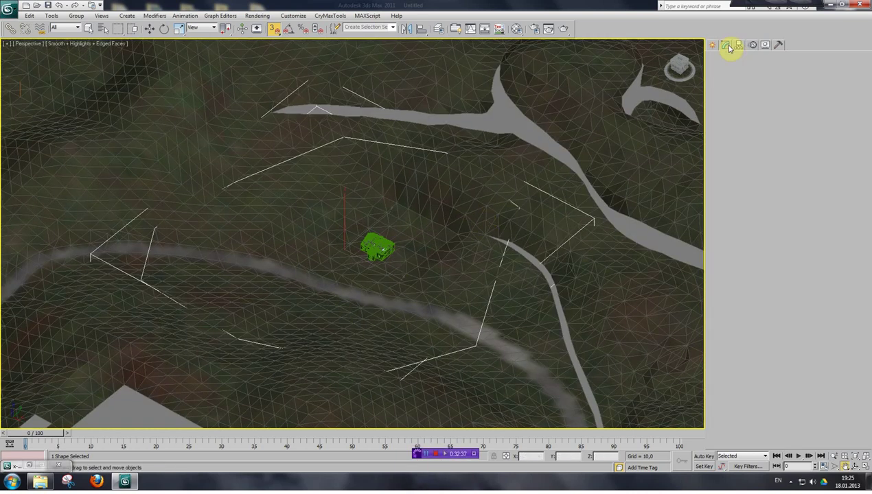
click(780, 70)
drag(781, 158, 778, 185)
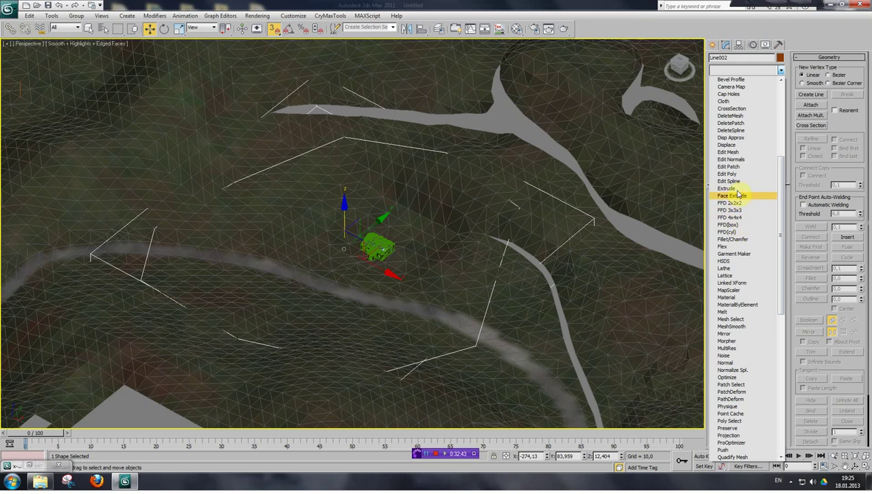
click(733, 195)
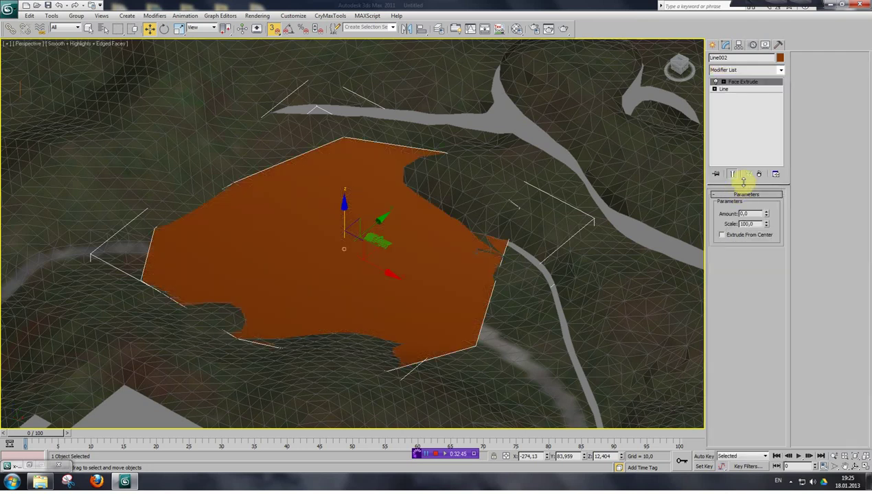
click(760, 174)
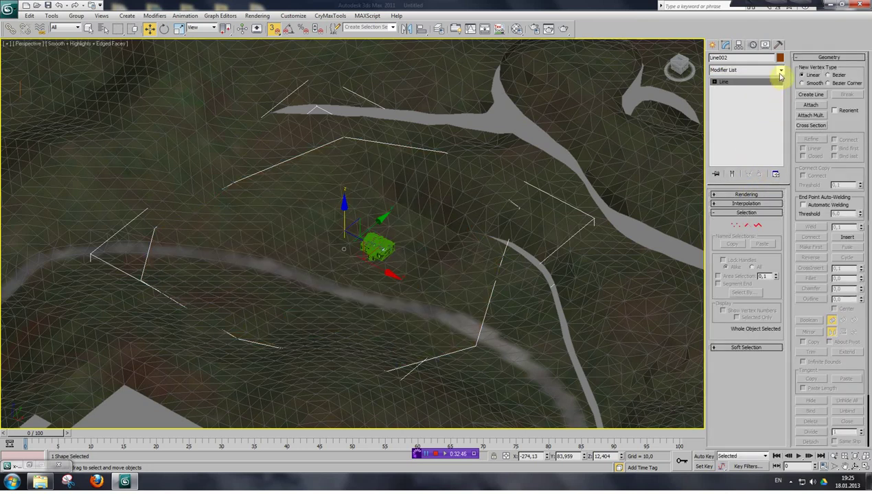
Apply an Extrude modifier to the closed outline around the house with an amount of 47.5.
click(781, 71)
drag(780, 134, 779, 171)
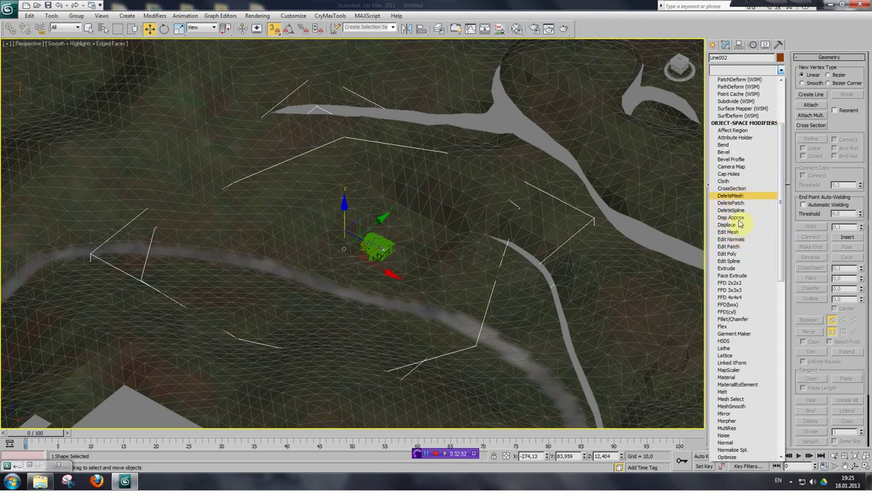
click(728, 268)
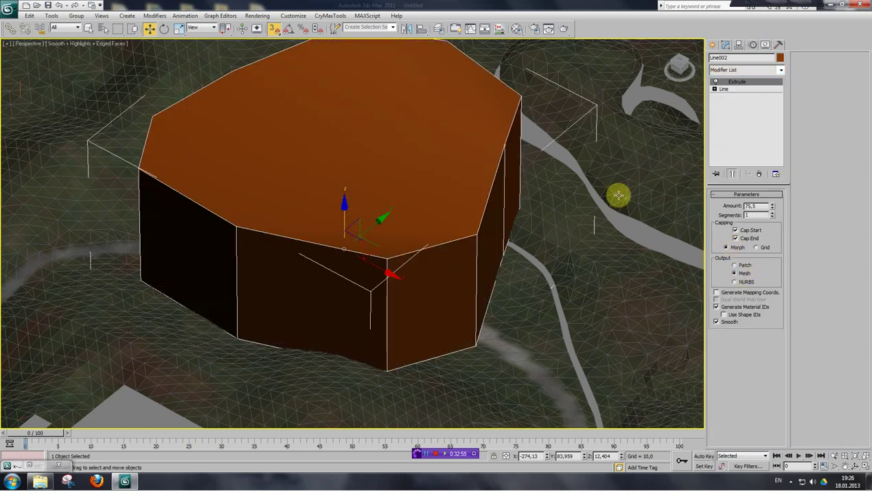
drag(678, 64, 671, 192)
drag(772, 212, 771, 238)
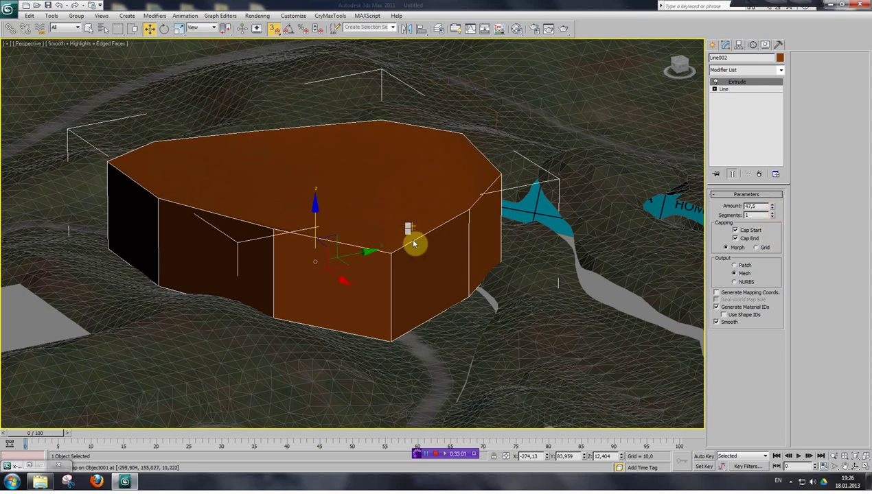
Convert the extruded outline to an Editable Poly and delete its top and bottom cap polygons.
right_click(420, 272)
mouse_move(453, 347)
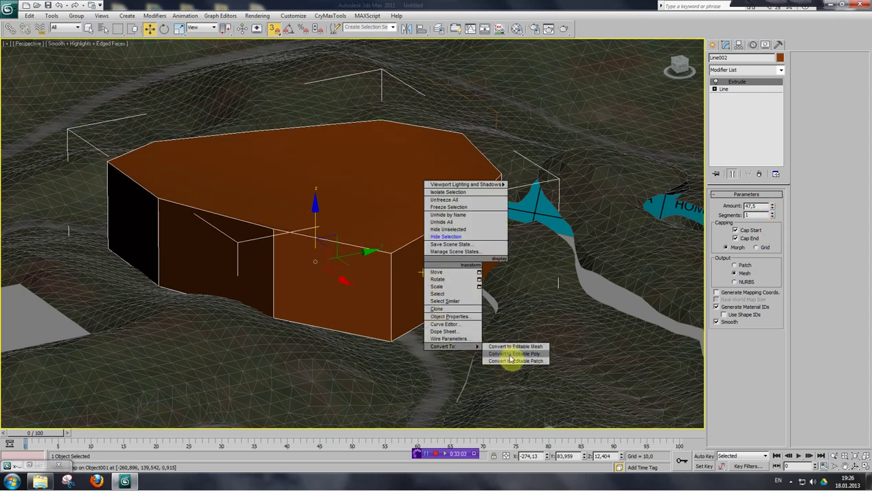
click(514, 354)
click(755, 205)
click(351, 200)
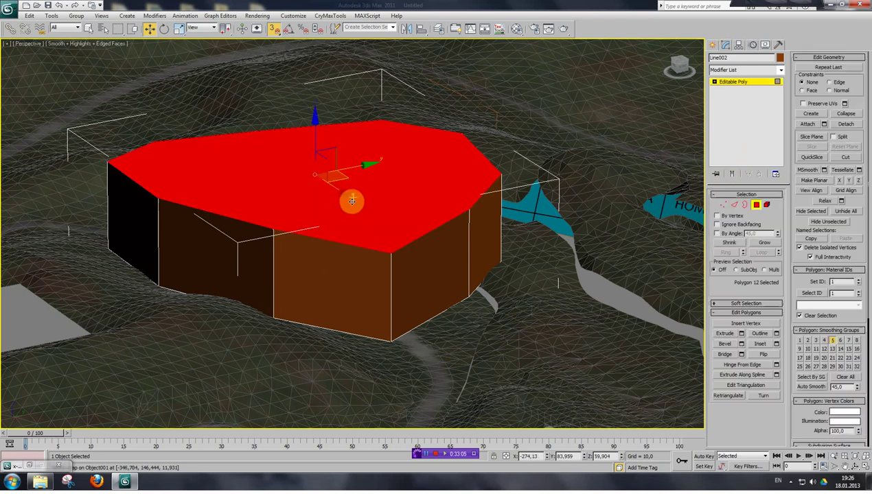
key(Delete)
click(377, 232)
key(Delete)
Switch to edge editing, turn snapping off and lower the exposed bottom edges of the wall behind the house into the terrain.
mouse_move(676, 65)
mouse_down()
mouse_move(685, 89)
mouse_move(689, 78)
mouse_move(681, 76)
mouse_up()
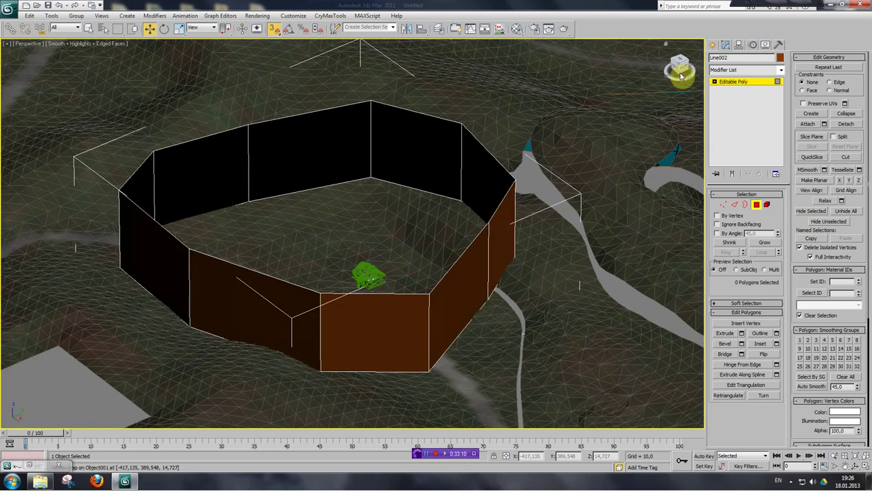
click(735, 205)
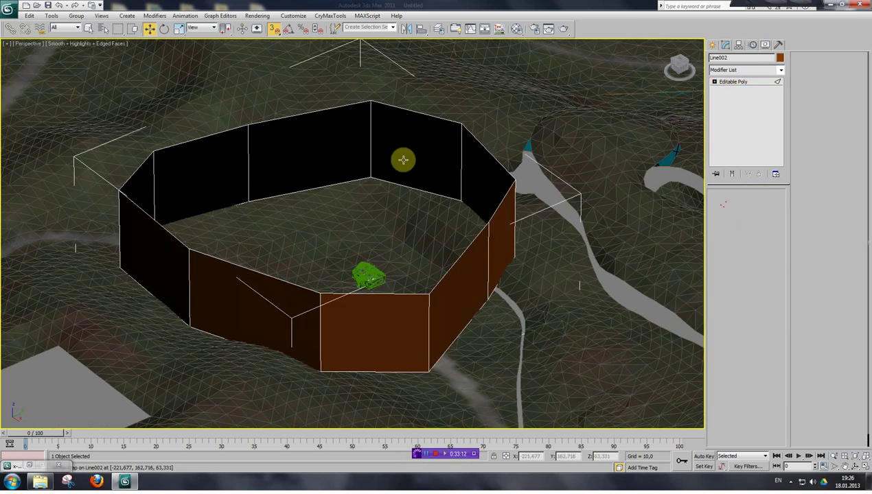
click(342, 182)
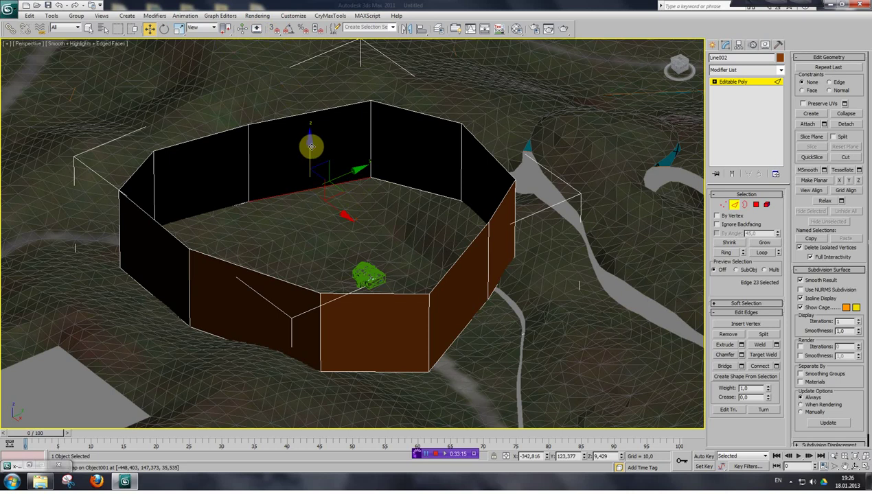
click(448, 194)
click(464, 163)
Lower the wall's remaining exposed edges on the road side until its base sinks into the terrain, and leave edge editing.
drag(675, 66, 737, 67)
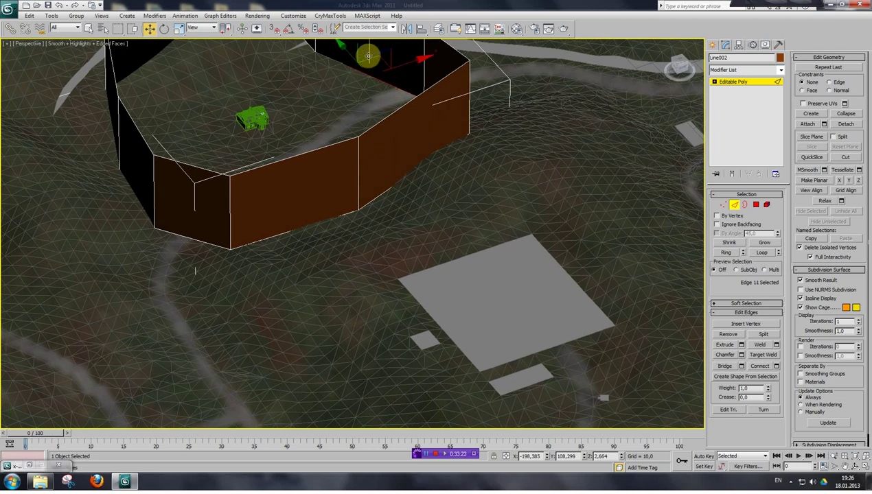
key(ctrl+p)
drag(339, 114, 399, 294)
drag(677, 67, 768, 67)
drag(397, 258, 497, 228)
drag(330, 258, 468, 194)
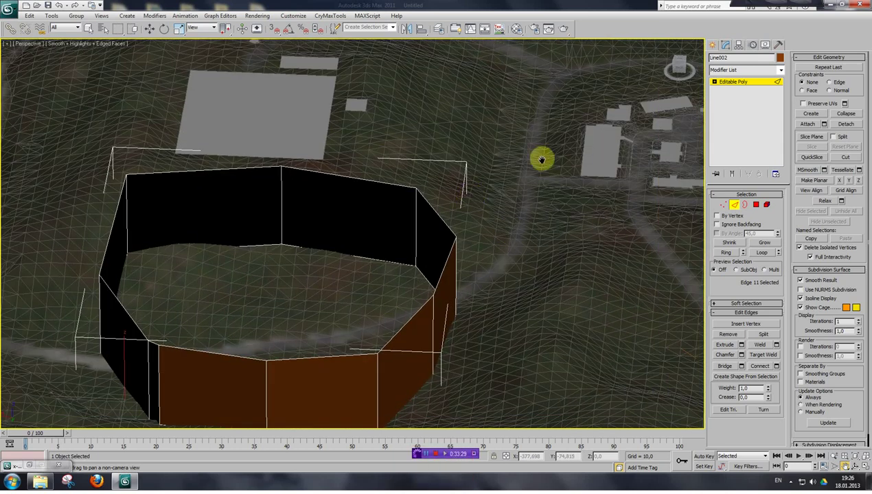
drag(680, 68, 729, 68)
drag(564, 191, 546, 151)
click(414, 257)
drag(419, 212, 419, 225)
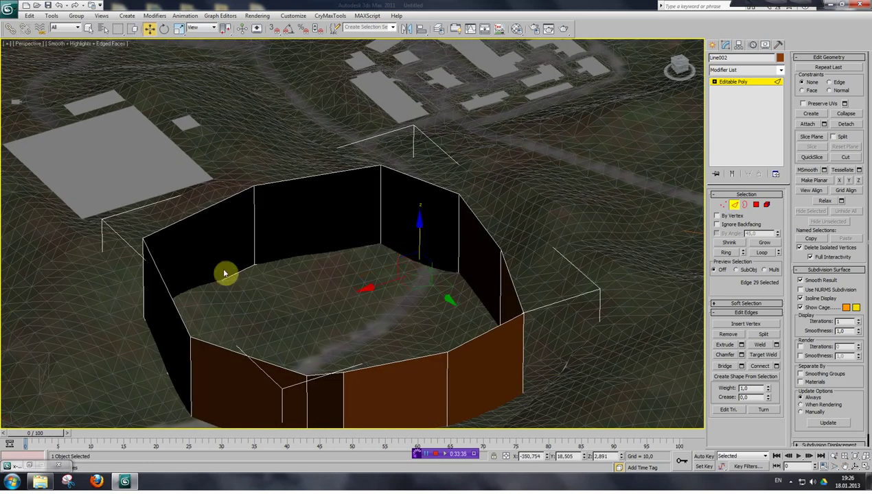
click(254, 246)
drag(254, 200, 254, 233)
scroll(399, 248, down, 2)
scroll(405, 250, up, 2)
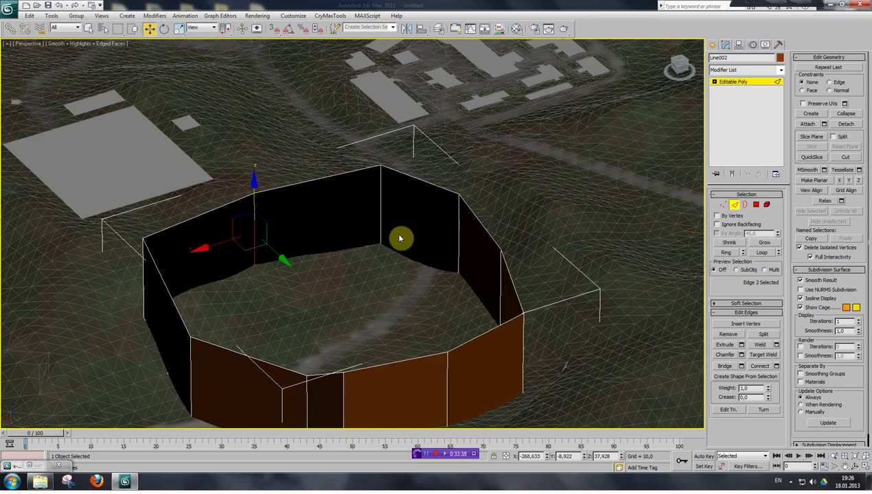
click(726, 82)
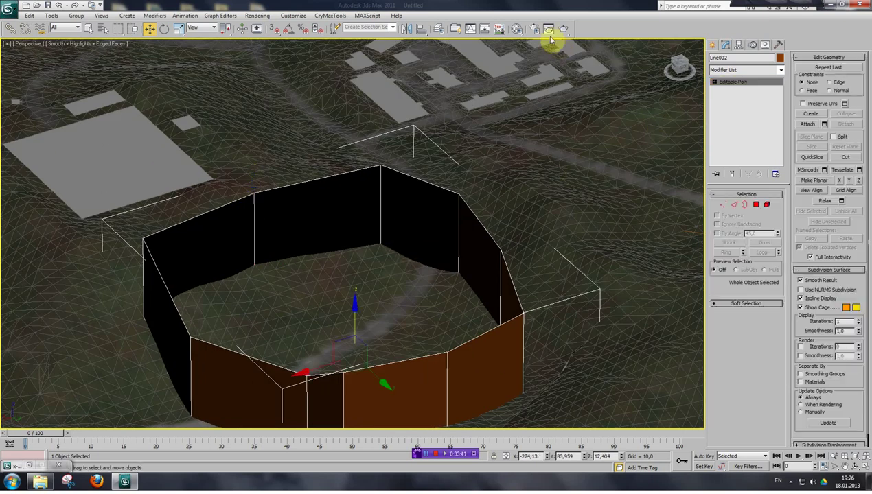
Load prop_fake_kollision.dds as the diffuse bitmap of the fourth material and copy the texture's name.
click(499, 31)
click(86, 81)
click(74, 257)
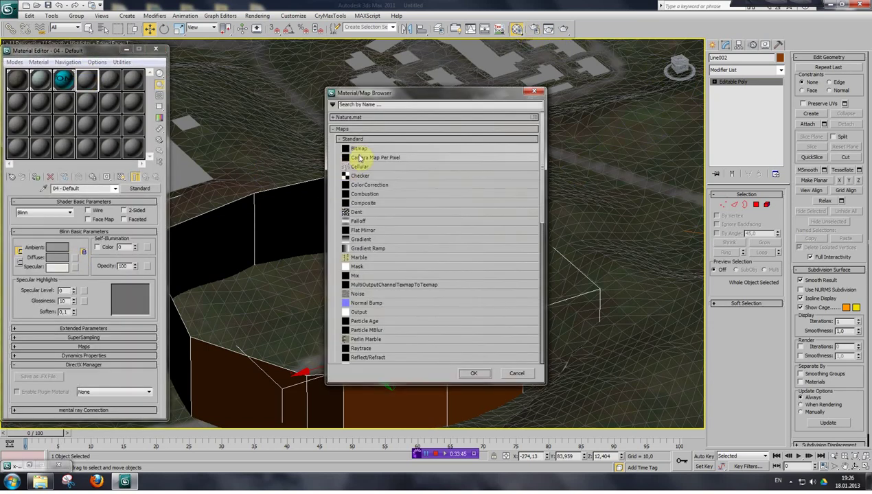
double_click(358, 148)
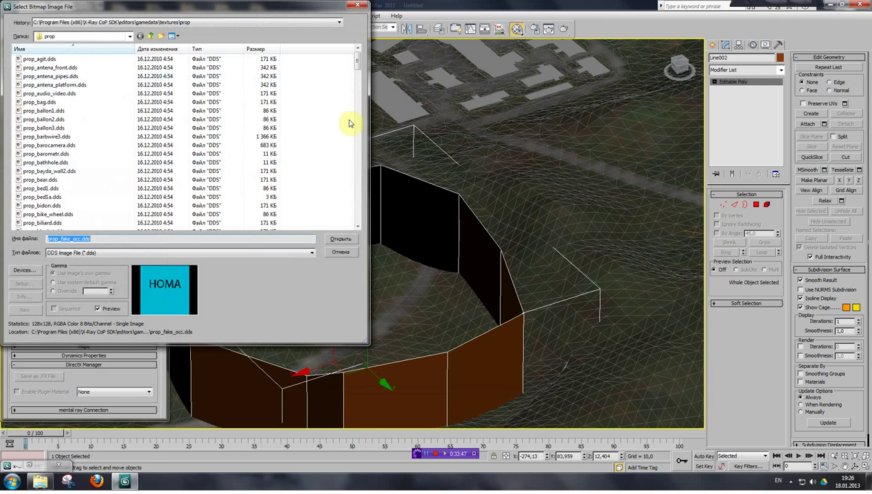
drag(359, 90, 356, 118)
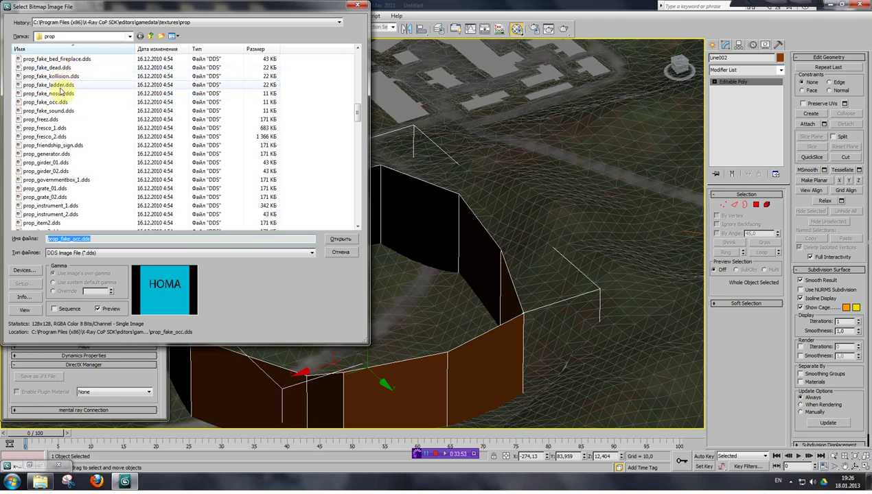
click(60, 102)
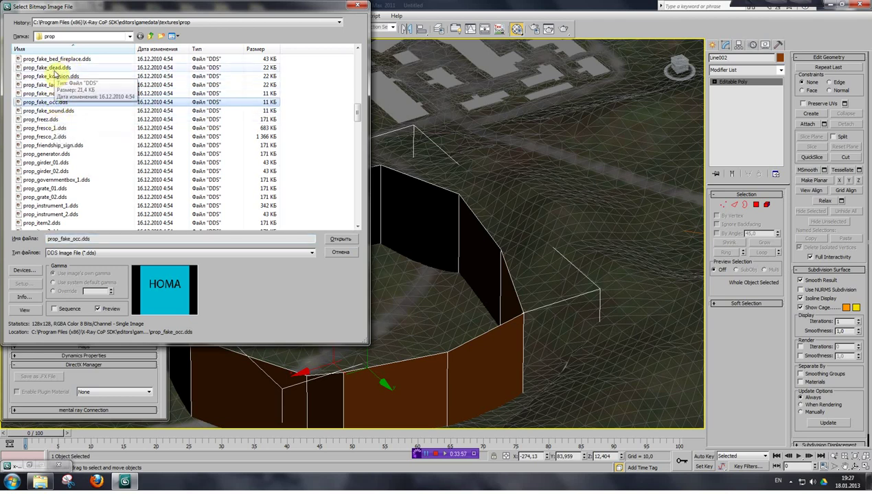
scroll(60, 81, up, 3)
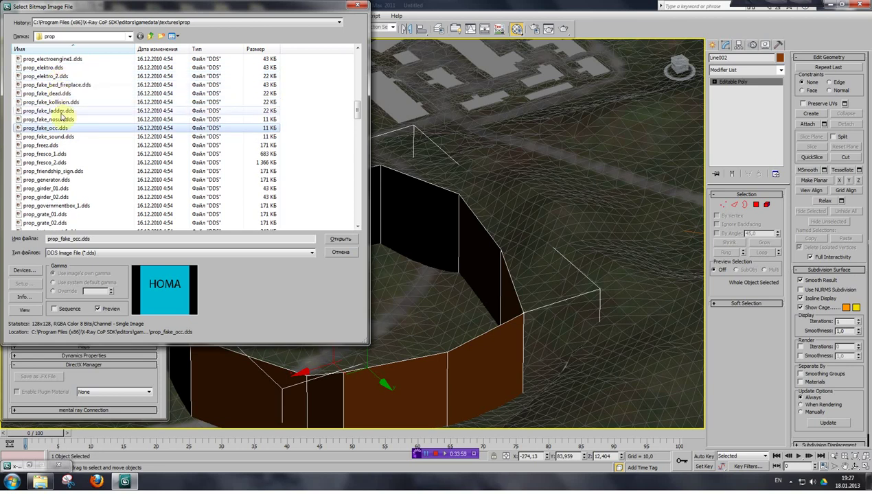
click(60, 94)
click(61, 102)
drag(89, 239, 31, 240)
key(ctrl+c)
click(347, 241)
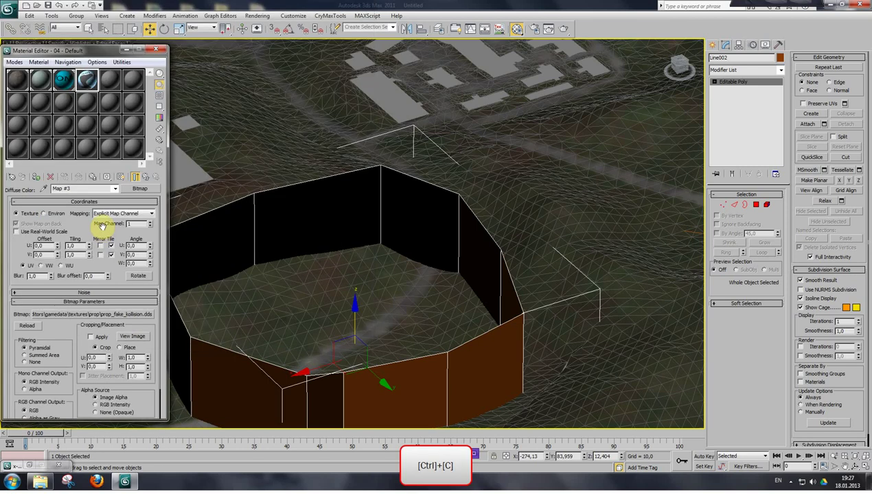
Assign the material to the wall, name it prop_fake_kollision and close the material editor.
click(135, 177)
click(146, 177)
key(ctrl+v)
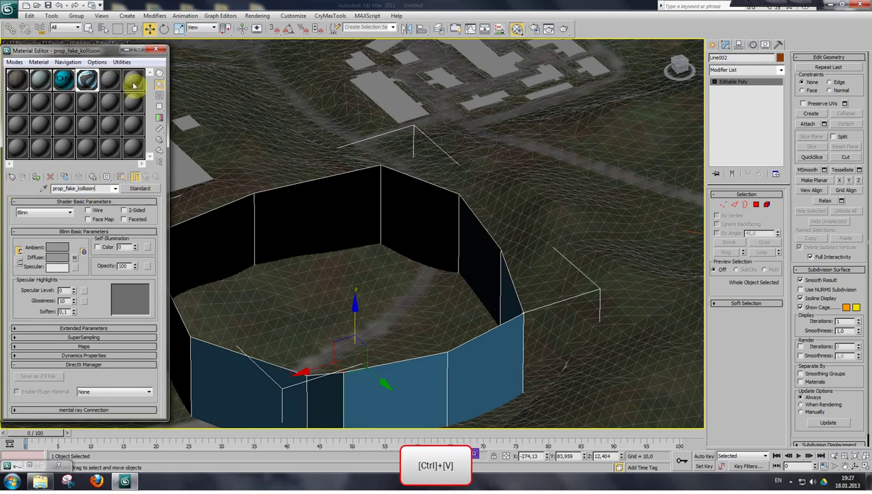
click(157, 52)
Add an Unwrap UVW modifier to the wall and apply flatten mapping to all its faces.
click(780, 70)
scroll(779, 144, down, 10)
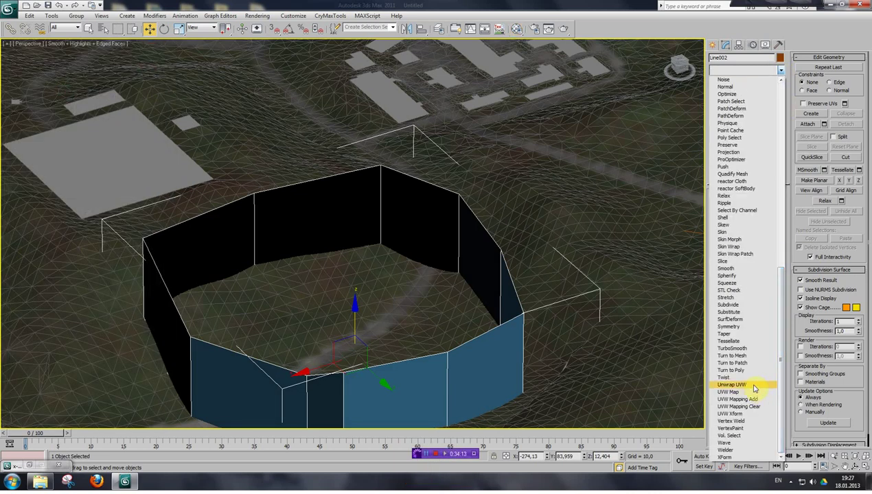
click(745, 384)
scroll(95, 264, down, 4)
click(156, 376)
drag(41, 153, 186, 322)
click(85, 58)
click(103, 69)
click(114, 26)
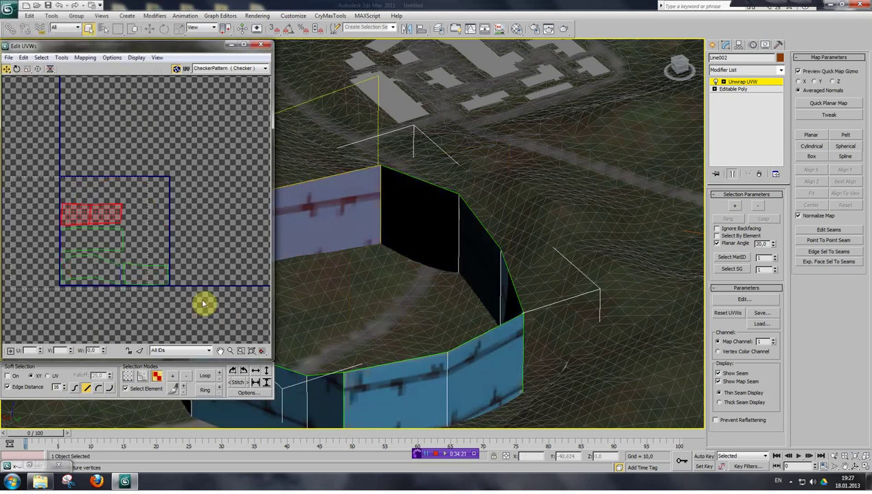
Scale the wall's UVs up far beyond the texture square and convert the wall to an Editable Poly.
drag(83, 273, 119, 230)
click(210, 148)
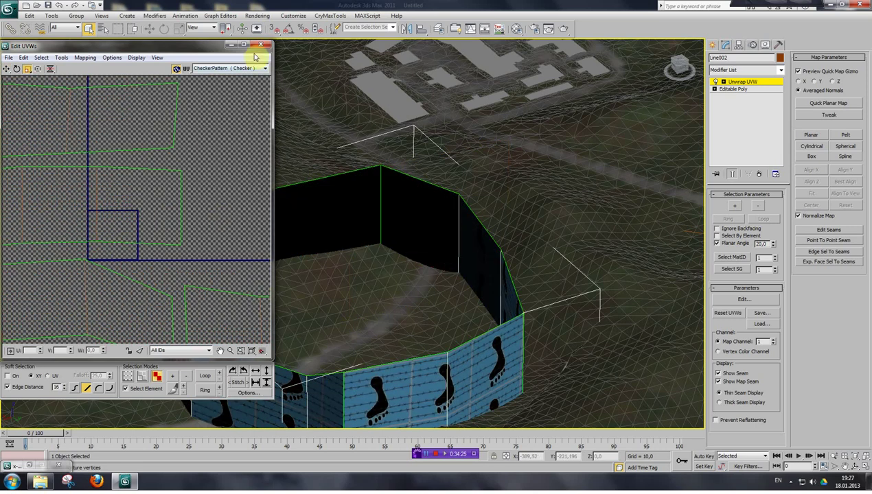
click(260, 45)
right_click(219, 141)
mouse_move(247, 225)
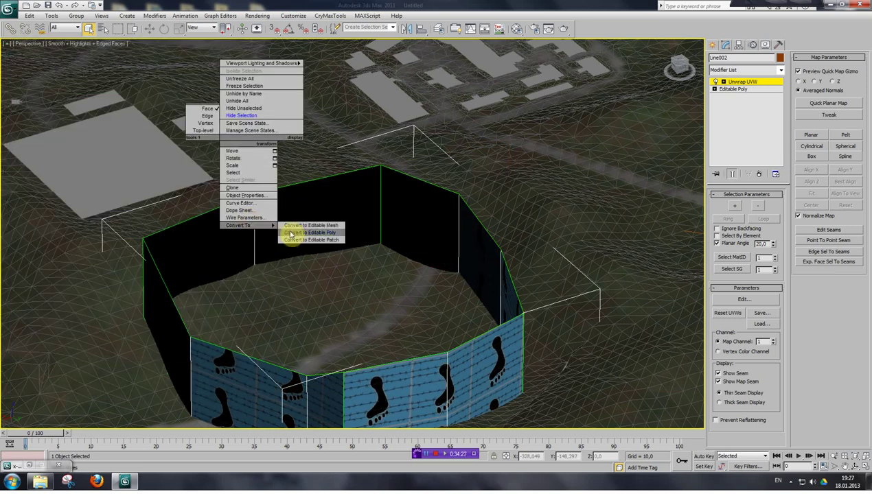
click(289, 234)
Add a Subdivide modifier with a size of 100 to the footprint-textured collision wall.
click(682, 66)
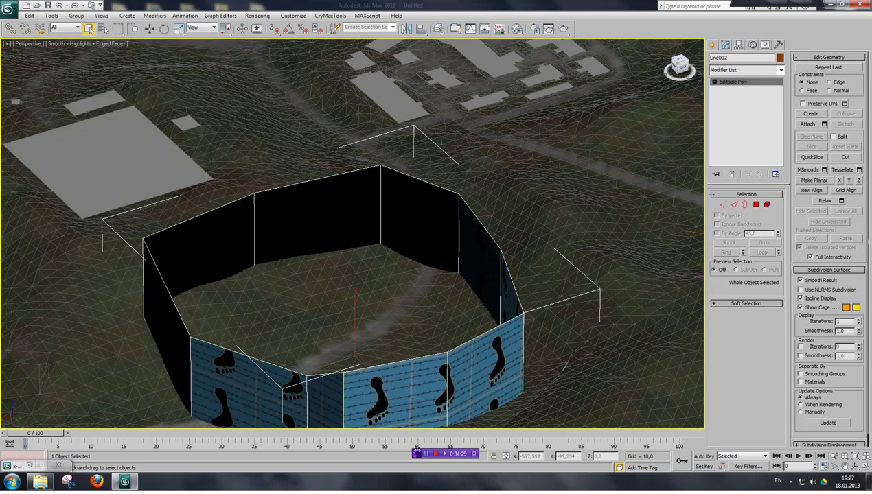
click(781, 70)
scroll(774, 346, down, 10)
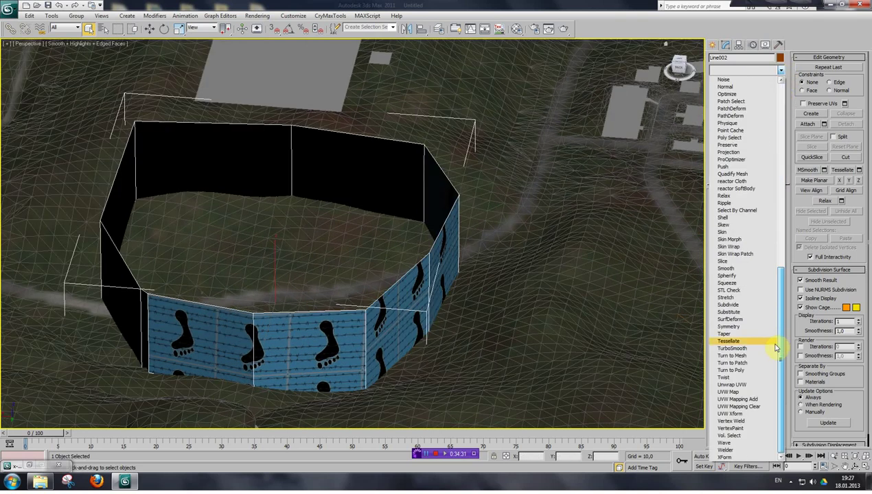
click(729, 305)
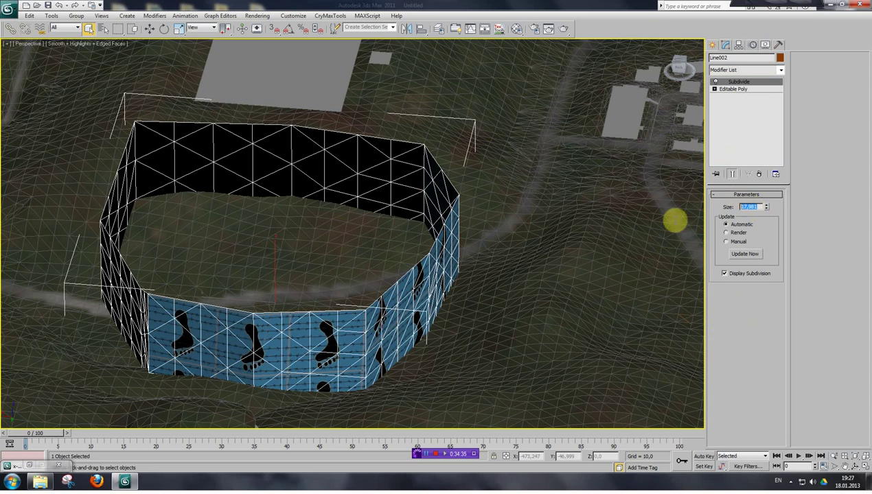
text(0)
key(Return)
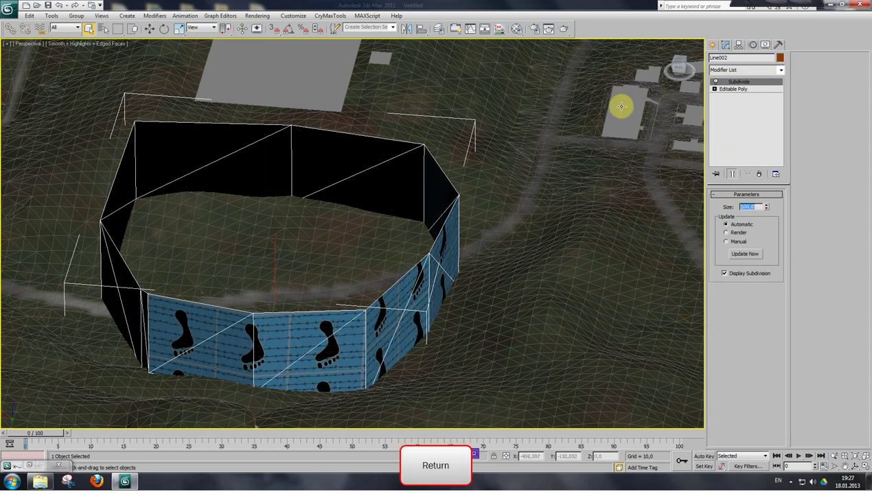
Convert the subdivided collision wall to an Editable Poly.
drag(668, 69, 608, 129)
key(ctrl+p)
drag(379, 171, 396, 261)
right_click(392, 238)
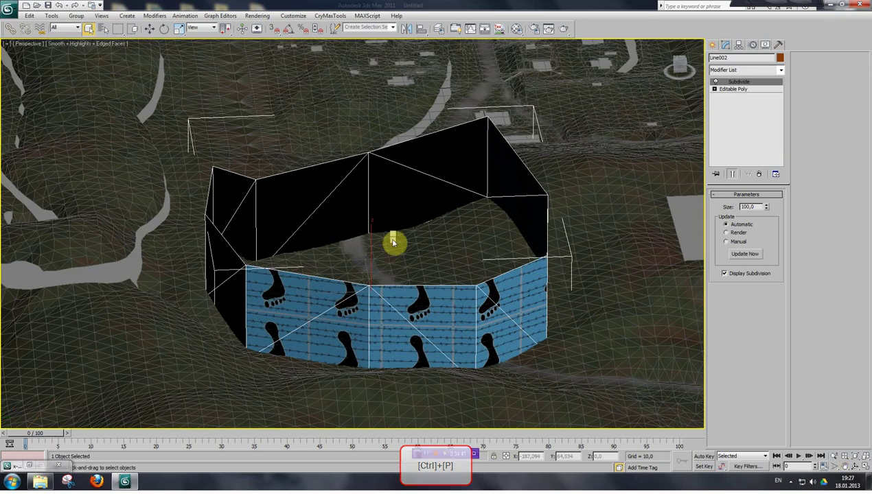
mouse_move(415, 321)
click(464, 329)
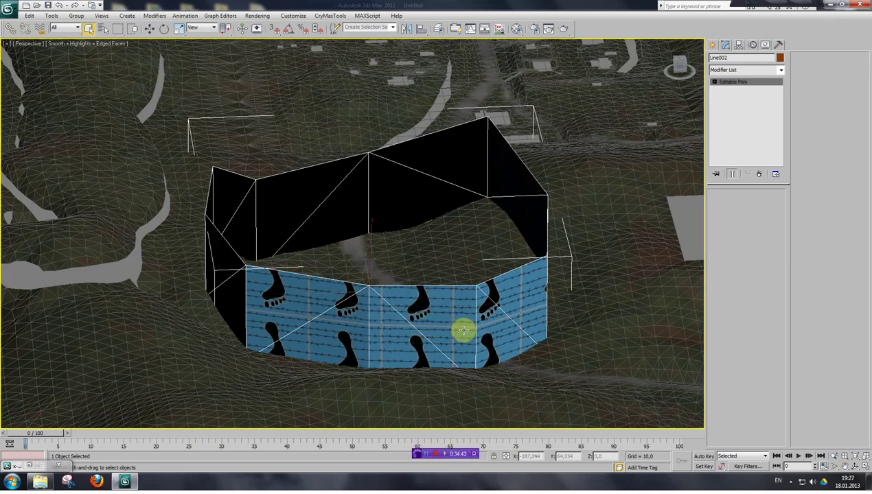
Select the HOMA-textured occluder wall elsewhere on the terrain, delete it and undo the deletion.
key(ctrl+p)
drag(331, 224, 487, 320)
scroll(487, 320, down, 5)
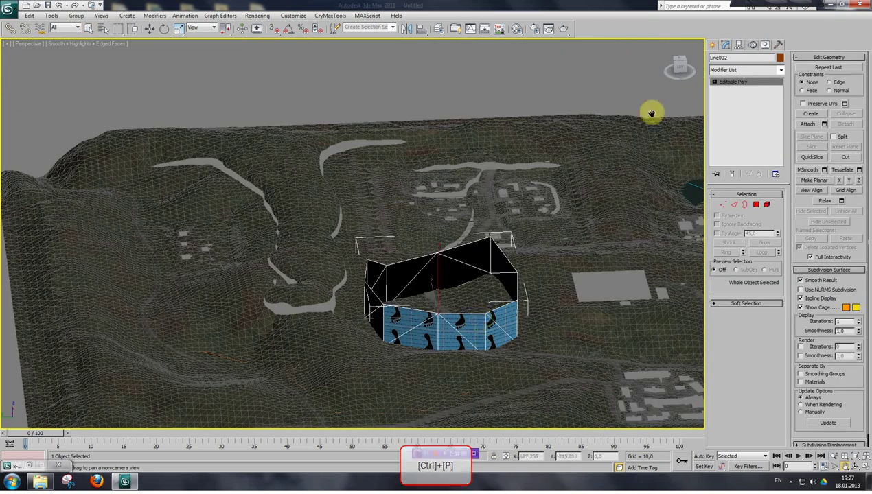
click(681, 67)
alt+middle_drag(673, 75, 438, 145)
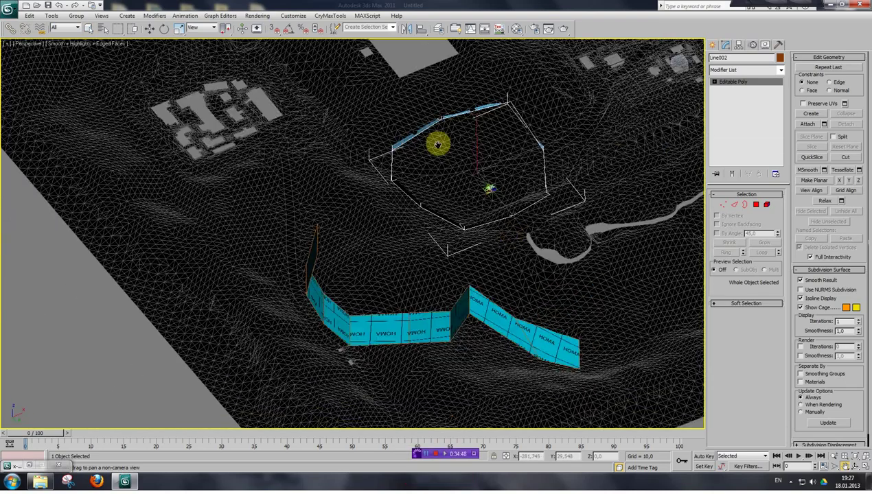
click(88, 28)
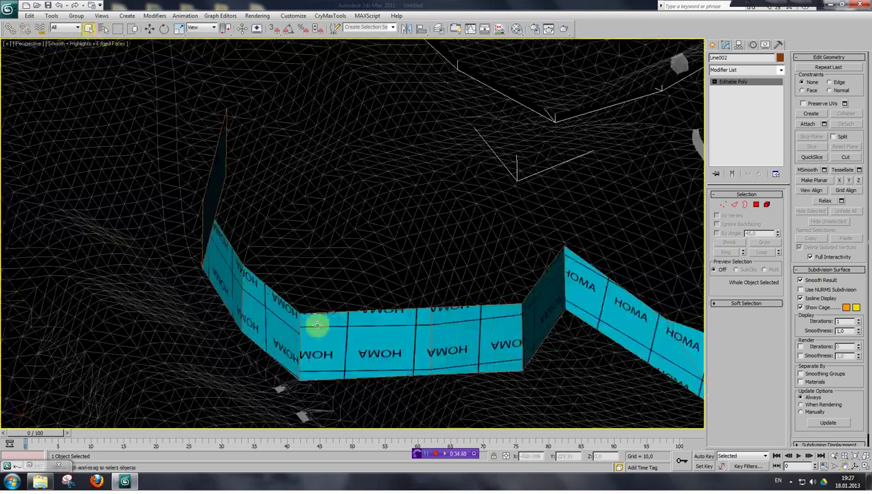
click(311, 324)
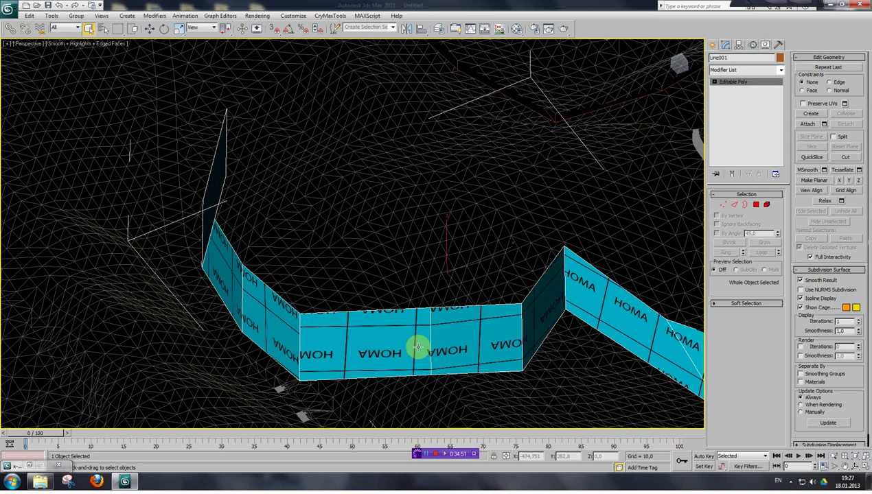
key(Delete)
key(ctrl+z)
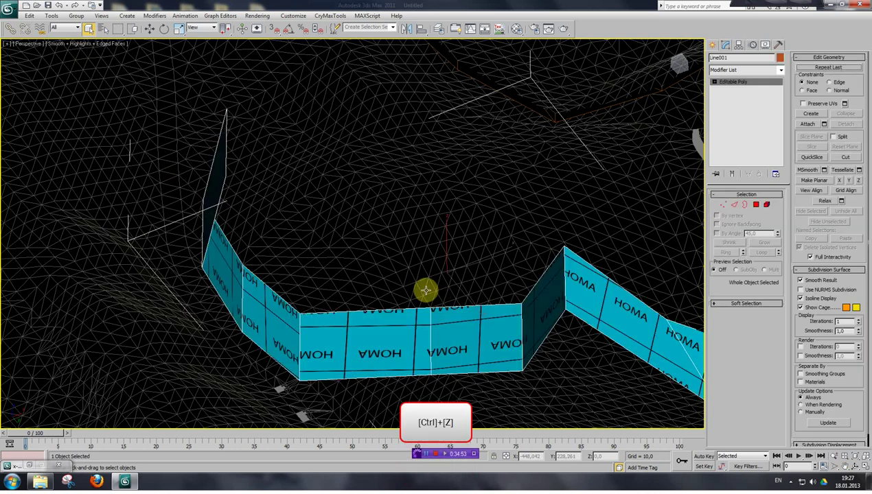
Add a Subdivide modifier with a size of 100 to the occluder wall and convert it to an Editable Poly.
click(780, 70)
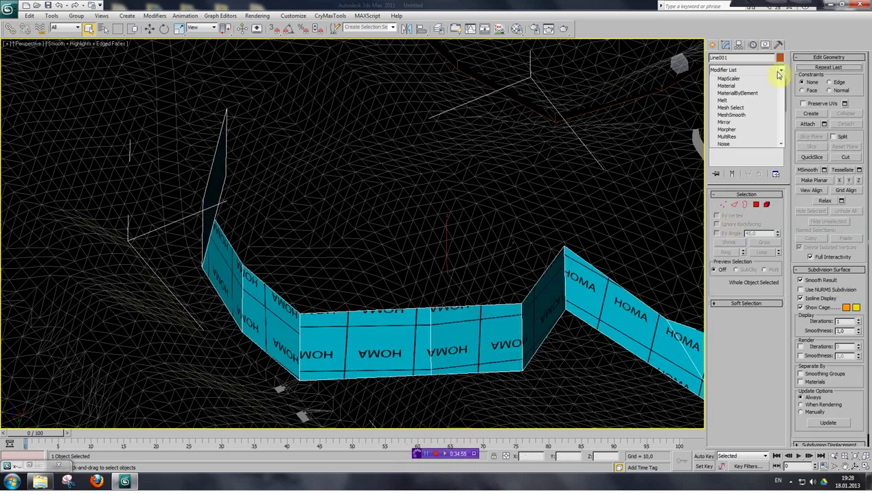
drag(780, 91, 775, 321)
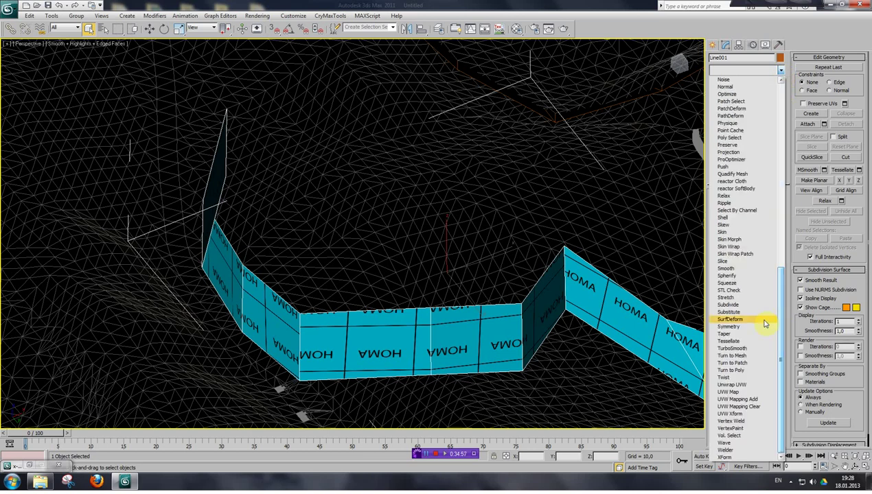
click(730, 304)
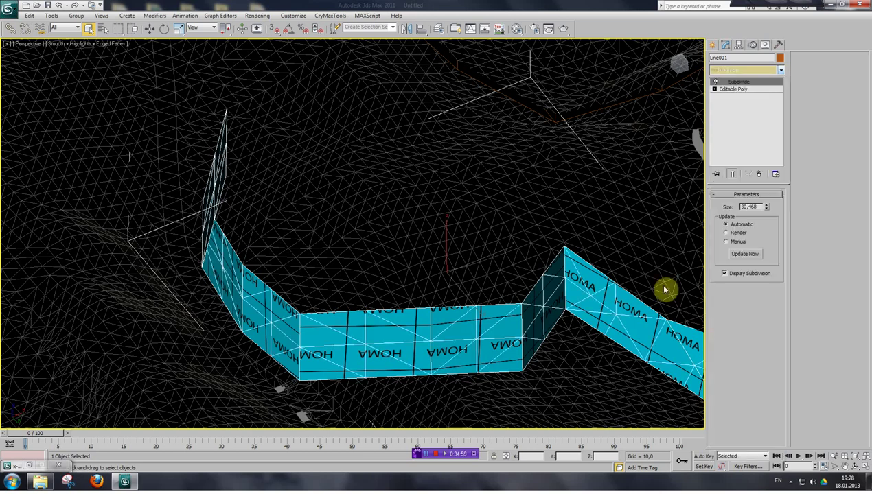
text(100)
key(Return)
key(w)
right_click(623, 236)
mouse_move(662, 302)
click(676, 317)
Examine the collision wall around the house and its surroundings, up close and across the whole terrain.
mouse_move(681, 67)
mouse_down()
mouse_move(679, 89)
mouse_move(675, 68)
mouse_up()
middle_drag(551, 235, 273, 159)
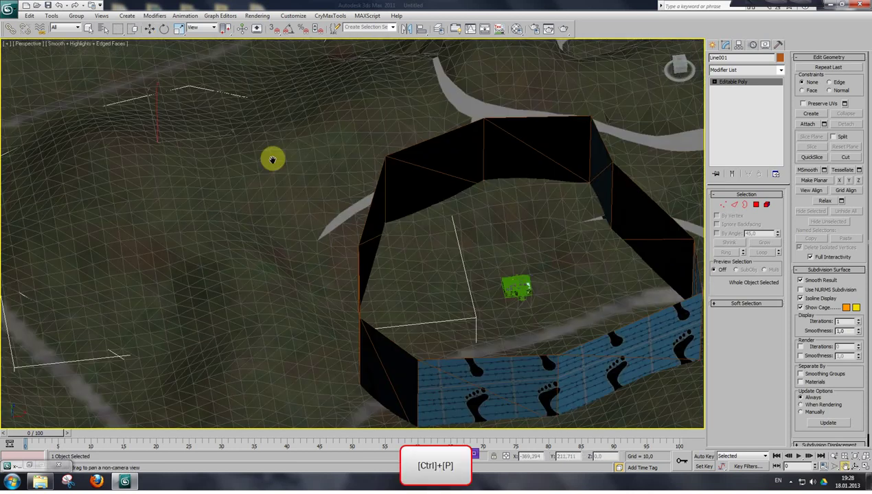
scroll(273, 159, down, 3)
middle_drag(472, 273, 402, 261)
scroll(420, 242, down, 3)
scroll(345, 216, up, 3)
drag(337, 219, 424, 237)
scroll(405, 247, up, 3)
scroll(415, 283, down, 6)
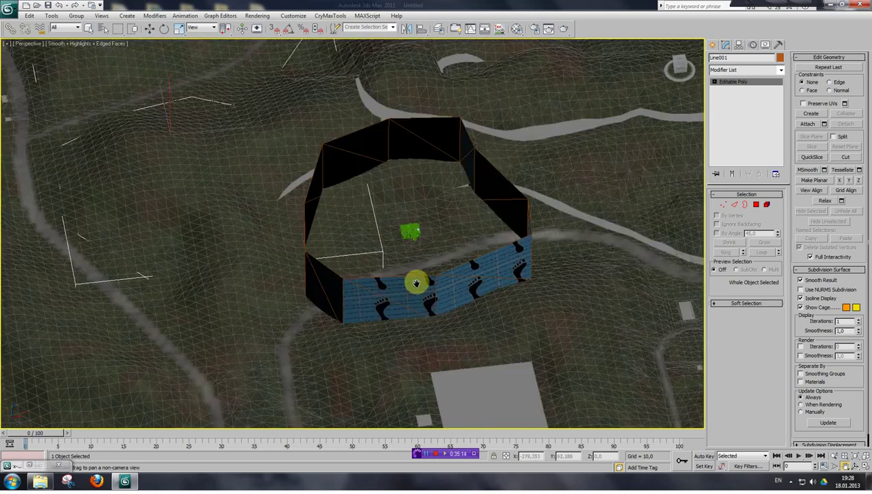
drag(520, 326, 436, 287)
scroll(435, 287, up, 3)
scroll(436, 287, down, 3)
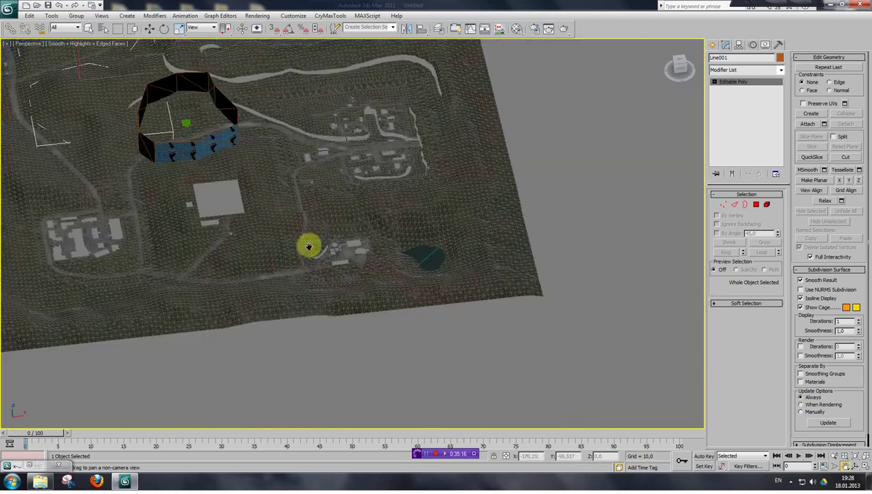
drag(307, 247, 419, 280)
drag(366, 224, 362, 218)
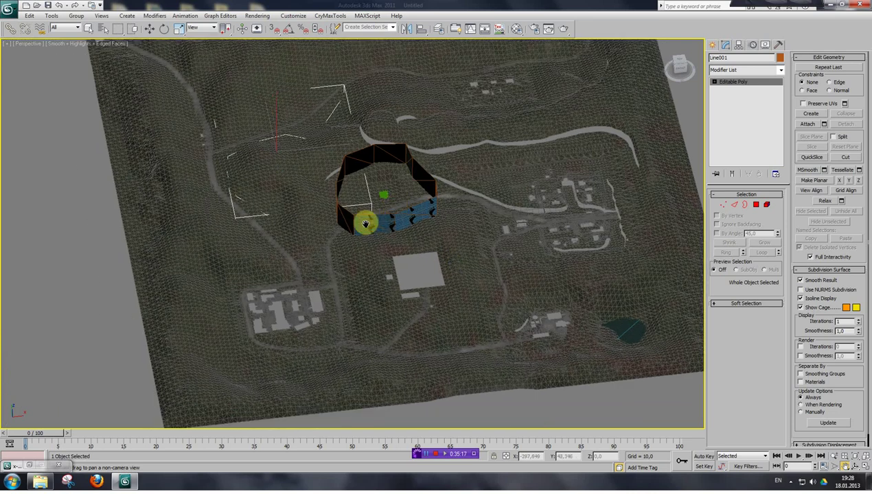
Check the separate terrain parts by selecting the main ground, the roads and the ground around the pond in turn, and clear the selection.
click(88, 28)
click(224, 226)
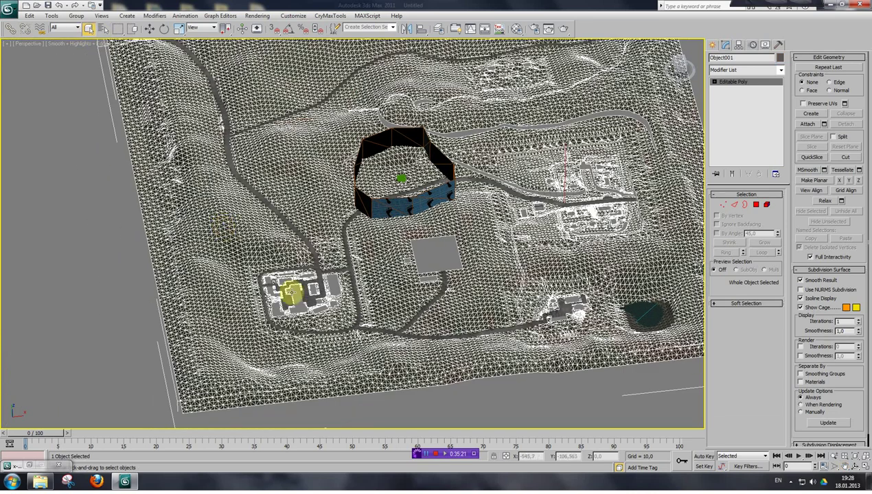
click(344, 276)
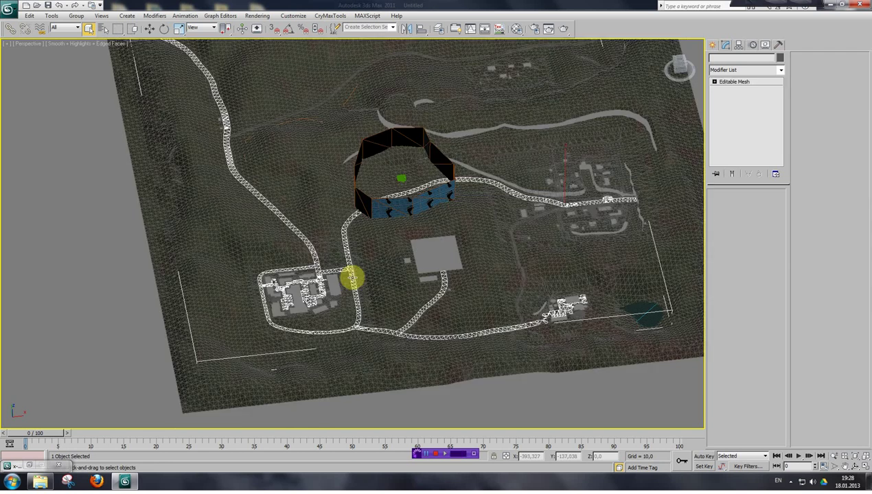
click(287, 116)
click(631, 324)
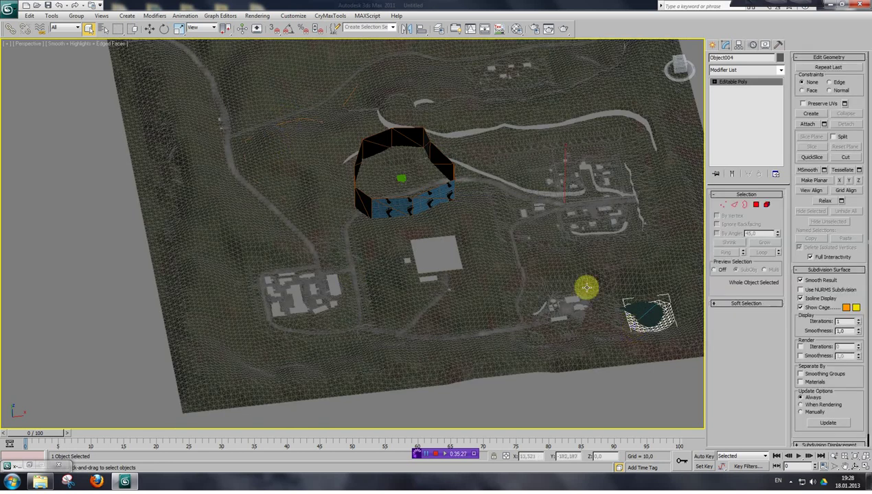
click(128, 312)
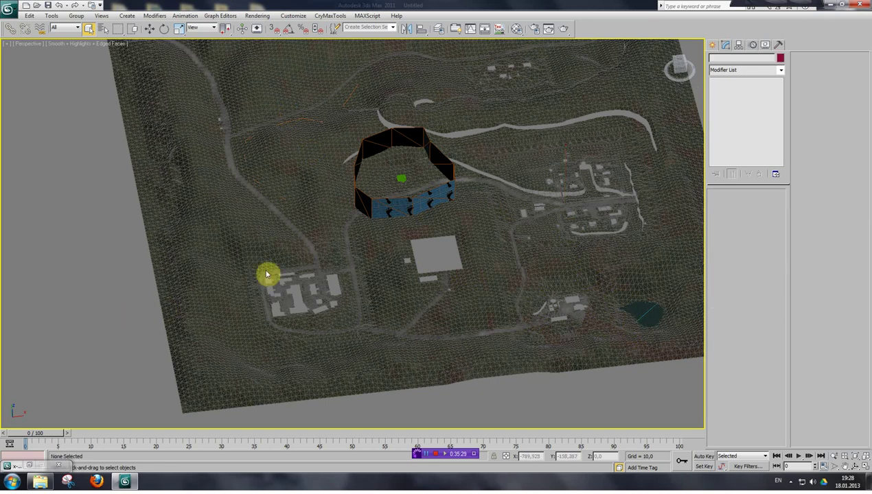
Select the main terrain mesh together with the road meshes.
key(ctrl+p)
drag(357, 145, 301, 278)
scroll(309, 283, up, 5)
scroll(312, 283, down, 7)
drag(346, 307, 345, 243)
scroll(345, 243, up, 3)
drag(303, 187, 321, 218)
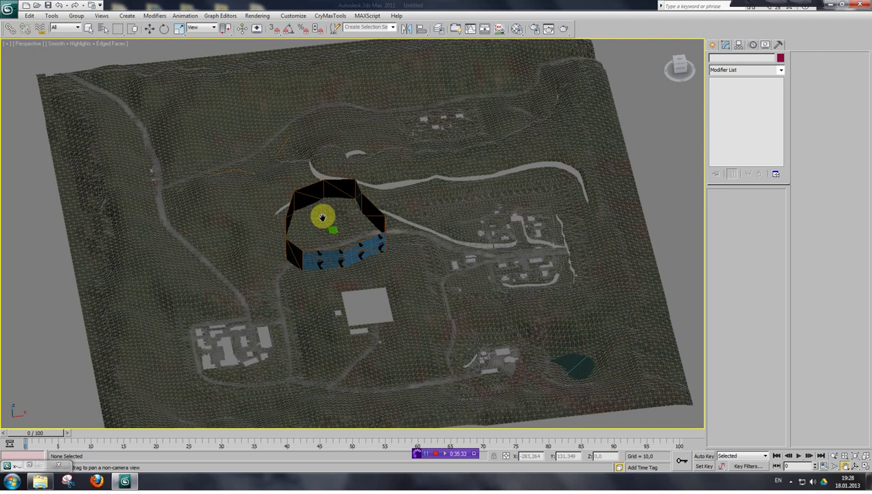
click(89, 29)
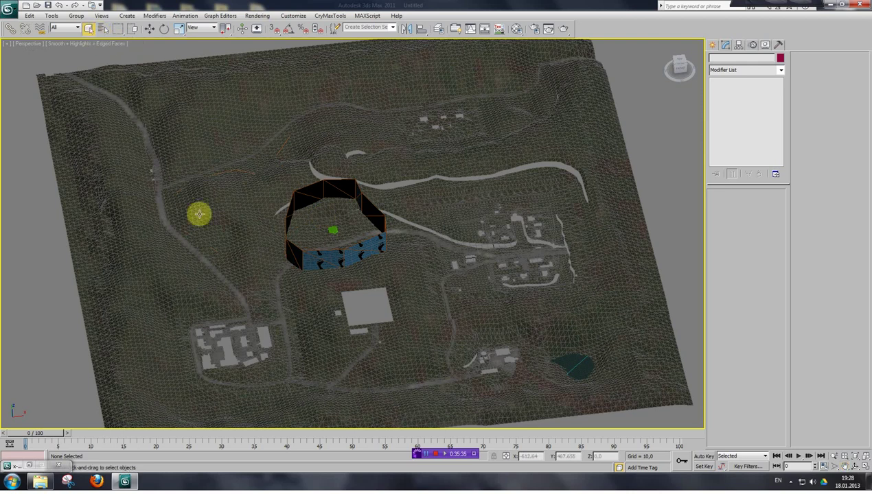
click(149, 180)
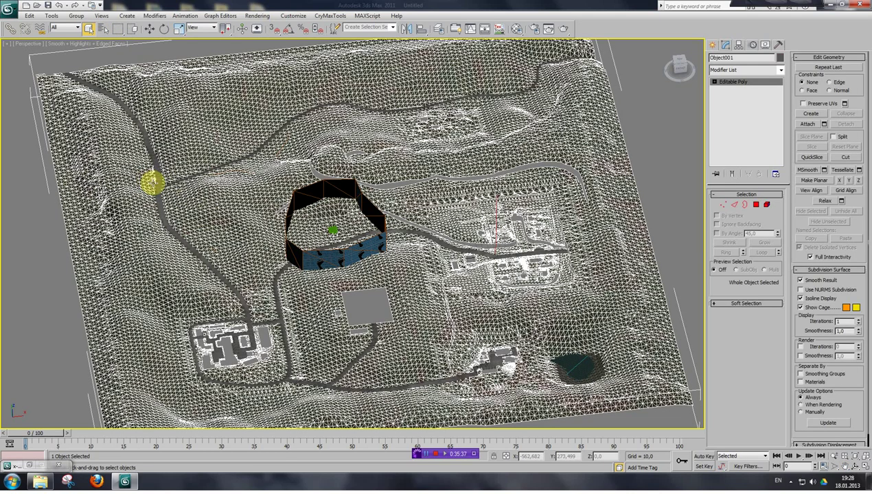
ctrl+click(271, 139)
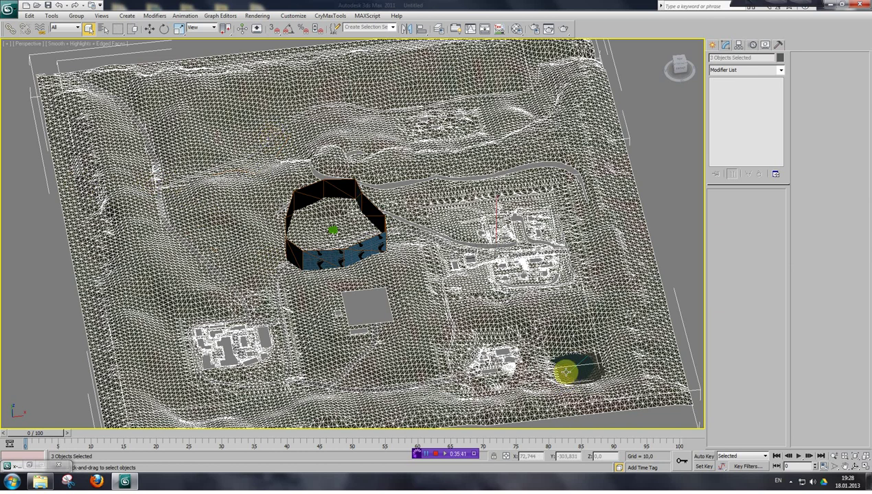